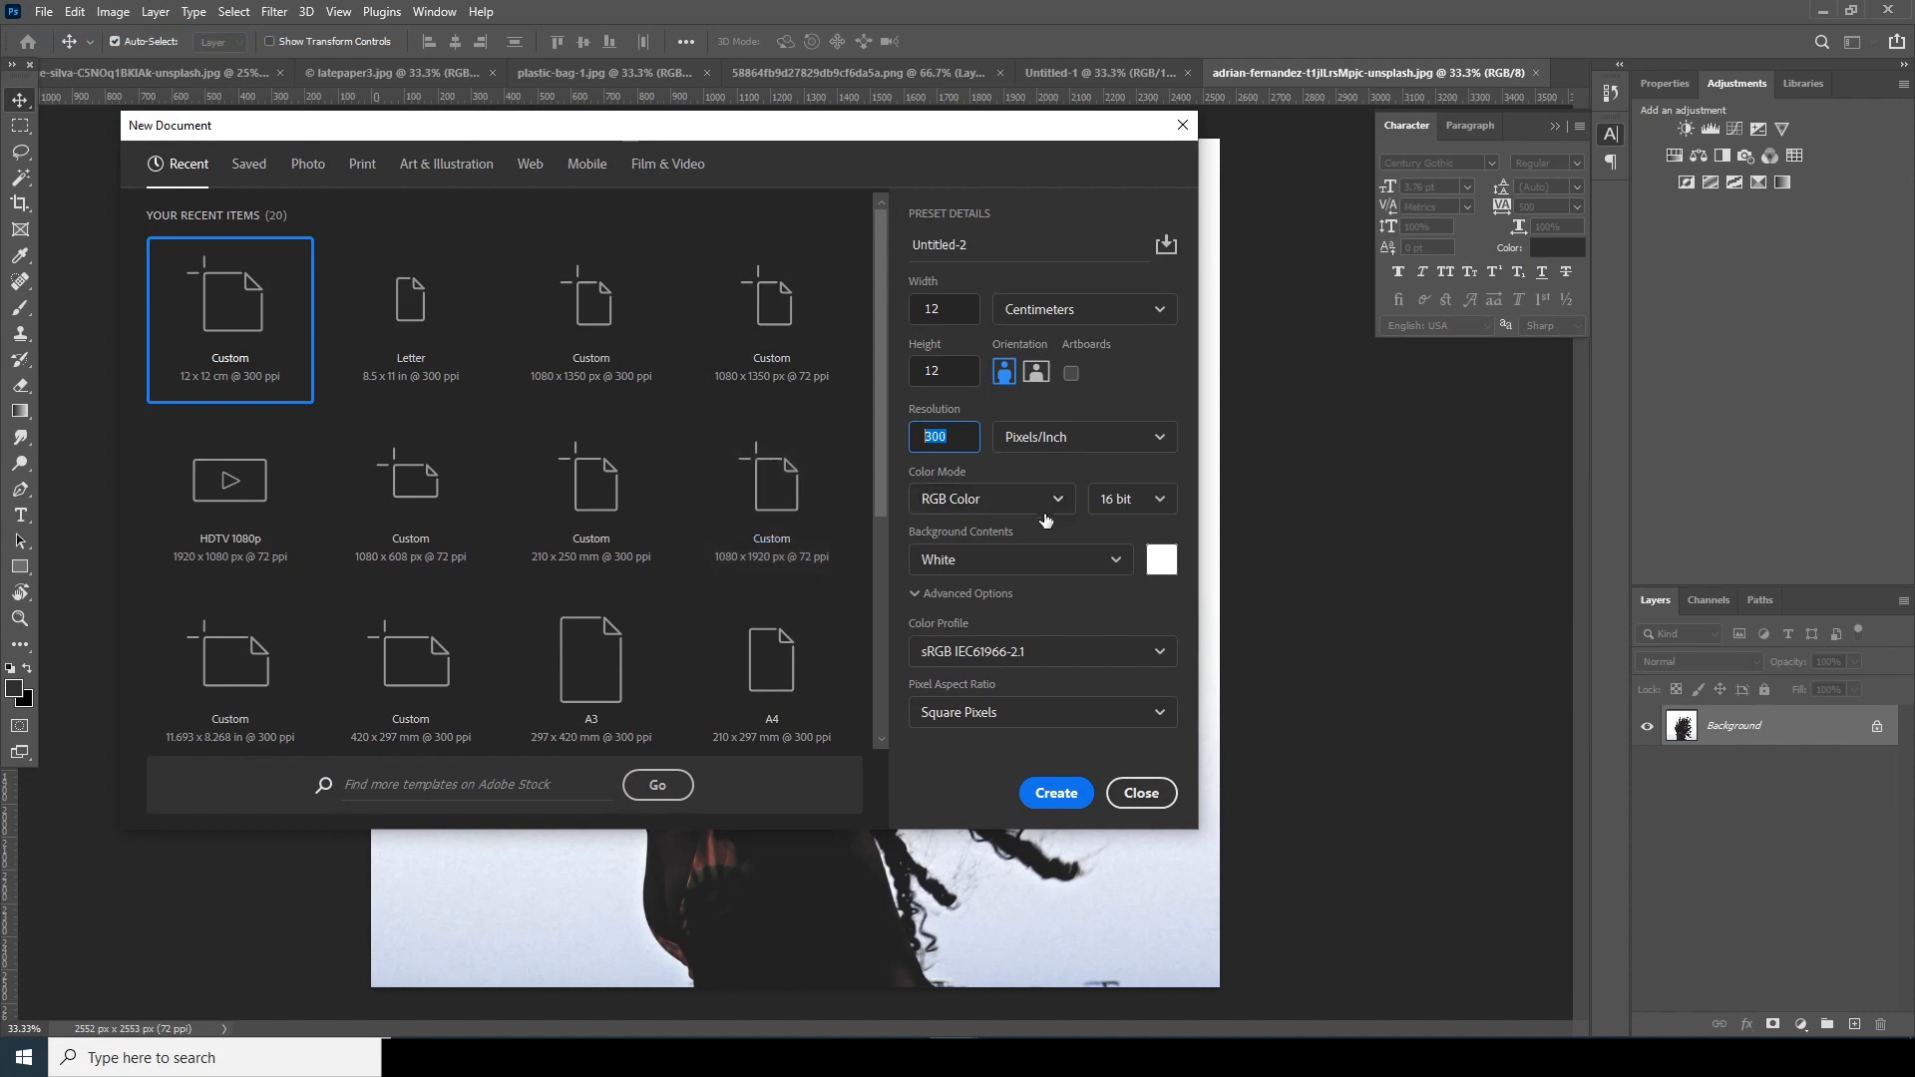
- Create a 12 × 12 cm document at 300 pixels/inch in 16-bit RGB Color with a white background and sRGB profile
click(1045, 500)
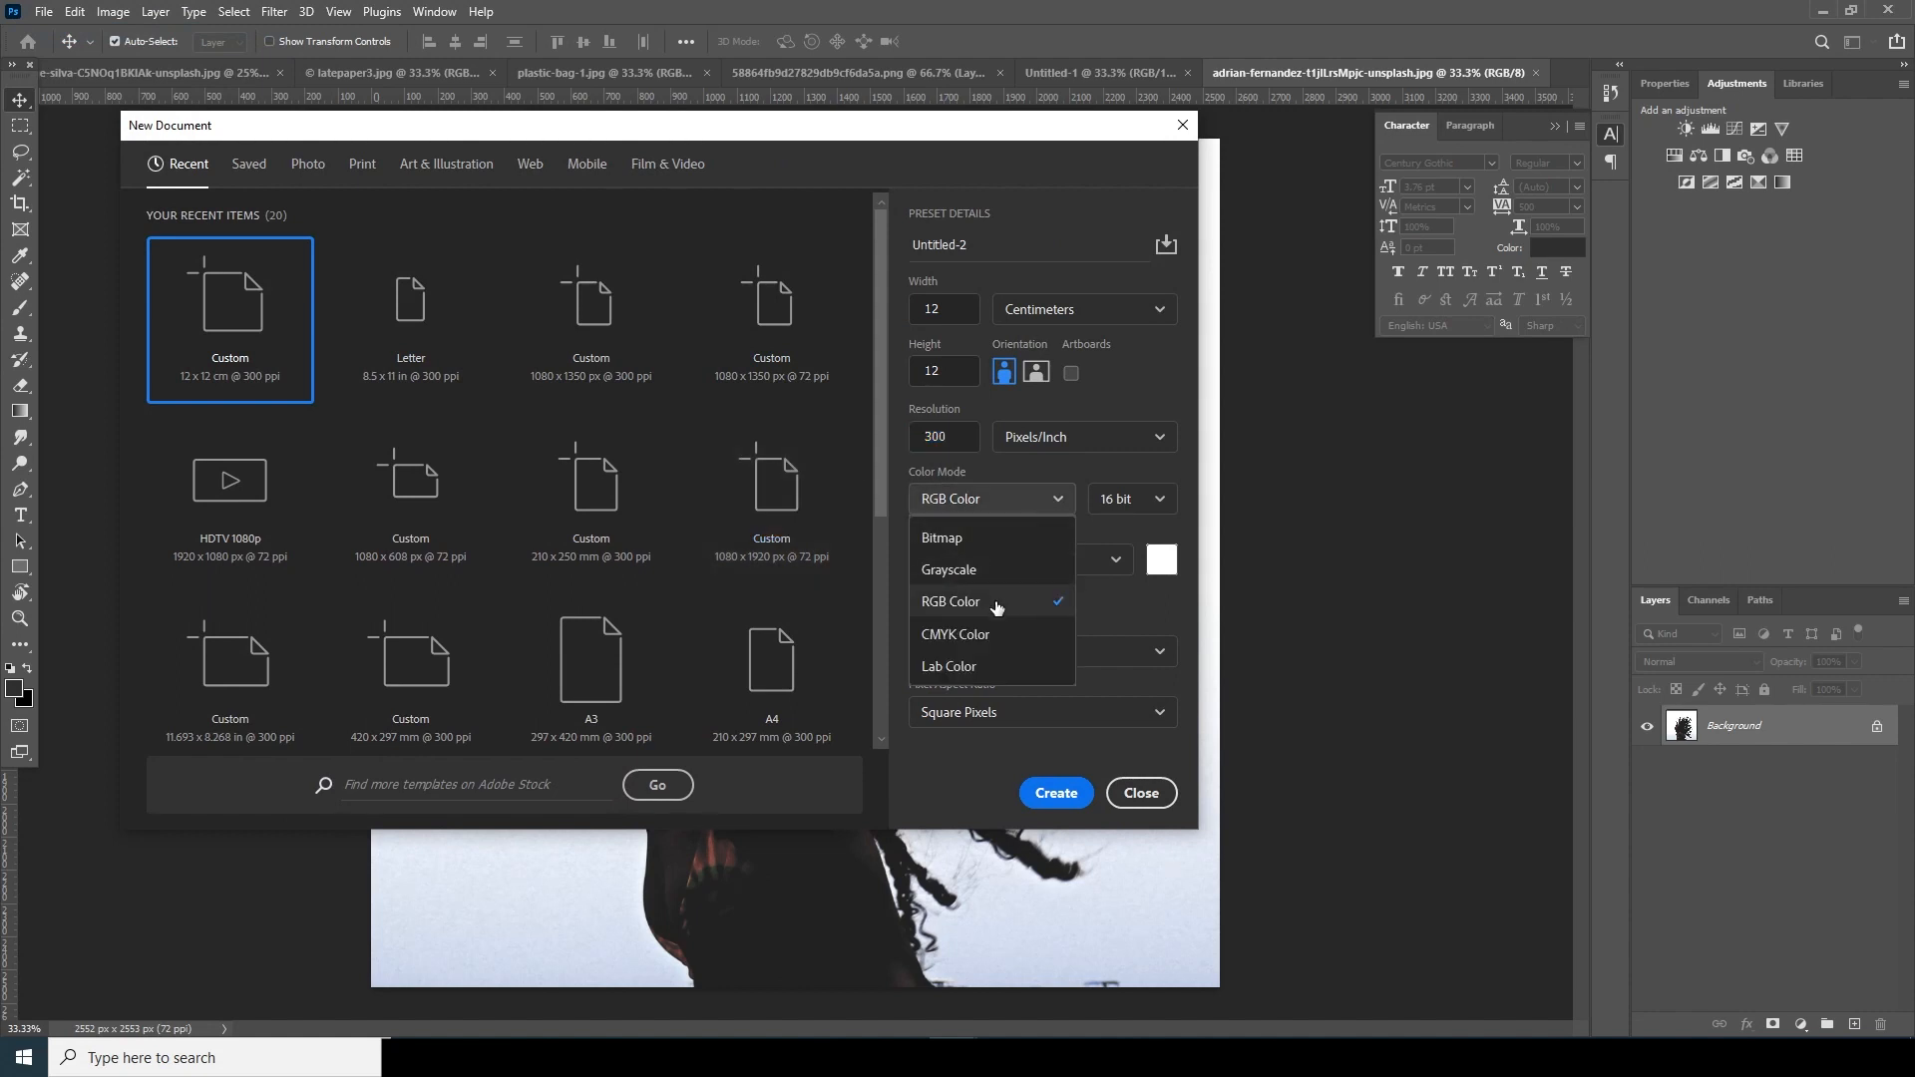
click(996, 603)
click(1167, 509)
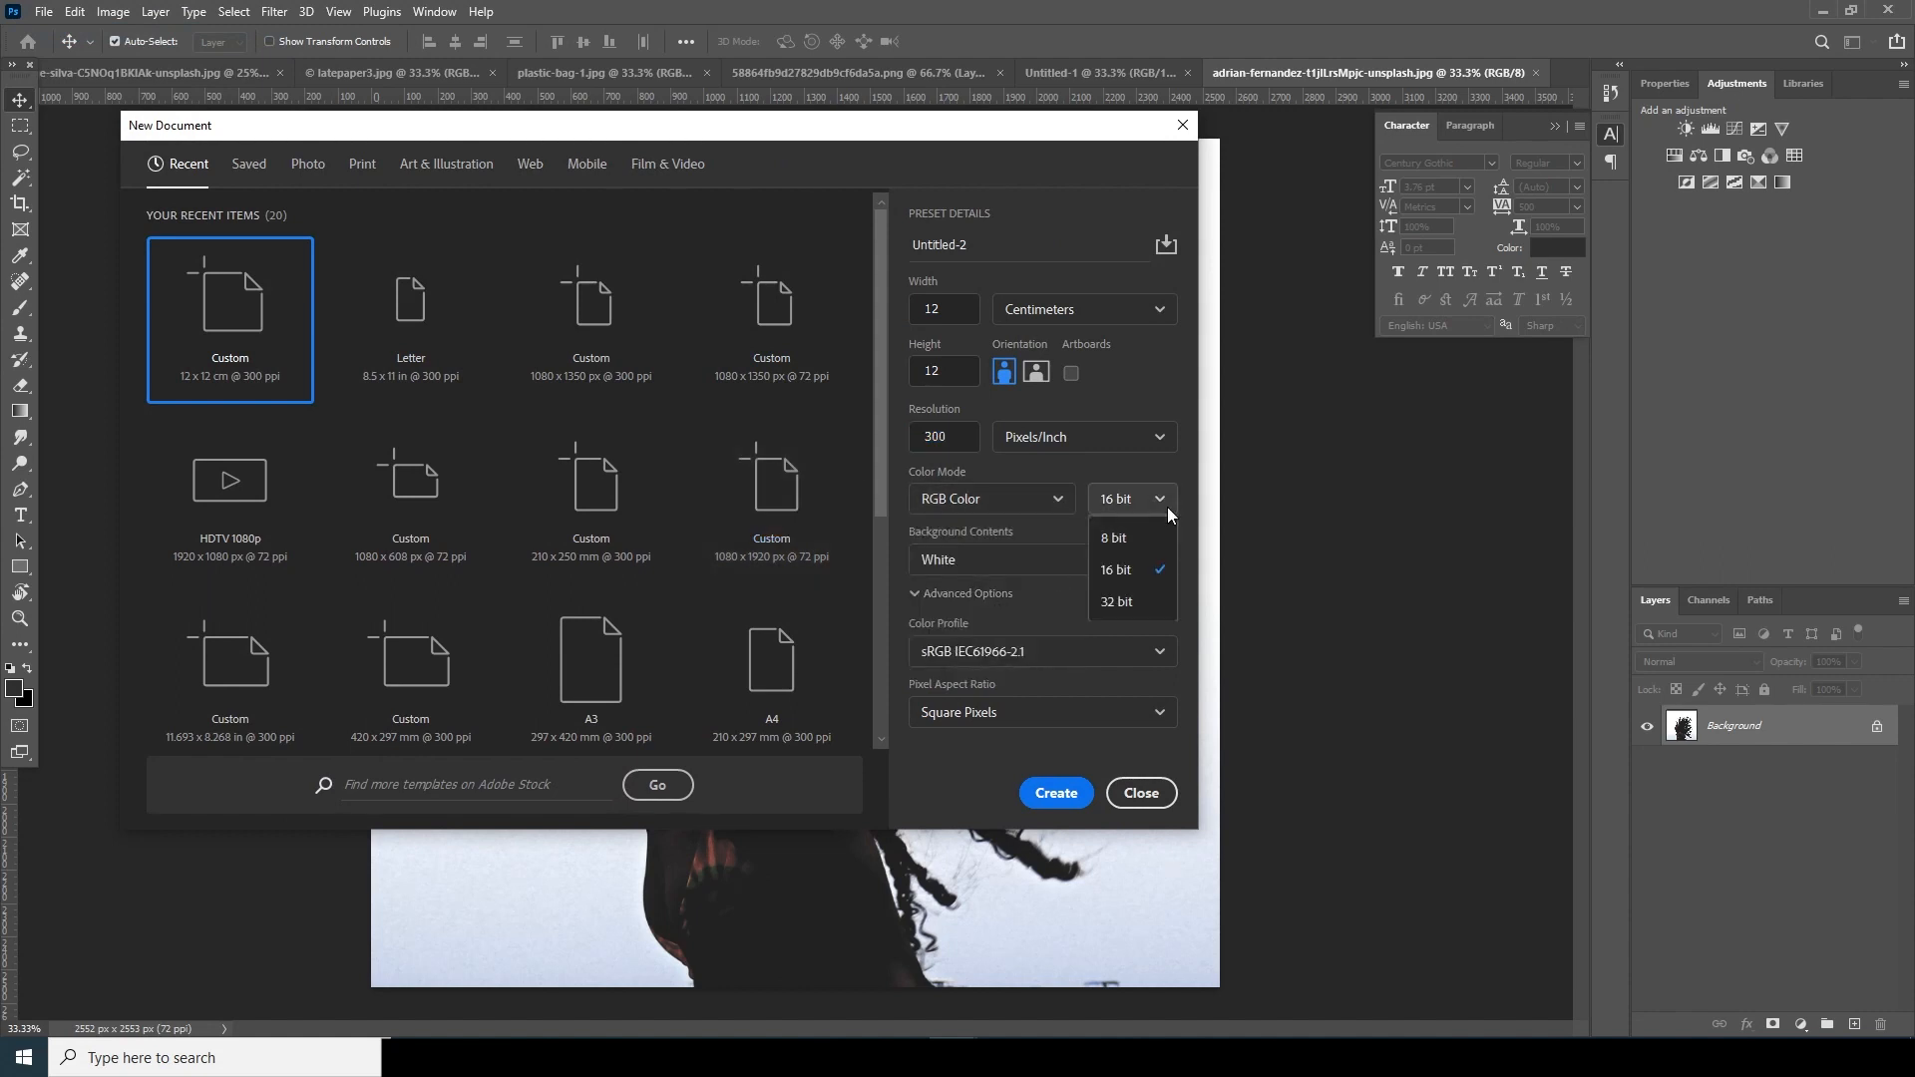
click(1144, 572)
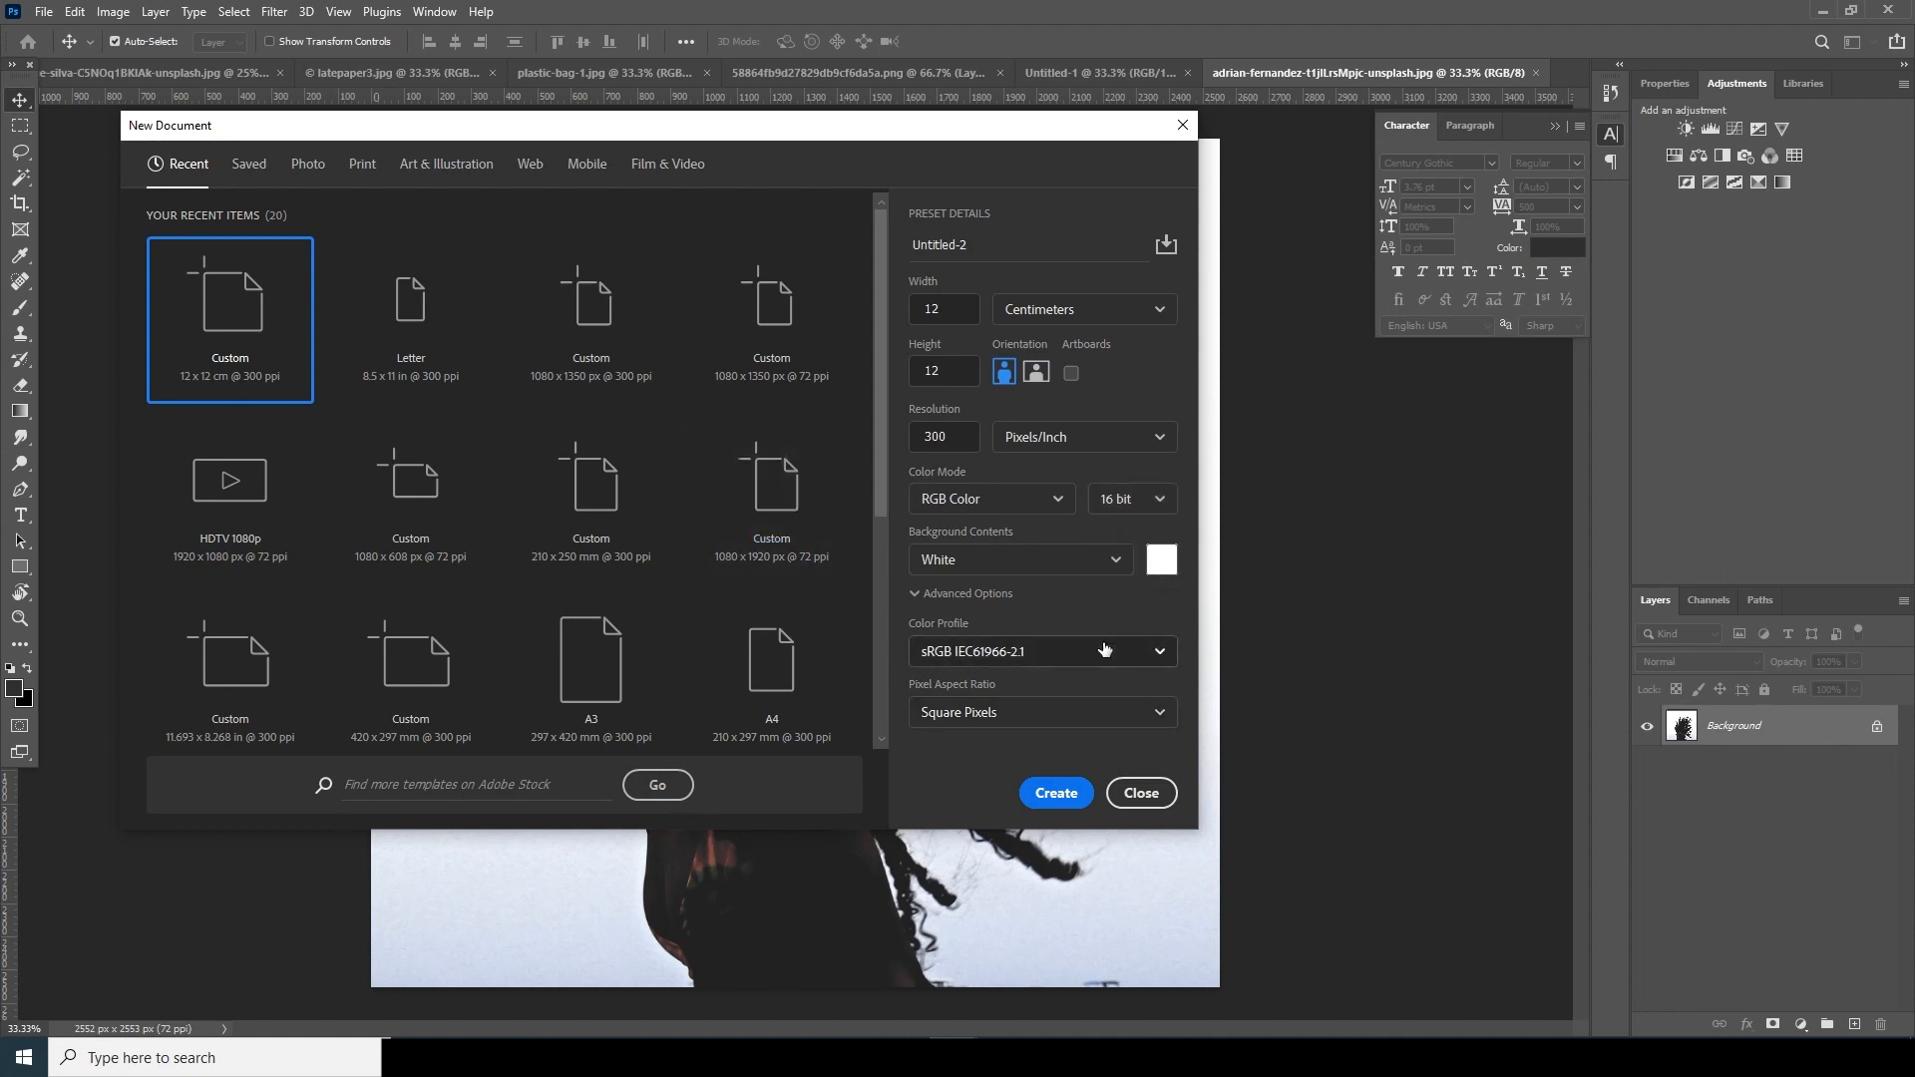
click(1040, 804)
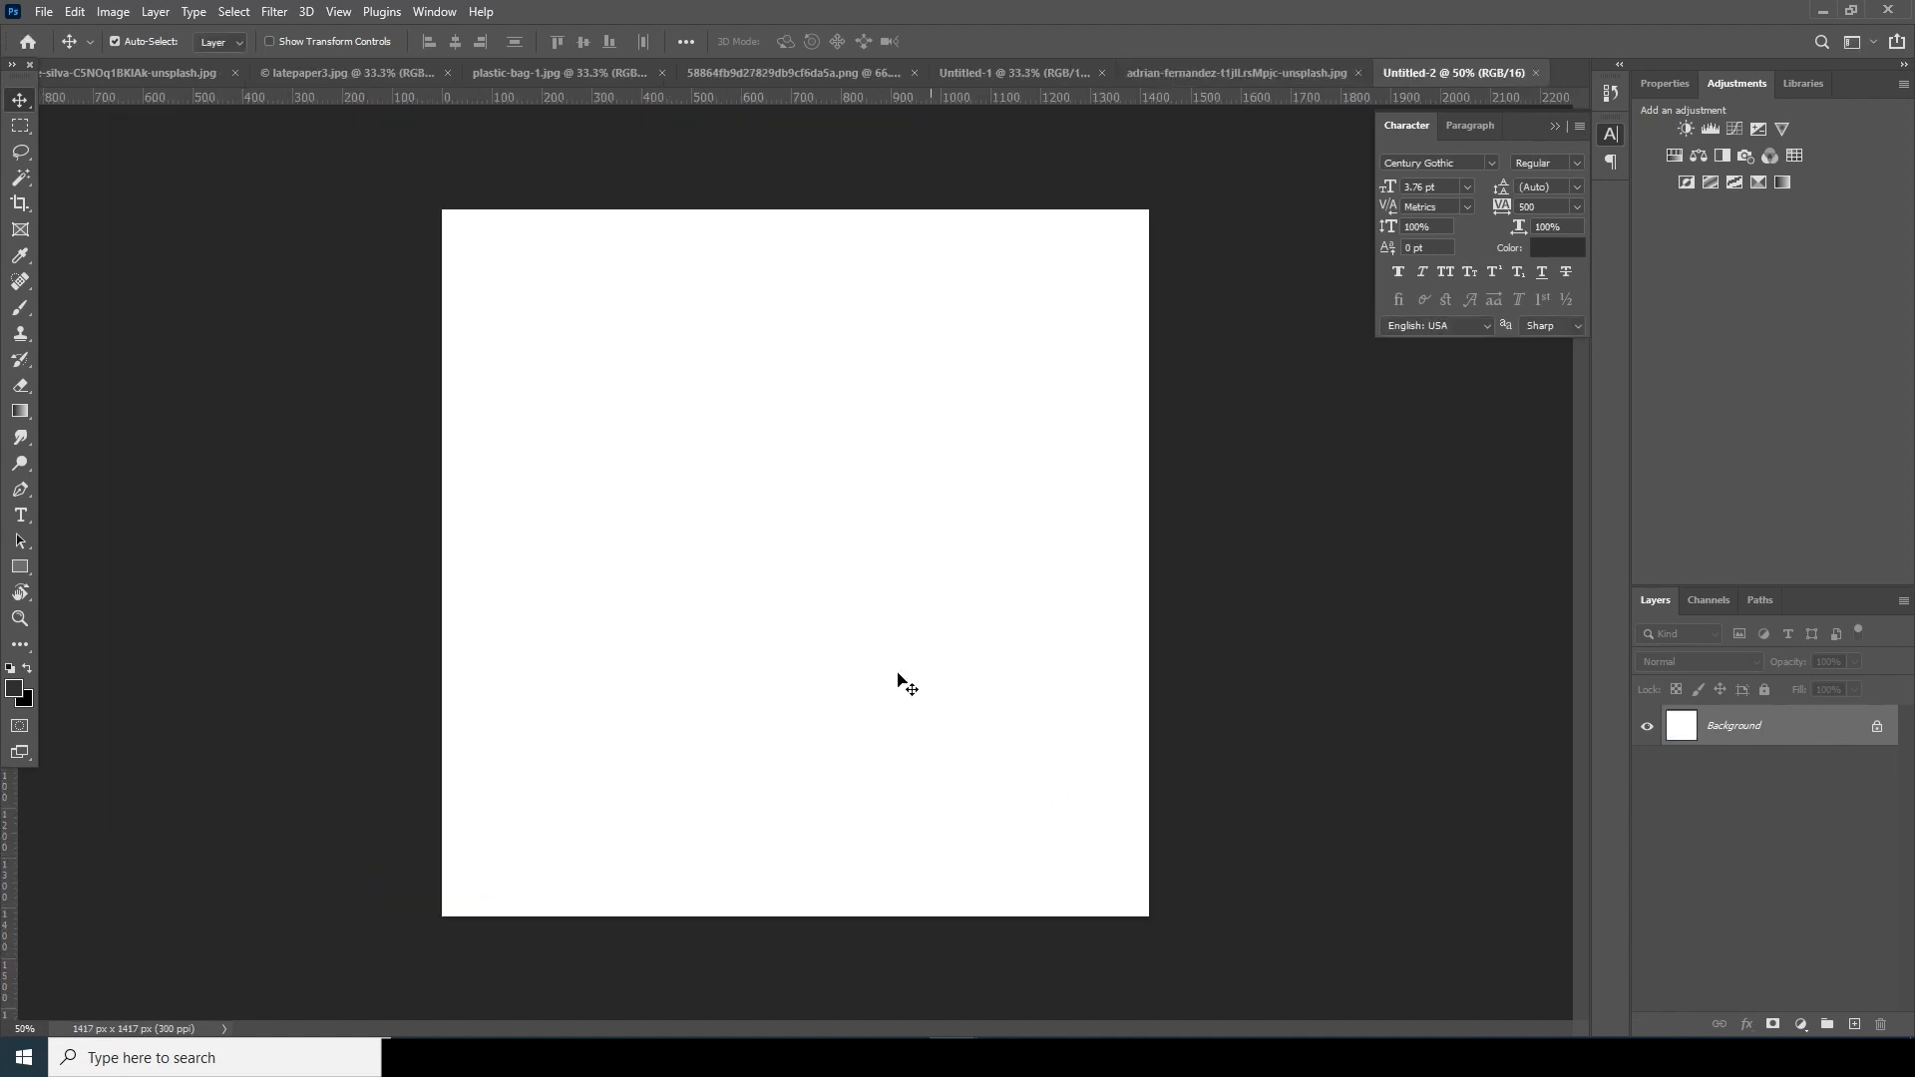
- In the open photo of the woman with flying curls, convert the locked Background into a regular layer
click(1185, 74)
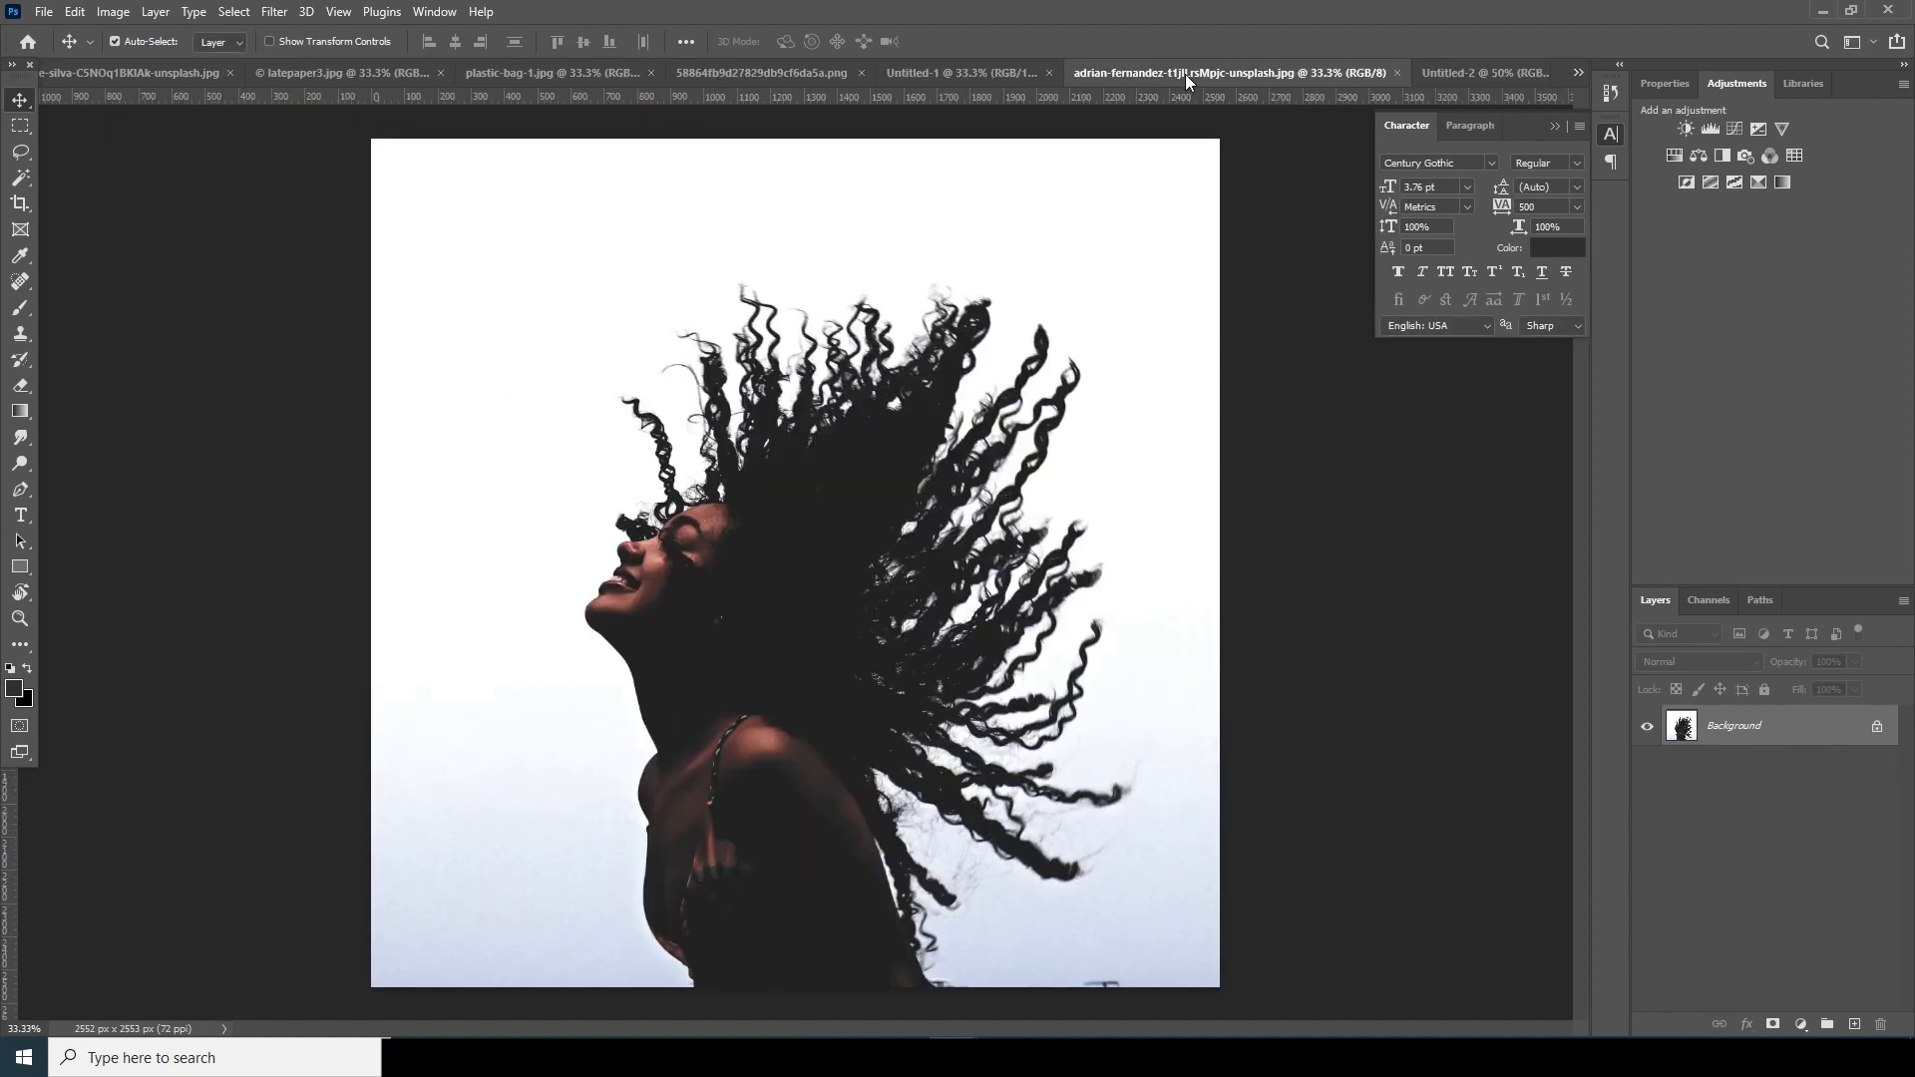
double_click(1763, 740)
click(1118, 314)
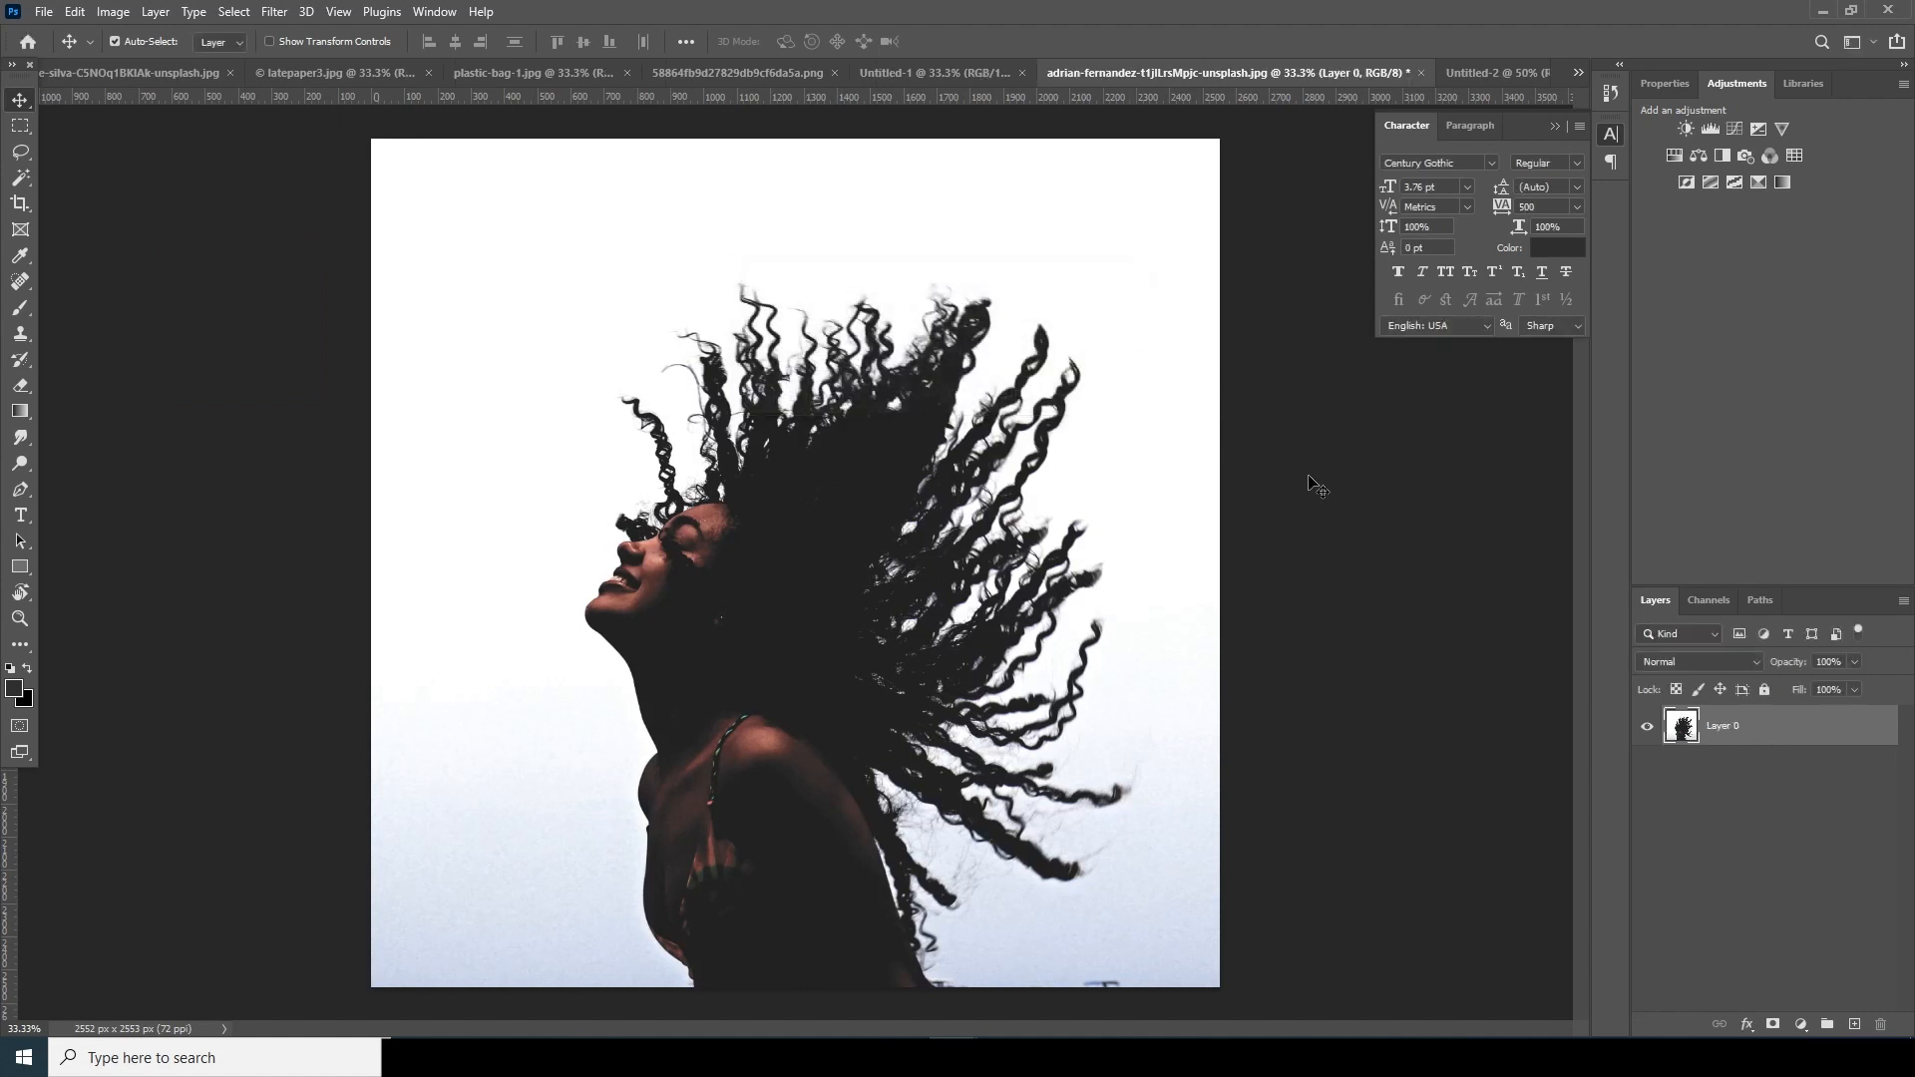
- Select the woman with the Subject command and add a layer mask that hides the photo's background
click(234, 12)
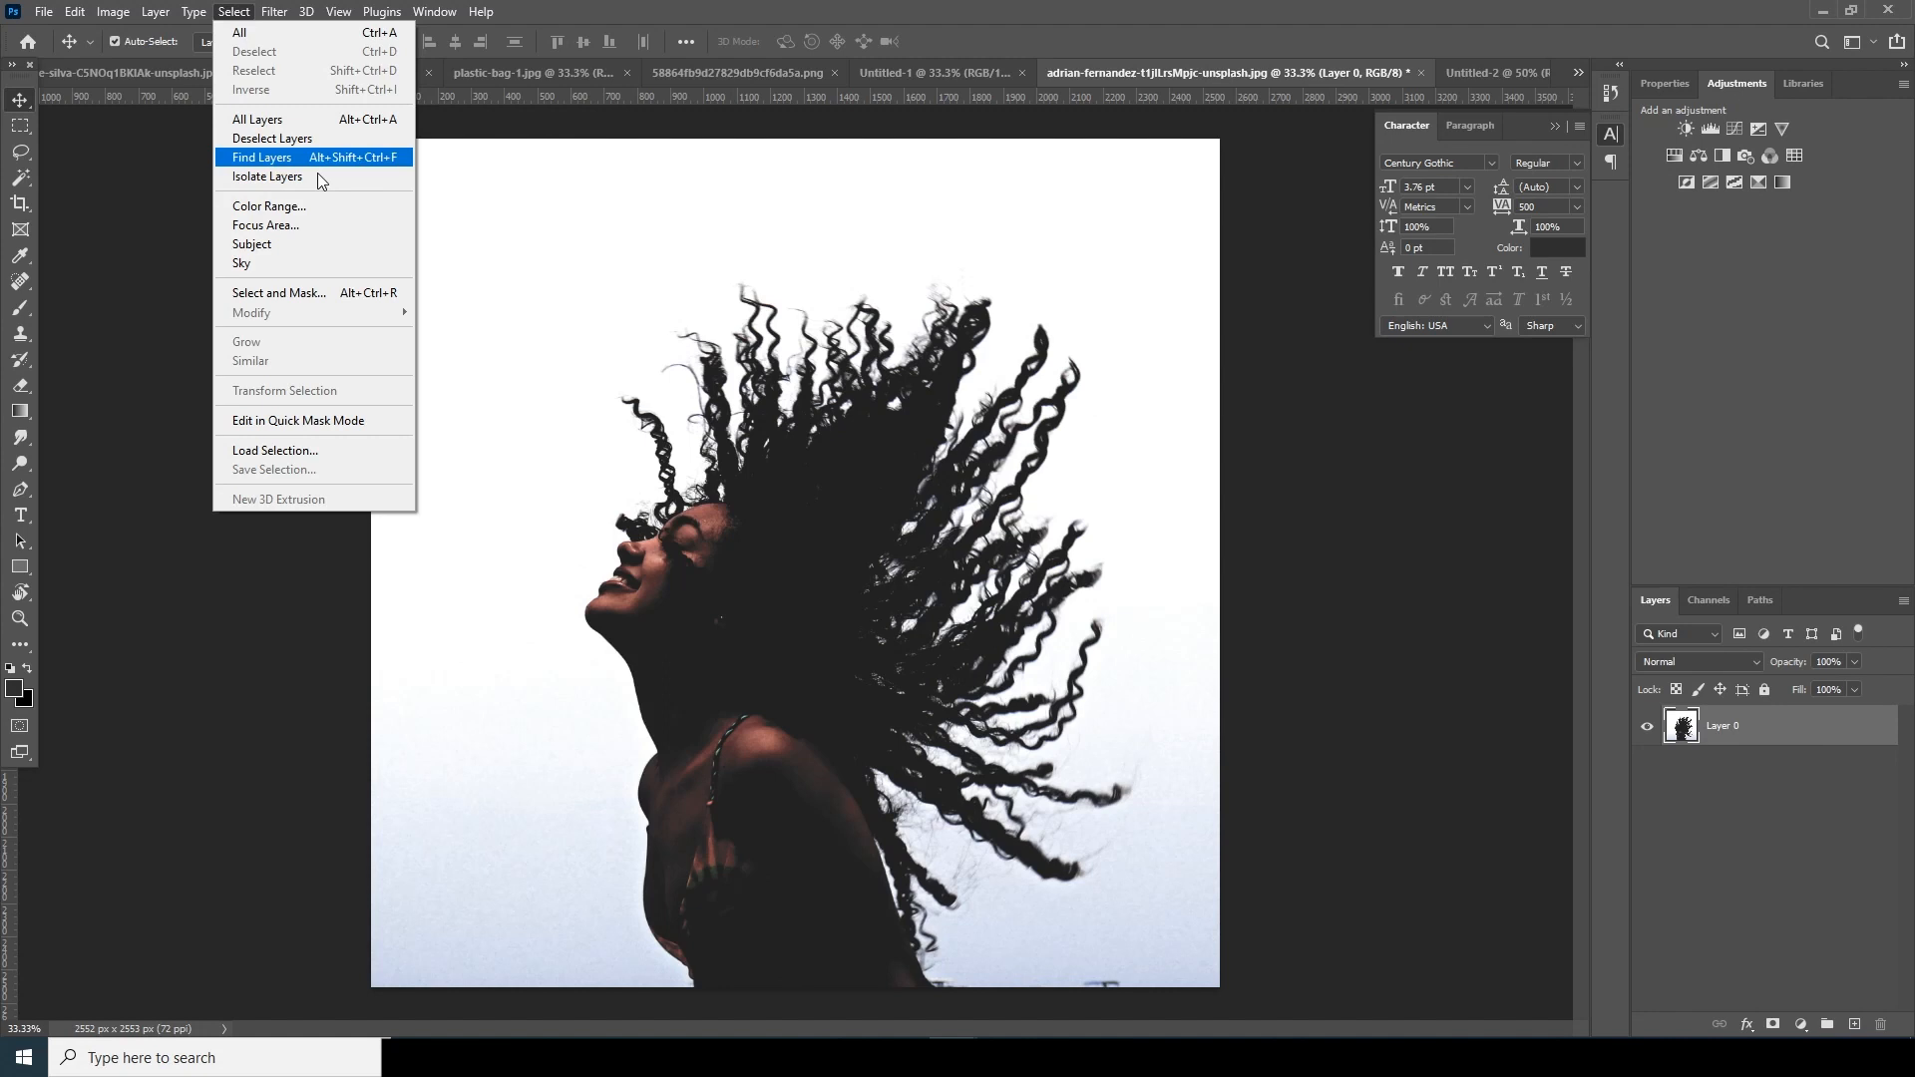
click(314, 244)
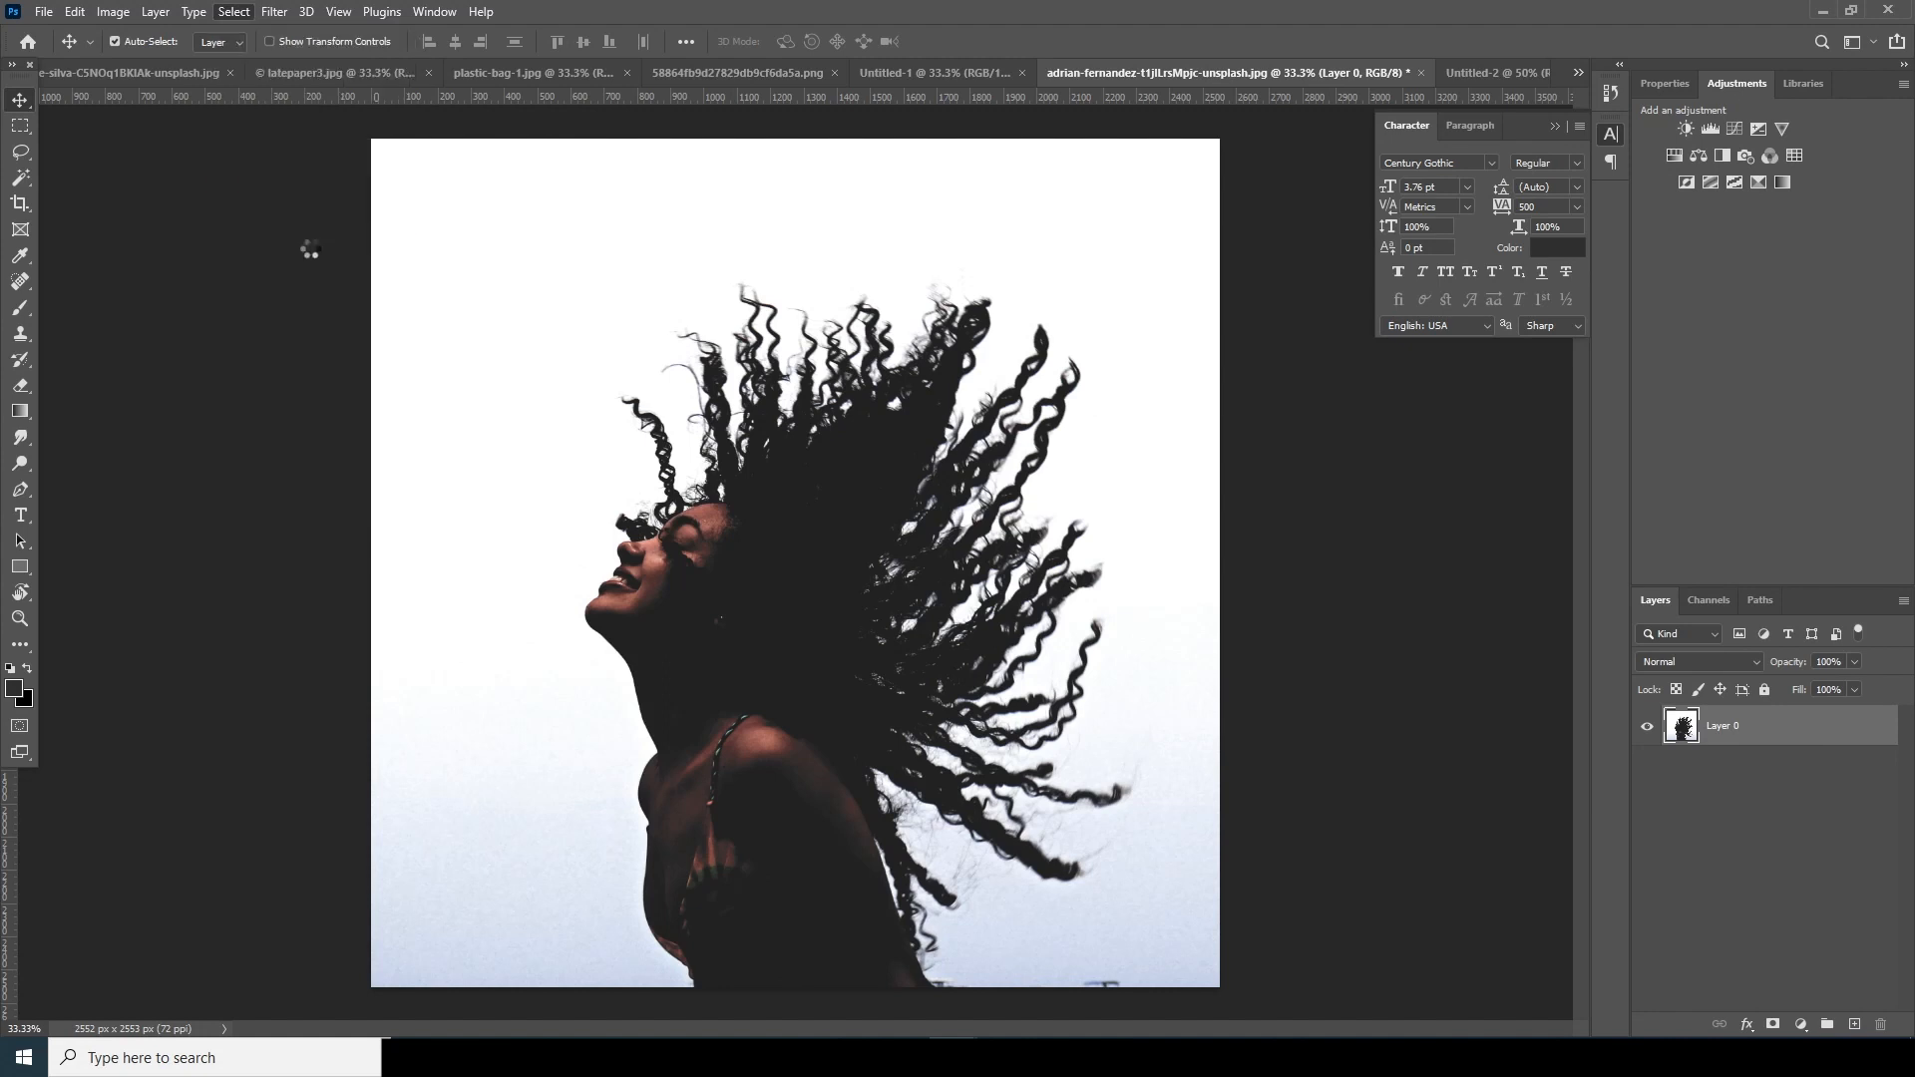
key(ctrl+plus)
key(ctrl+minus)
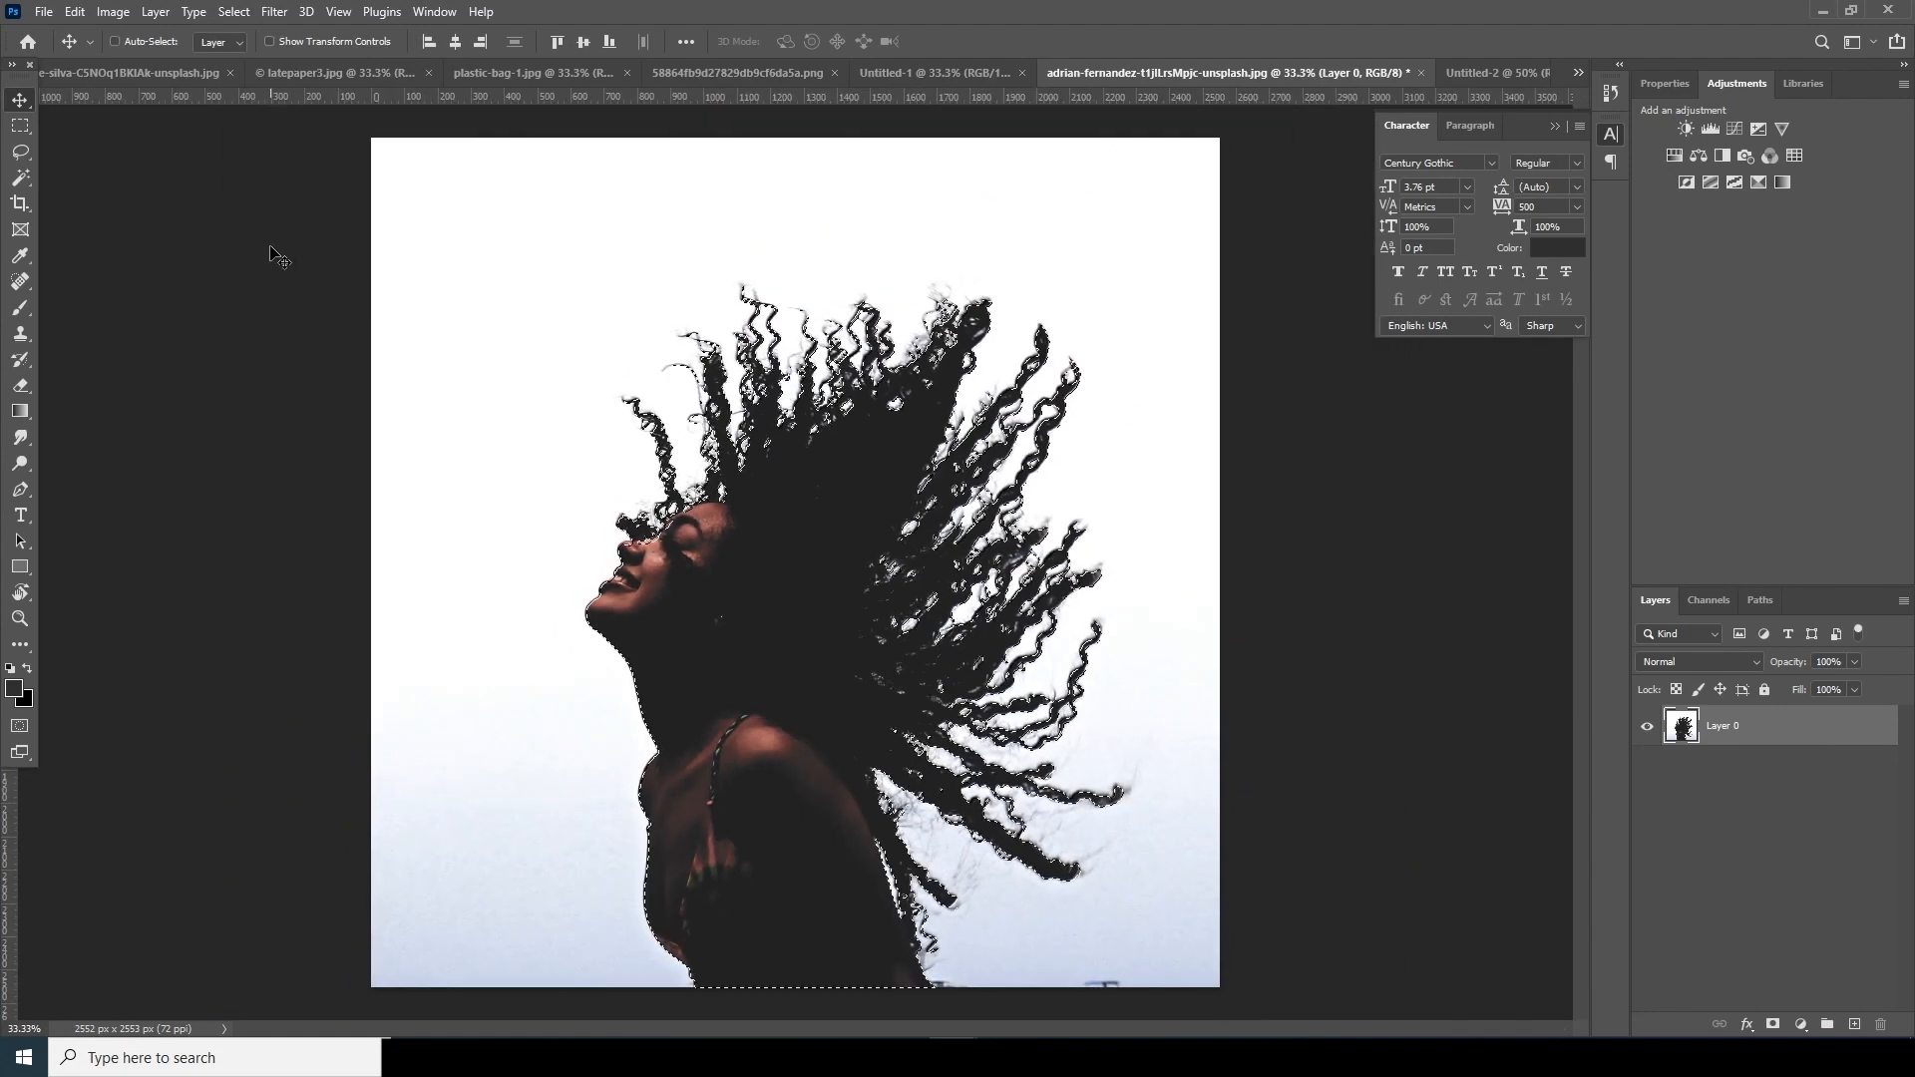
key(ctrl+plus)
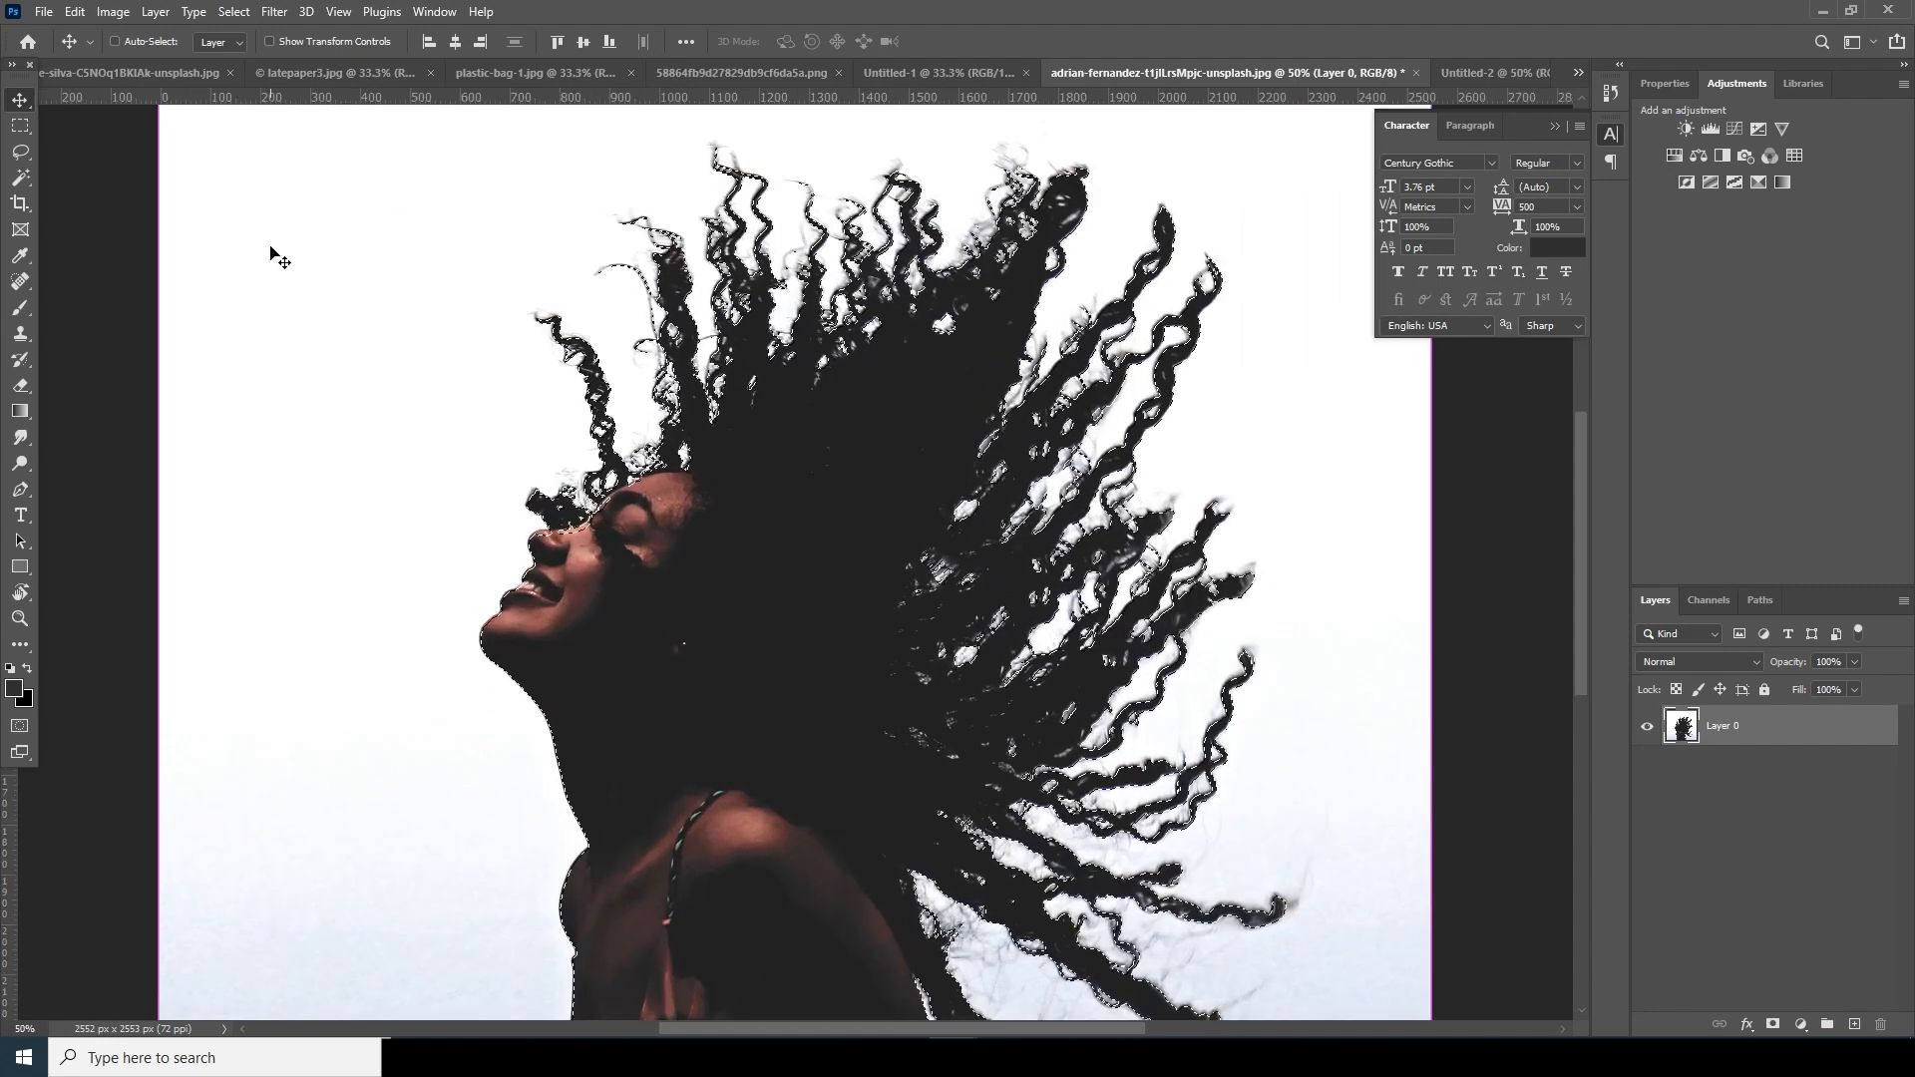
key(ctrl+minus)
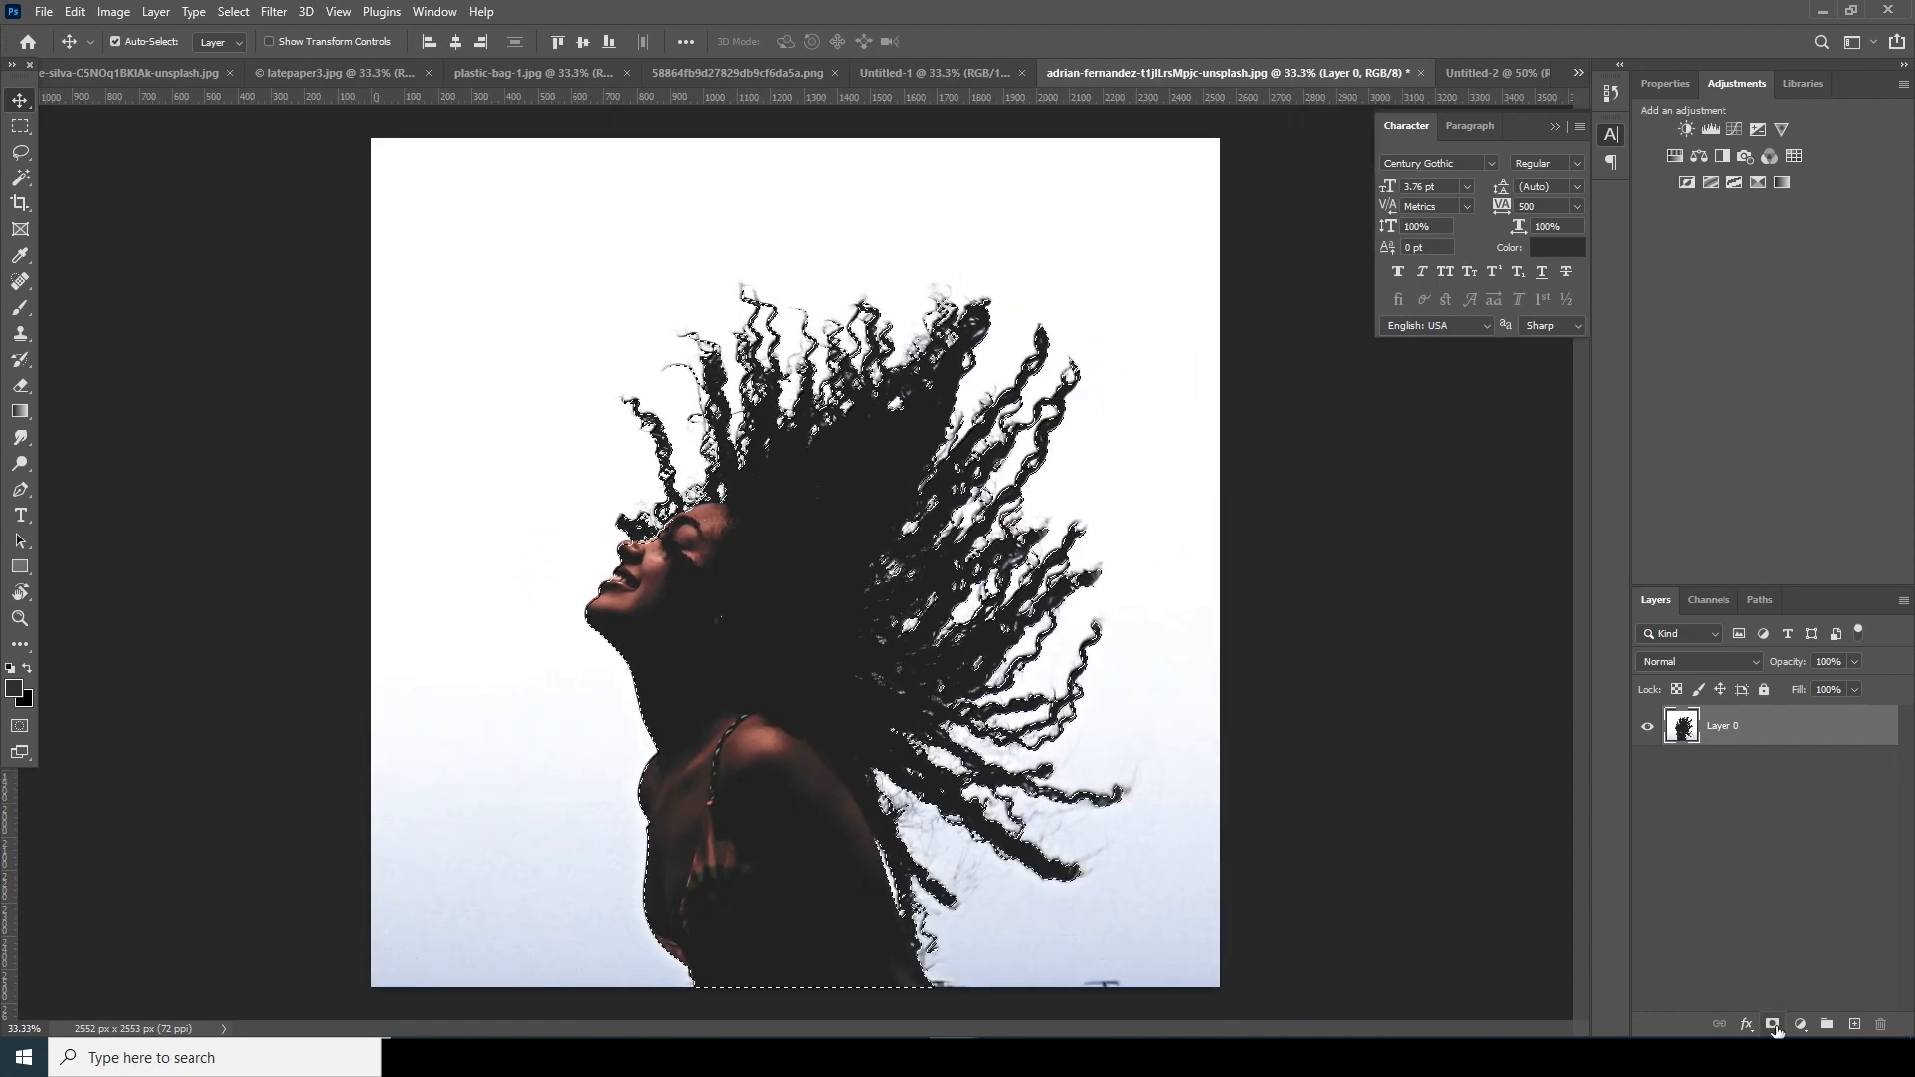
click(1773, 1025)
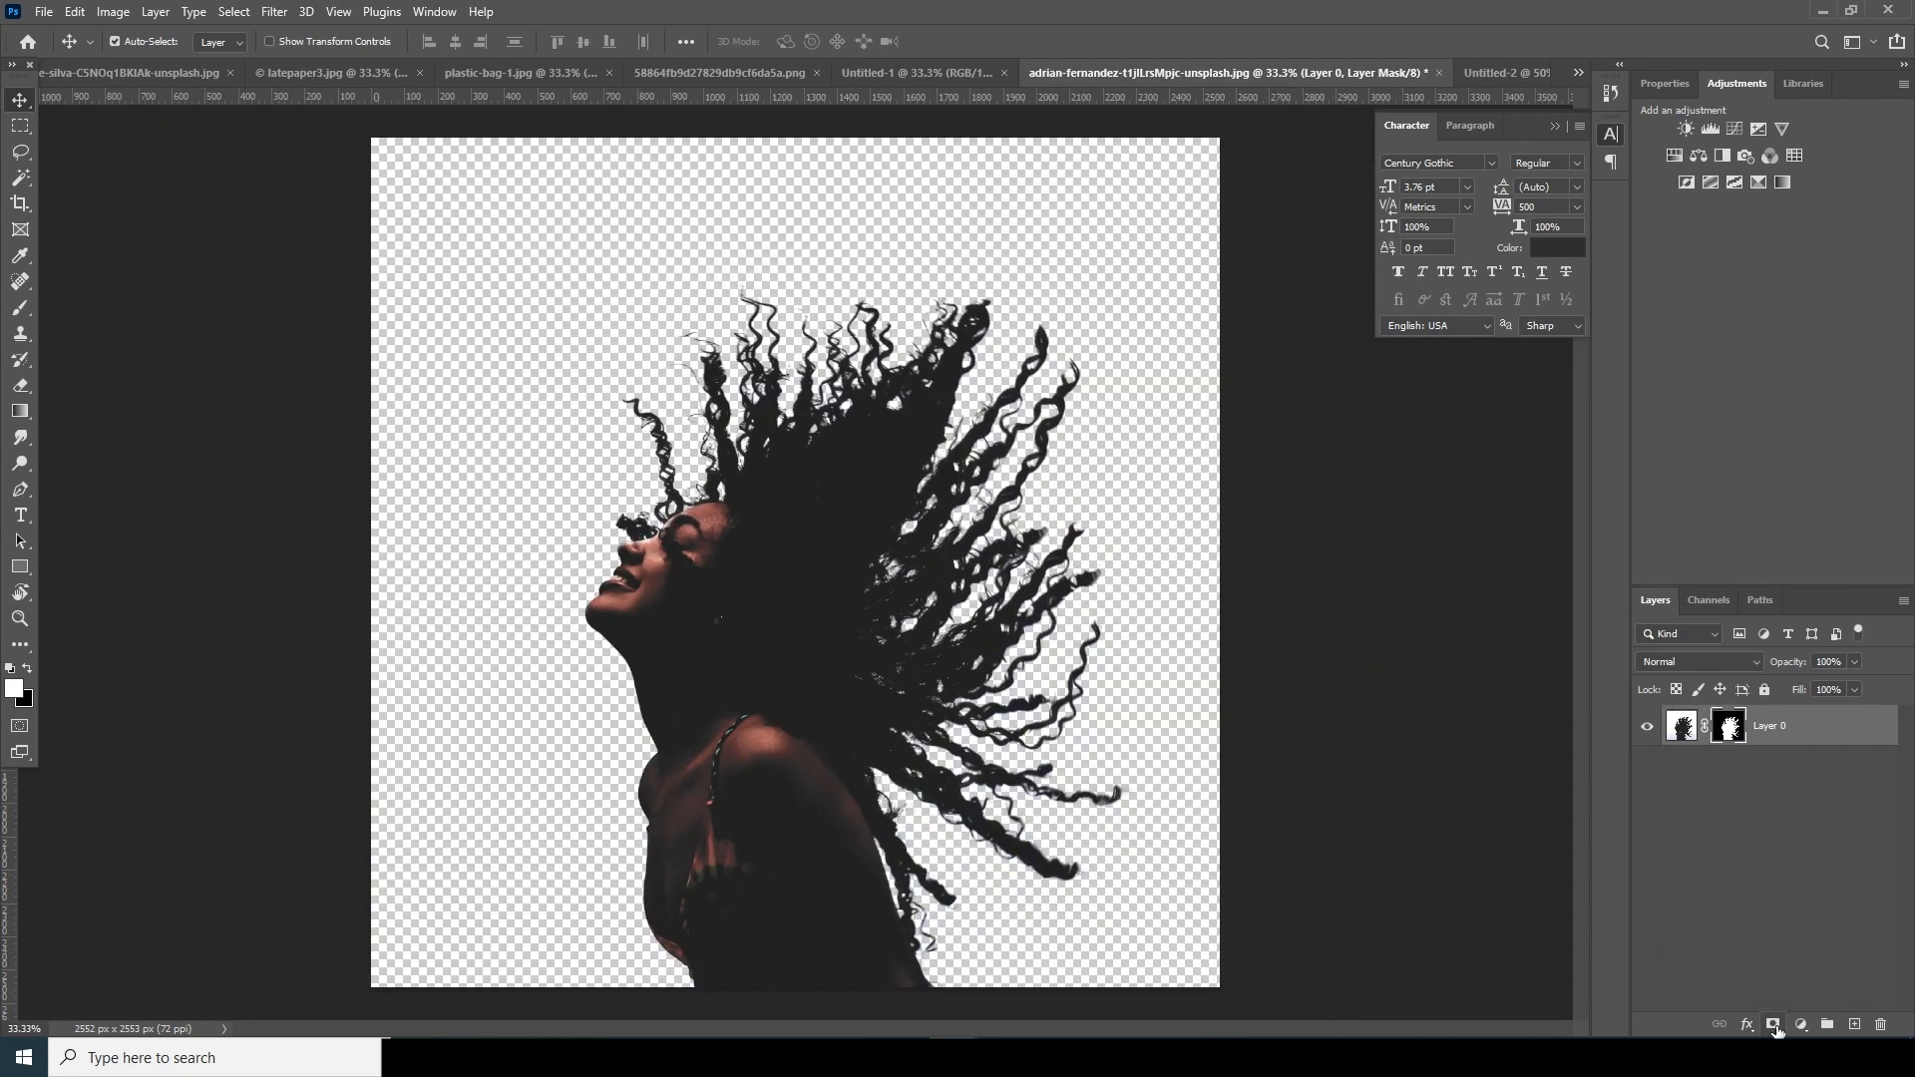
- Refine the layer mask around the curls with Refine Hair in Select and Mask and apply it
double_click(1728, 727)
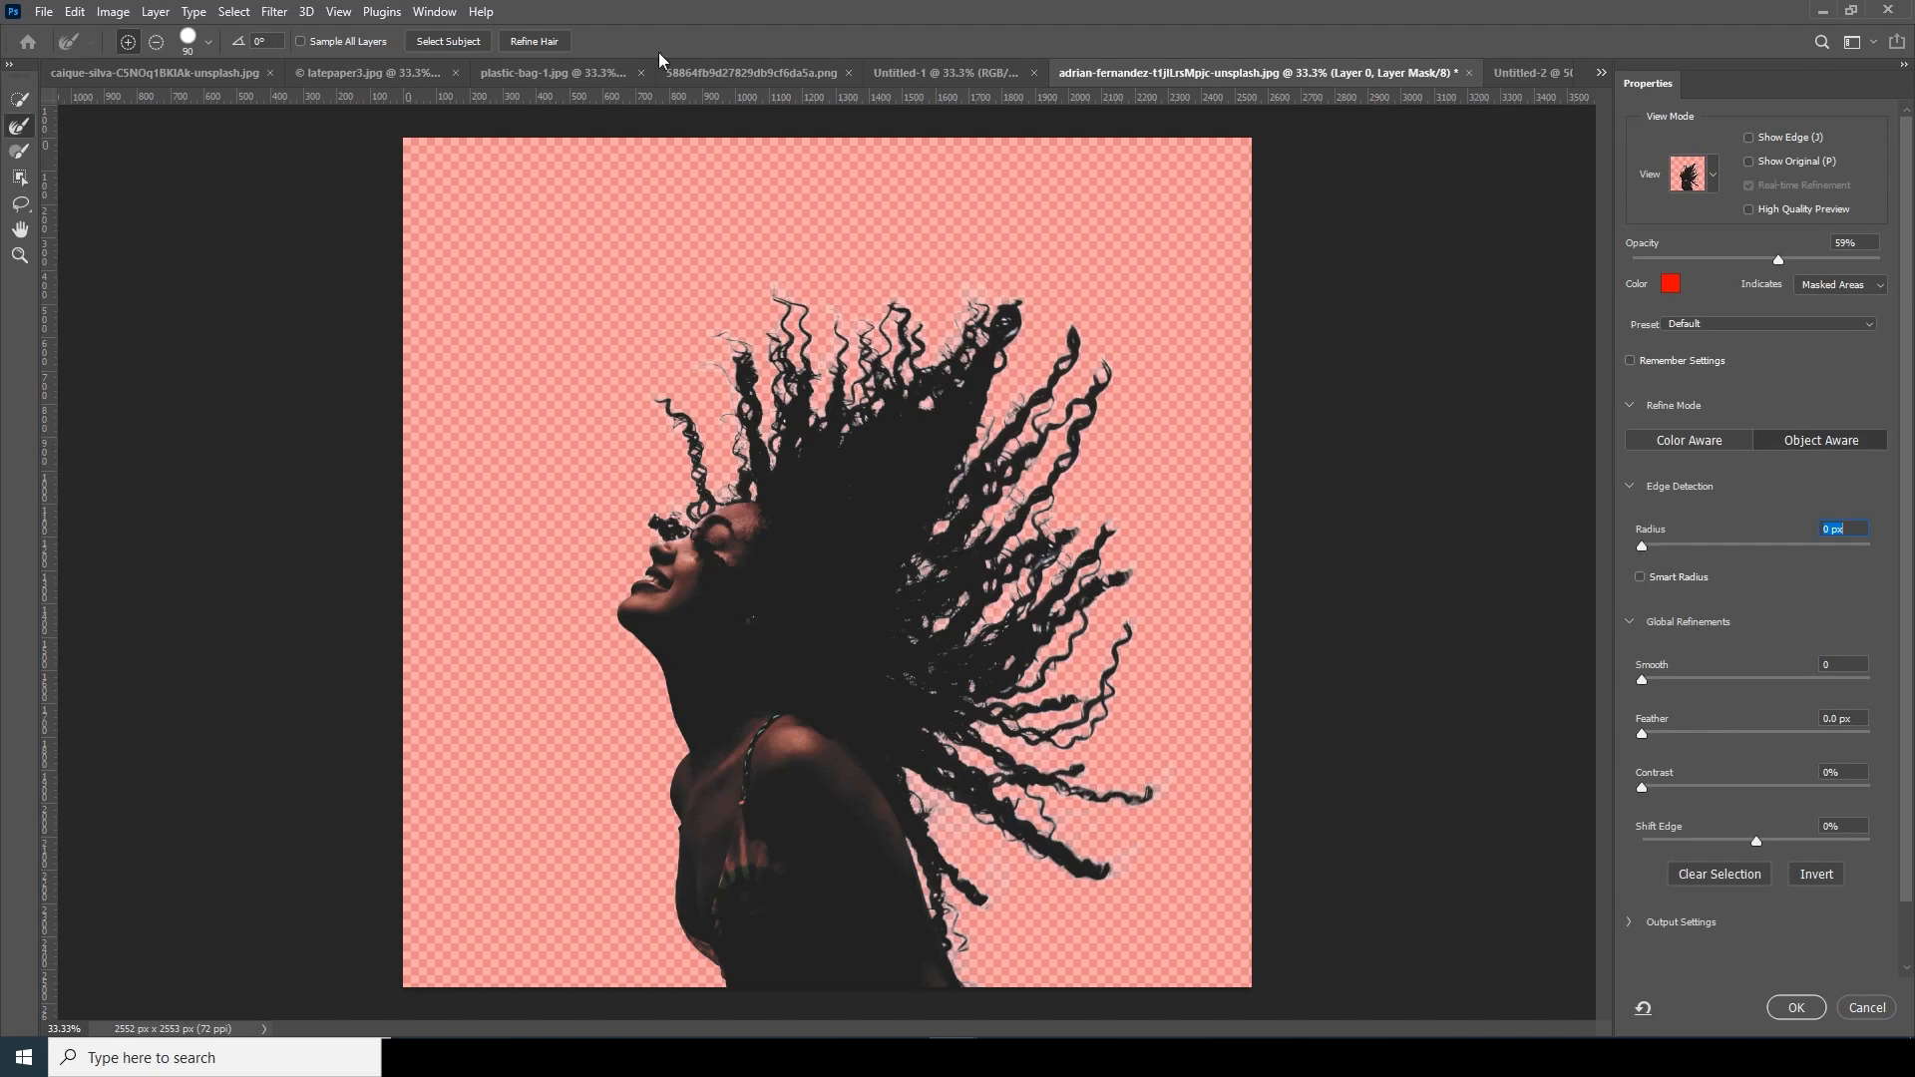
click(556, 49)
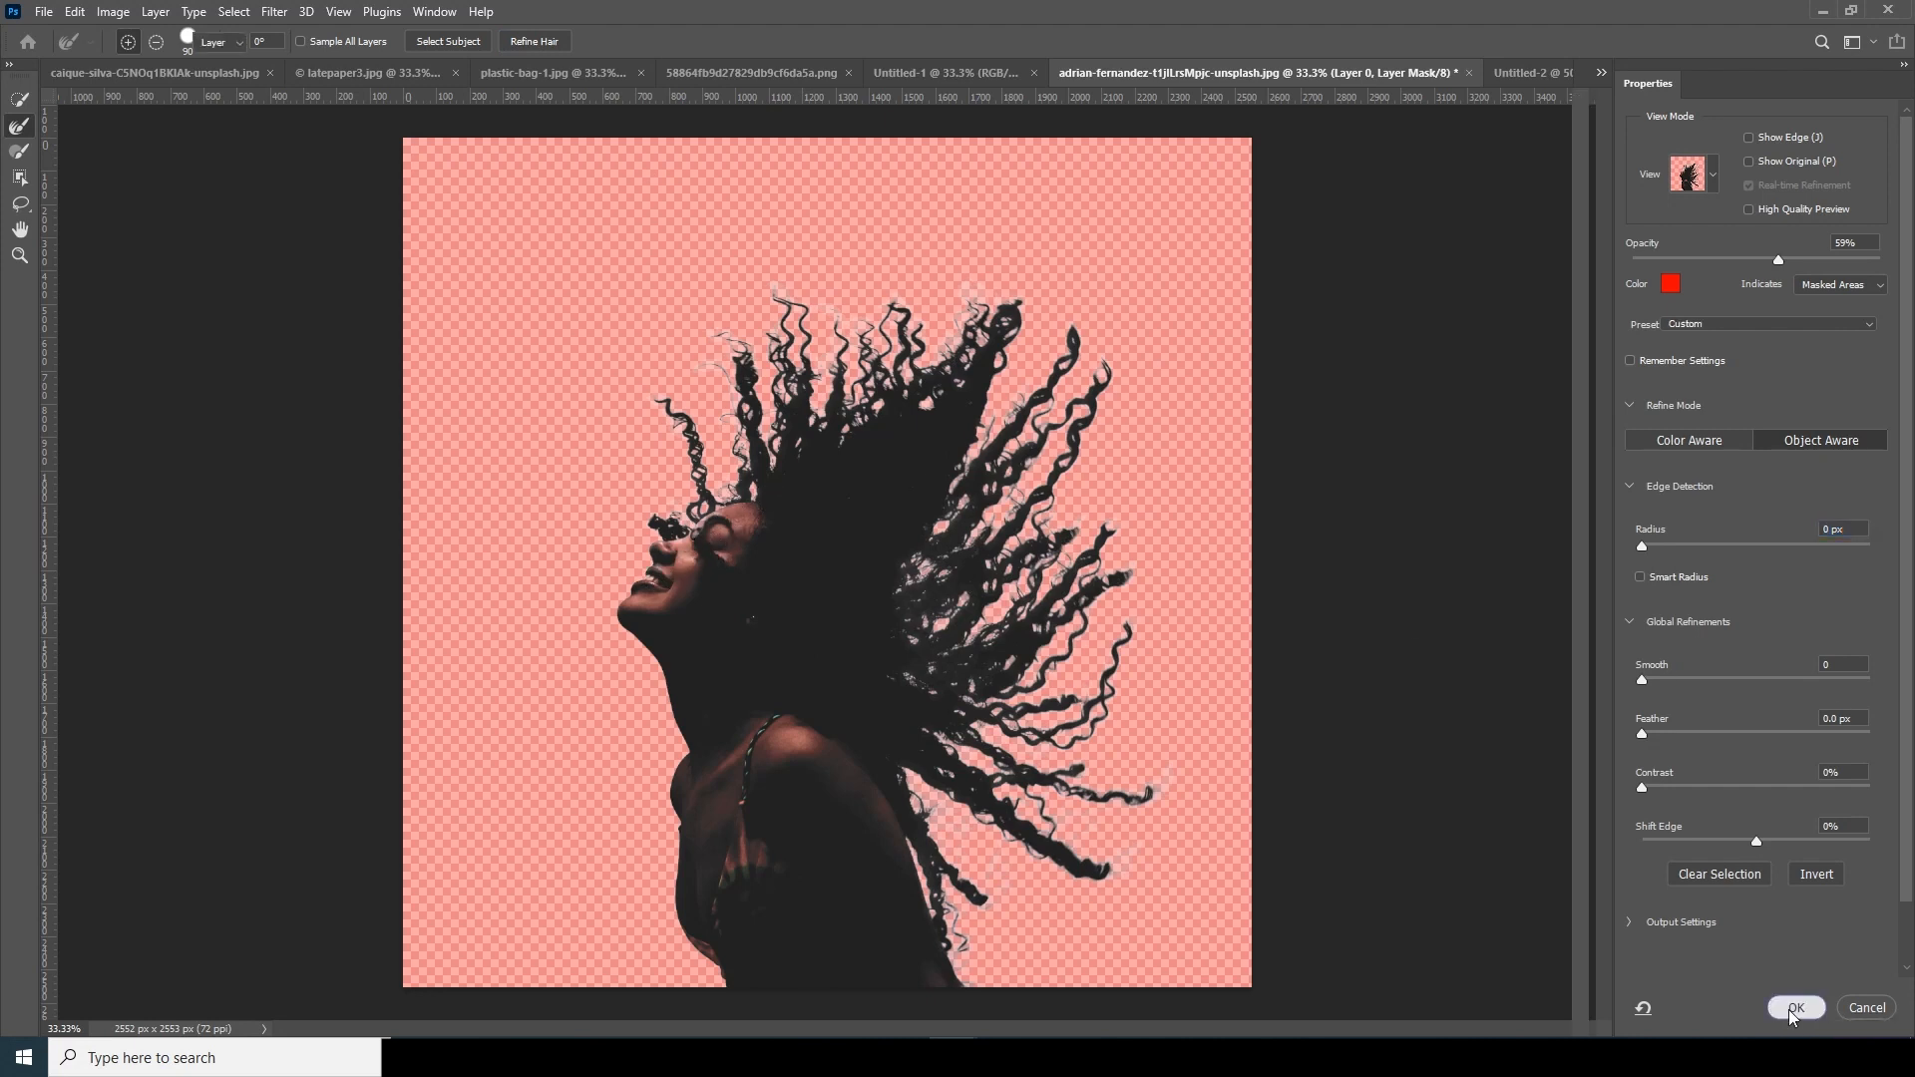
click(1792, 1009)
- Paint white on the layer mask with a 50 px soft brush along the lips, nose and forehead to restore the face
key(ctrl+plus)
key(ctrl+plus)
key(ctrl+plus)
key(ctrl+plus)
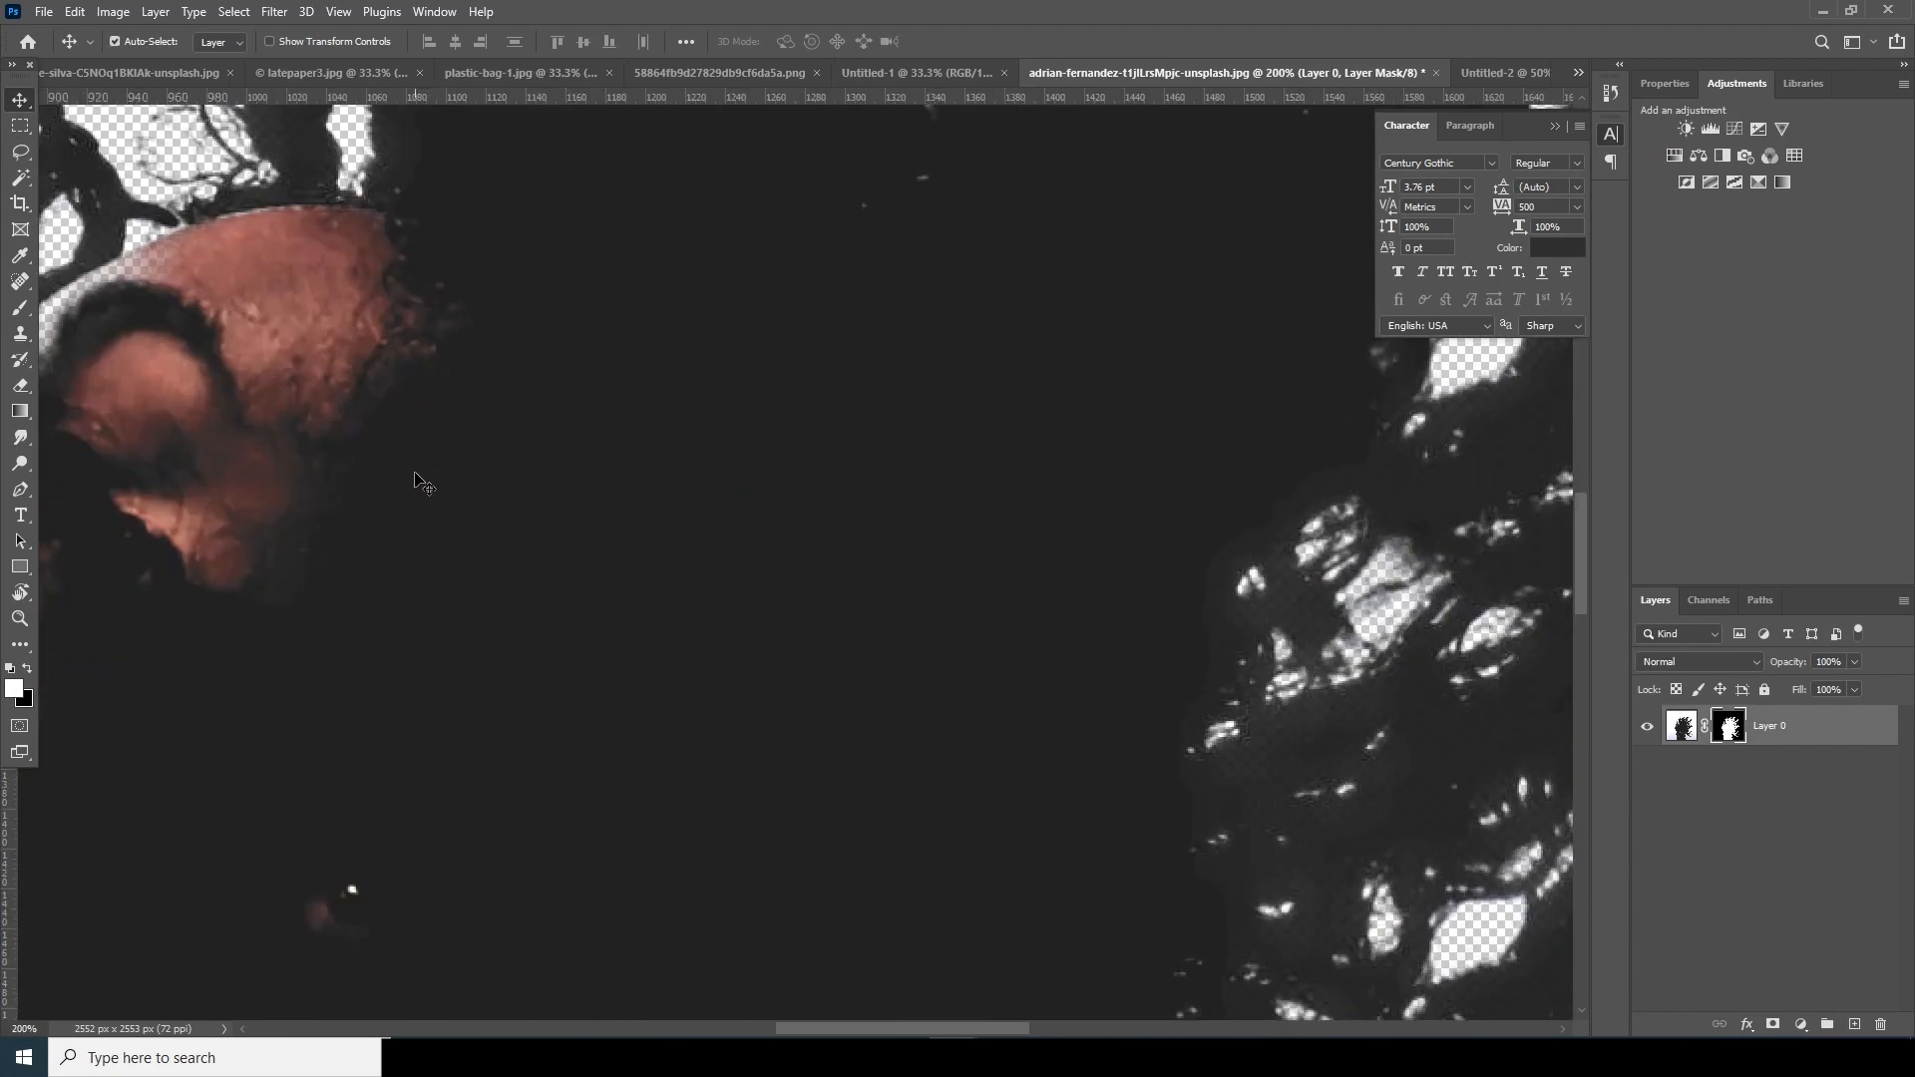
drag(423, 484, 999, 556)
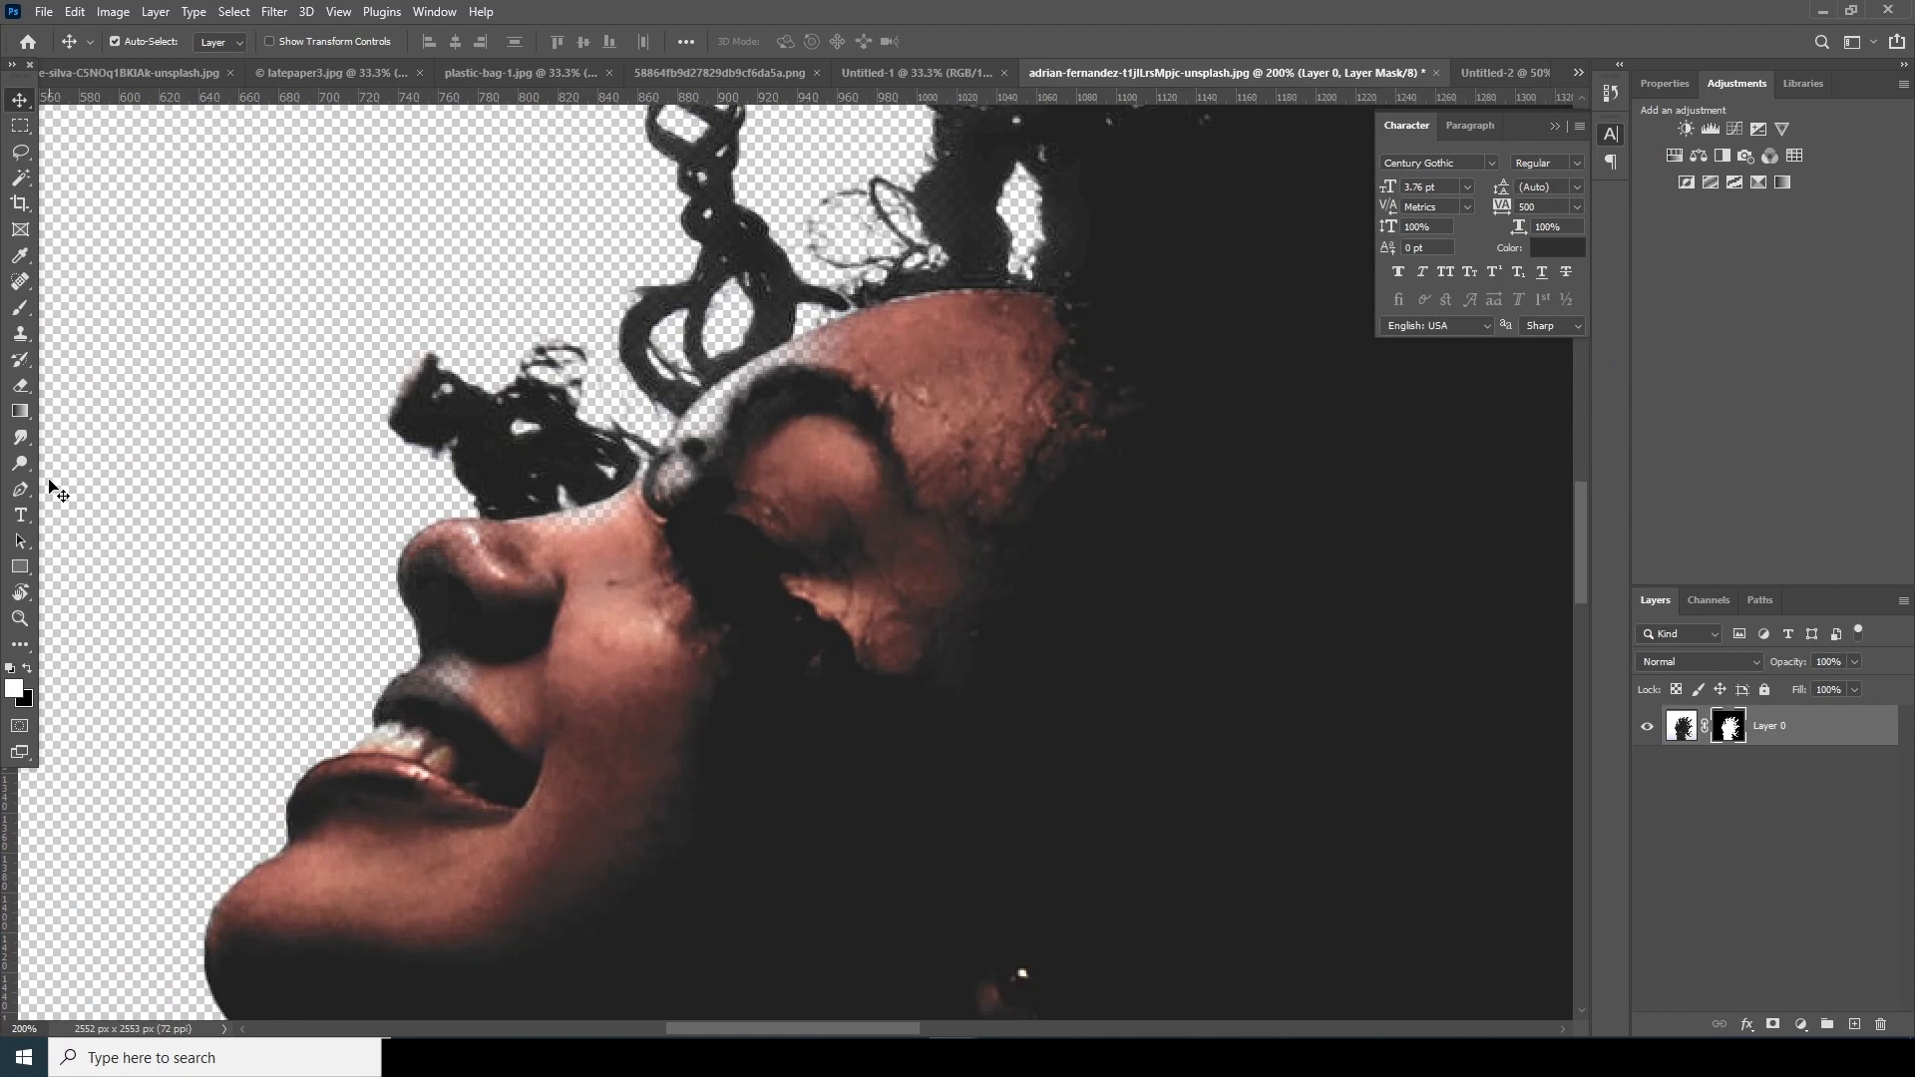
click(17, 314)
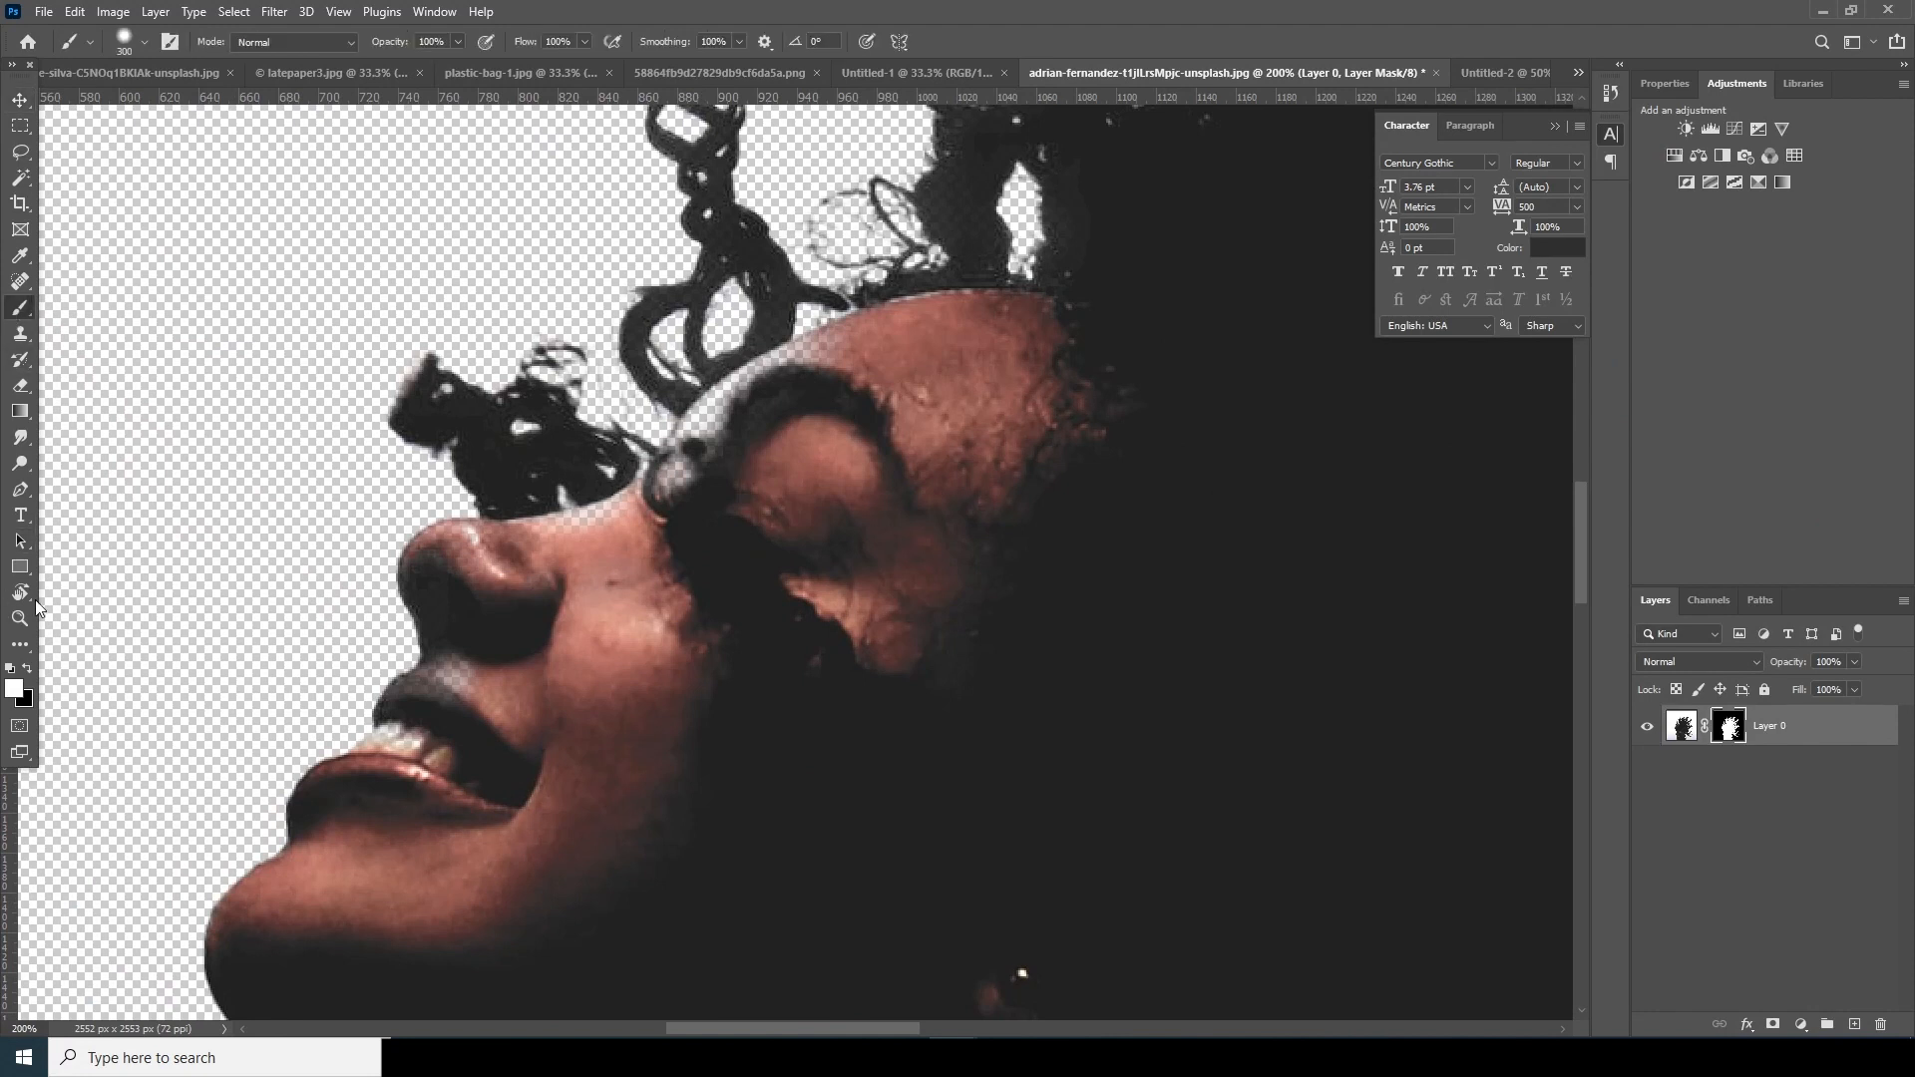
key(bracketleft)
key(bracketleft)
key(bracketleft)
key(bracketleft)
key(bracketleft)
key(bracketleft)
key(bracketleft)
key(bracketleft)
key(bracketleft)
key(bracketleft)
key(bracketleft)
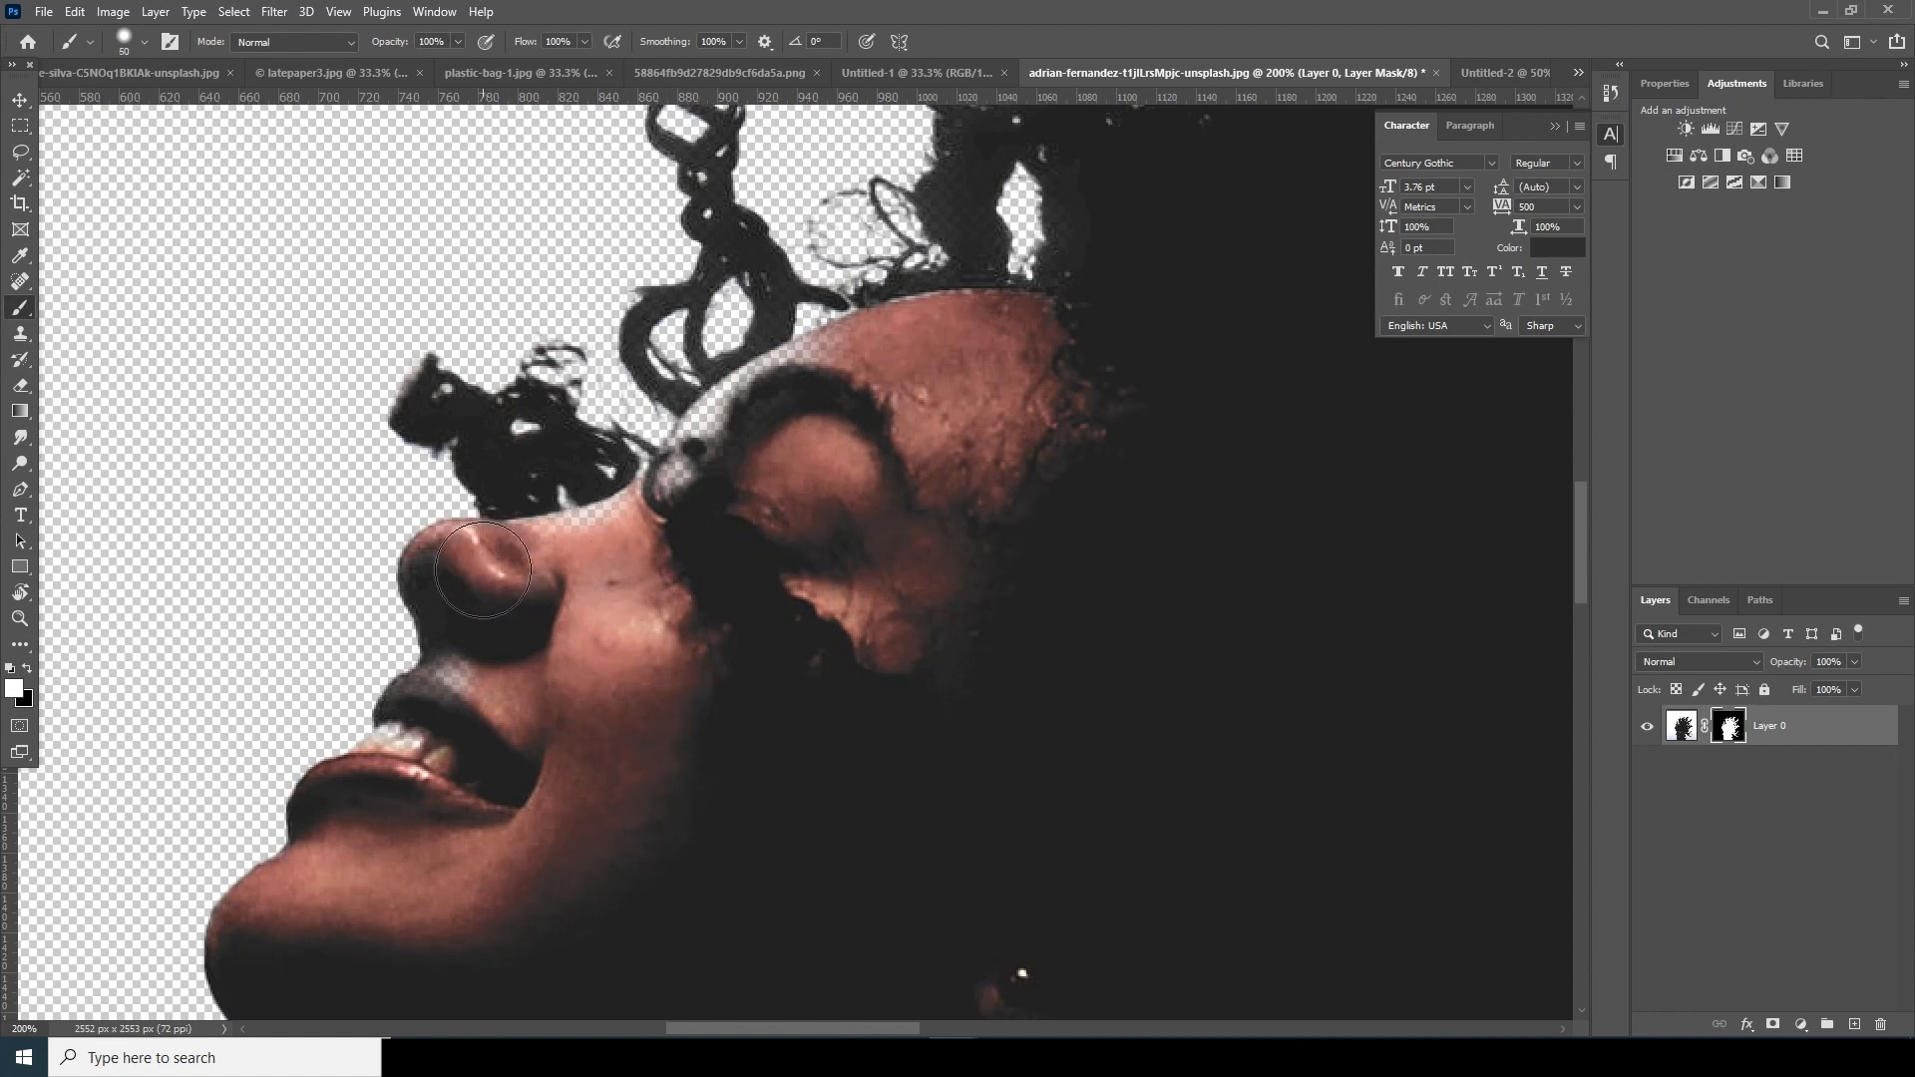
mouse_move(467, 632)
mouse_down()
mouse_move(461, 682)
mouse_move(405, 766)
mouse_move(439, 746)
mouse_move(396, 759)
mouse_move(374, 813)
mouse_up()
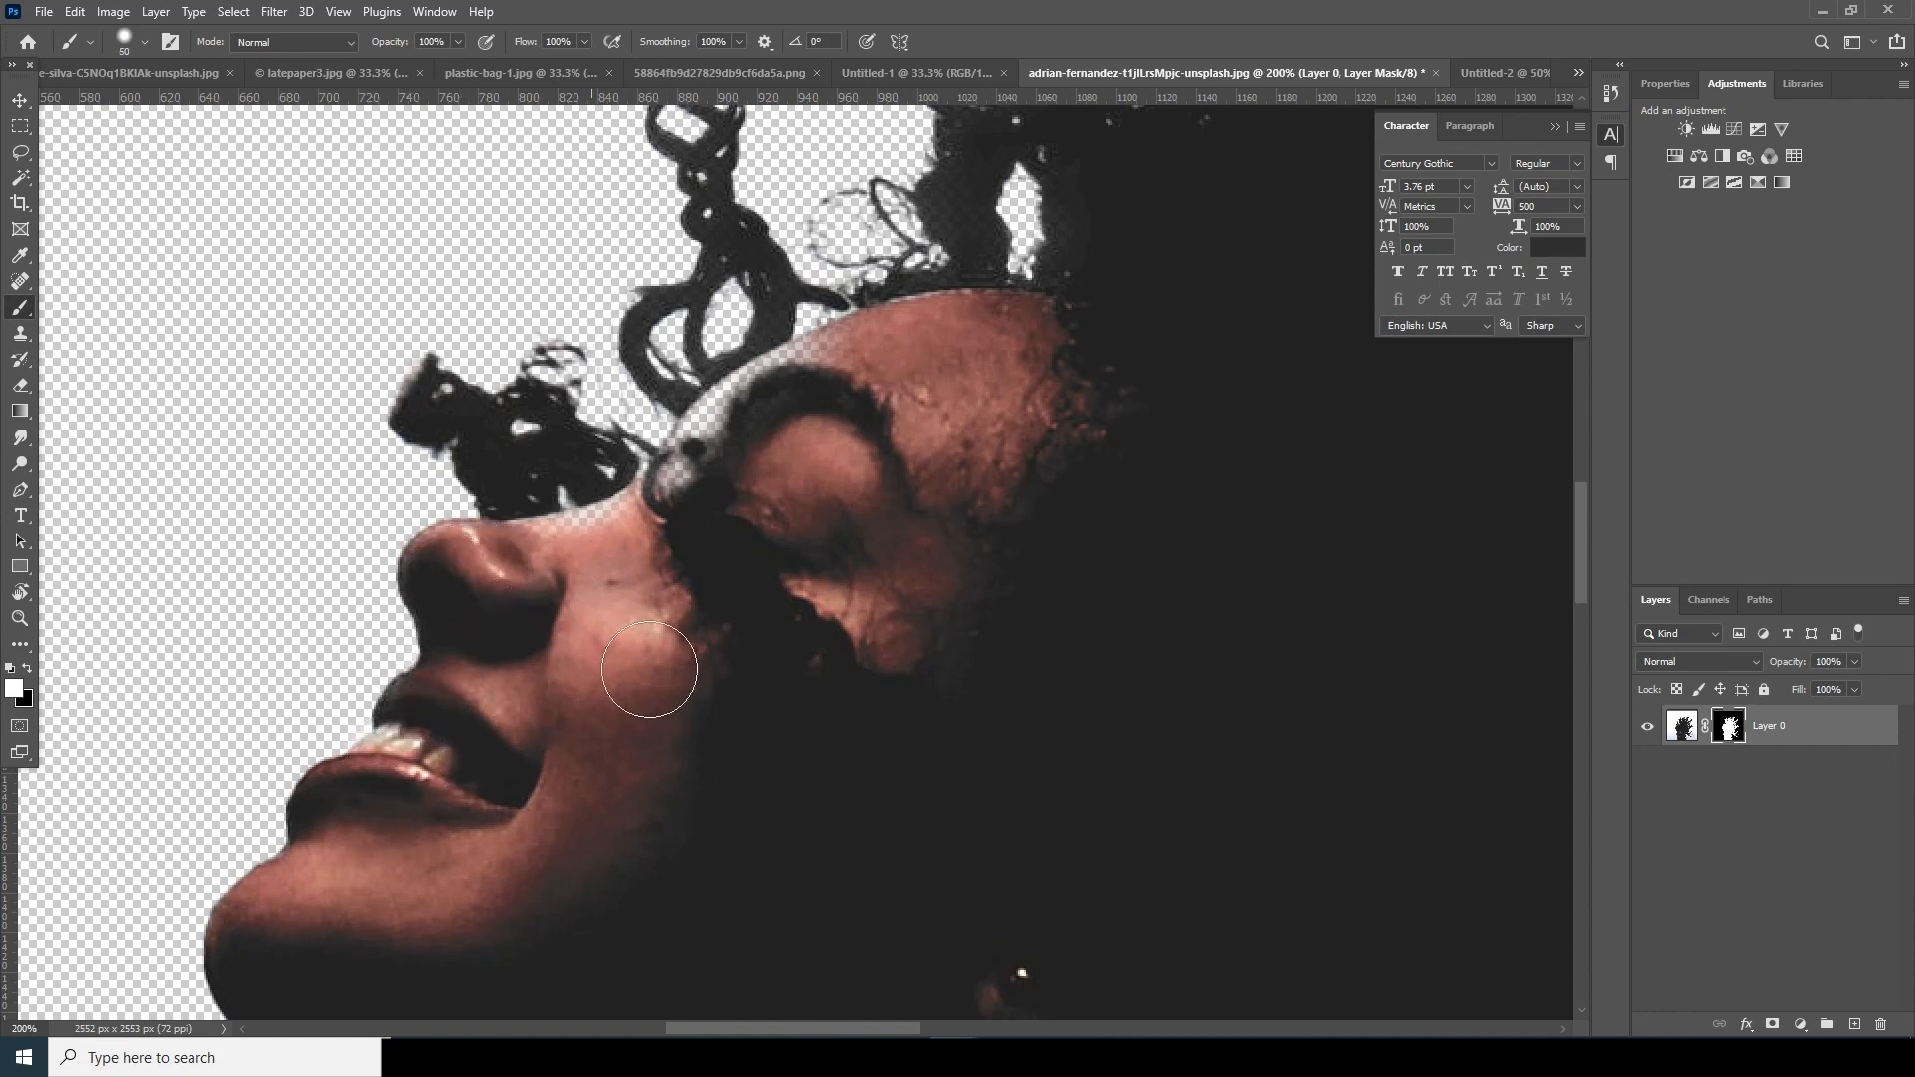
mouse_move(527, 560)
mouse_down()
mouse_move(593, 544)
mouse_move(534, 556)
mouse_move(638, 506)
mouse_move(748, 406)
mouse_up()
key(bracketleft)
key(ctrl+minus)
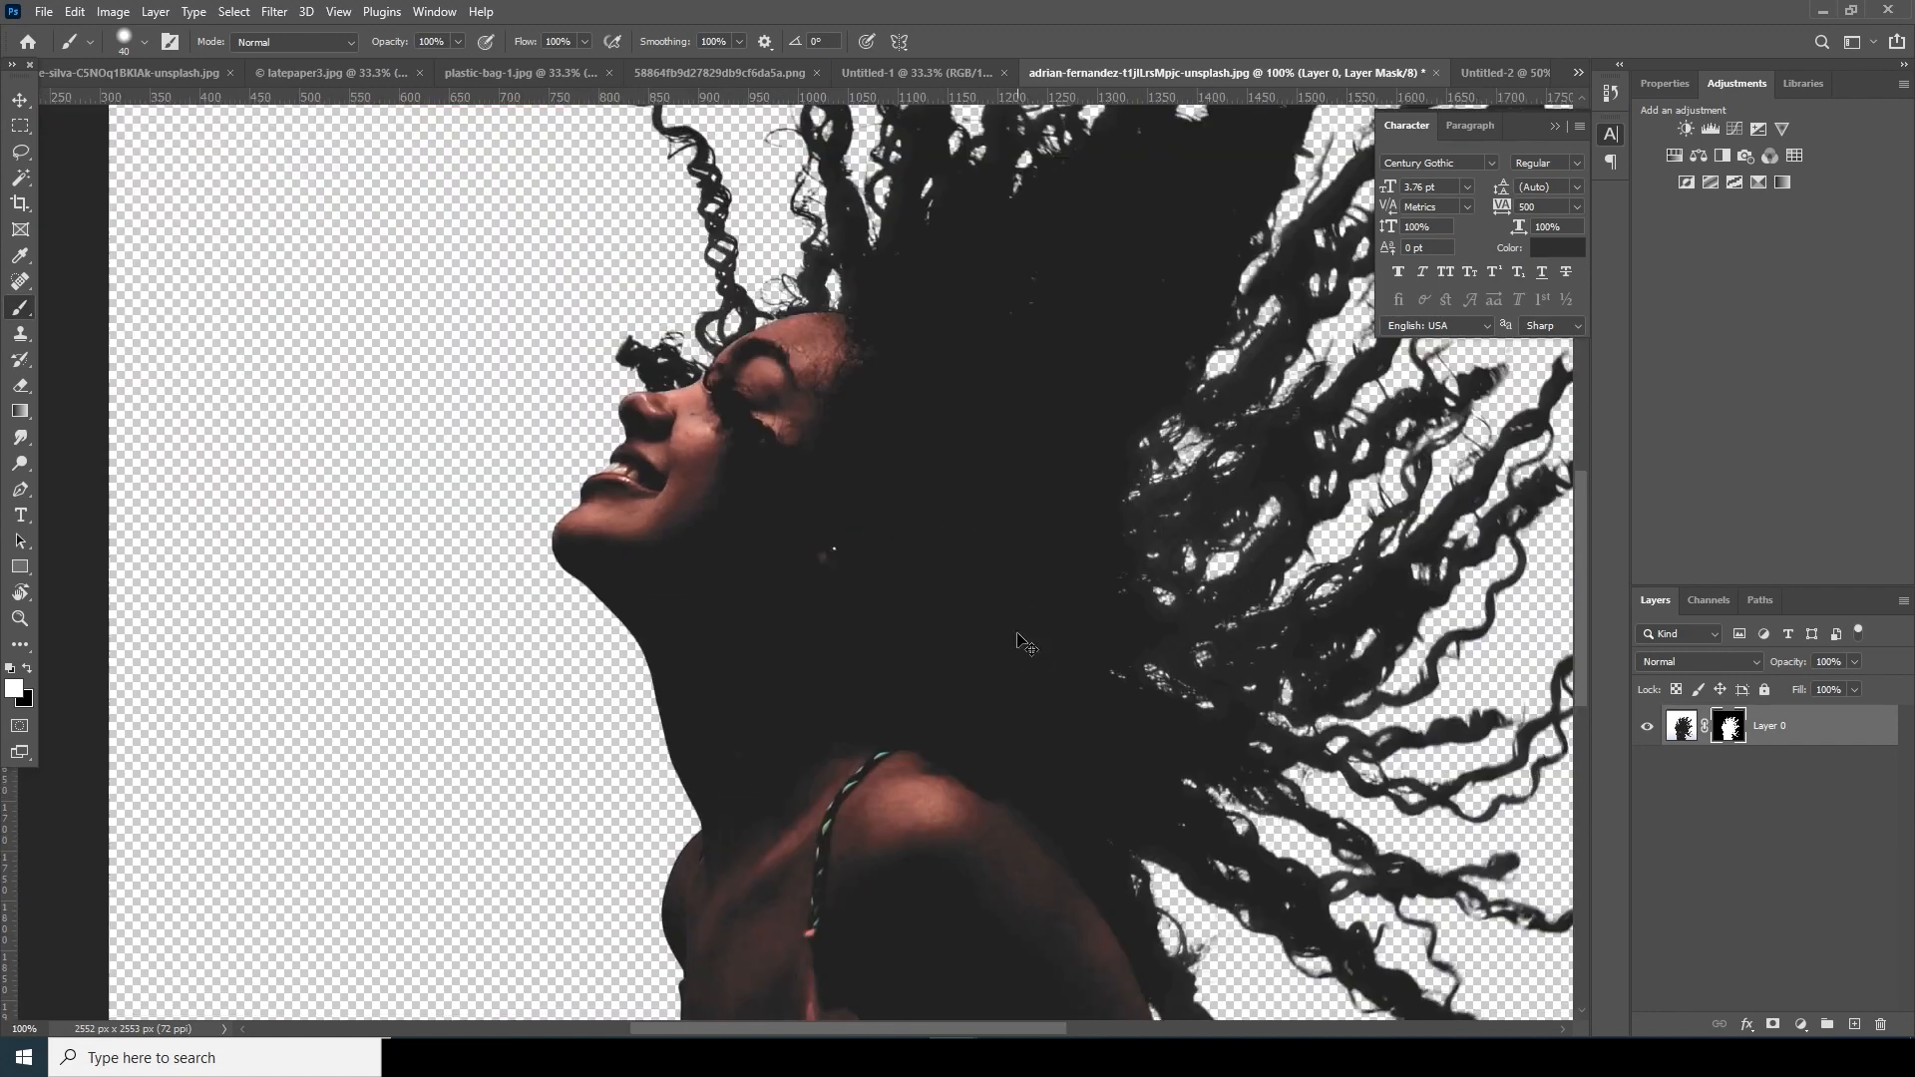
- Transfer the masked woman into the Untitled-1 document, accepting the different bit depth
key(ctrl+0)
key(v)
drag(519, 287, 826, 500)
click(927, 406)
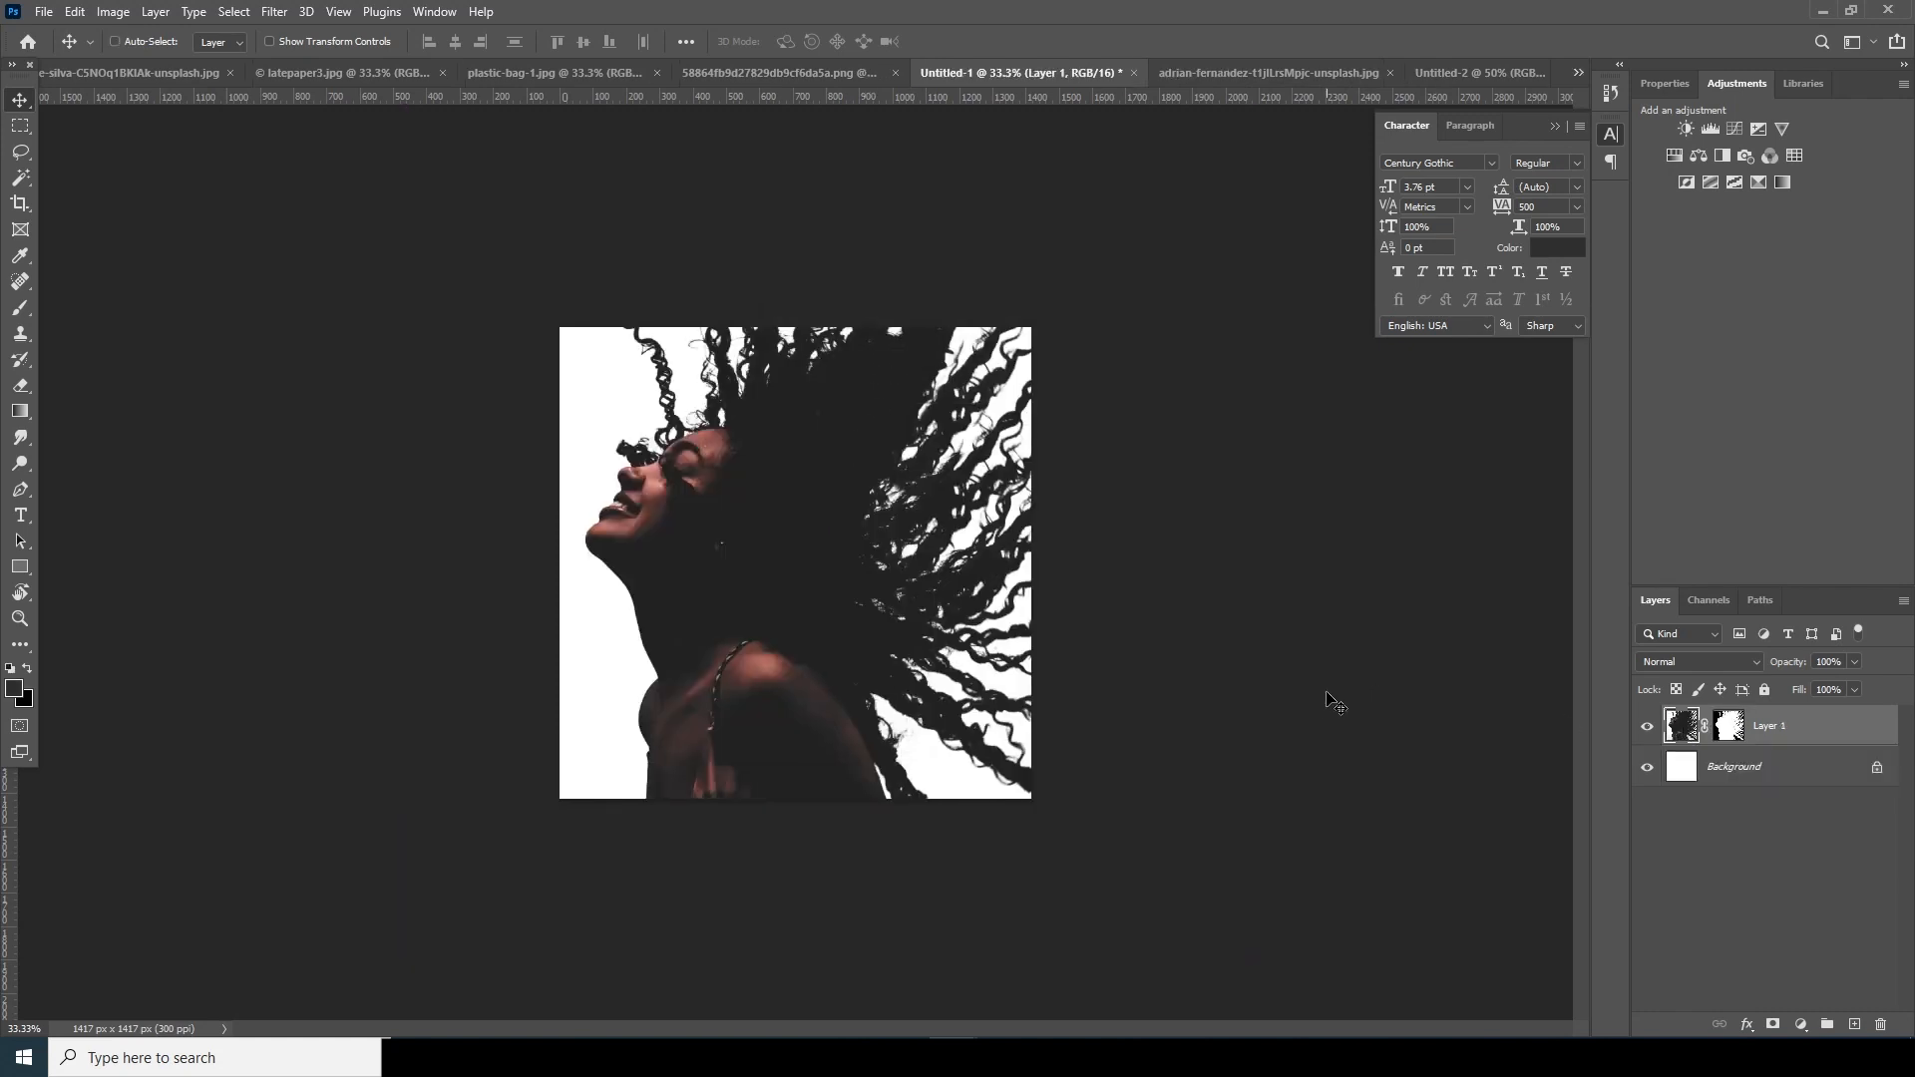
- Flip the woman cutout vertically, scale it to about 64% and position it in the upper part of the canvas
key(ctrl+t)
drag(1220, 909, 1051, 750)
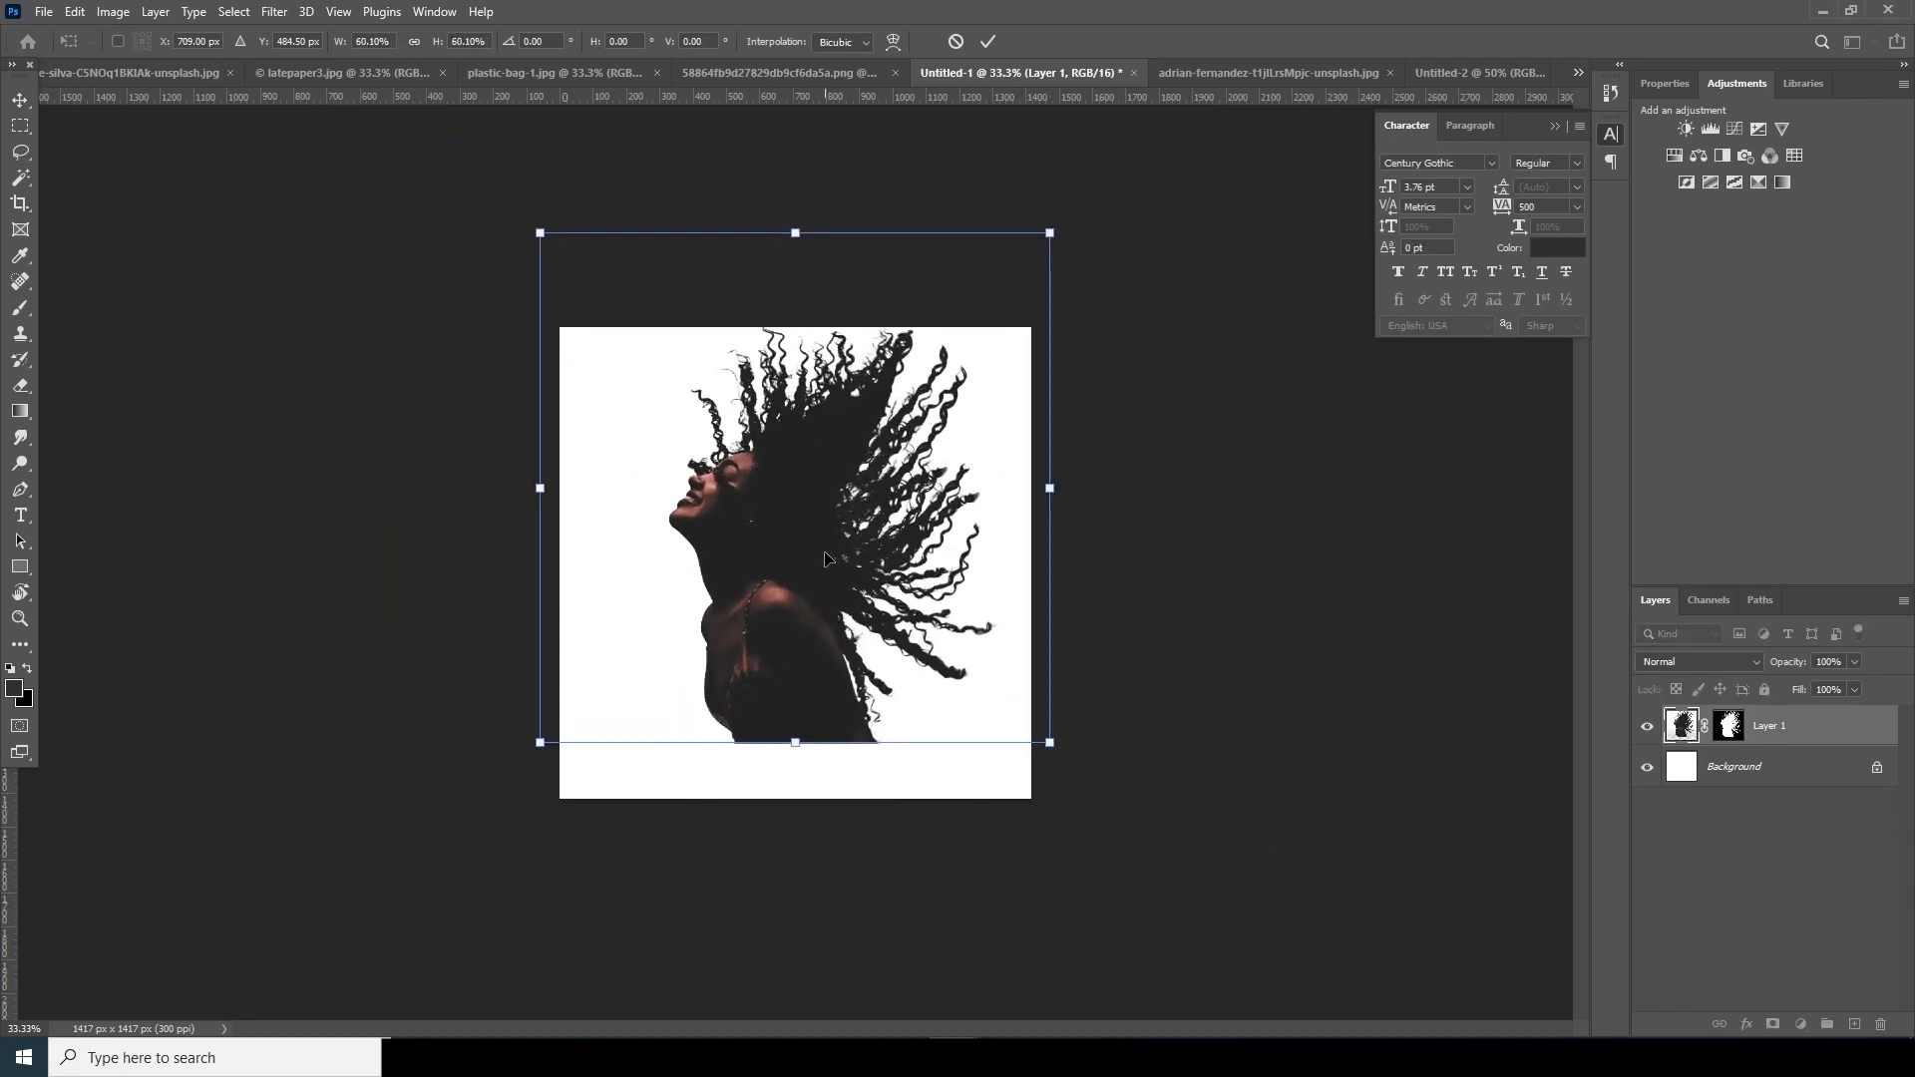
right_click(791, 510)
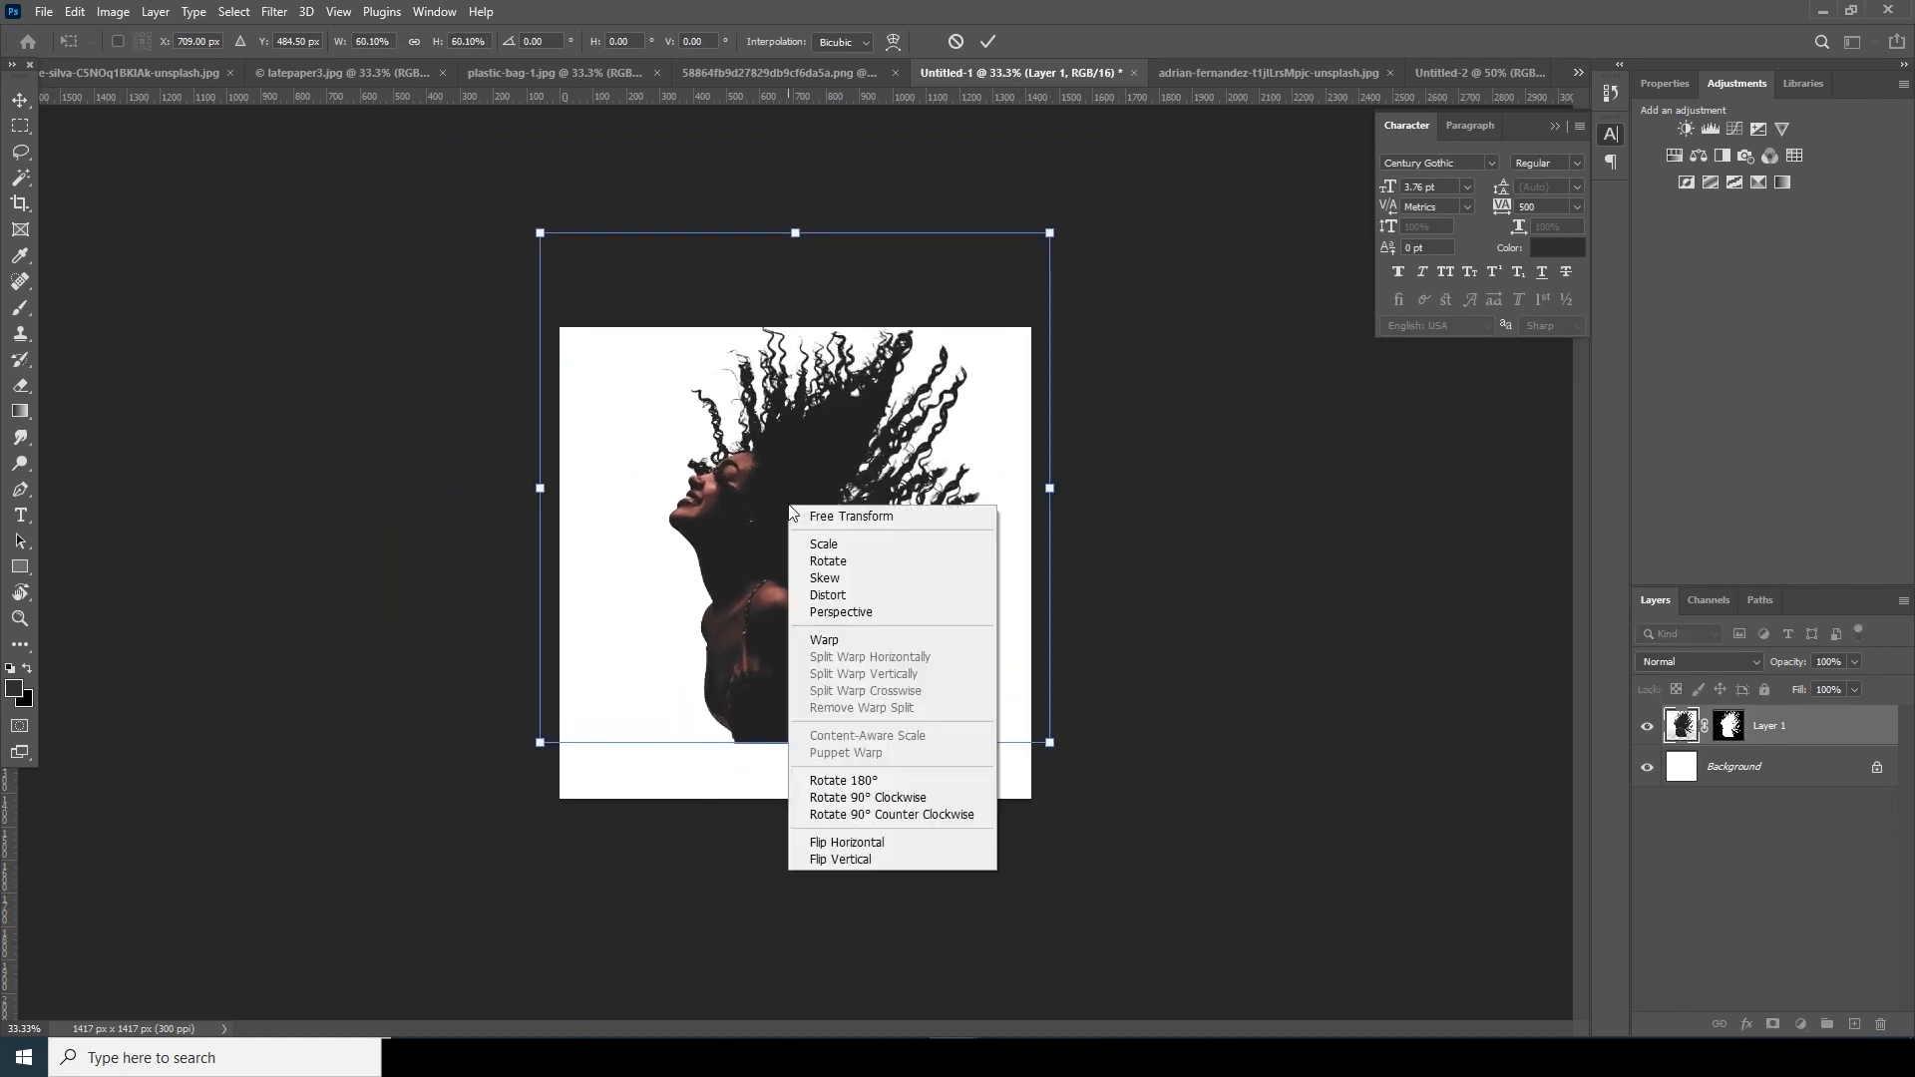
click(864, 861)
drag(792, 492, 803, 493)
drag(1060, 750, 1086, 761)
drag(826, 618, 828, 633)
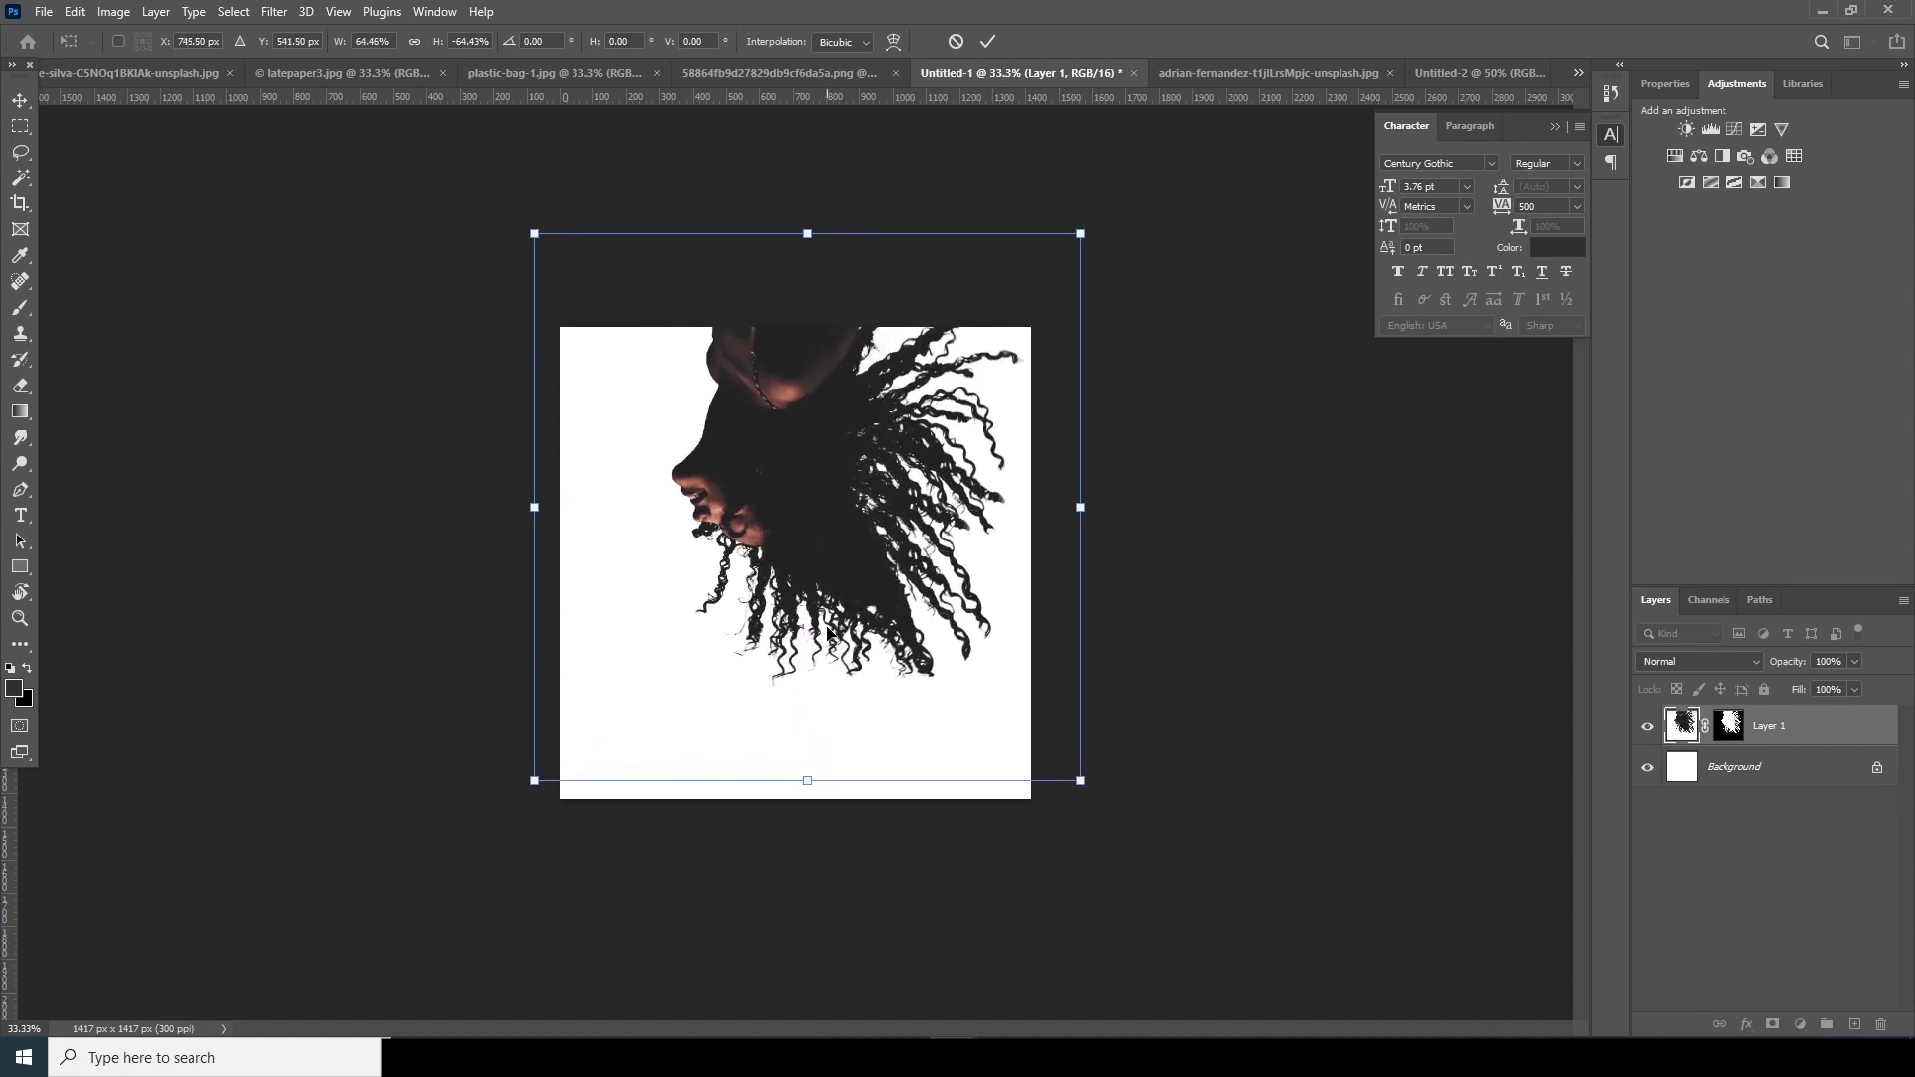
key(Return)
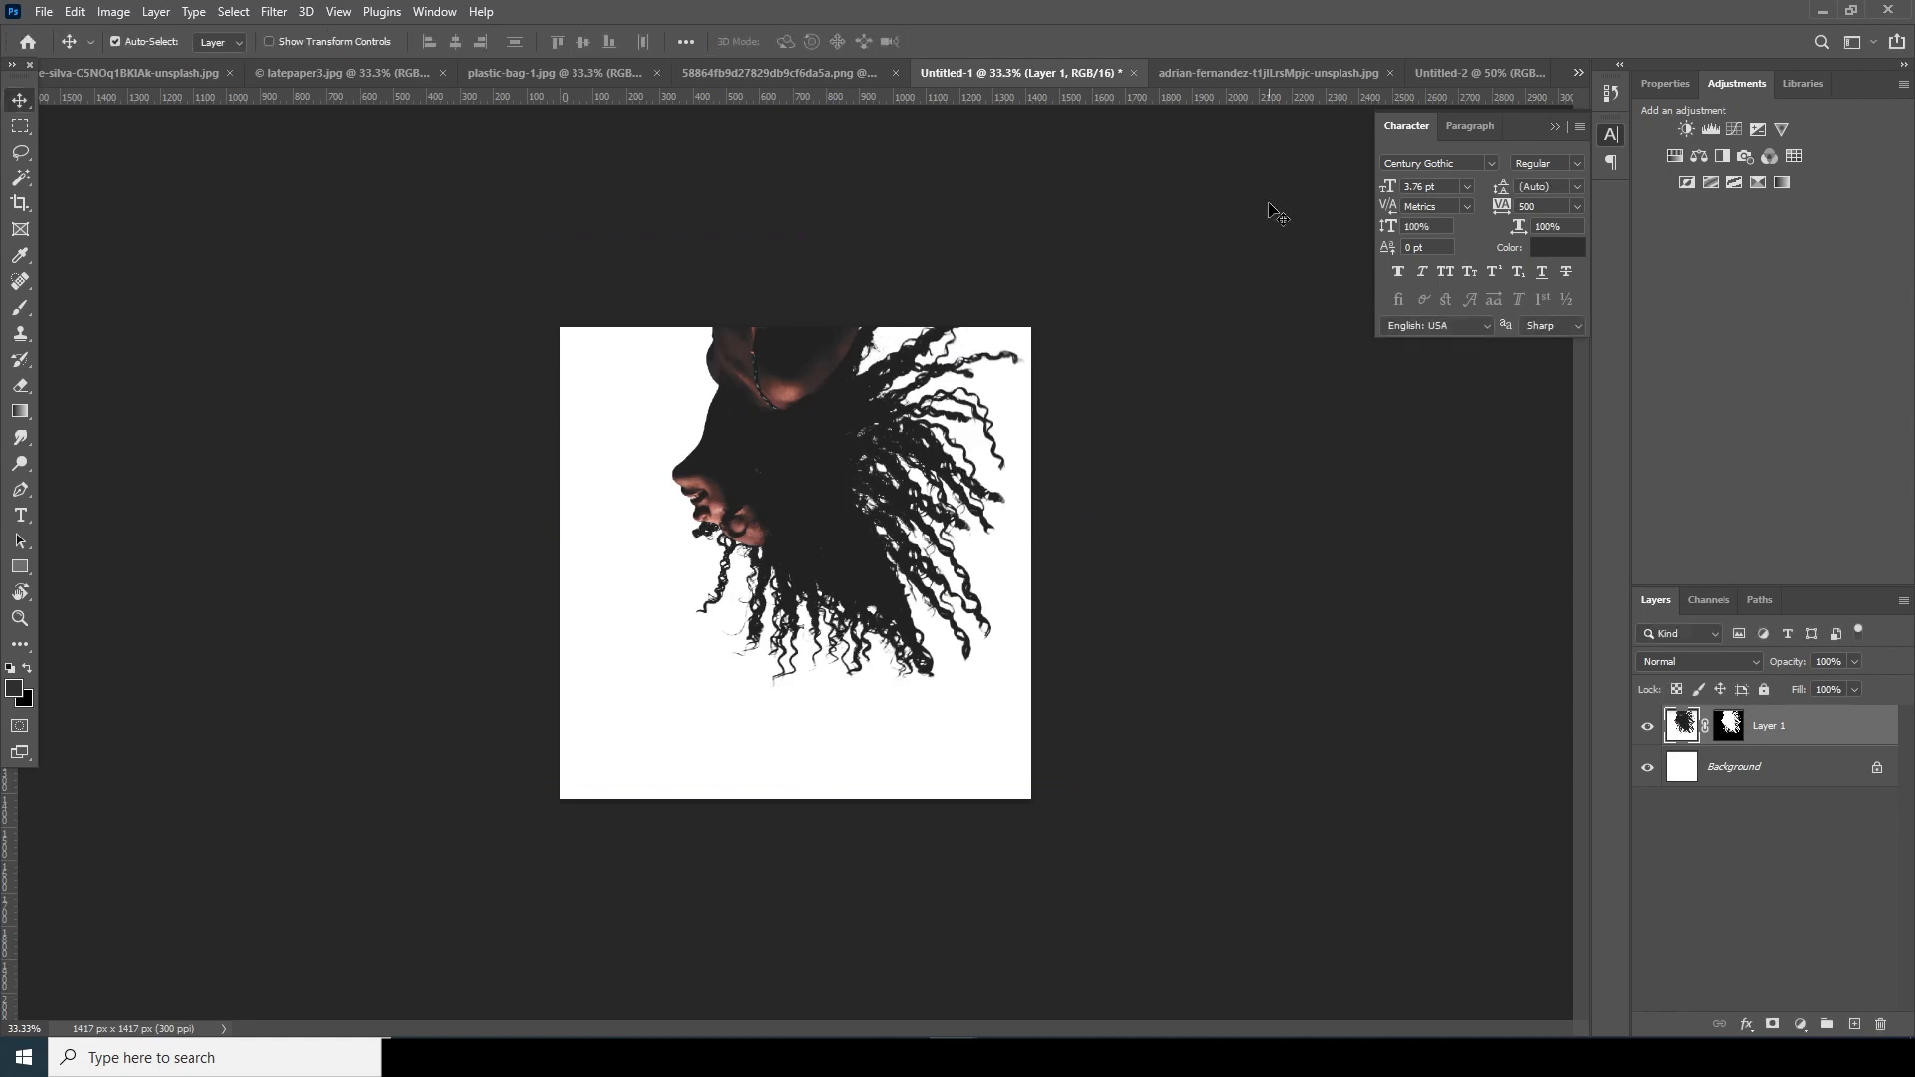
- Bring the black-and-white side portrait into Untitled-1, accepting the different bit depth, and place it over the flipped cutout
click(192, 78)
drag(871, 458, 1087, 75)
drag(814, 461, 818, 458)
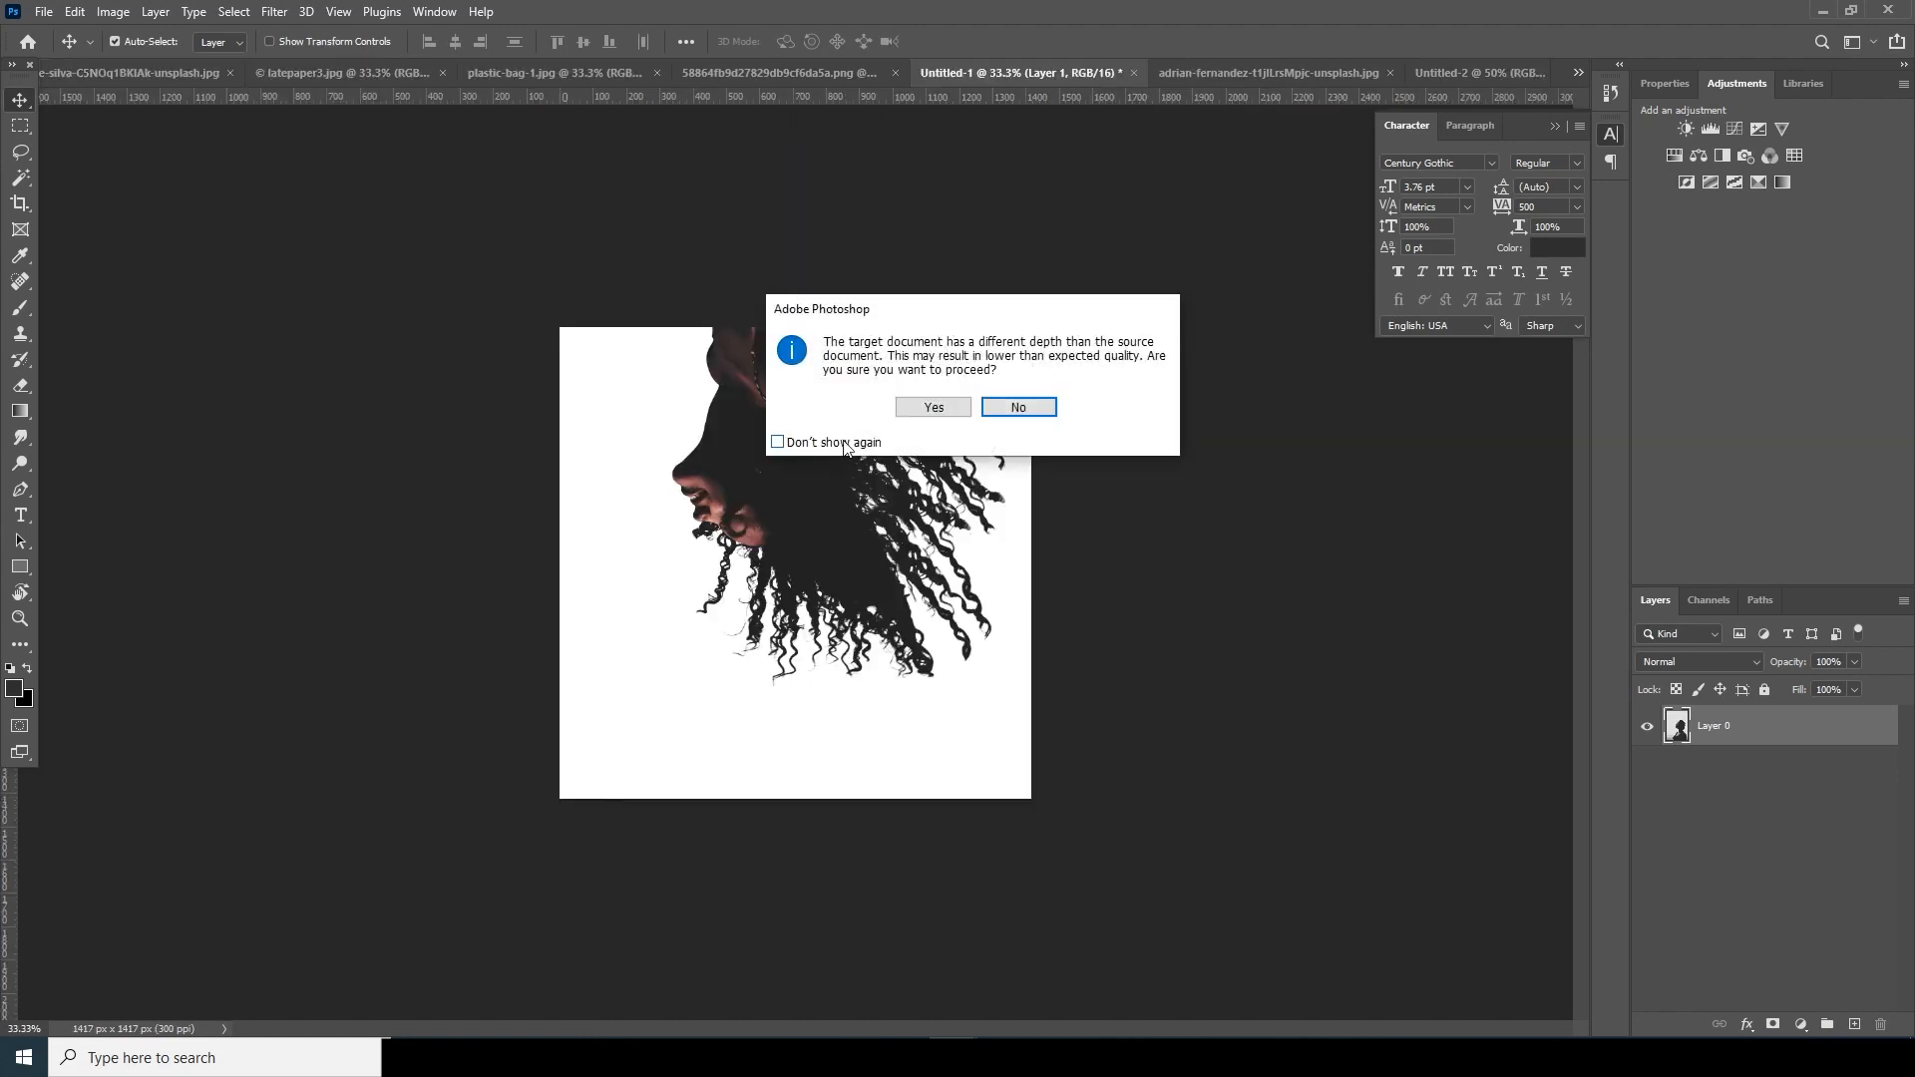
key(Return)
drag(927, 503, 863, 498)
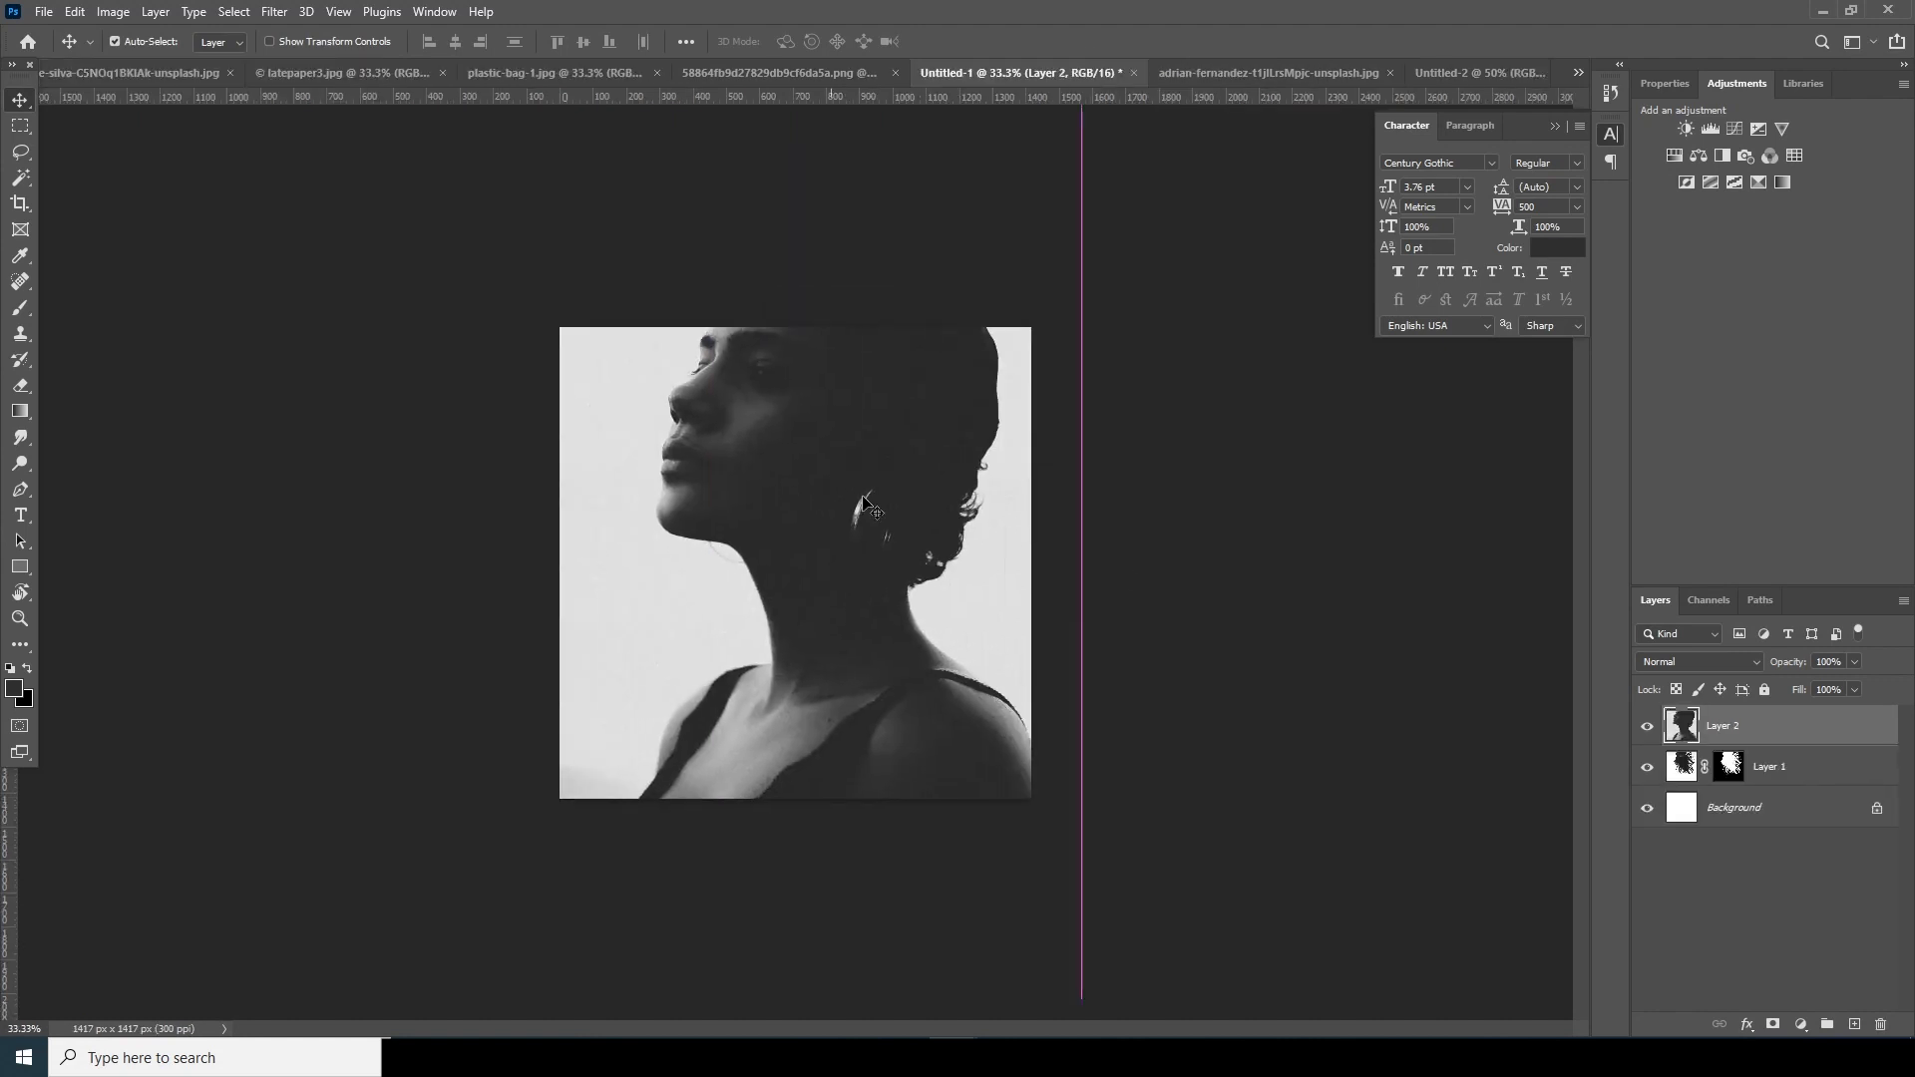
- Clip the portrait layer to the flipped cutout and shift it so the face sits within the cutout shape
right_click(1787, 742)
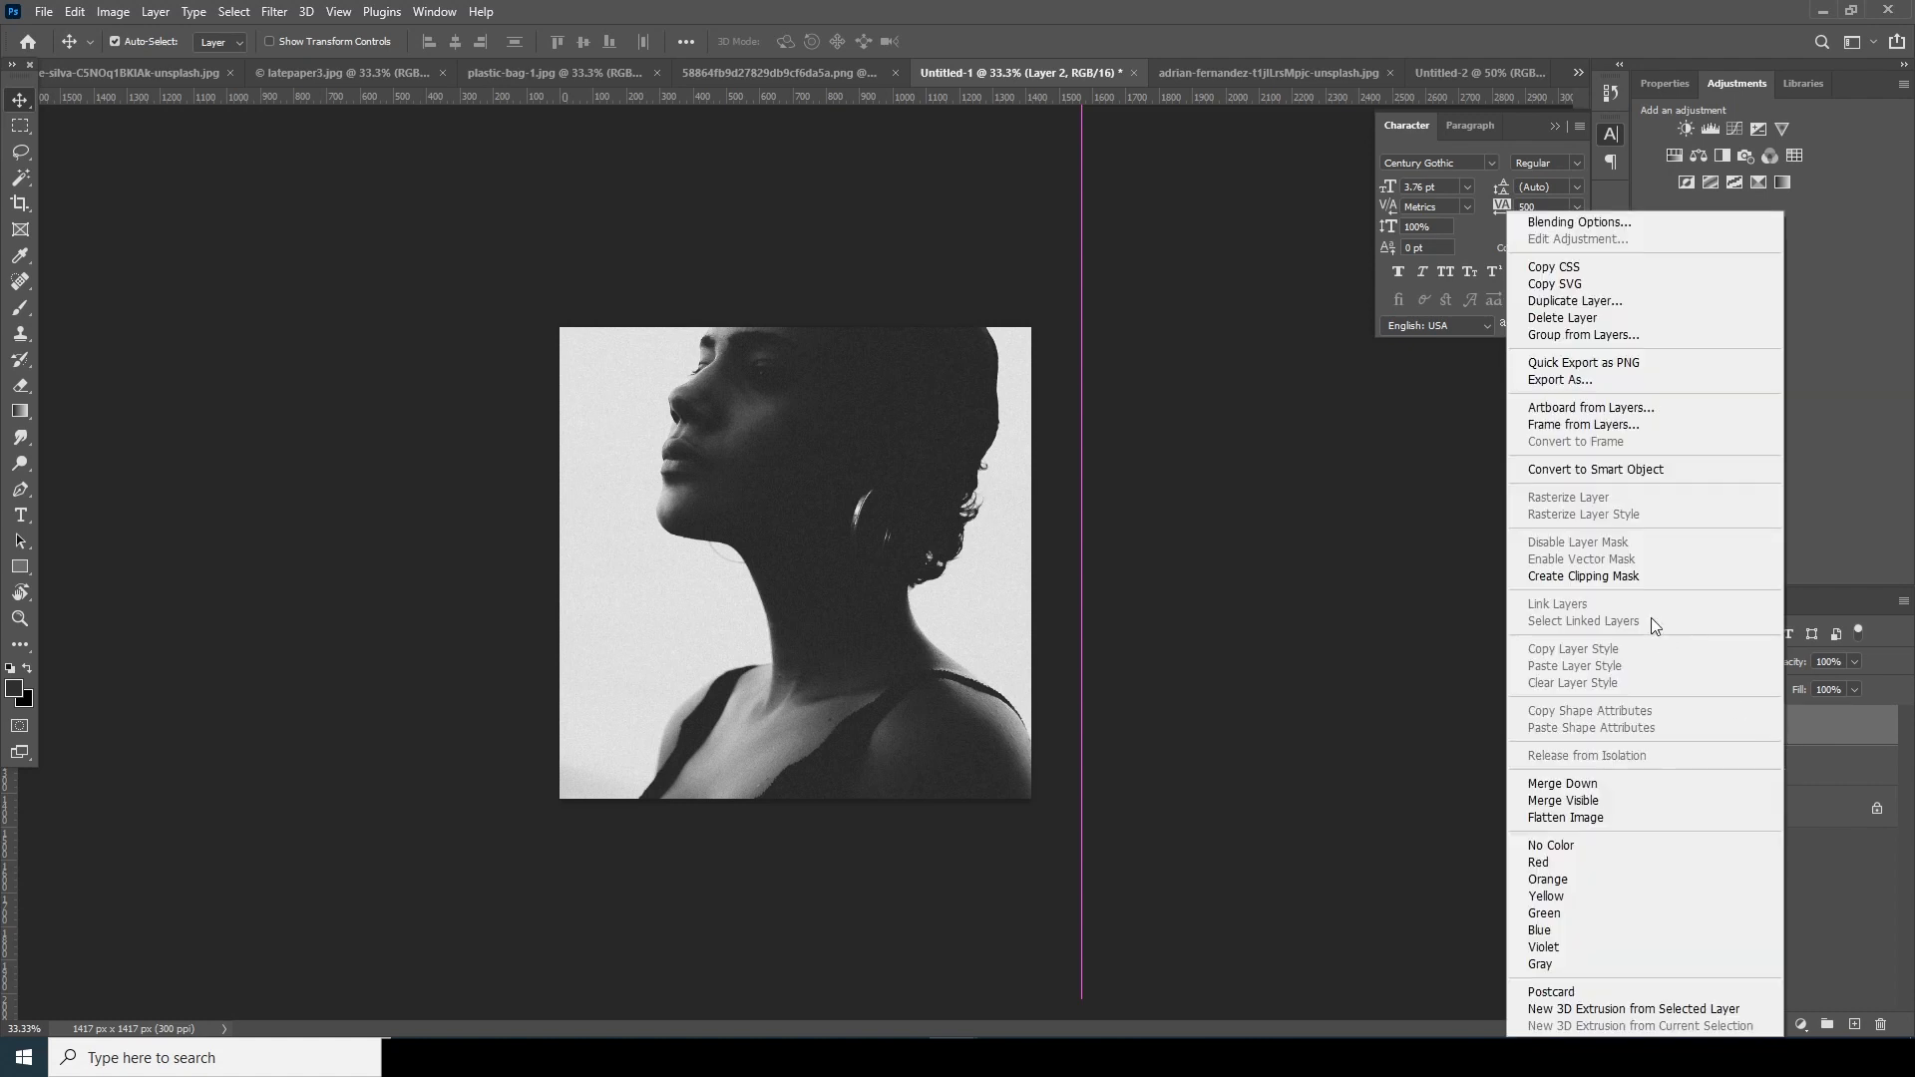
click(1644, 578)
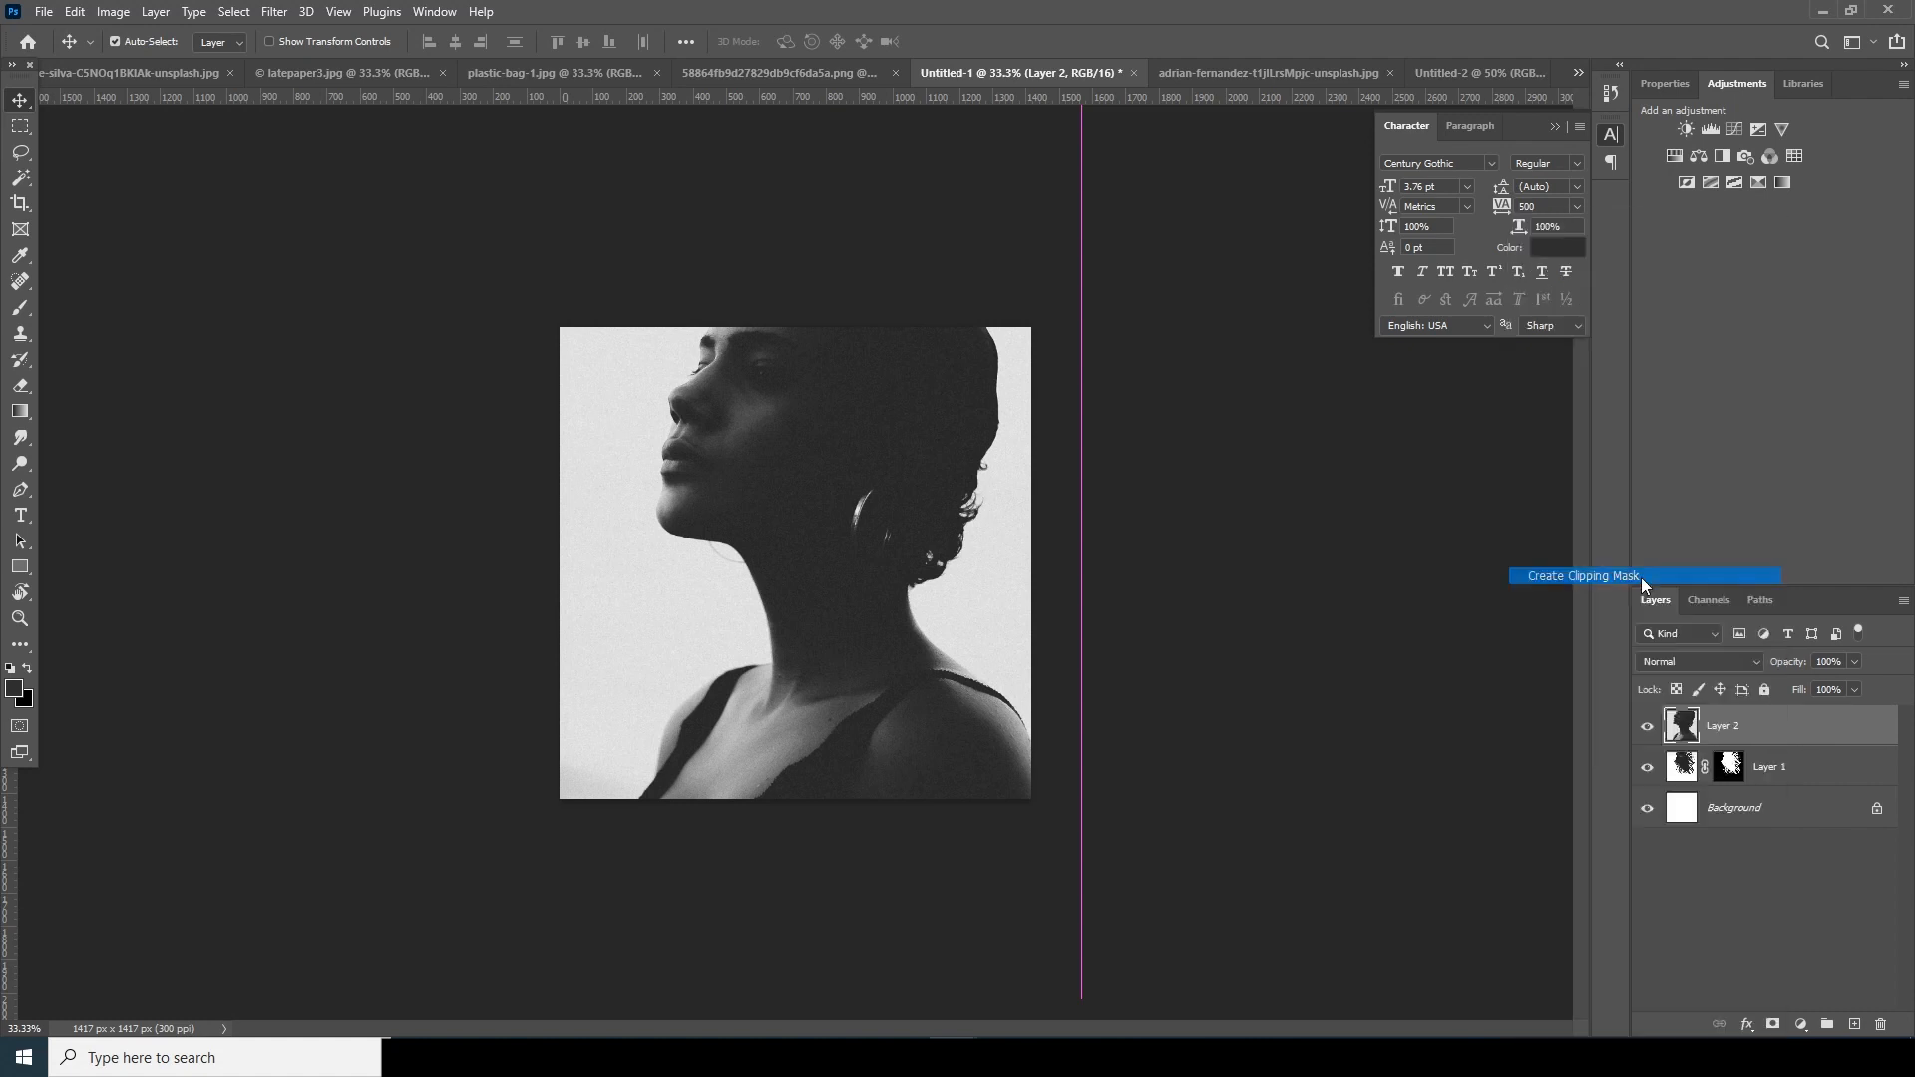
drag(784, 469, 851, 453)
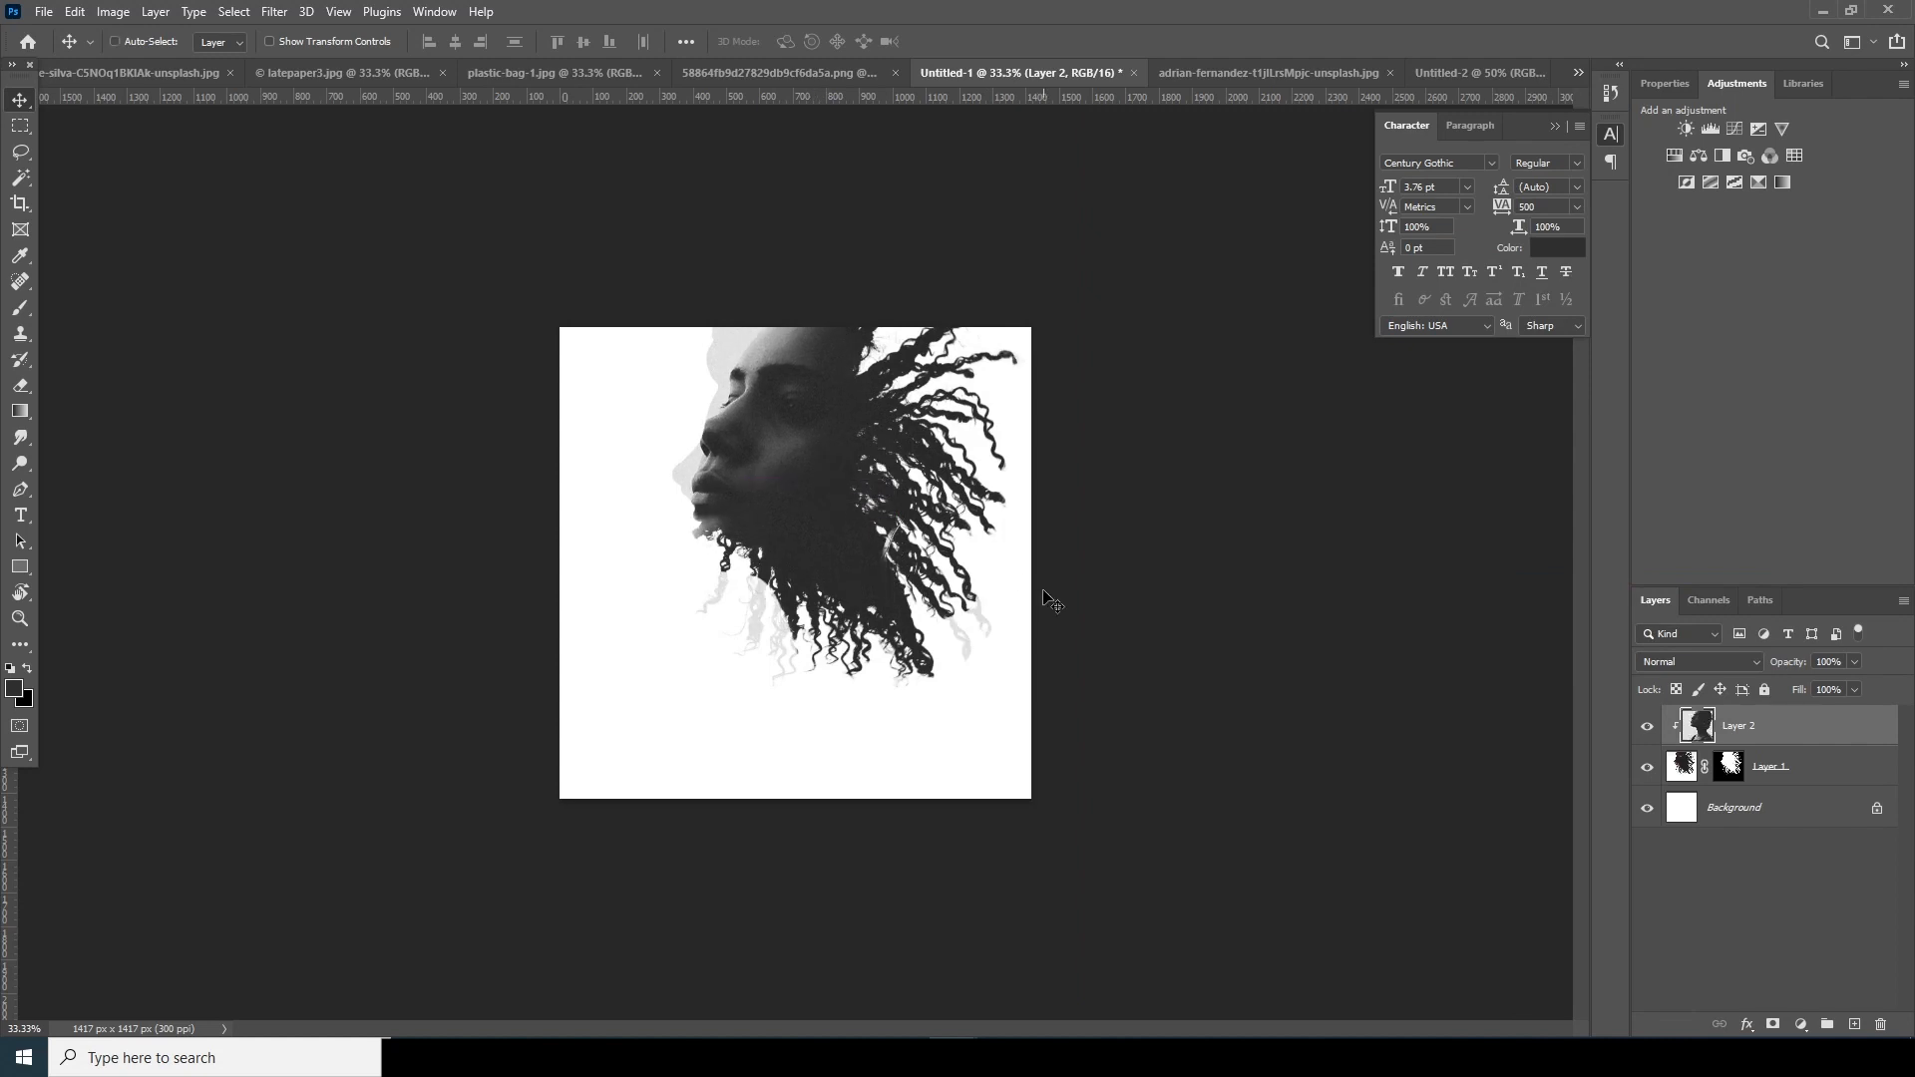
- Scale down the clipped portrait so that its whole head and neck fit inside the curly hair shape
key(ctrl+t)
key(ctrl+minus)
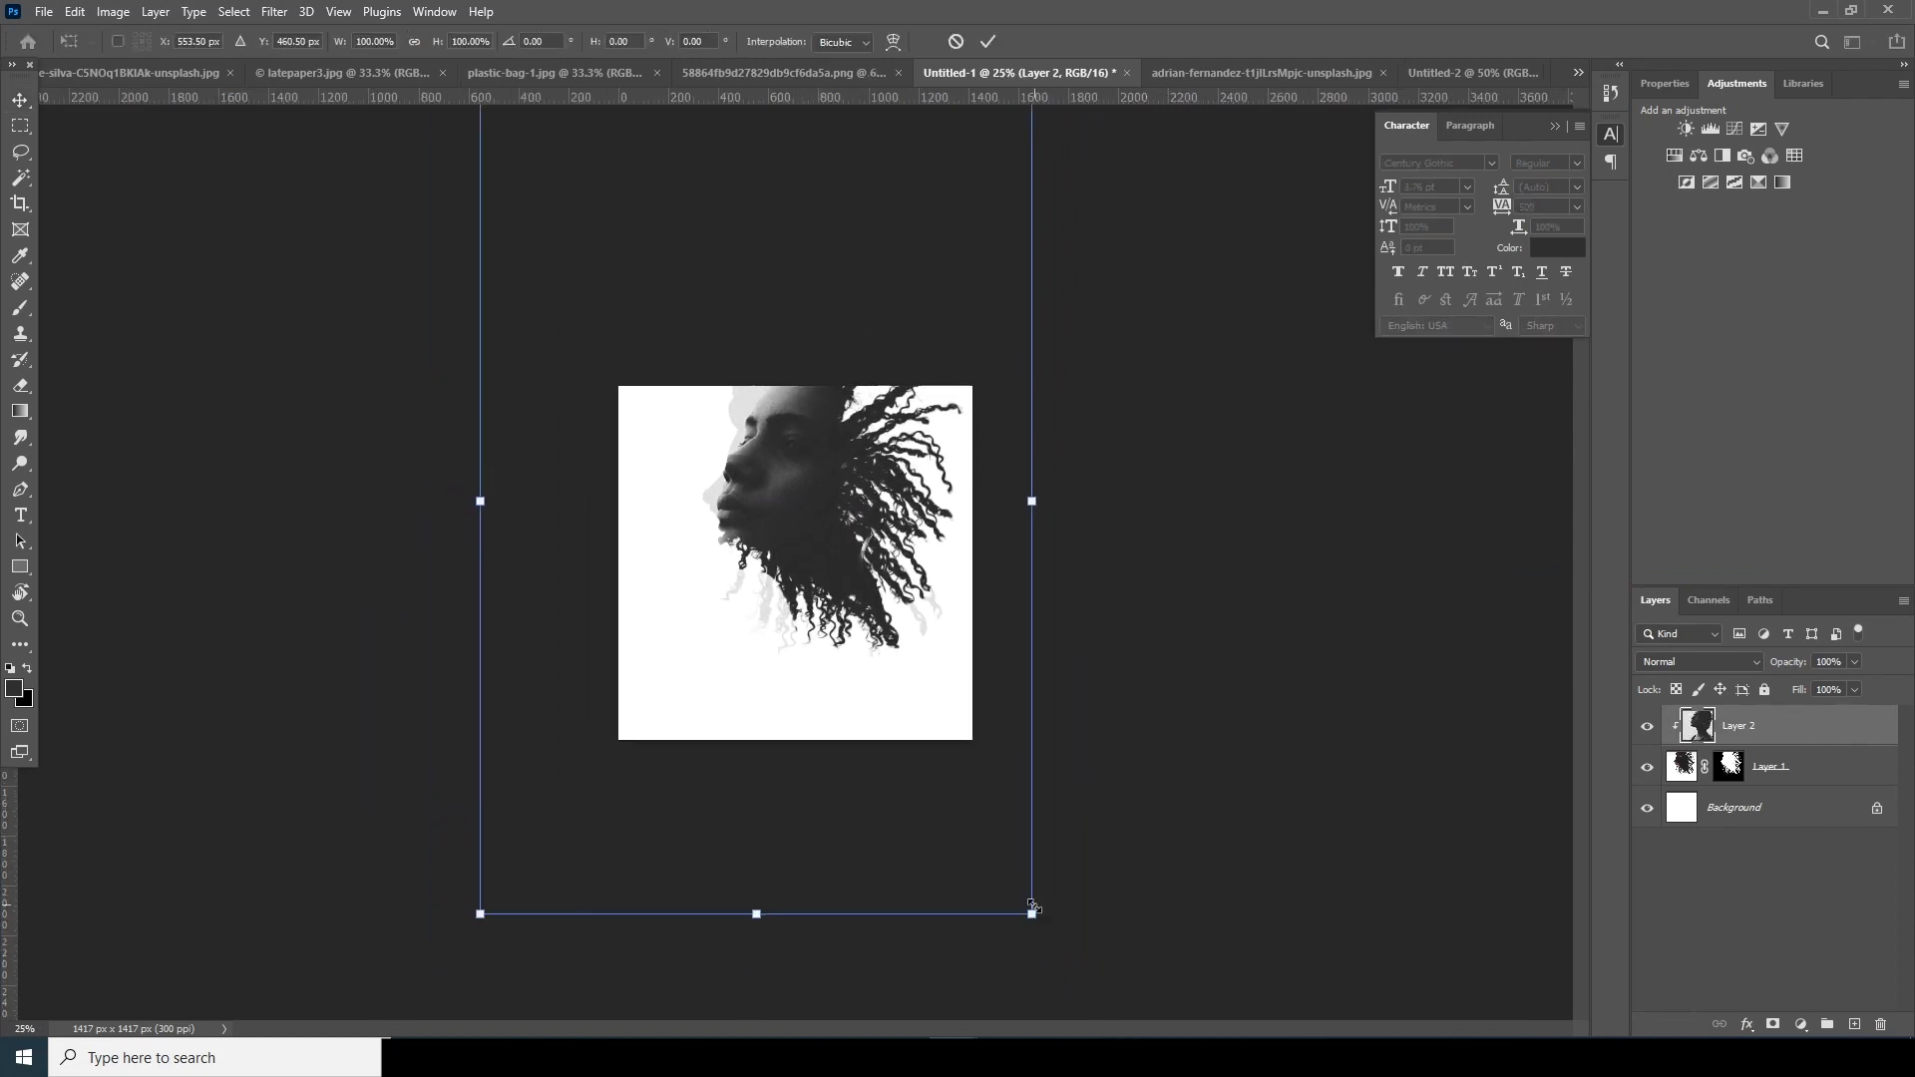
drag(1032, 916, 967, 814)
key(Return)
key(ctrl+plus)
key(ctrl+plus)
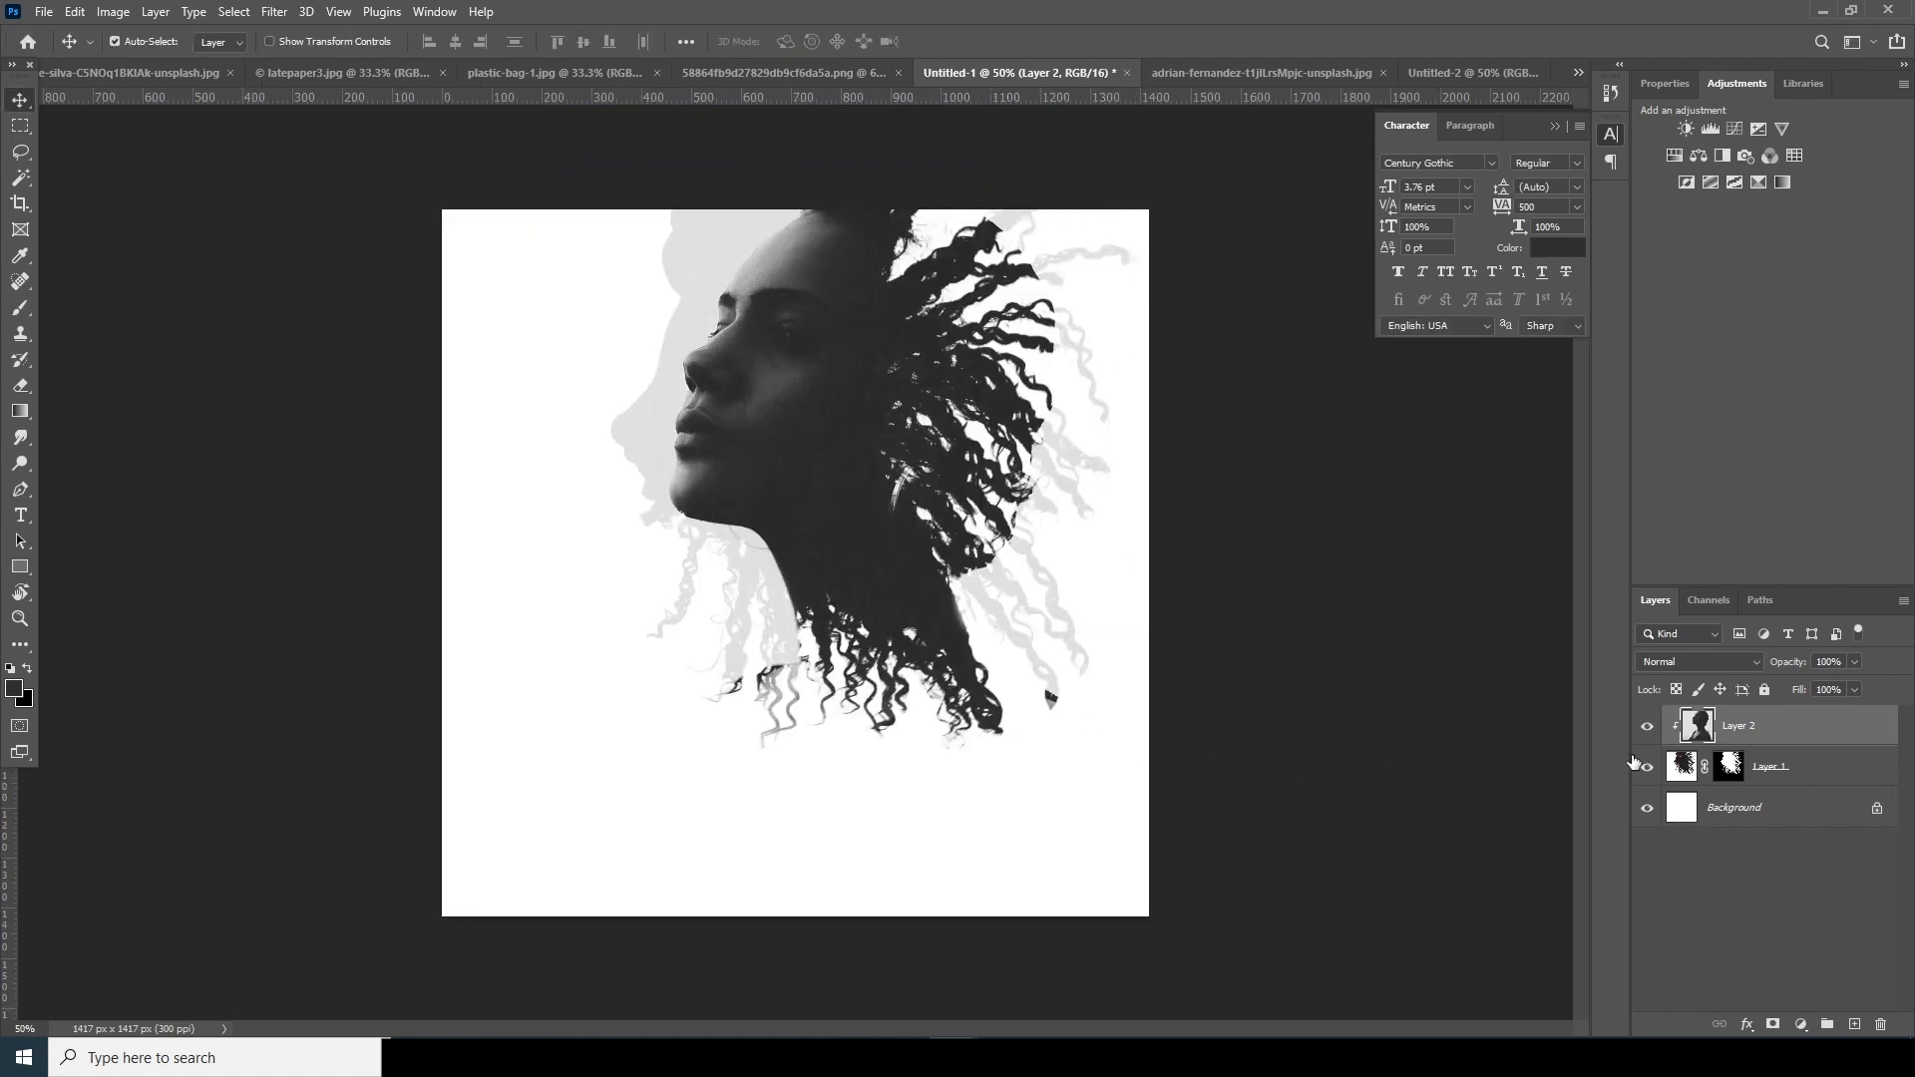
- Add a new layer clipped above the portrait and set a dark grey foreground color for painting
click(1856, 1025)
key(i)
click(14, 688)
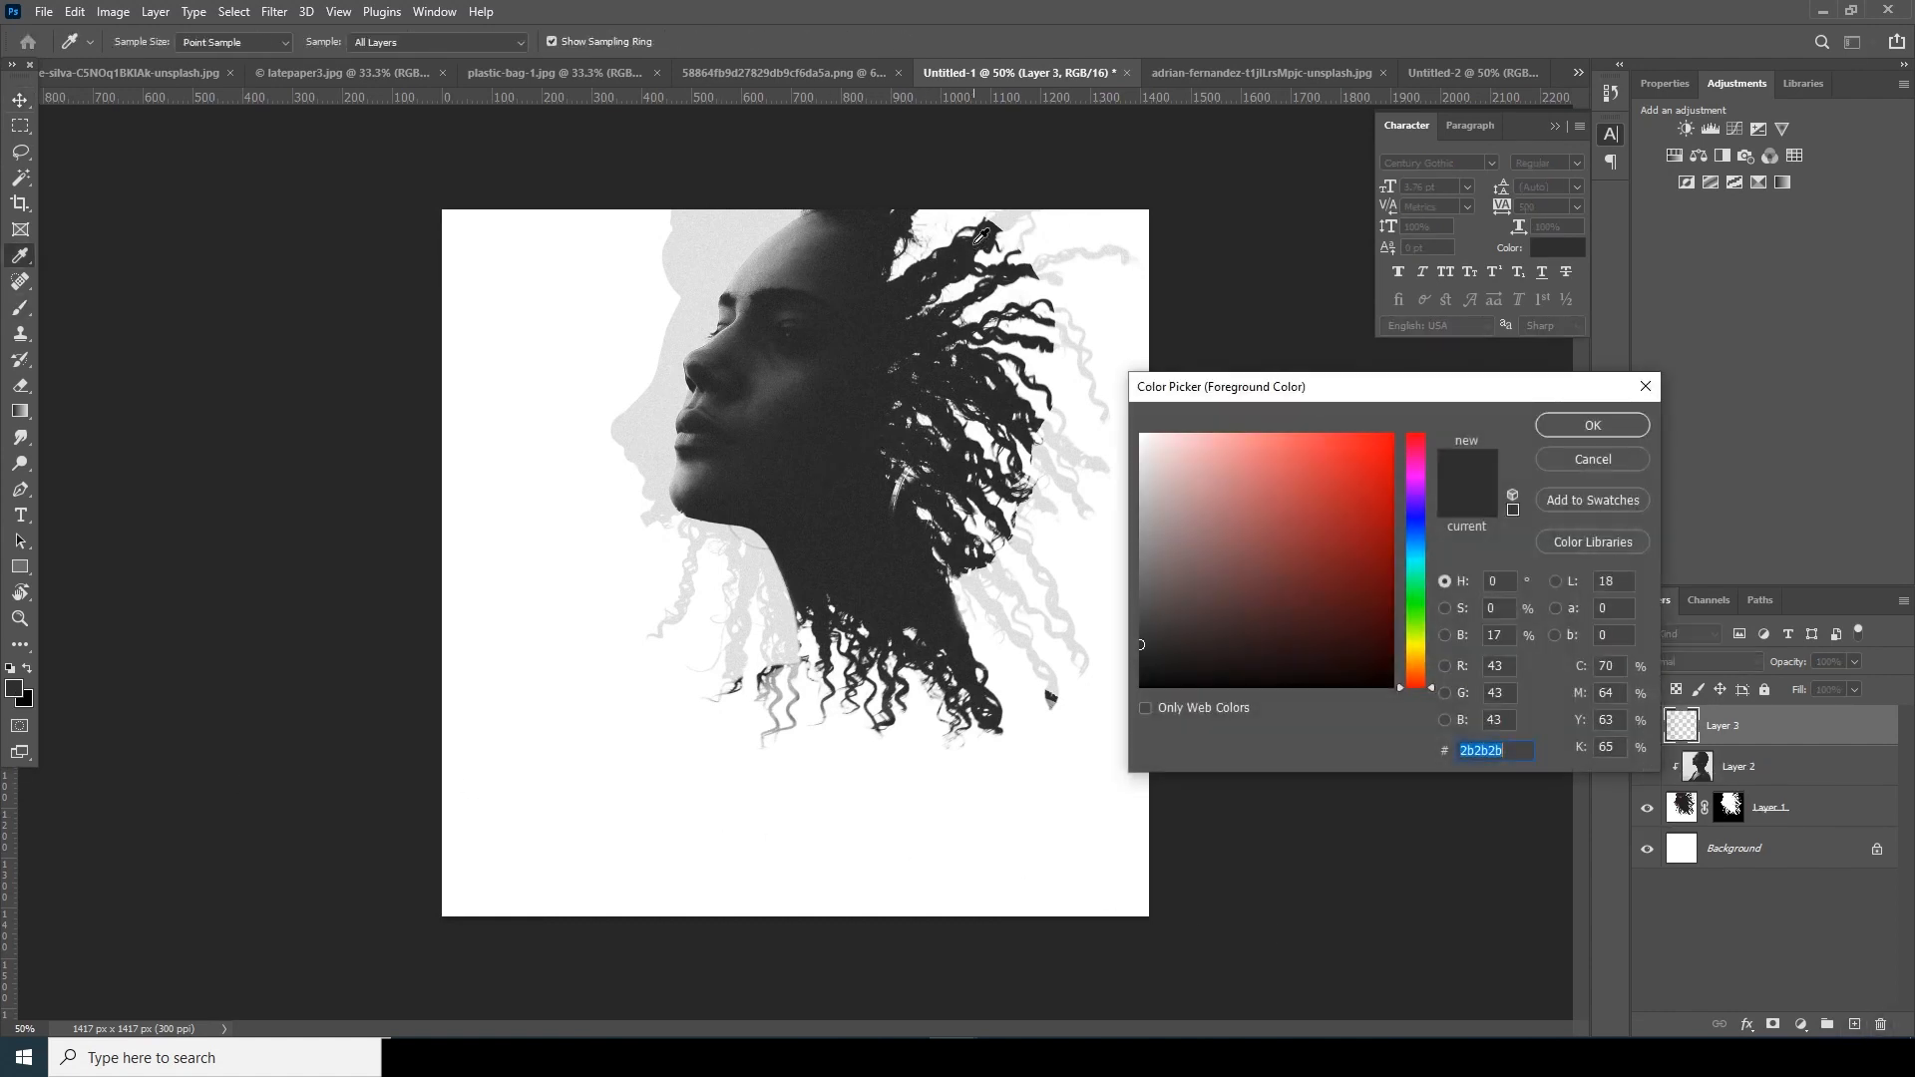
click(1593, 425)
right_click(1756, 735)
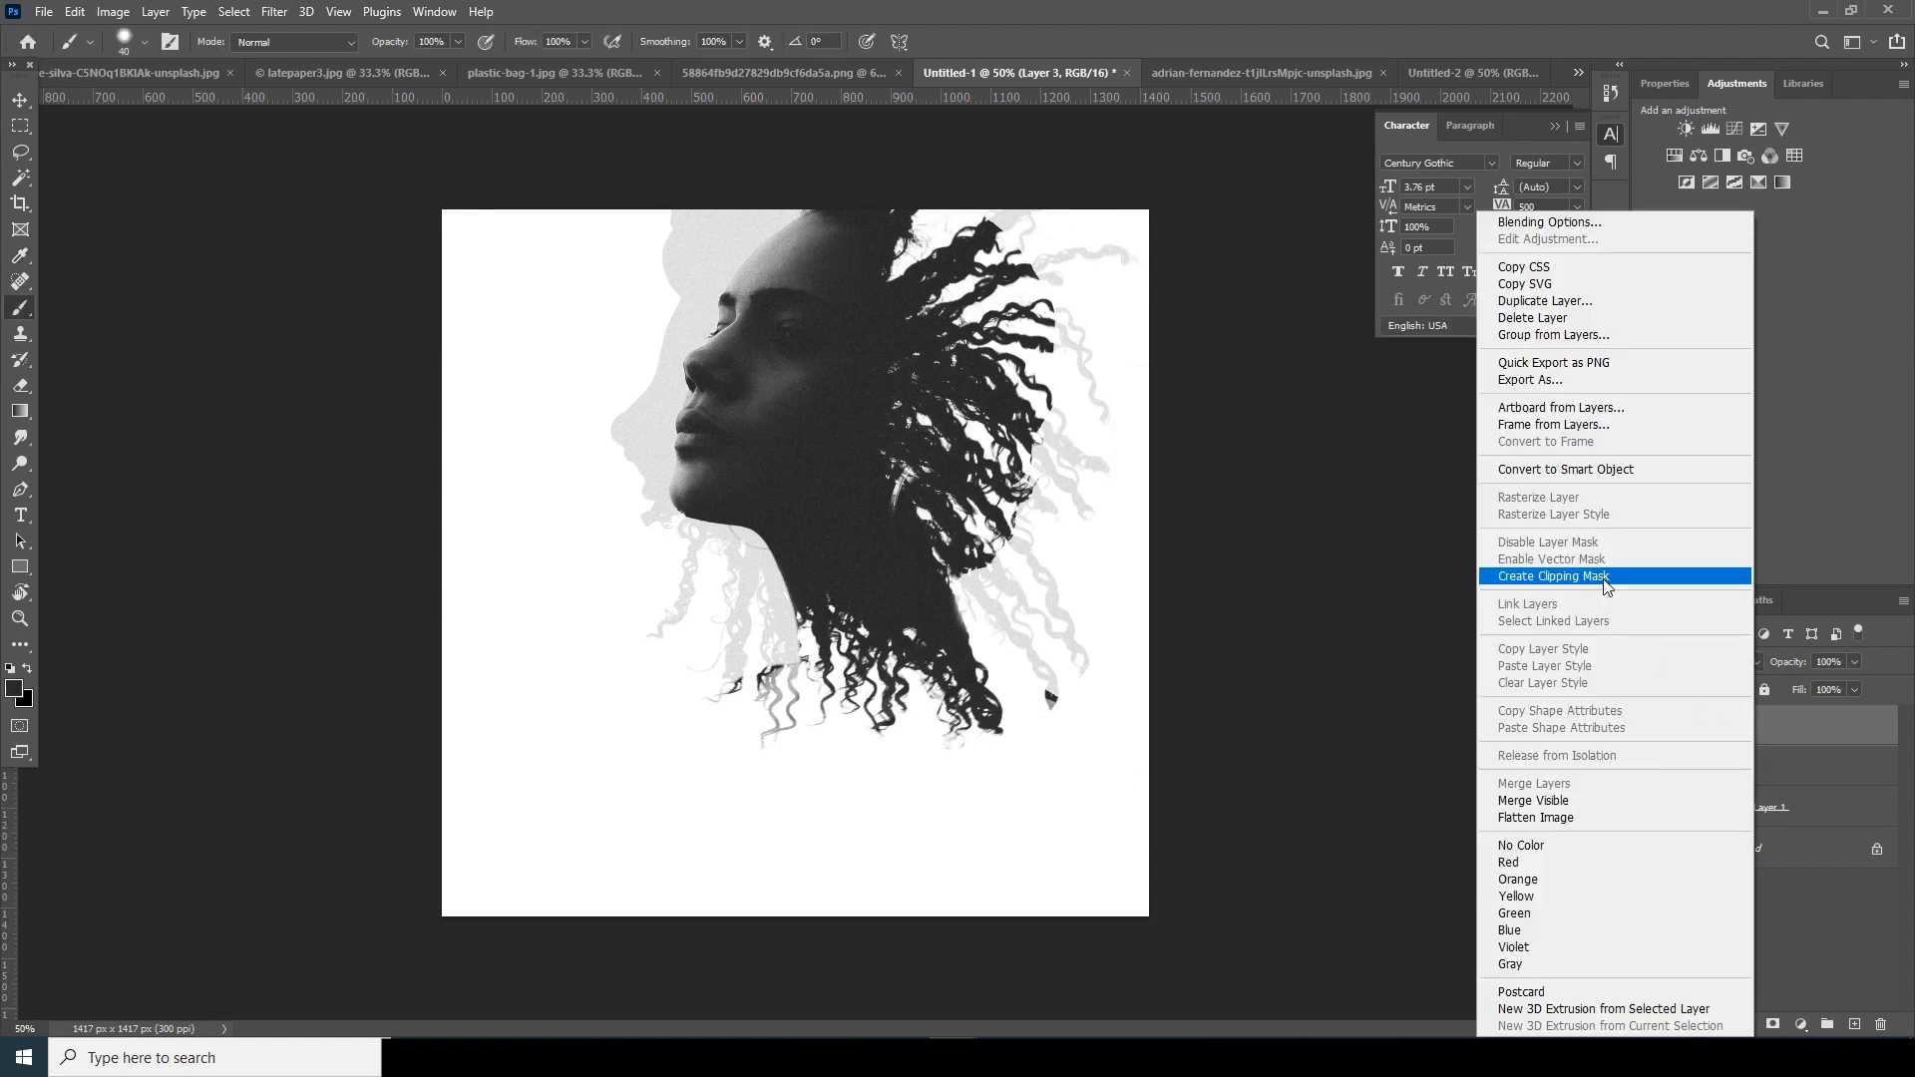
click(1553, 576)
- Paint dark grey with a 150 px soft brush over the pale curls behind the head and neck
key(bracketright)
key(bracketright)
key(bracketright)
key(bracketright)
key(bracketright)
key(bracketright)
mouse_move(997, 216)
mouse_down()
mouse_move(1047, 277)
mouse_move(1140, 255)
mouse_move(999, 272)
mouse_move(1091, 365)
mouse_move(1120, 468)
mouse_move(1082, 435)
mouse_move(1105, 546)
mouse_move(1041, 440)
mouse_move(1031, 557)
mouse_move(1068, 698)
mouse_move(1047, 617)
mouse_move(1035, 718)
mouse_move(968, 542)
mouse_move(1018, 793)
mouse_move(949, 776)
mouse_up()
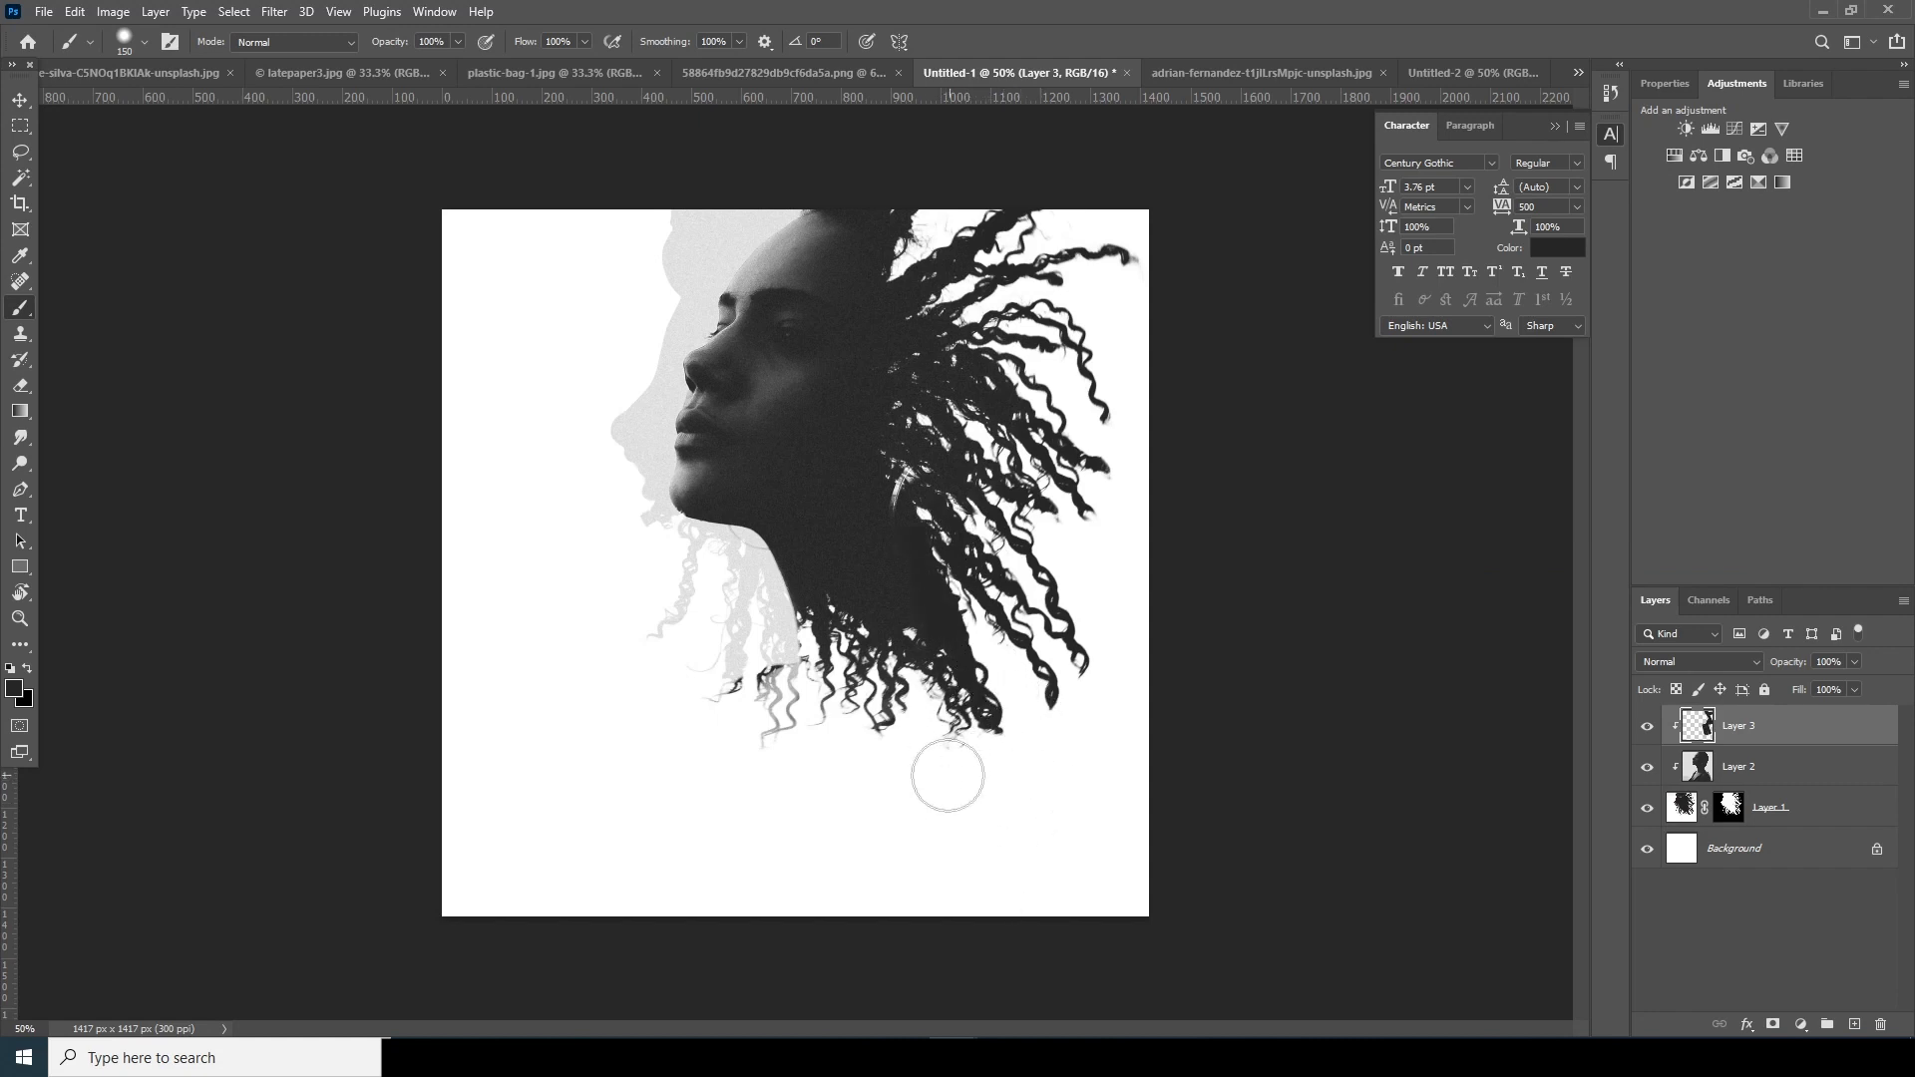
- Scale the clipped portrait to about 103.55% and shift it toward the flying curls
key(alt+bracketleft)
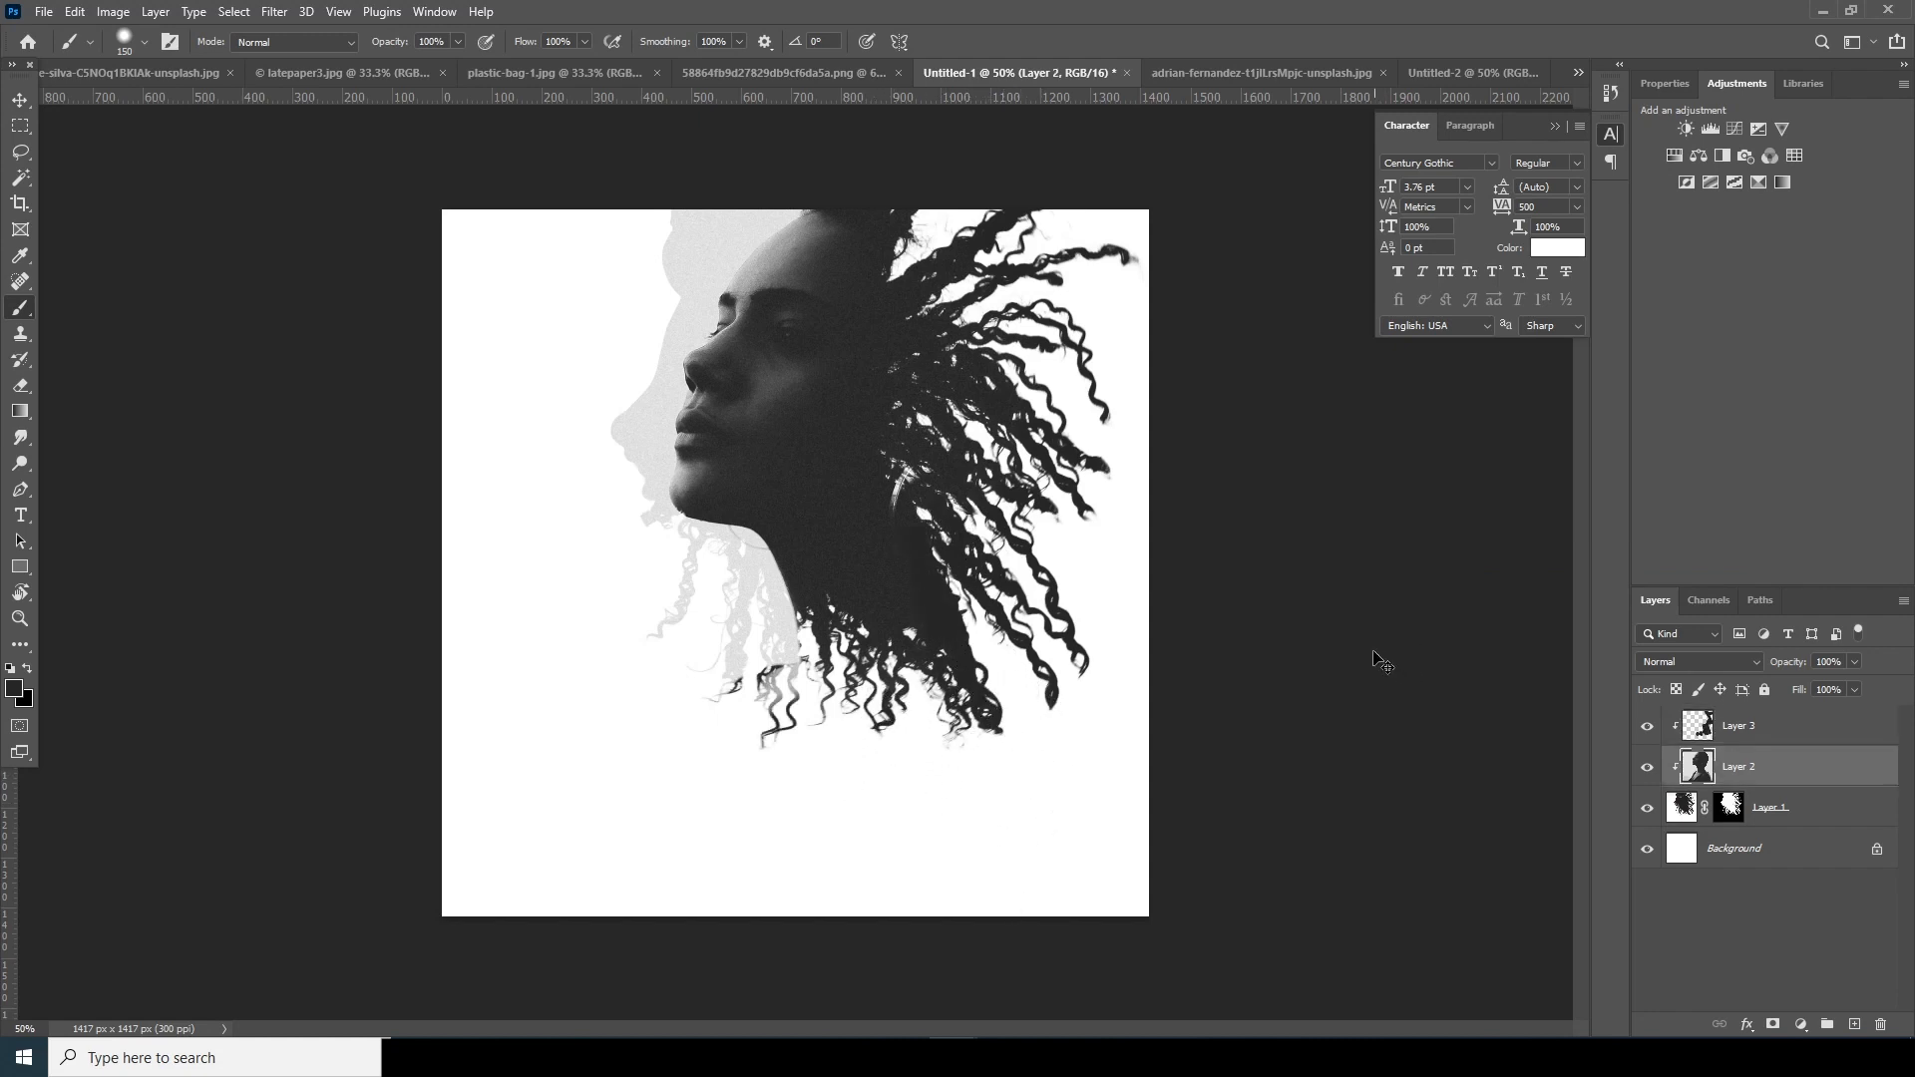
key(ctrl+minus)
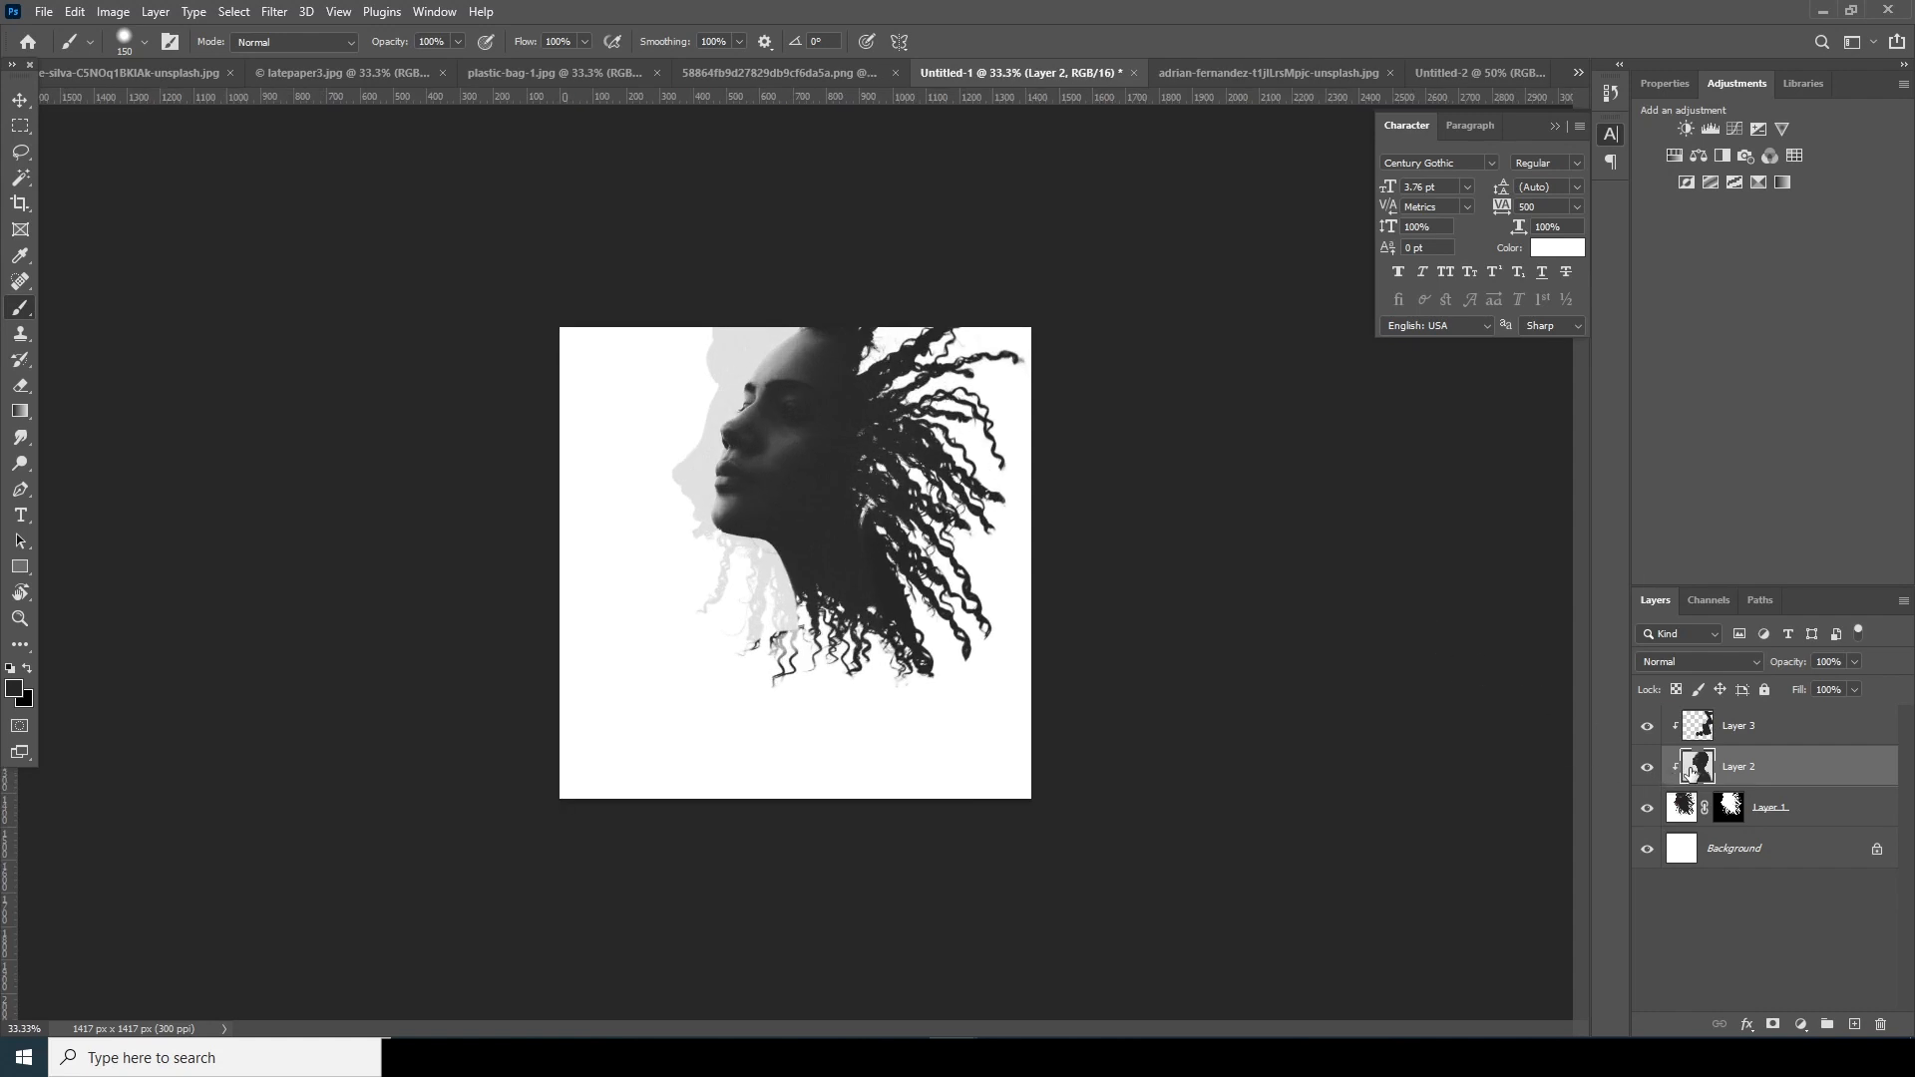
key(ctrl+t)
drag(934, 657, 937, 667)
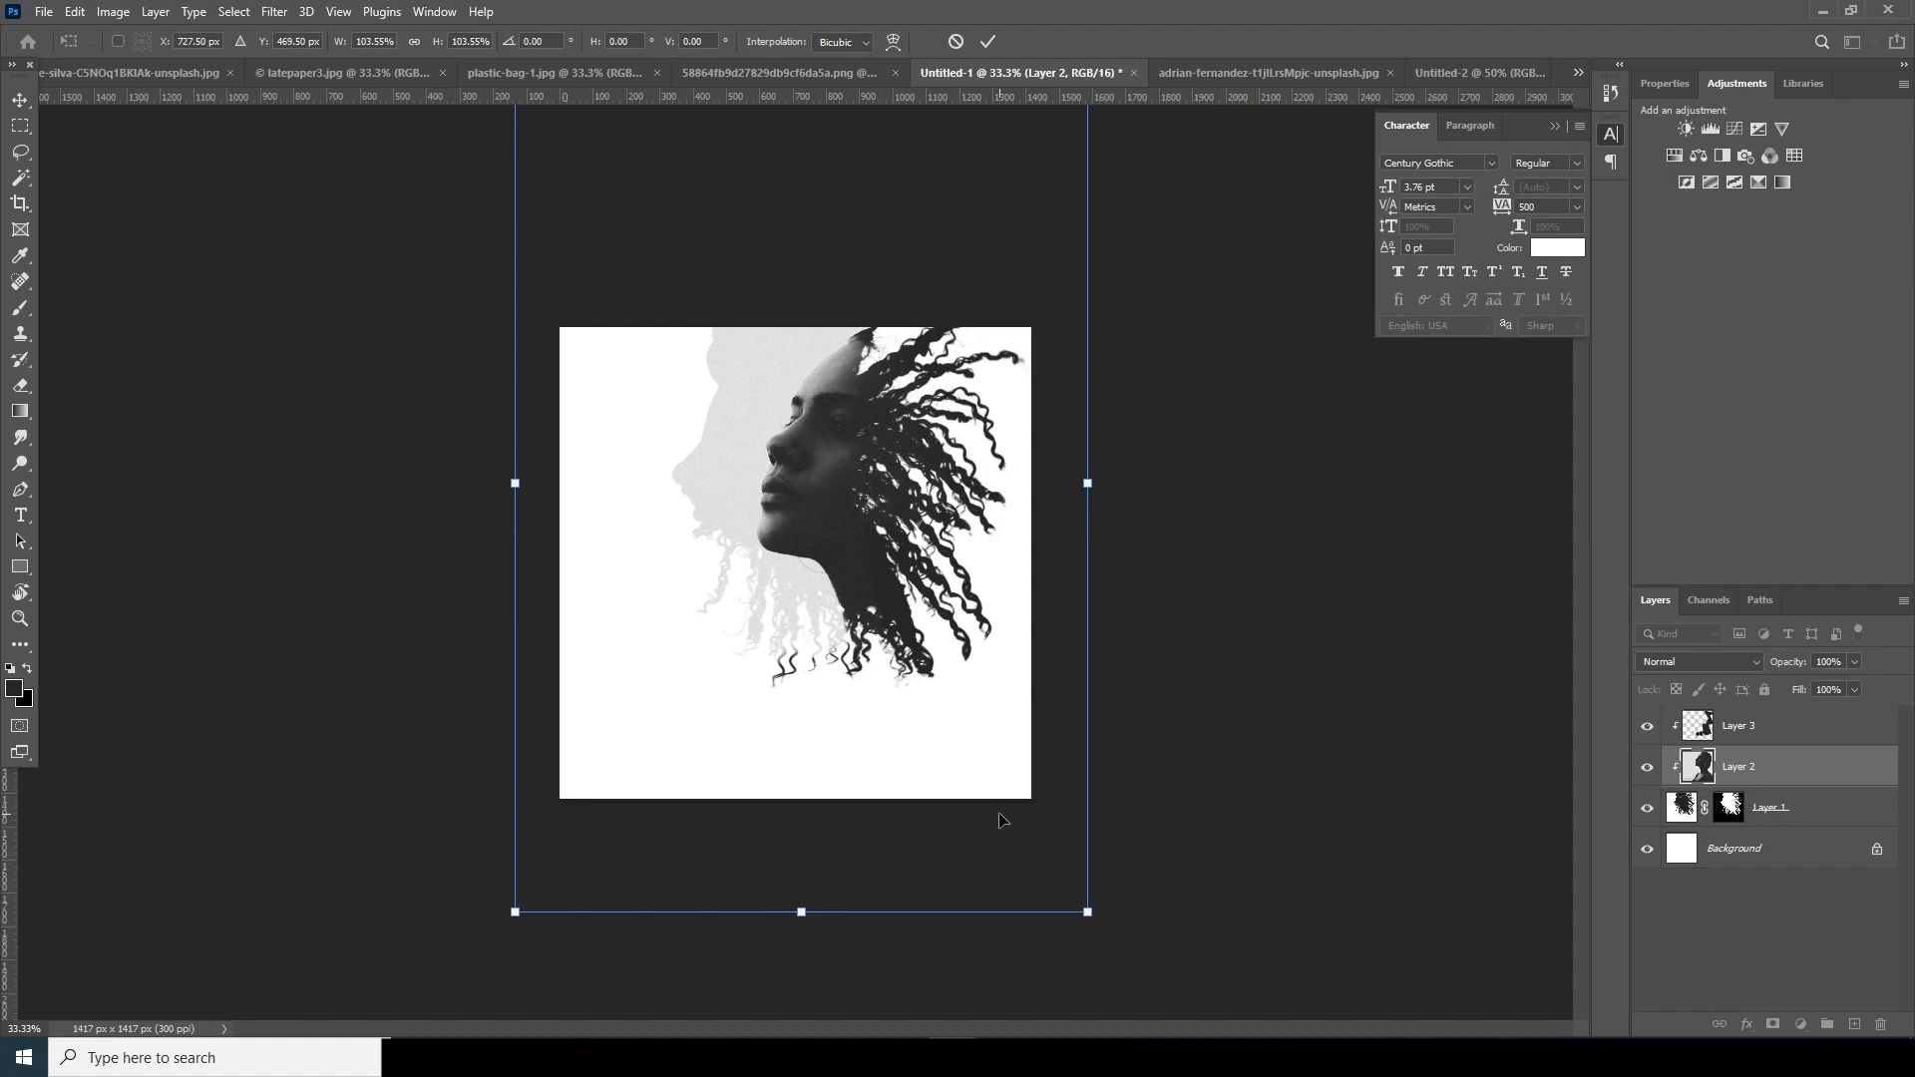
key(Return)
- Add a new layer above the dark grey paint layer and clip it to the layers below
click(1744, 729)
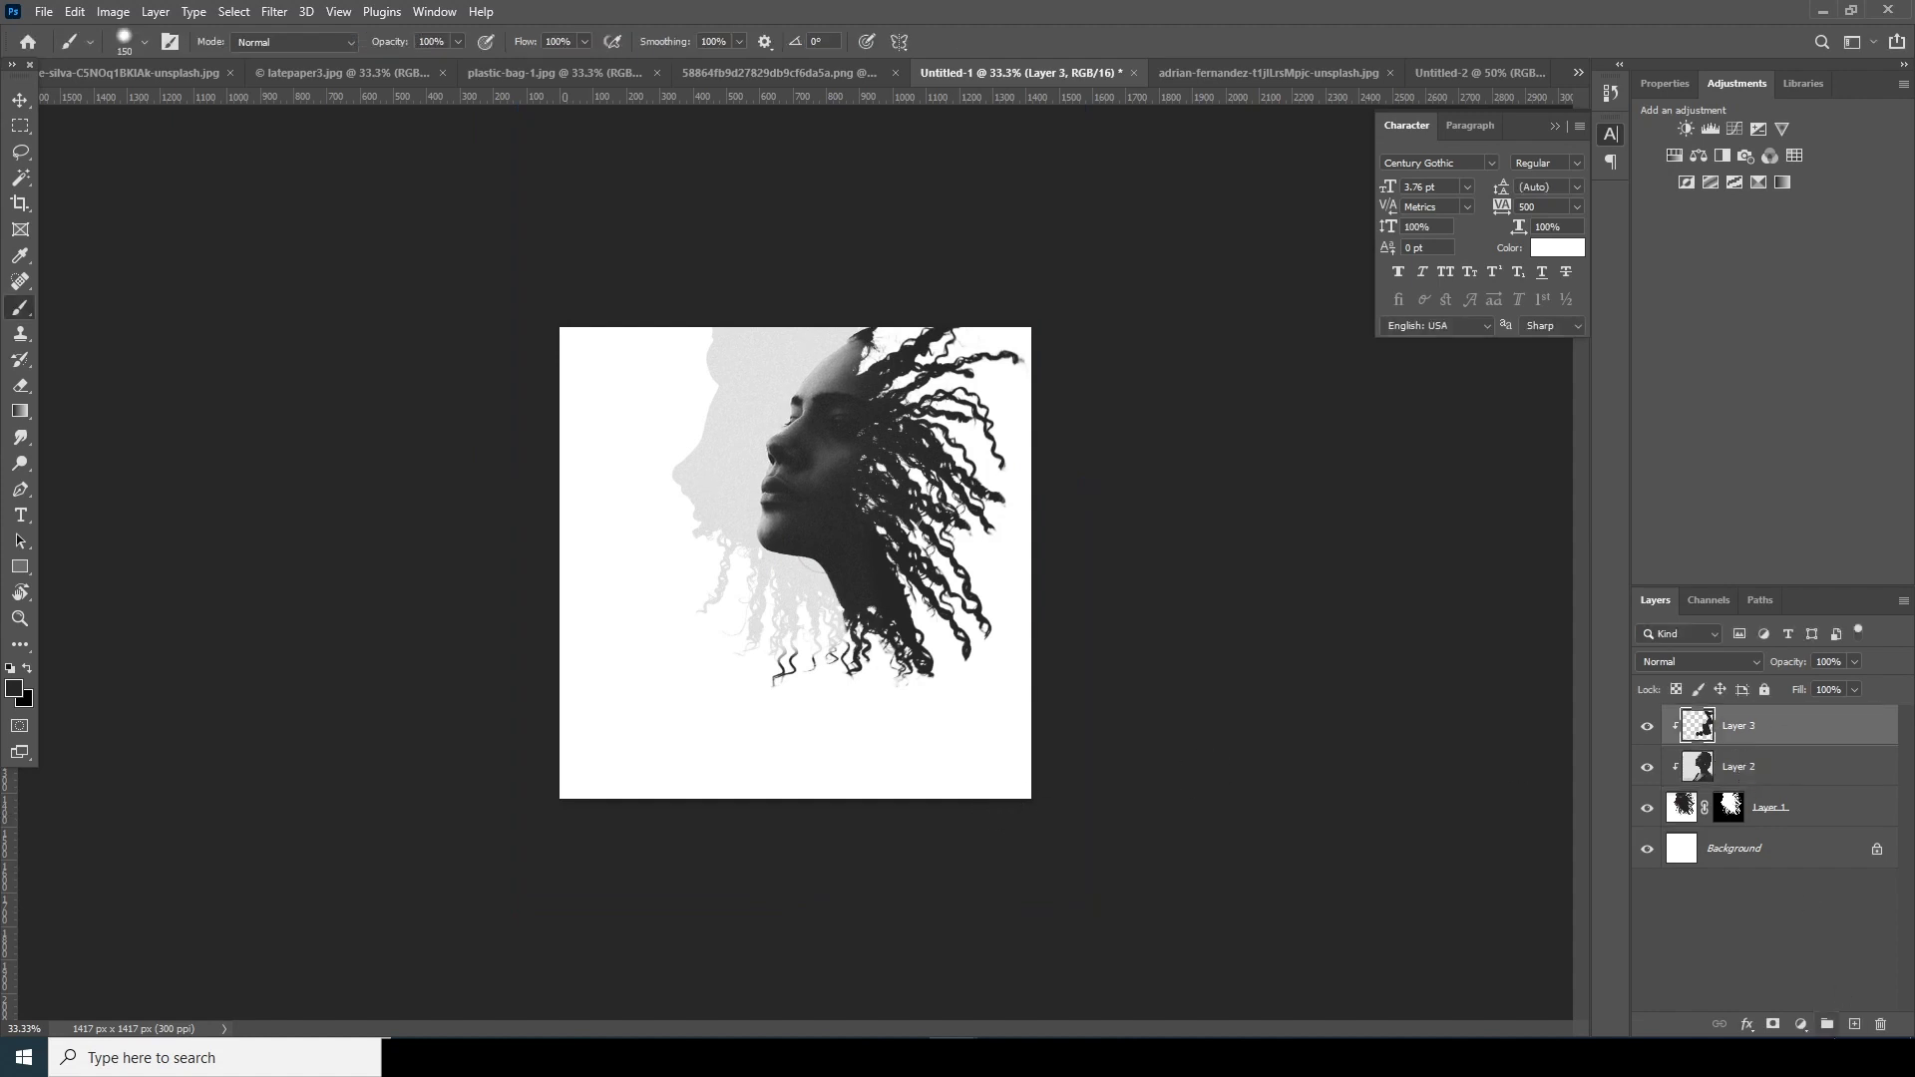
click(1854, 1025)
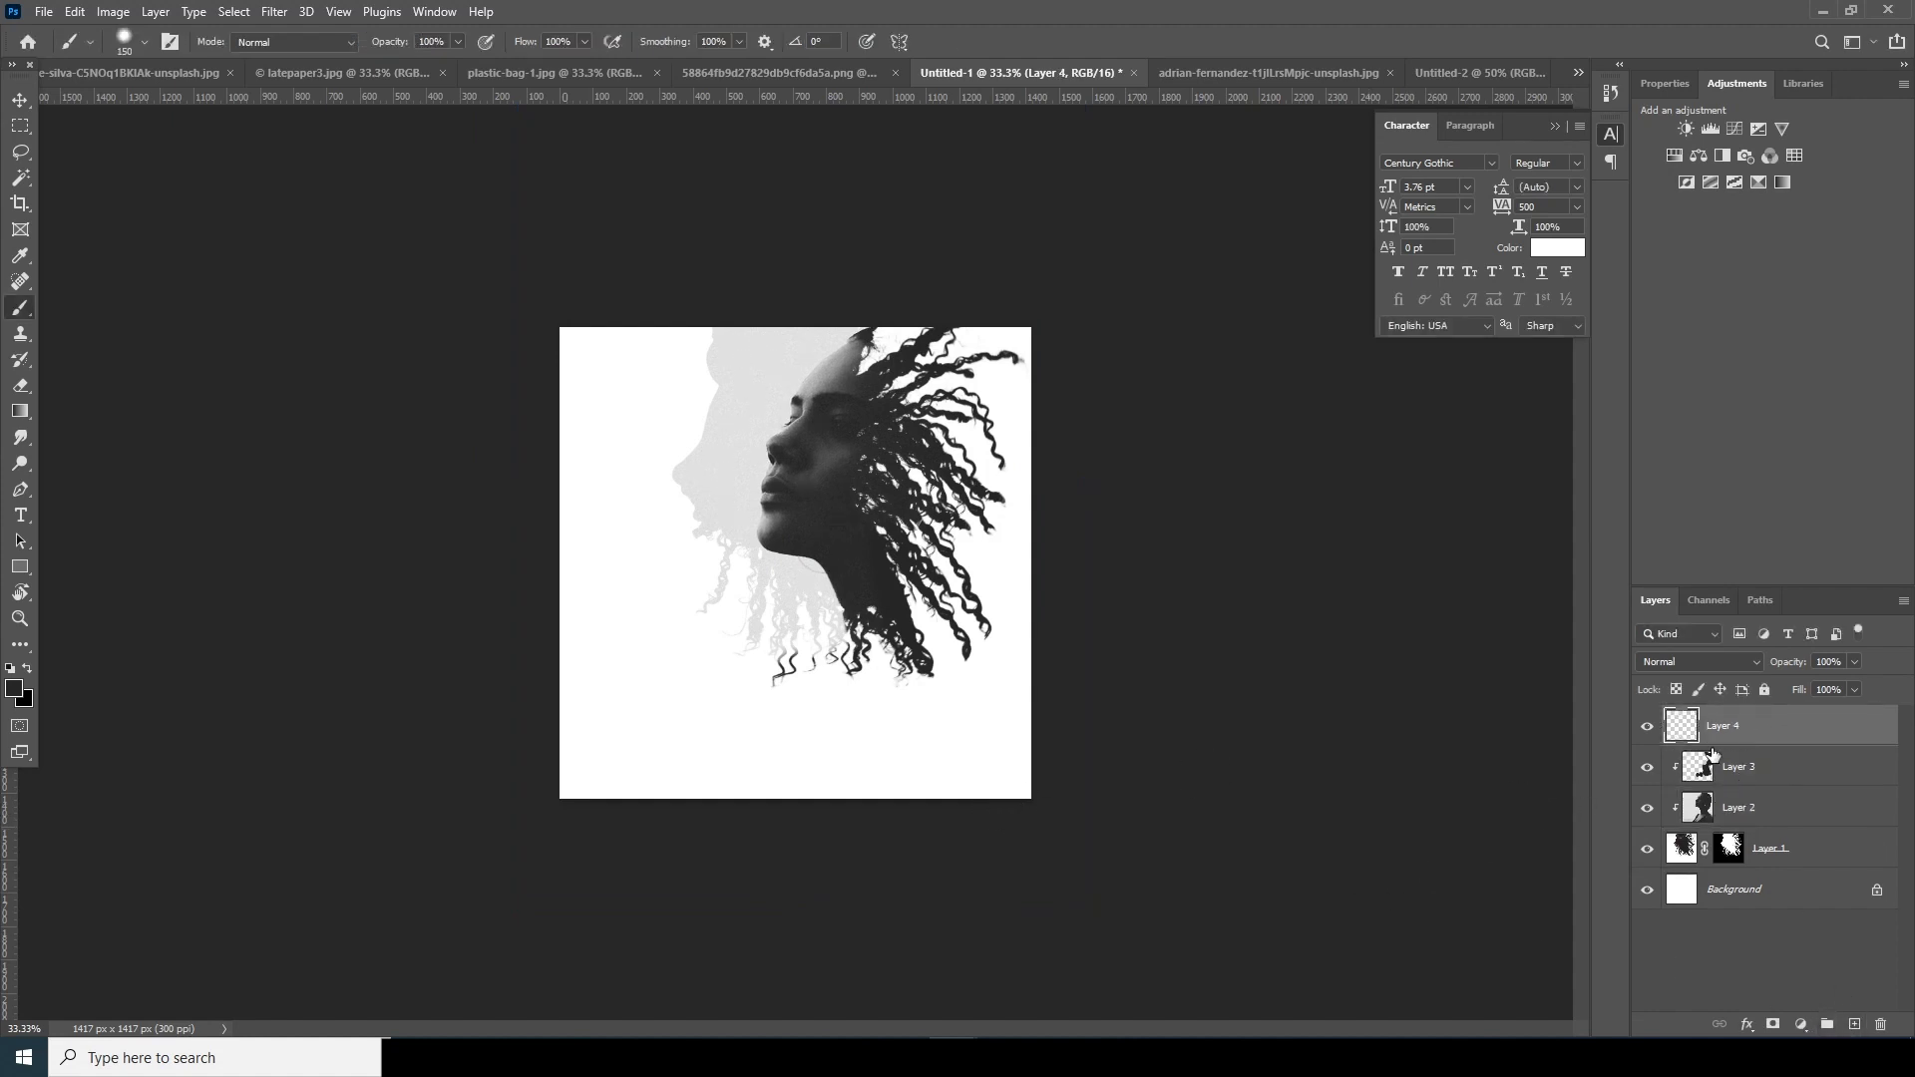
right_click(1729, 736)
click(1562, 577)
- Set the foreground color to a saturated dark blue
click(14, 688)
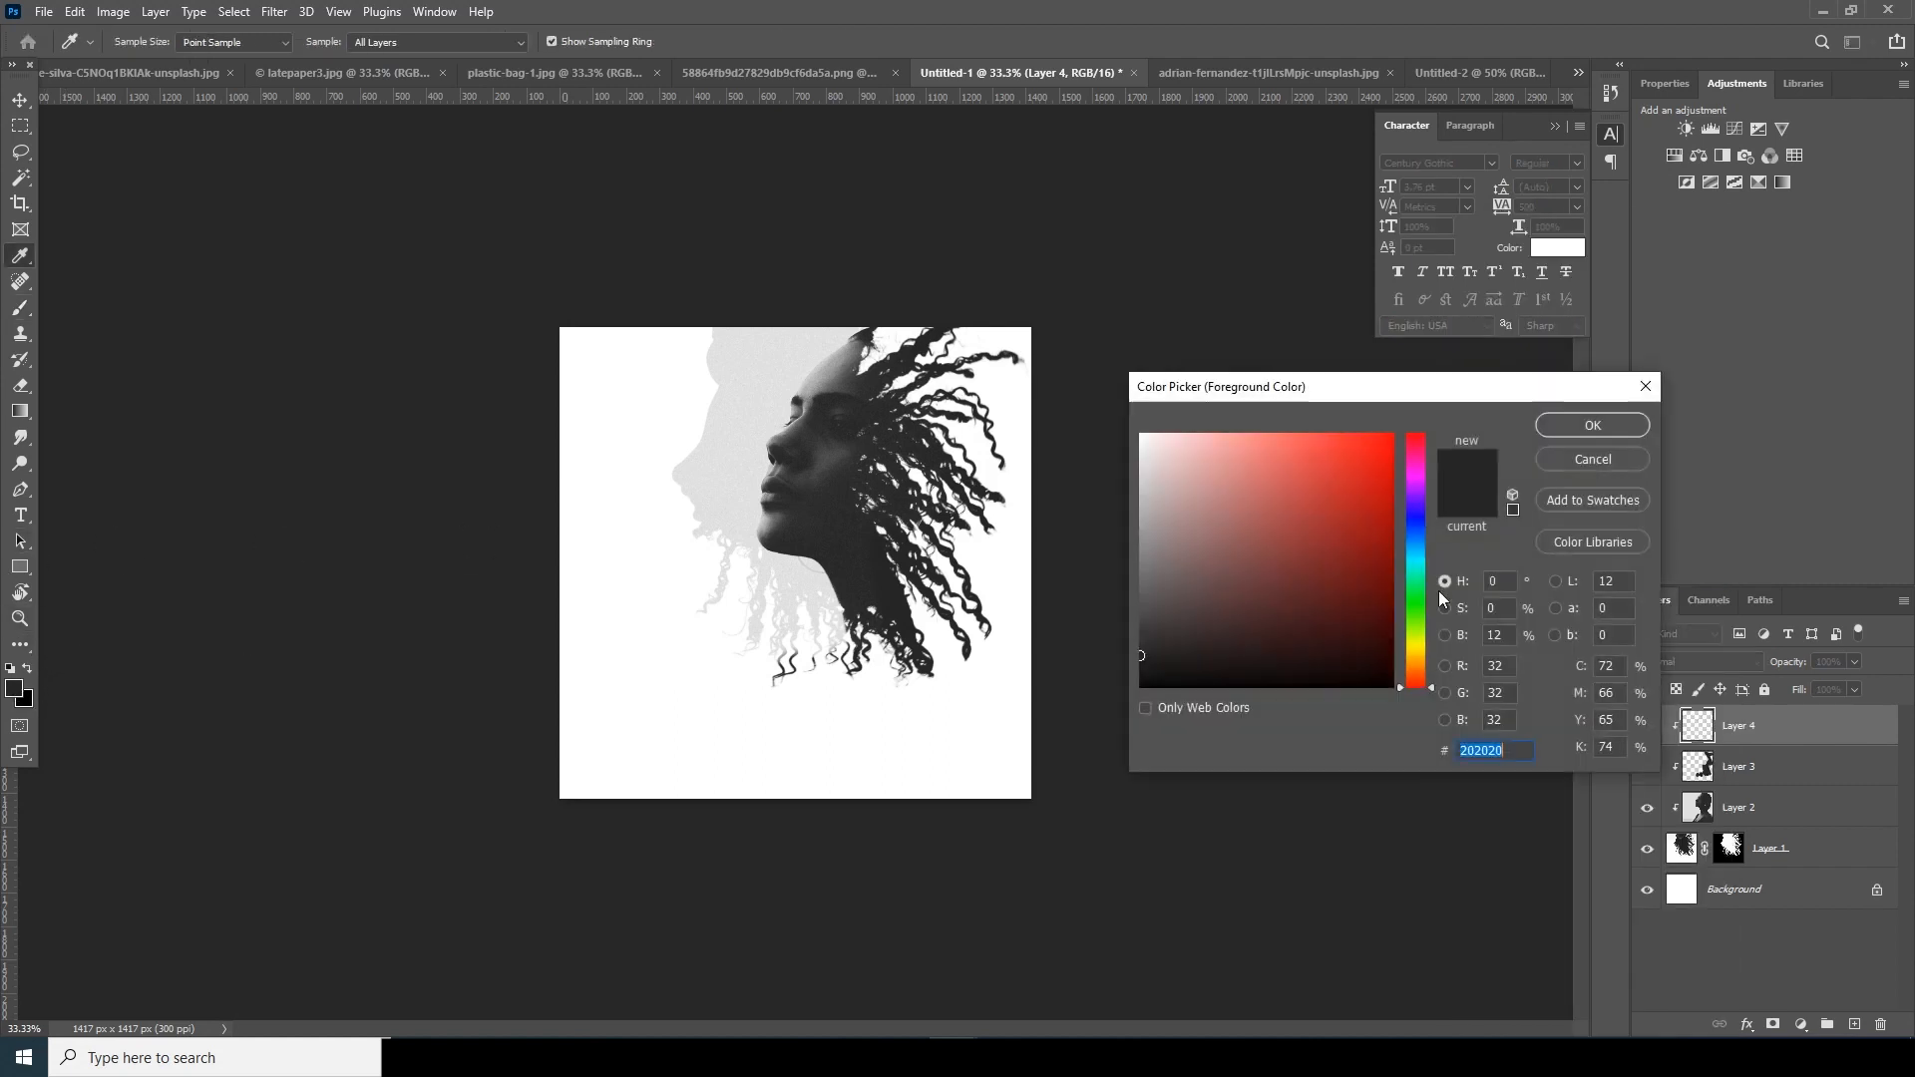
mouse_move(1422, 560)
mouse_down()
mouse_move(1421, 545)
mouse_move(1369, 568)
mouse_up()
click(1375, 551)
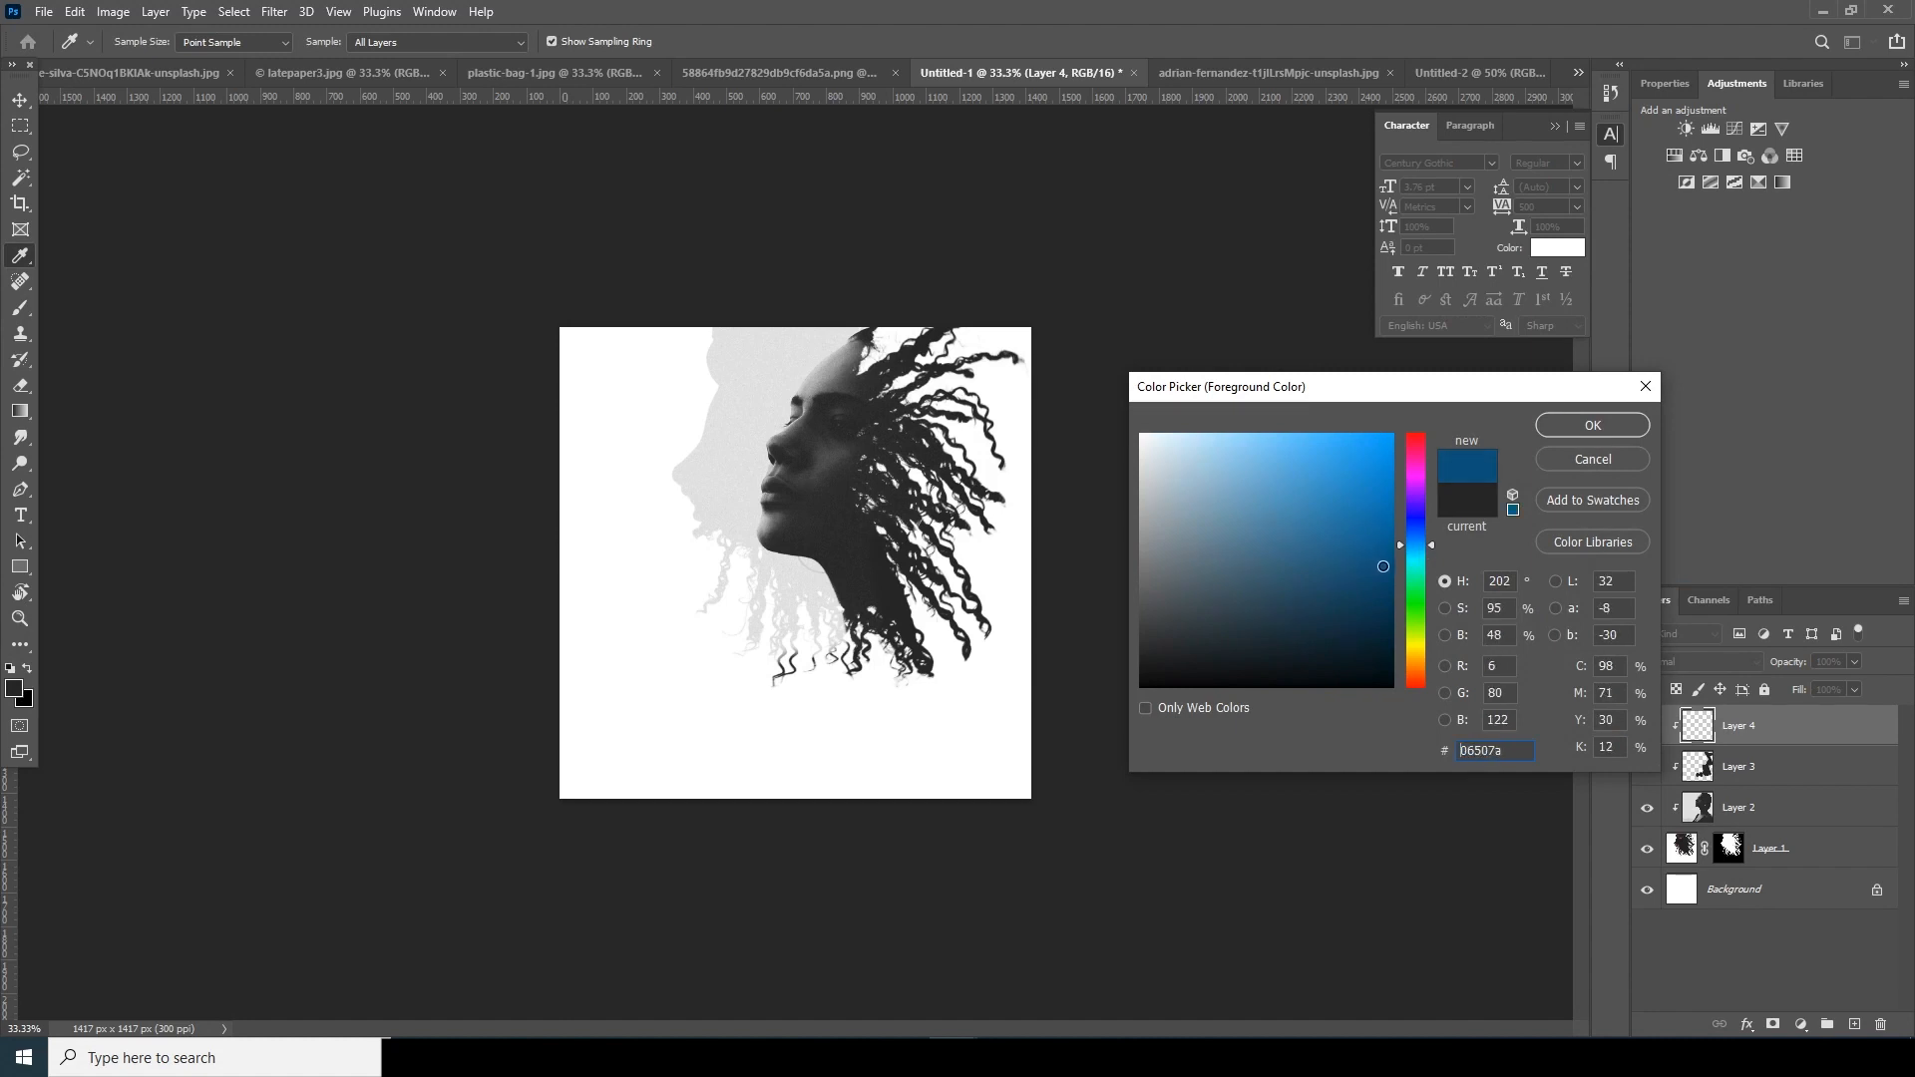
click(1593, 425)
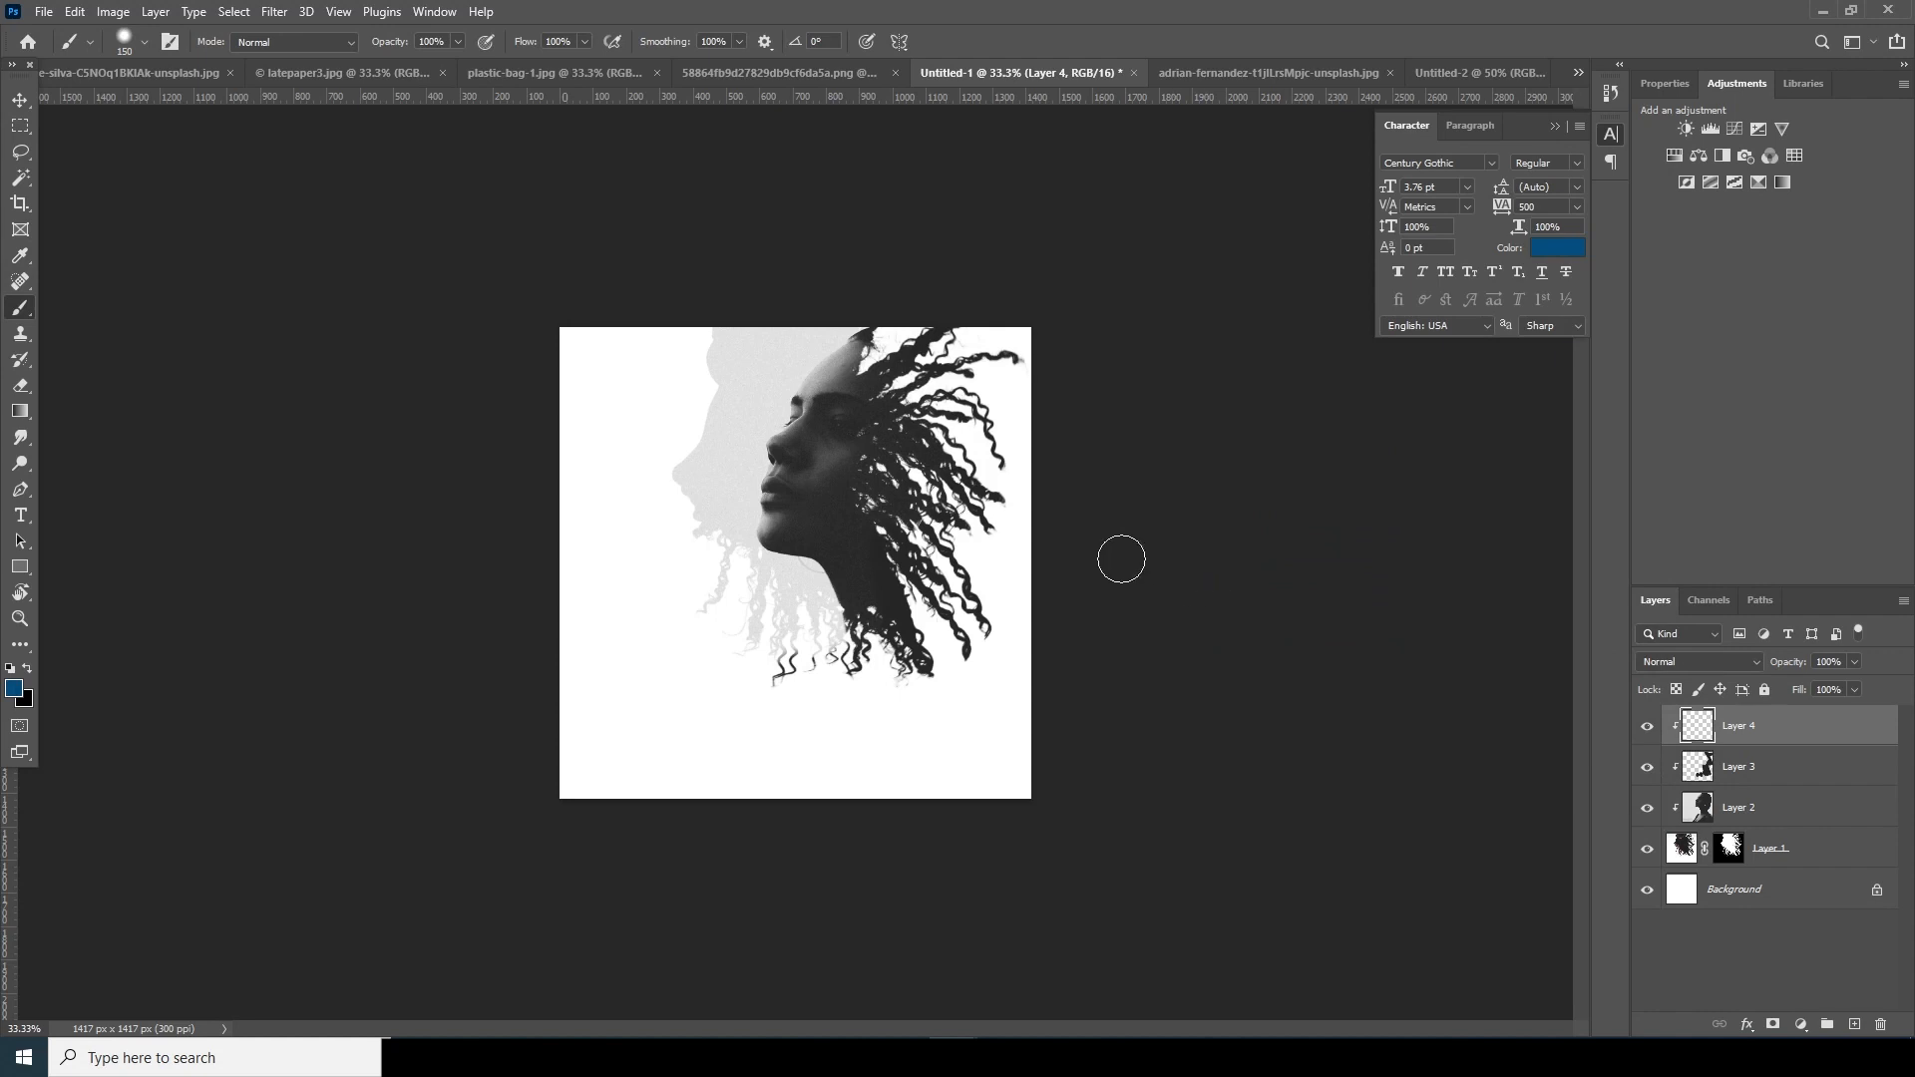
- Tint the curls and neck blue with a single dab of a Soft Round brush enlarged to about 2100 px
click(145, 43)
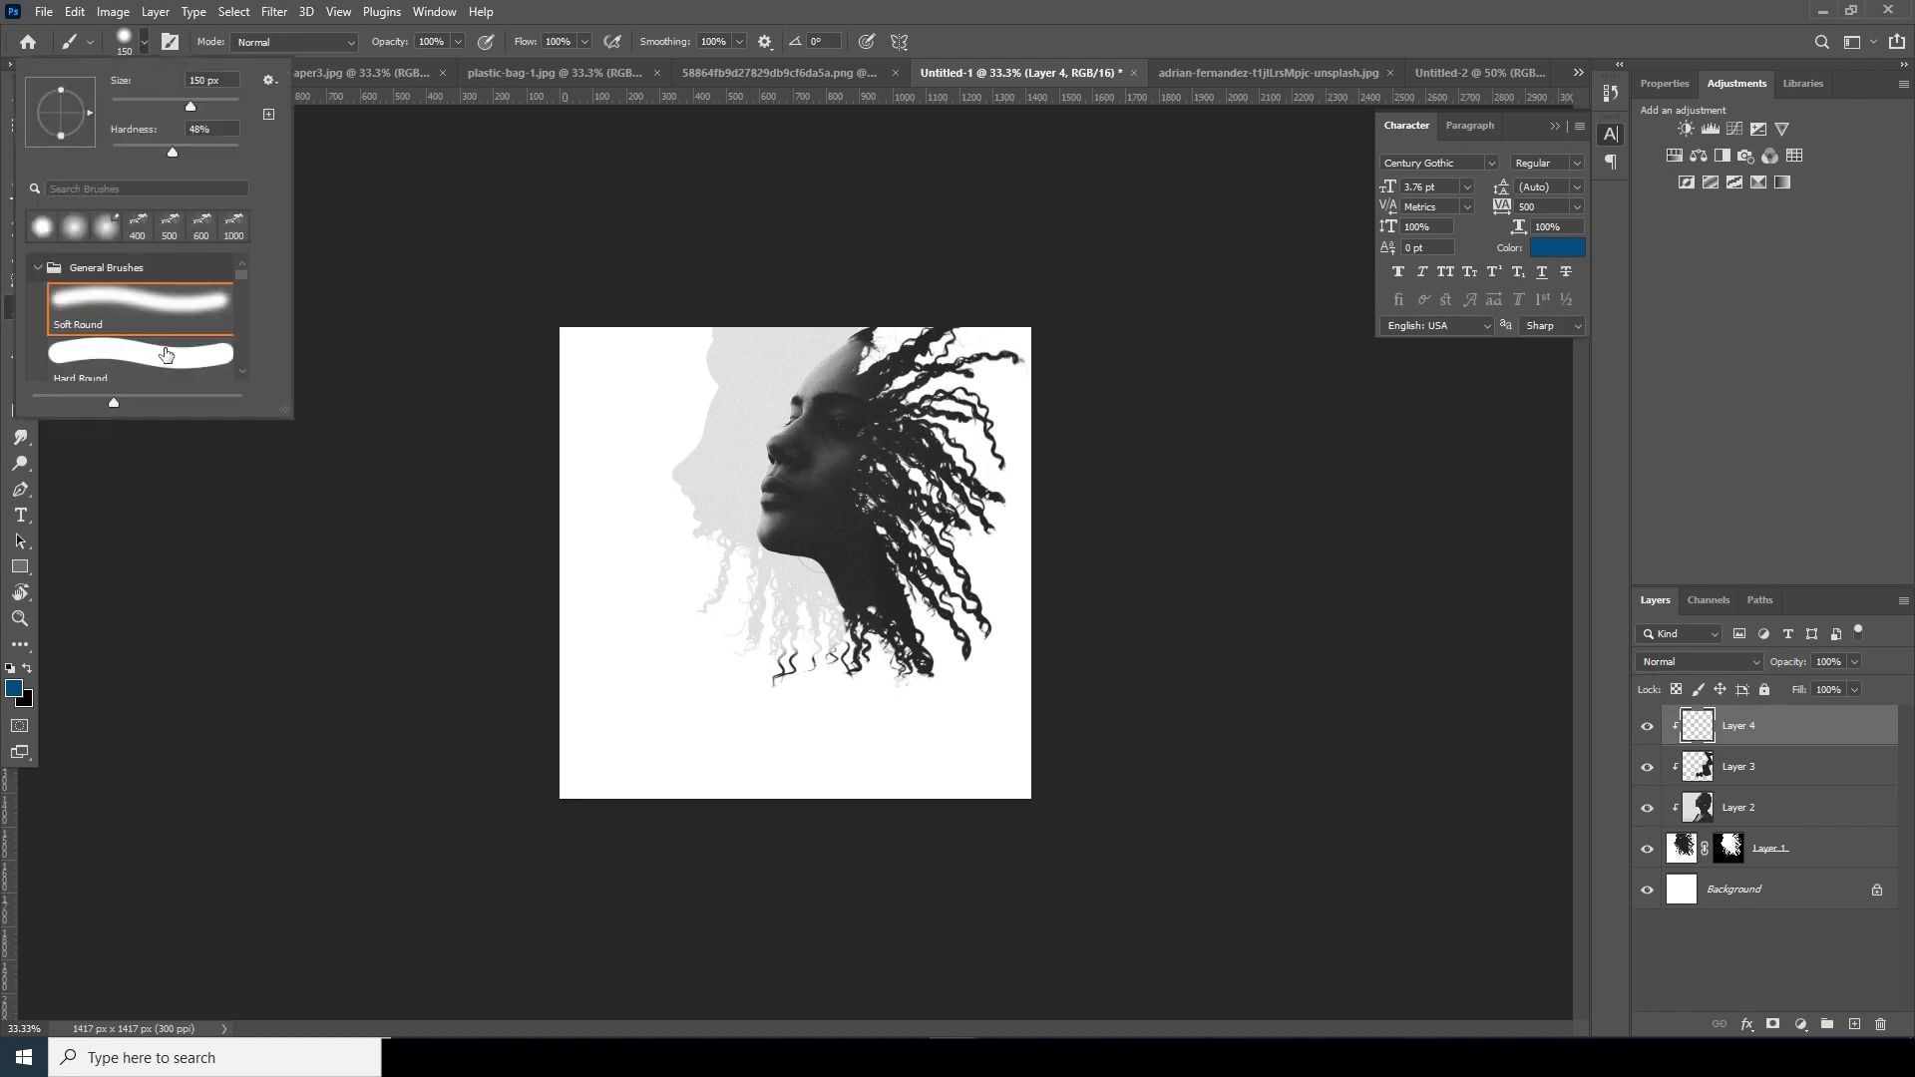
double_click(164, 309)
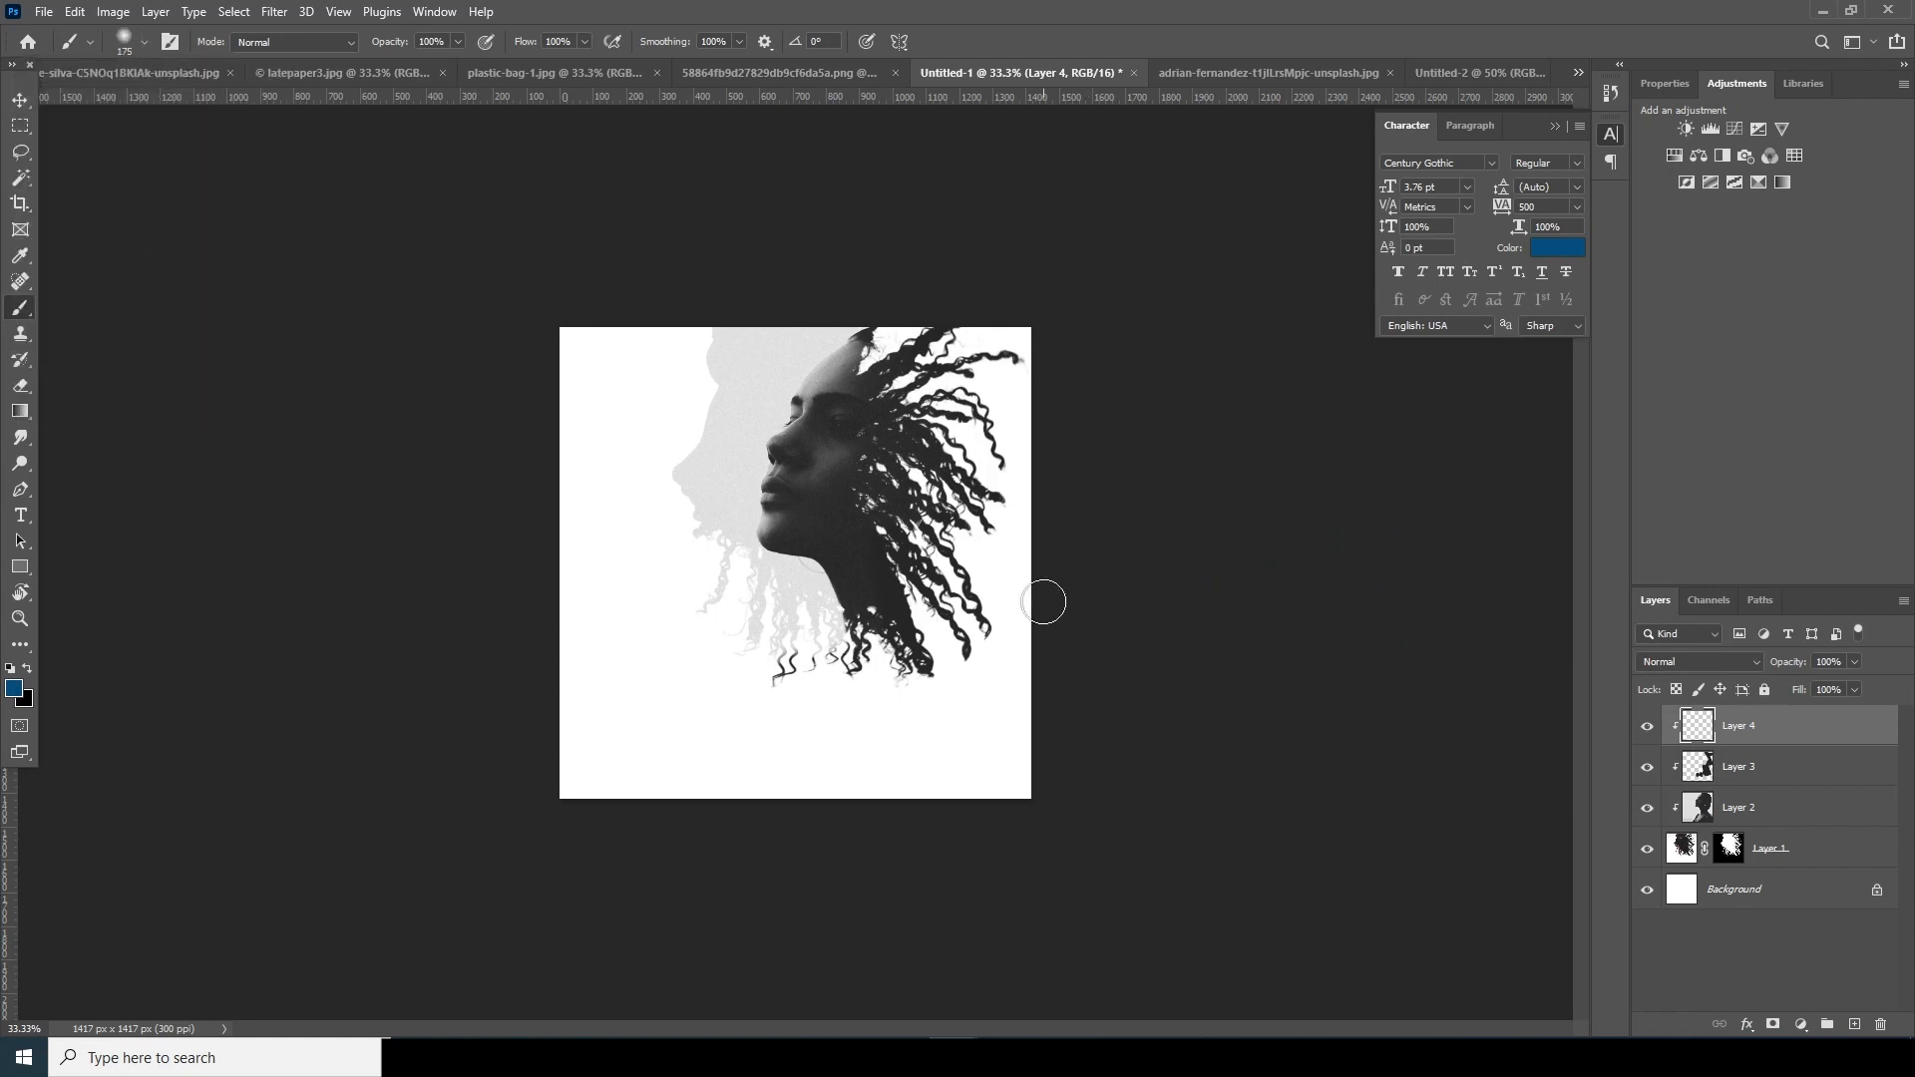
key(bracketright)
key(bracketright)
key(bracketright)
key(bracketright)
key(bracketright)
key(bracketright)
key(bracketright)
key(bracketright)
key(bracketright)
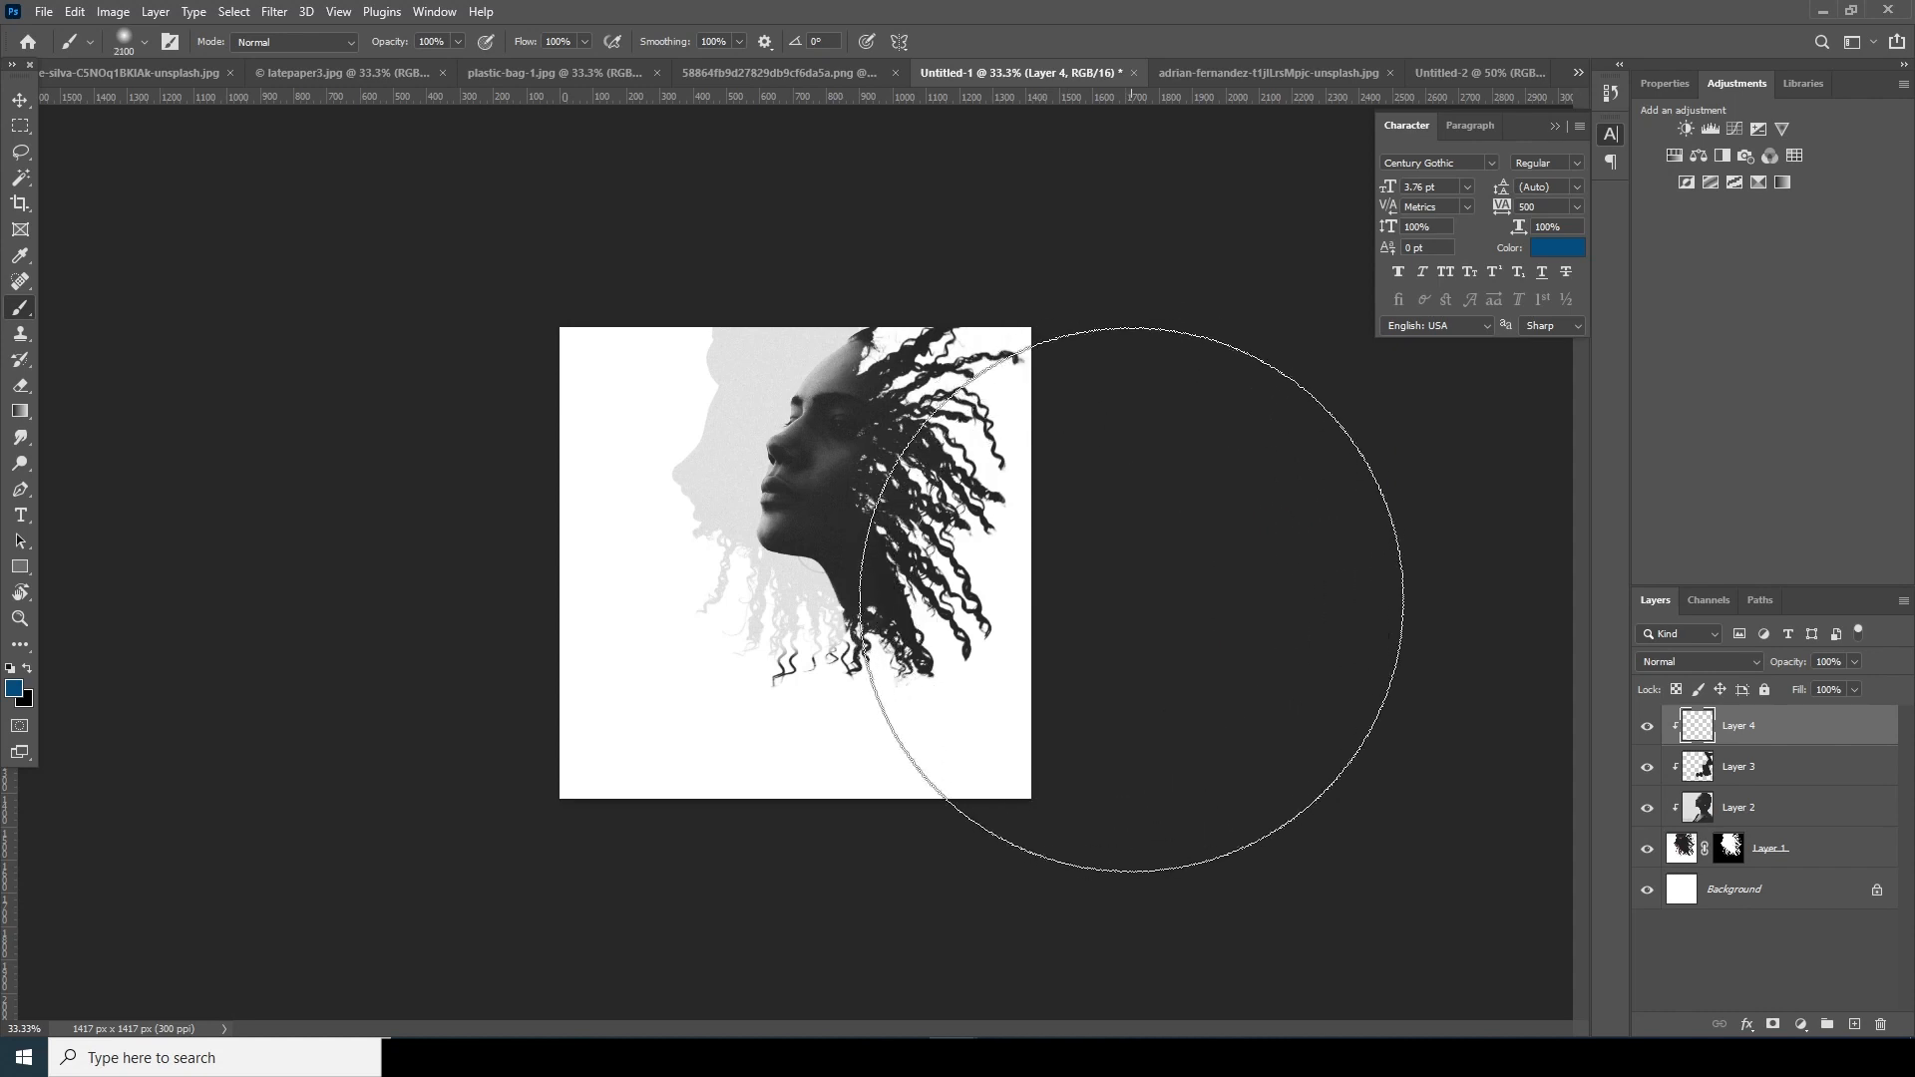
click(1128, 608)
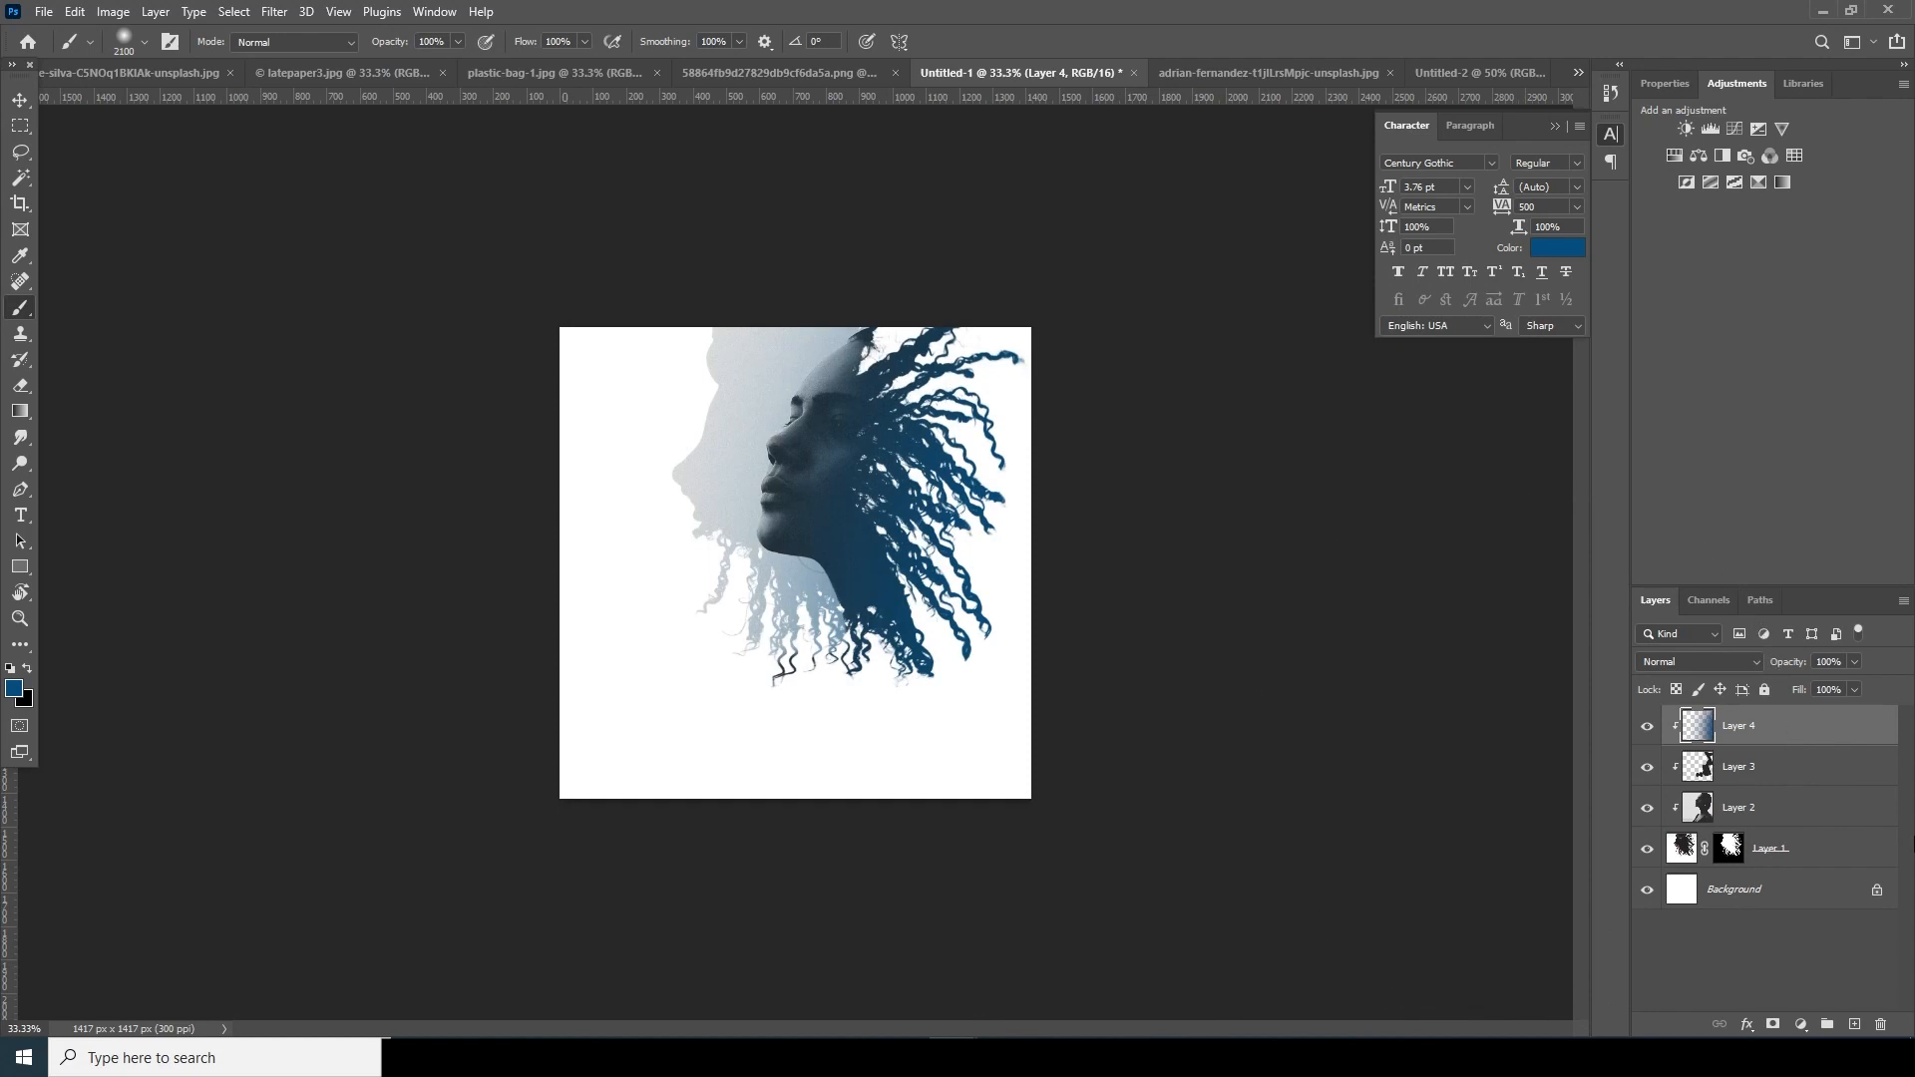
- Set the blue paint layer to Screen blend mode with 50% opacity
click(1752, 662)
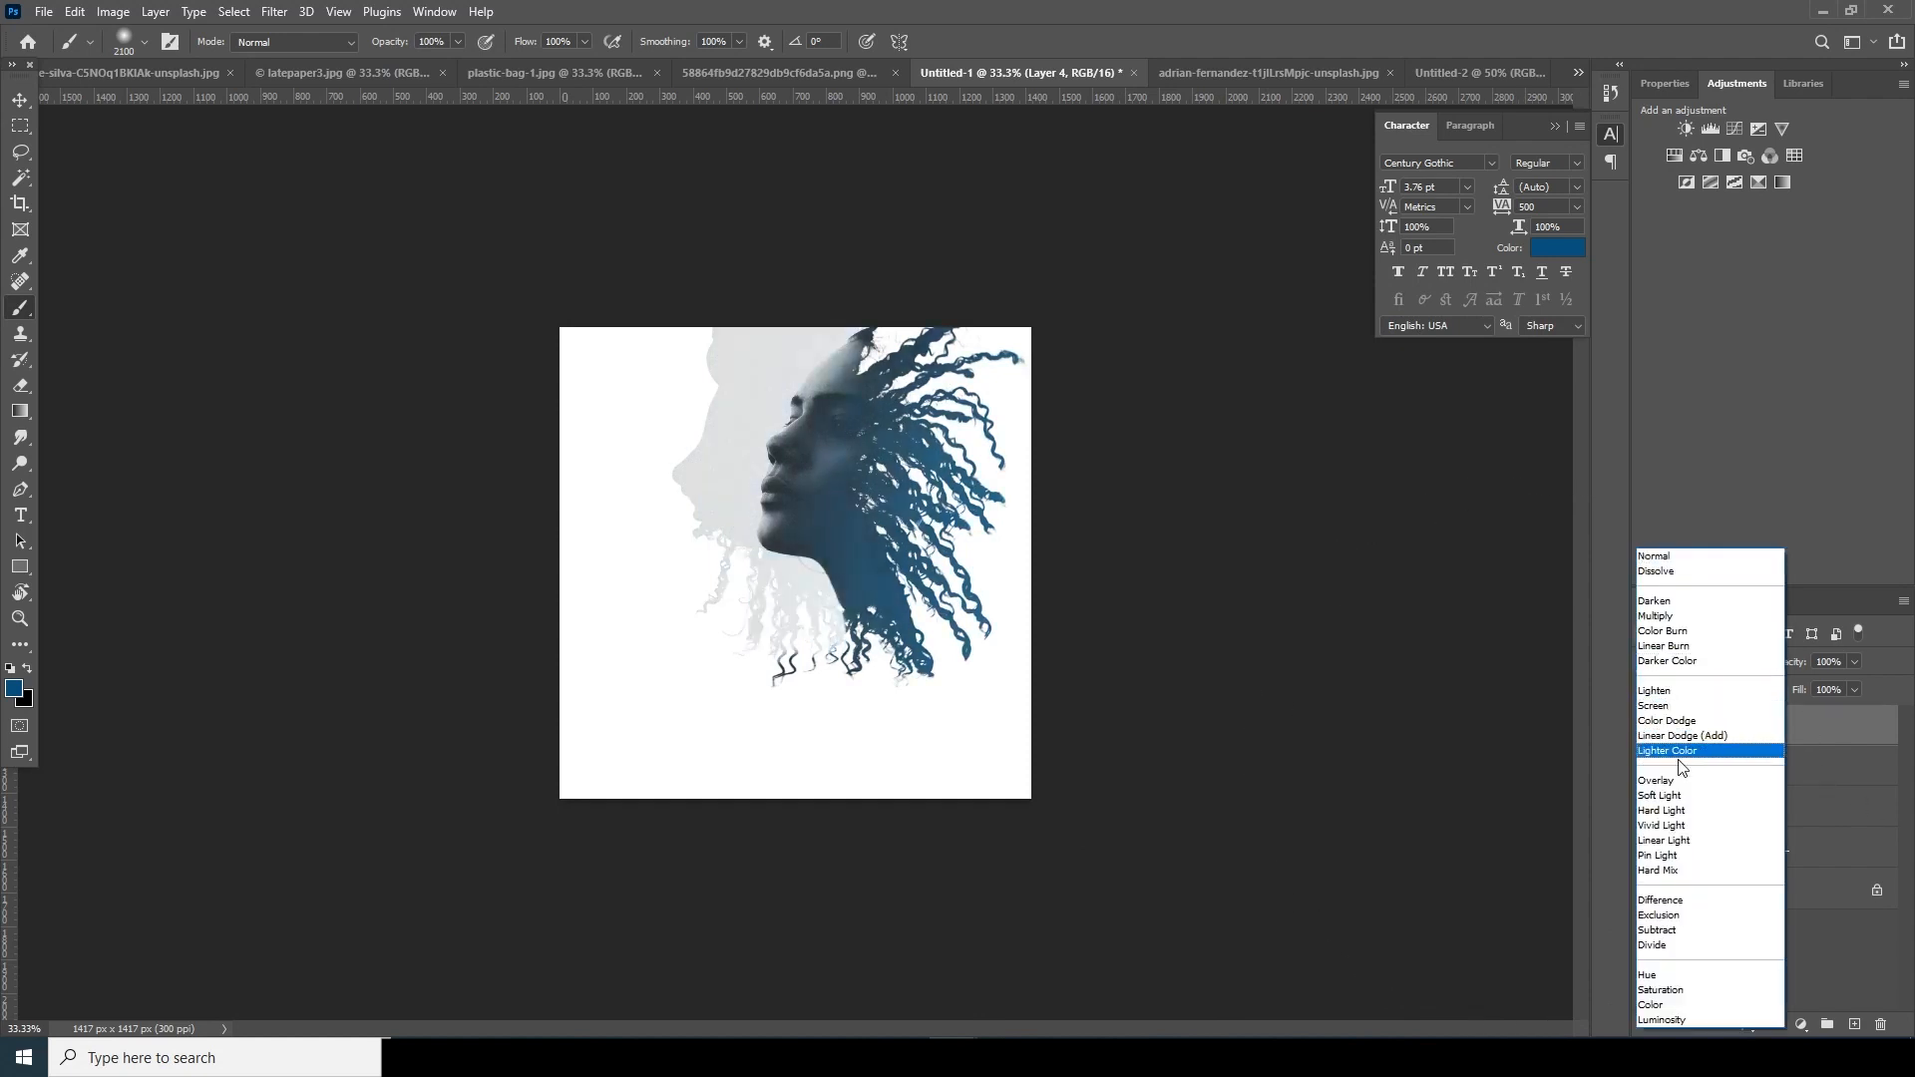
click(1659, 706)
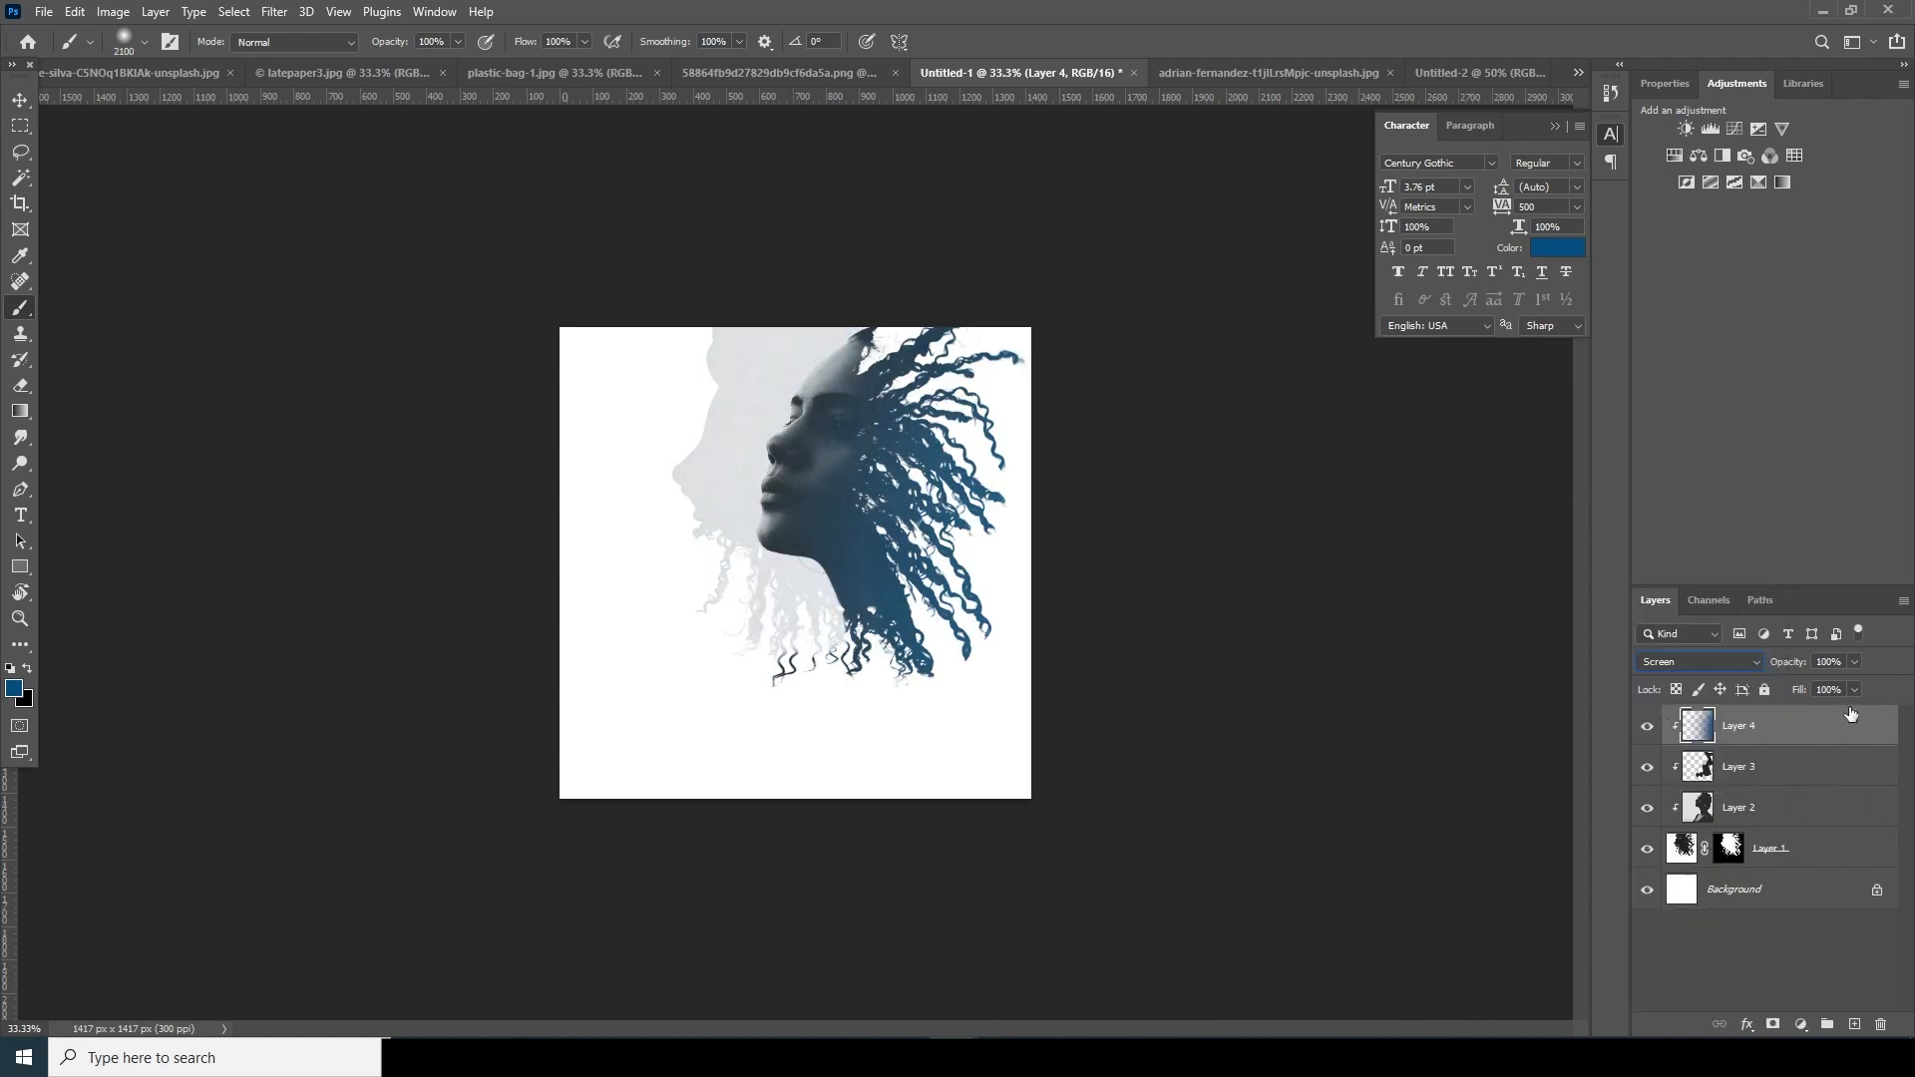
click(1814, 683)
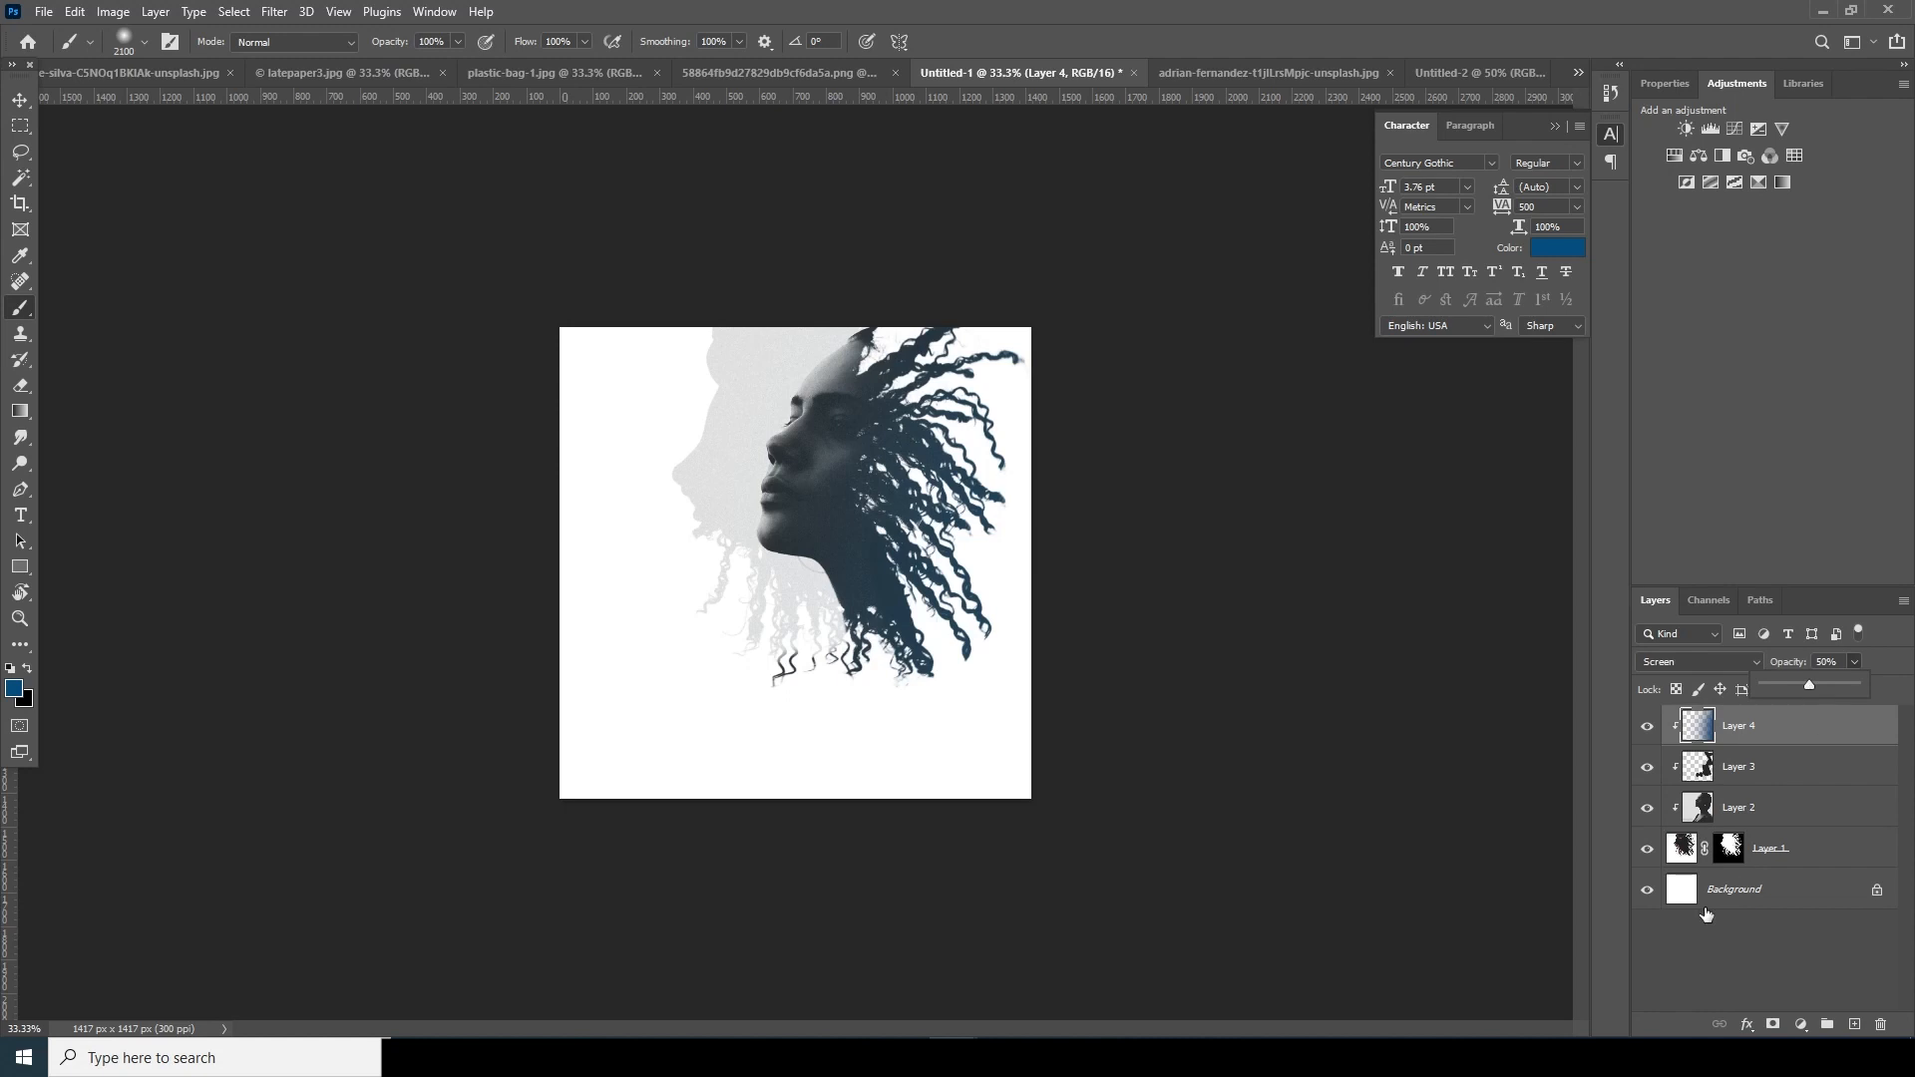
- Bring the old paper texture from latepaper3.jpg into the portrait composition as the uppermost layer
click(20, 100)
click(299, 73)
drag(615, 337, 1448, 81)
drag(955, 74, 818, 399)
click(926, 417)
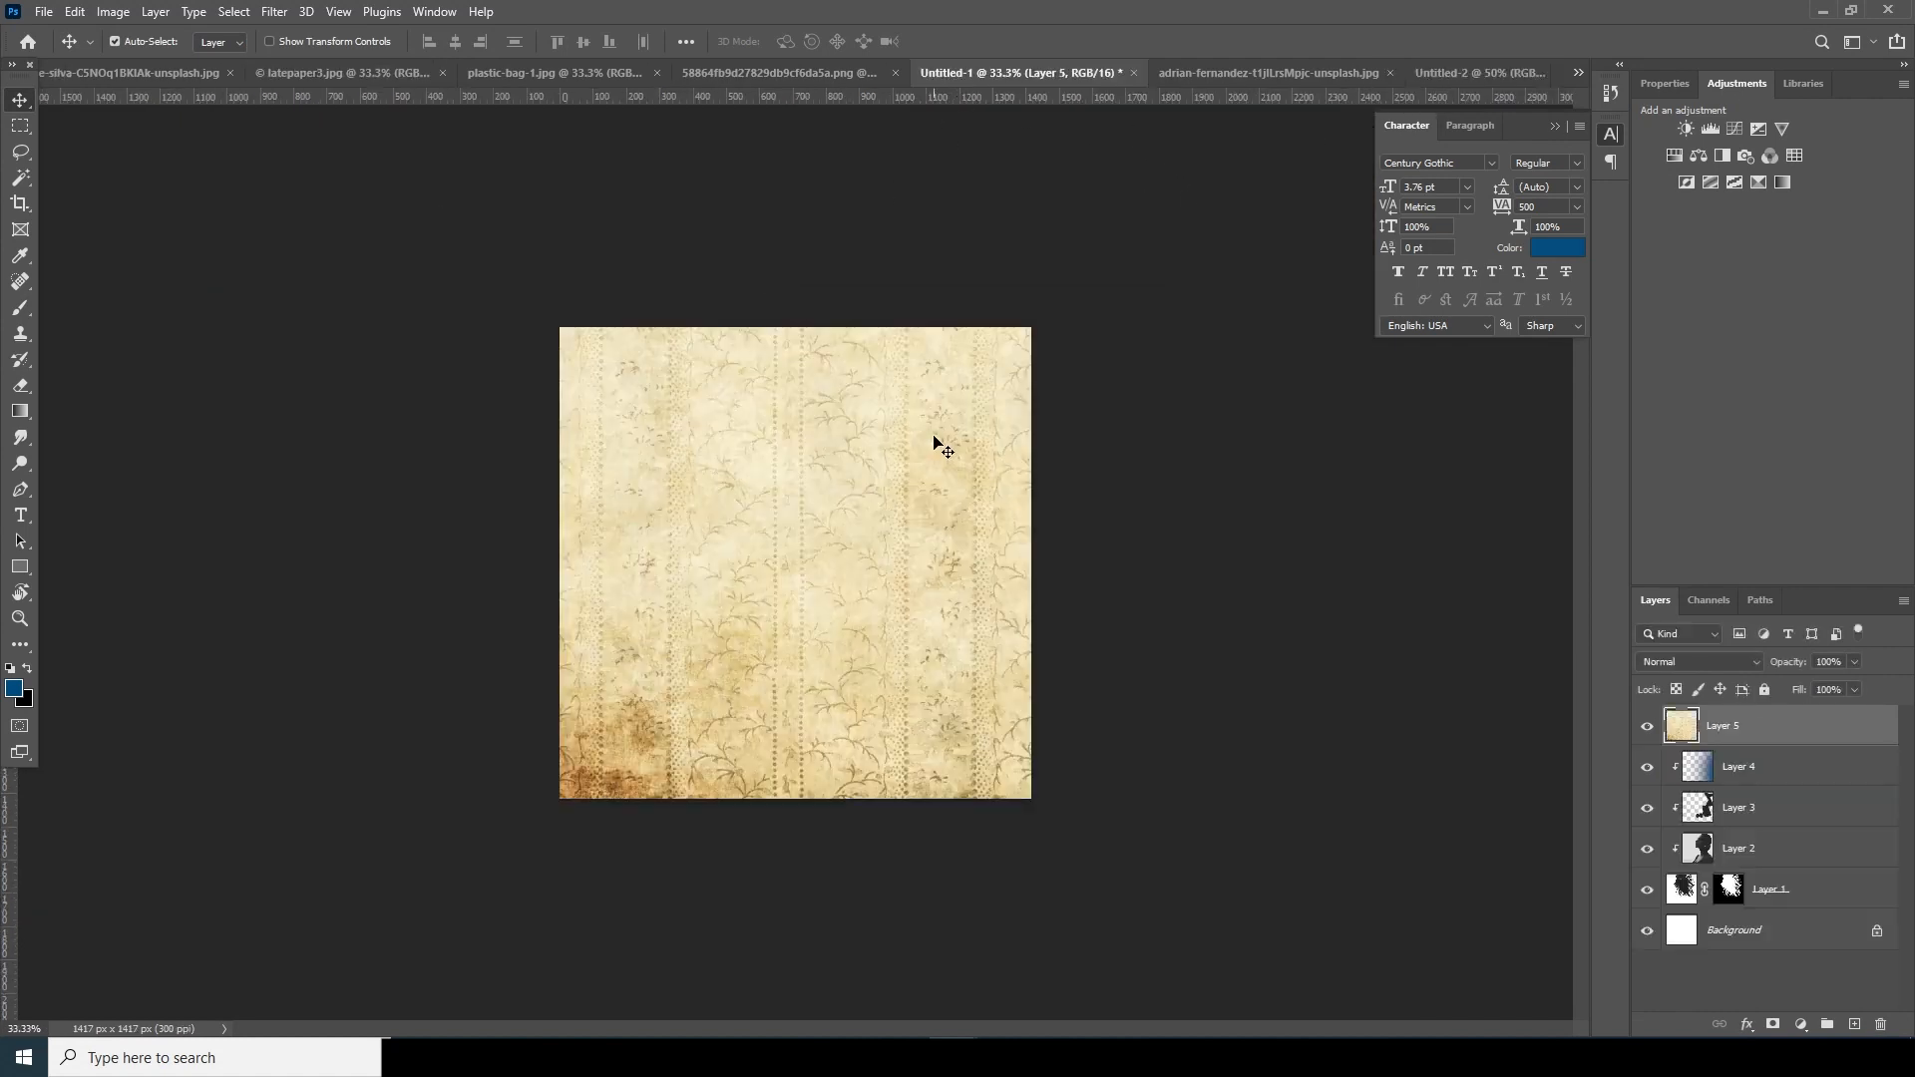
- Resize the paper texture to 1417 × 1417 px so it exactly covers the canvas
key(ctrl+t)
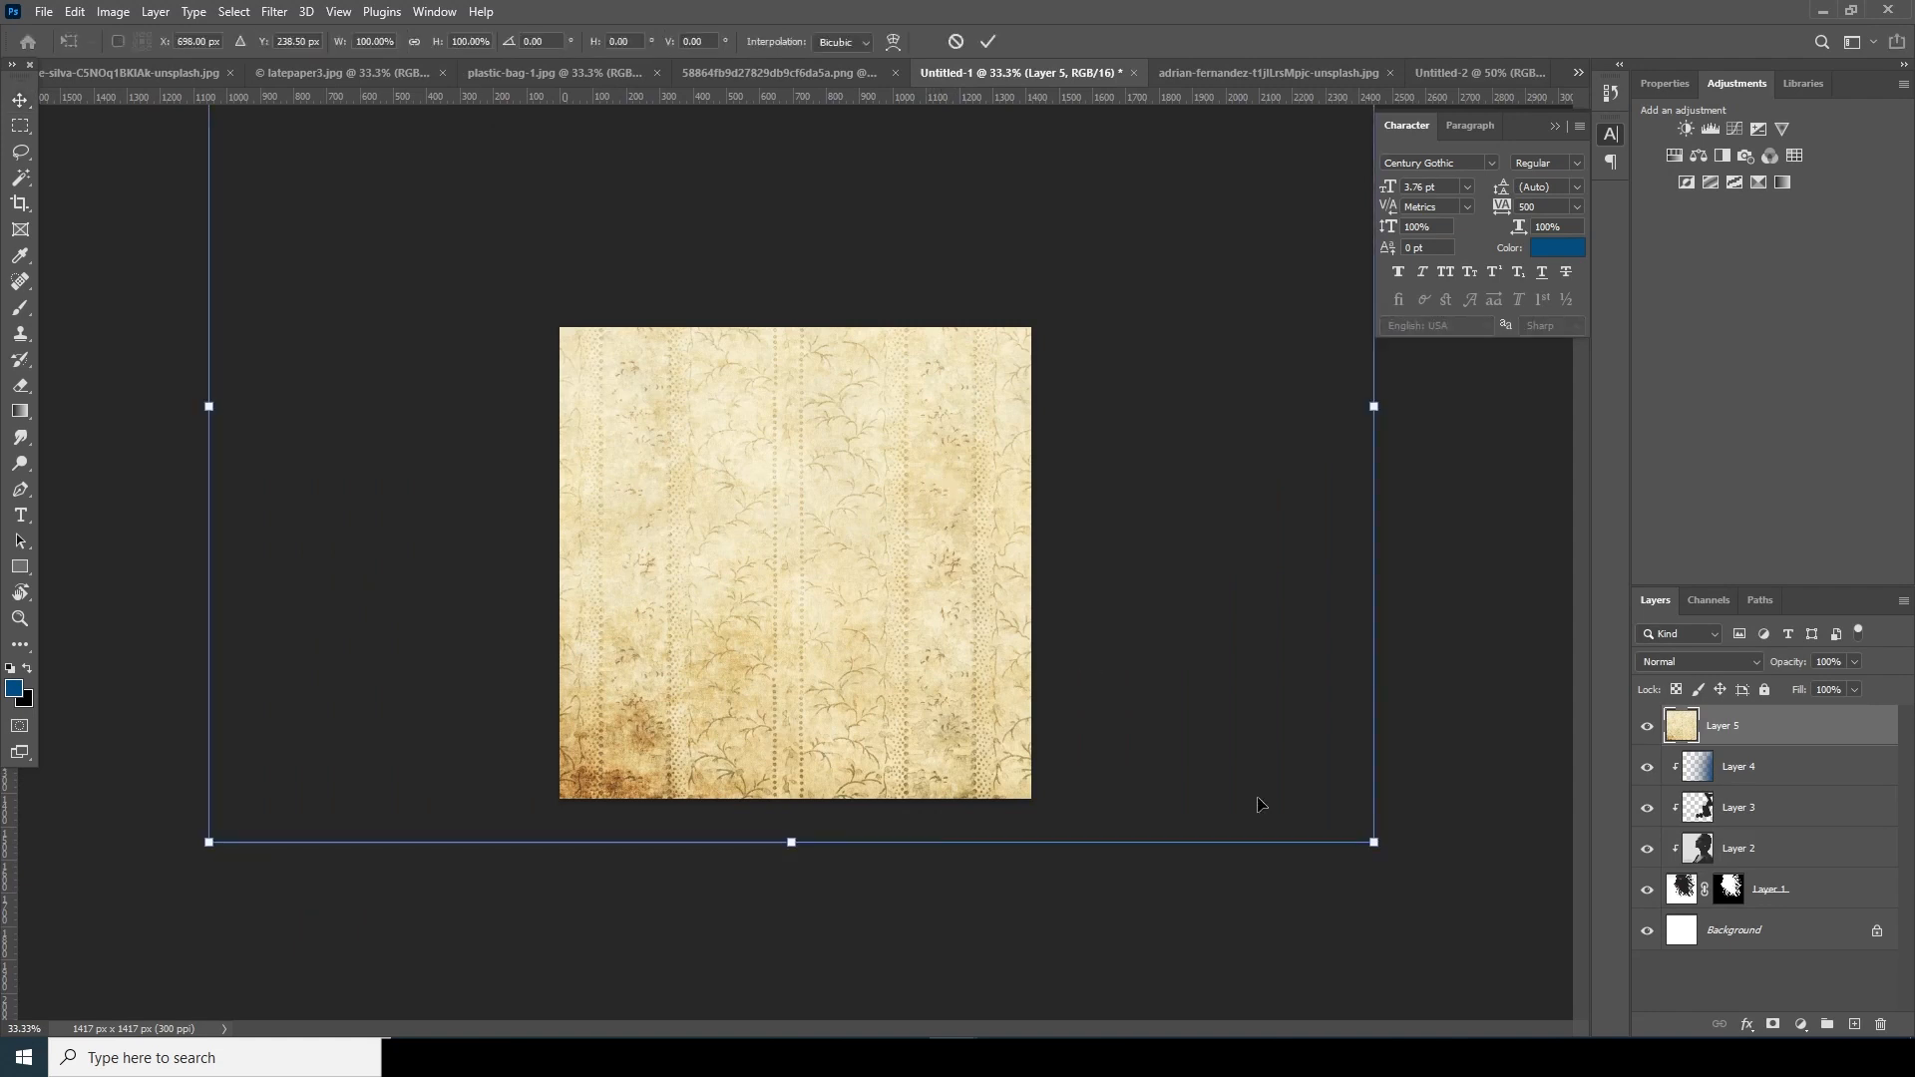
drag(1375, 843, 905, 554)
drag(784, 648, 784, 798)
drag(1007, 562, 1032, 561)
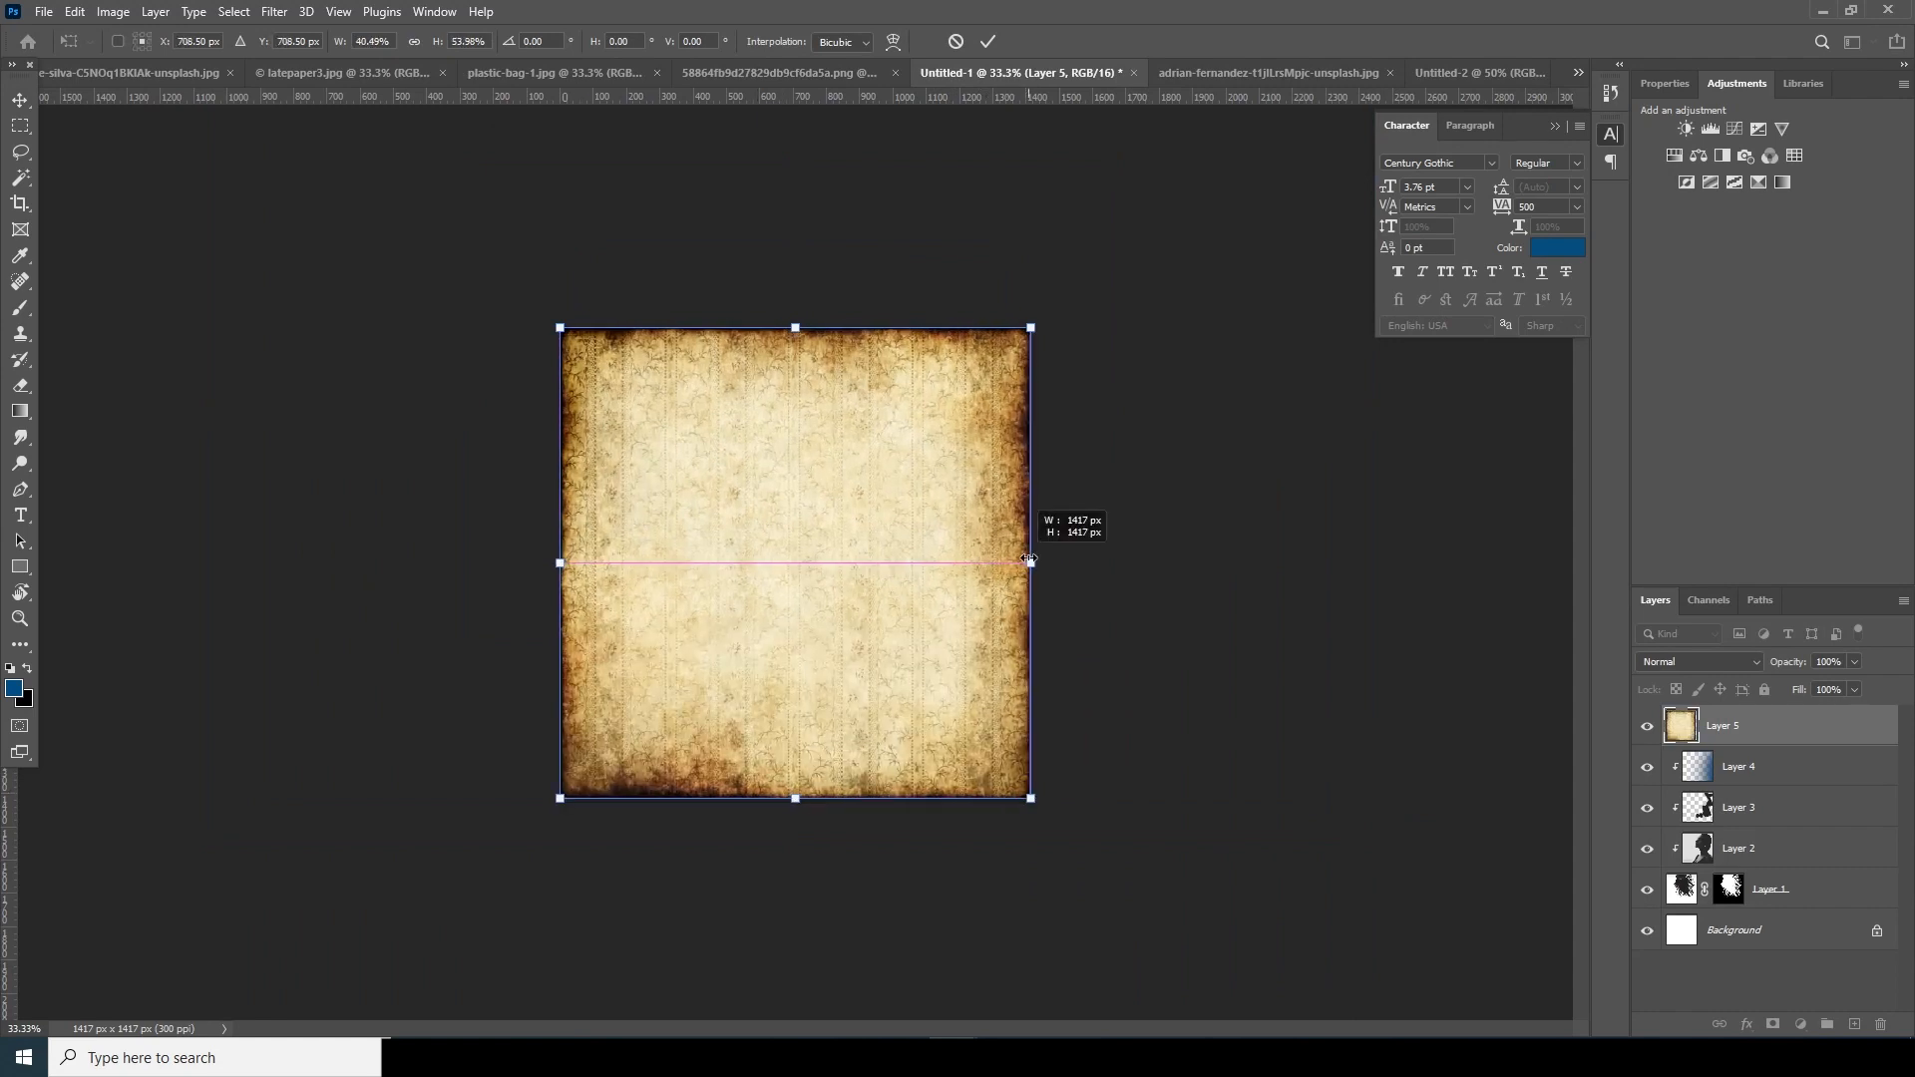
key(Return)
key(ctrl+plus)
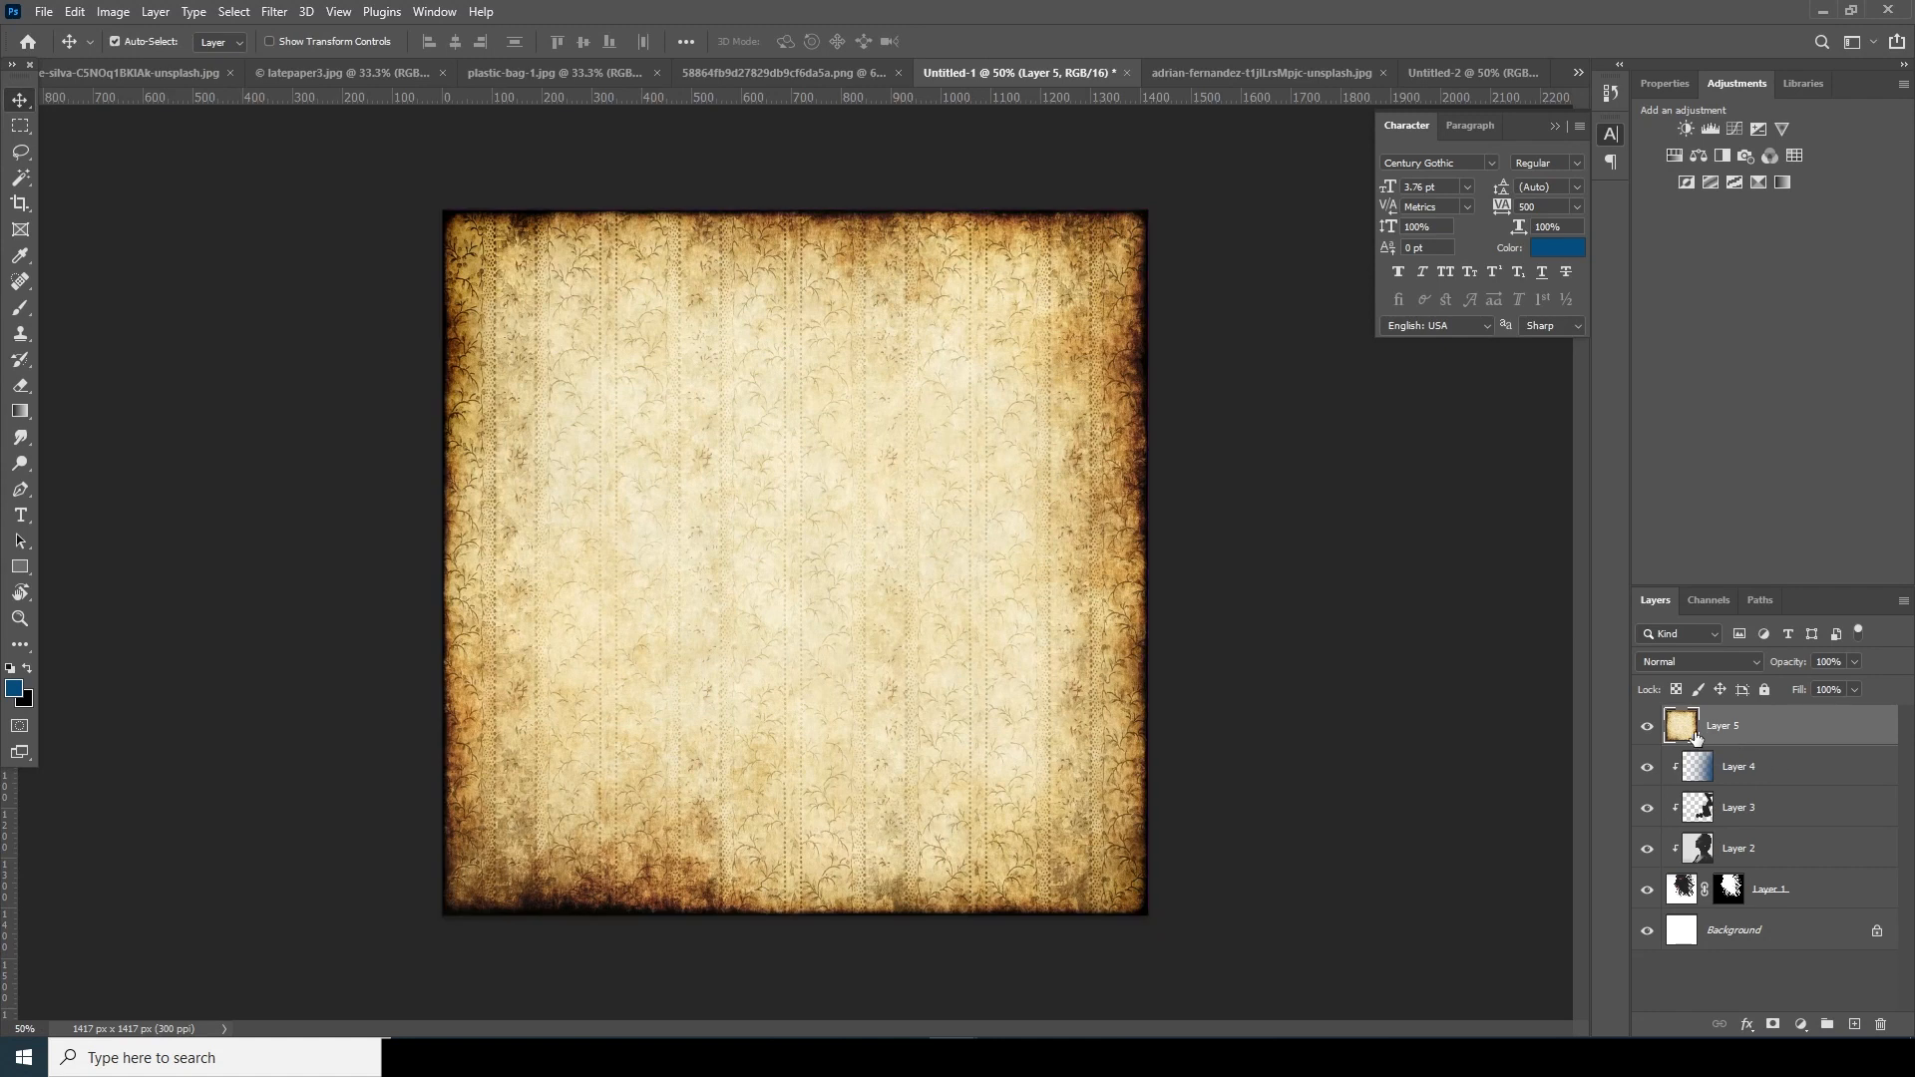
- Desaturate the paper texture with Hue/Saturation, setting Saturation to -100
key(ctrl+u)
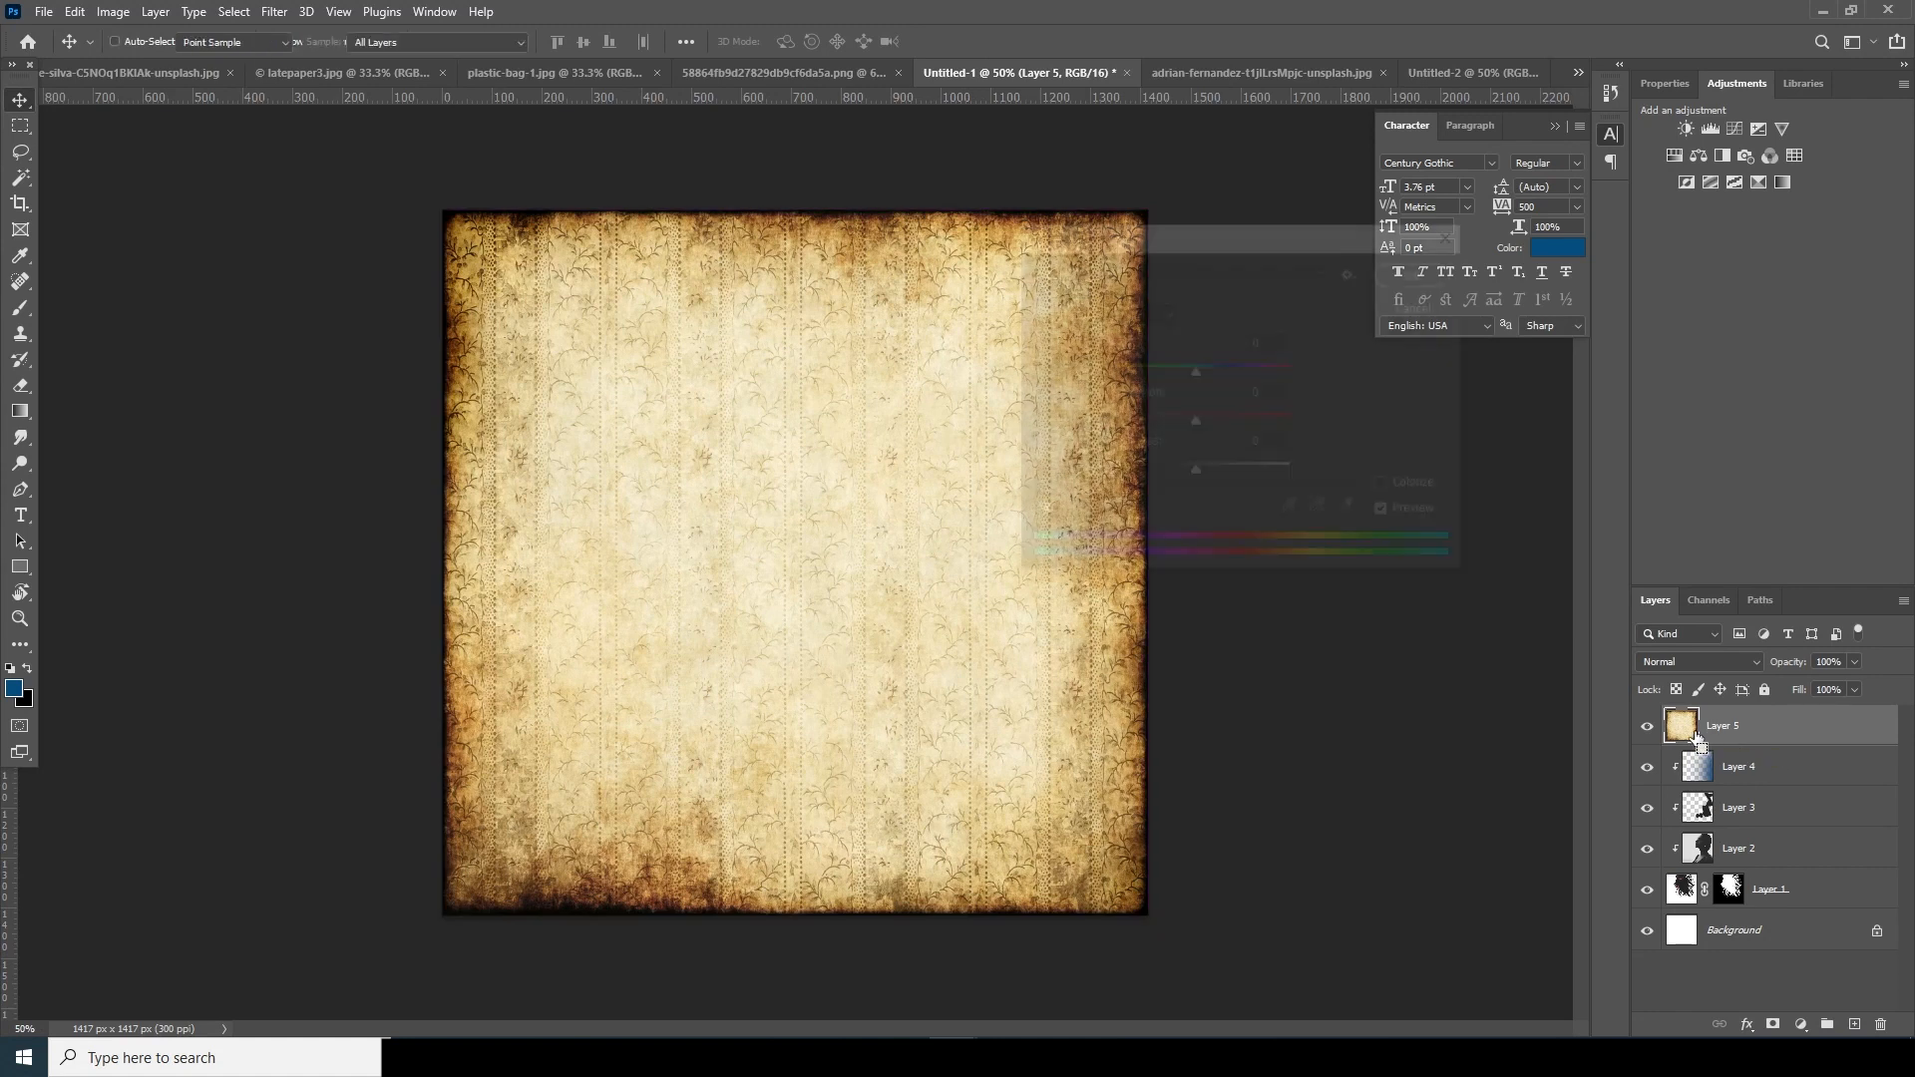
drag(1131, 424, 838, 427)
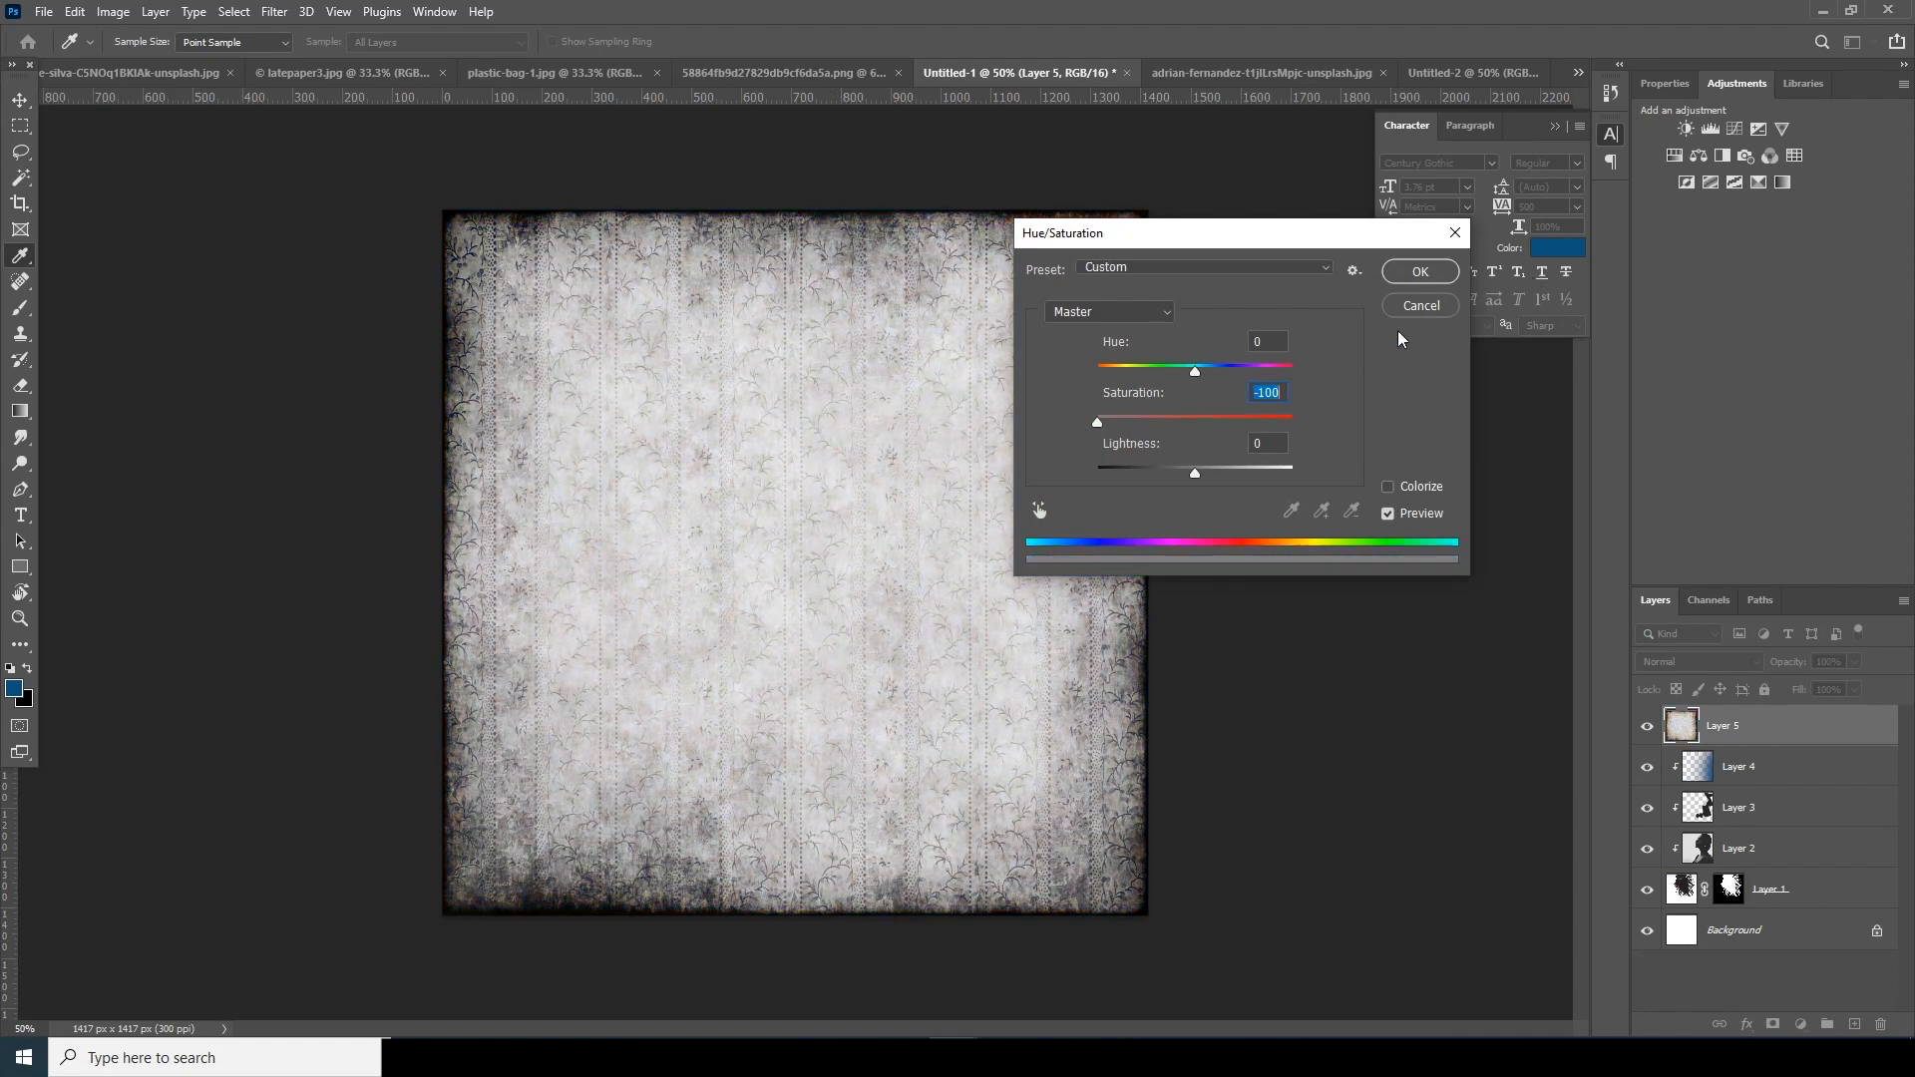
click(1419, 274)
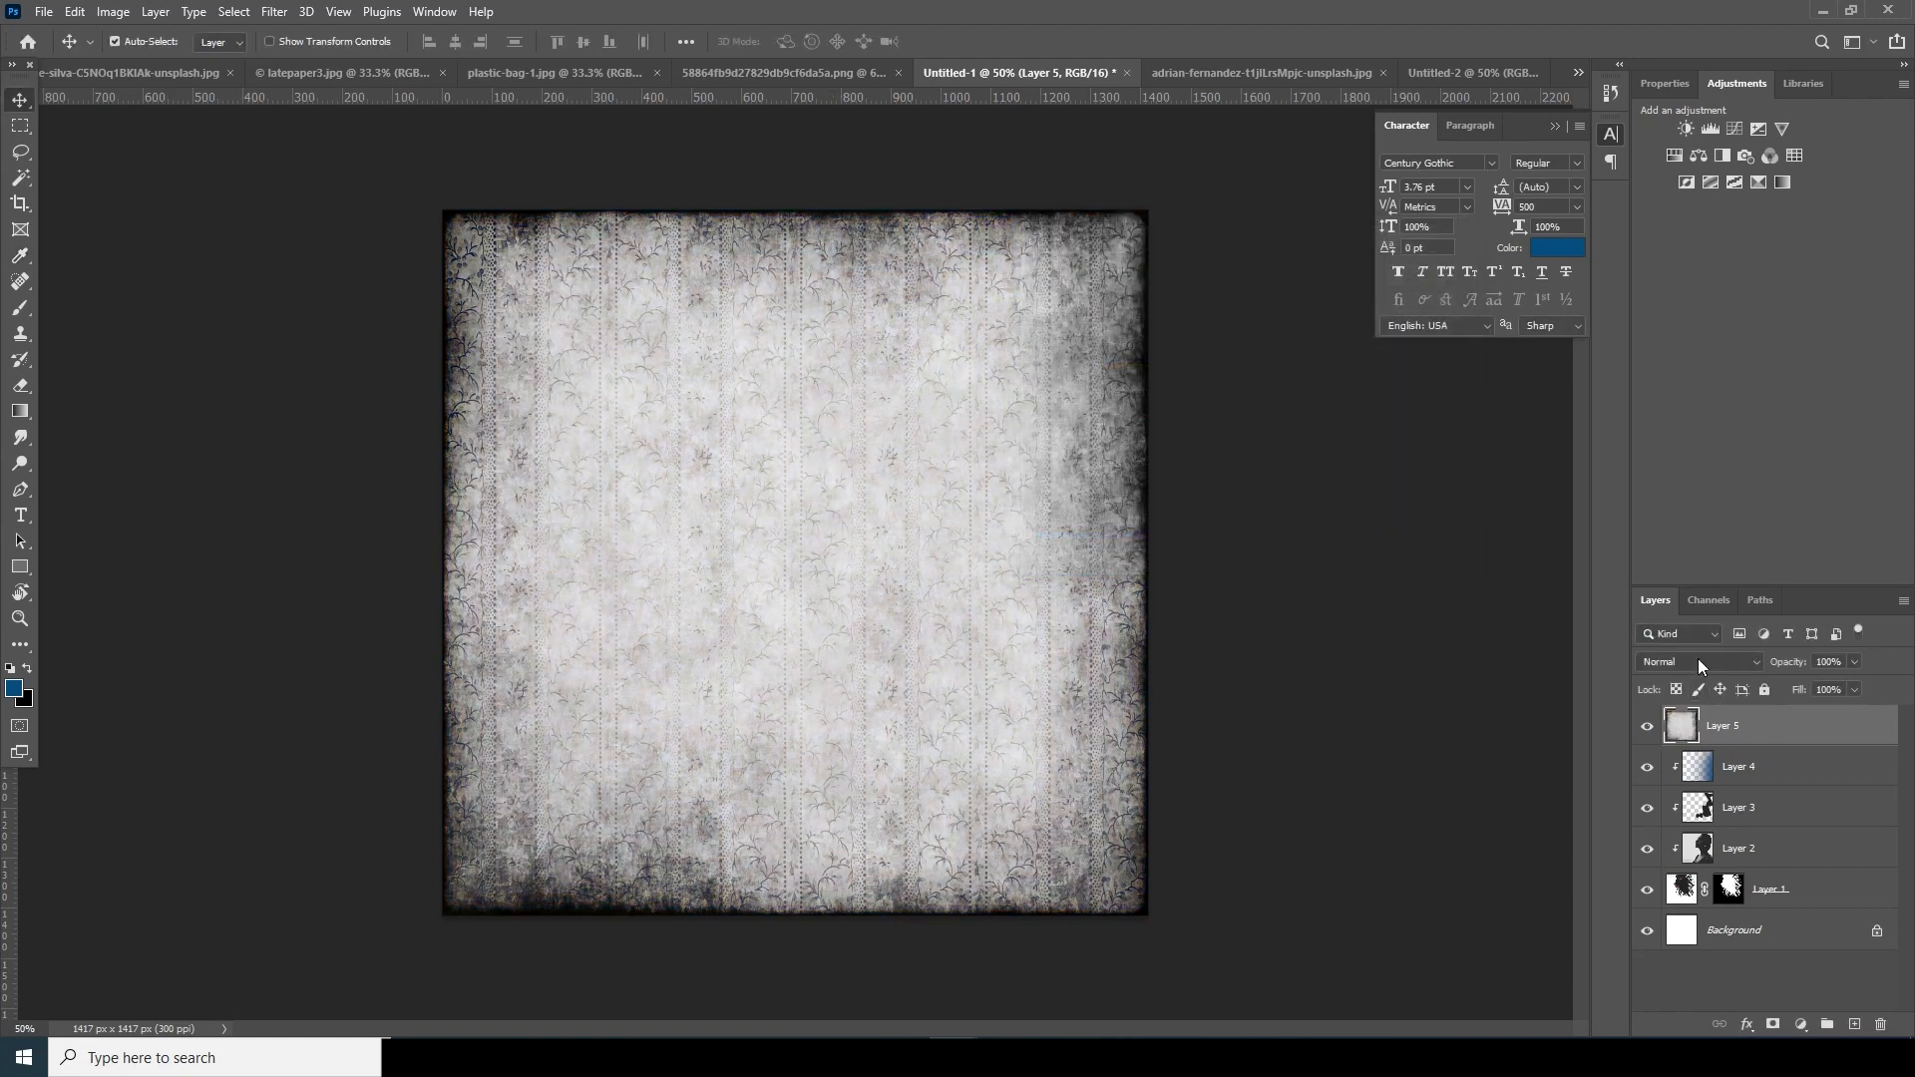
- Set the paper texture's blend mode to Darker Color and its opacity to 50%, leaving no layer selected
click(1698, 661)
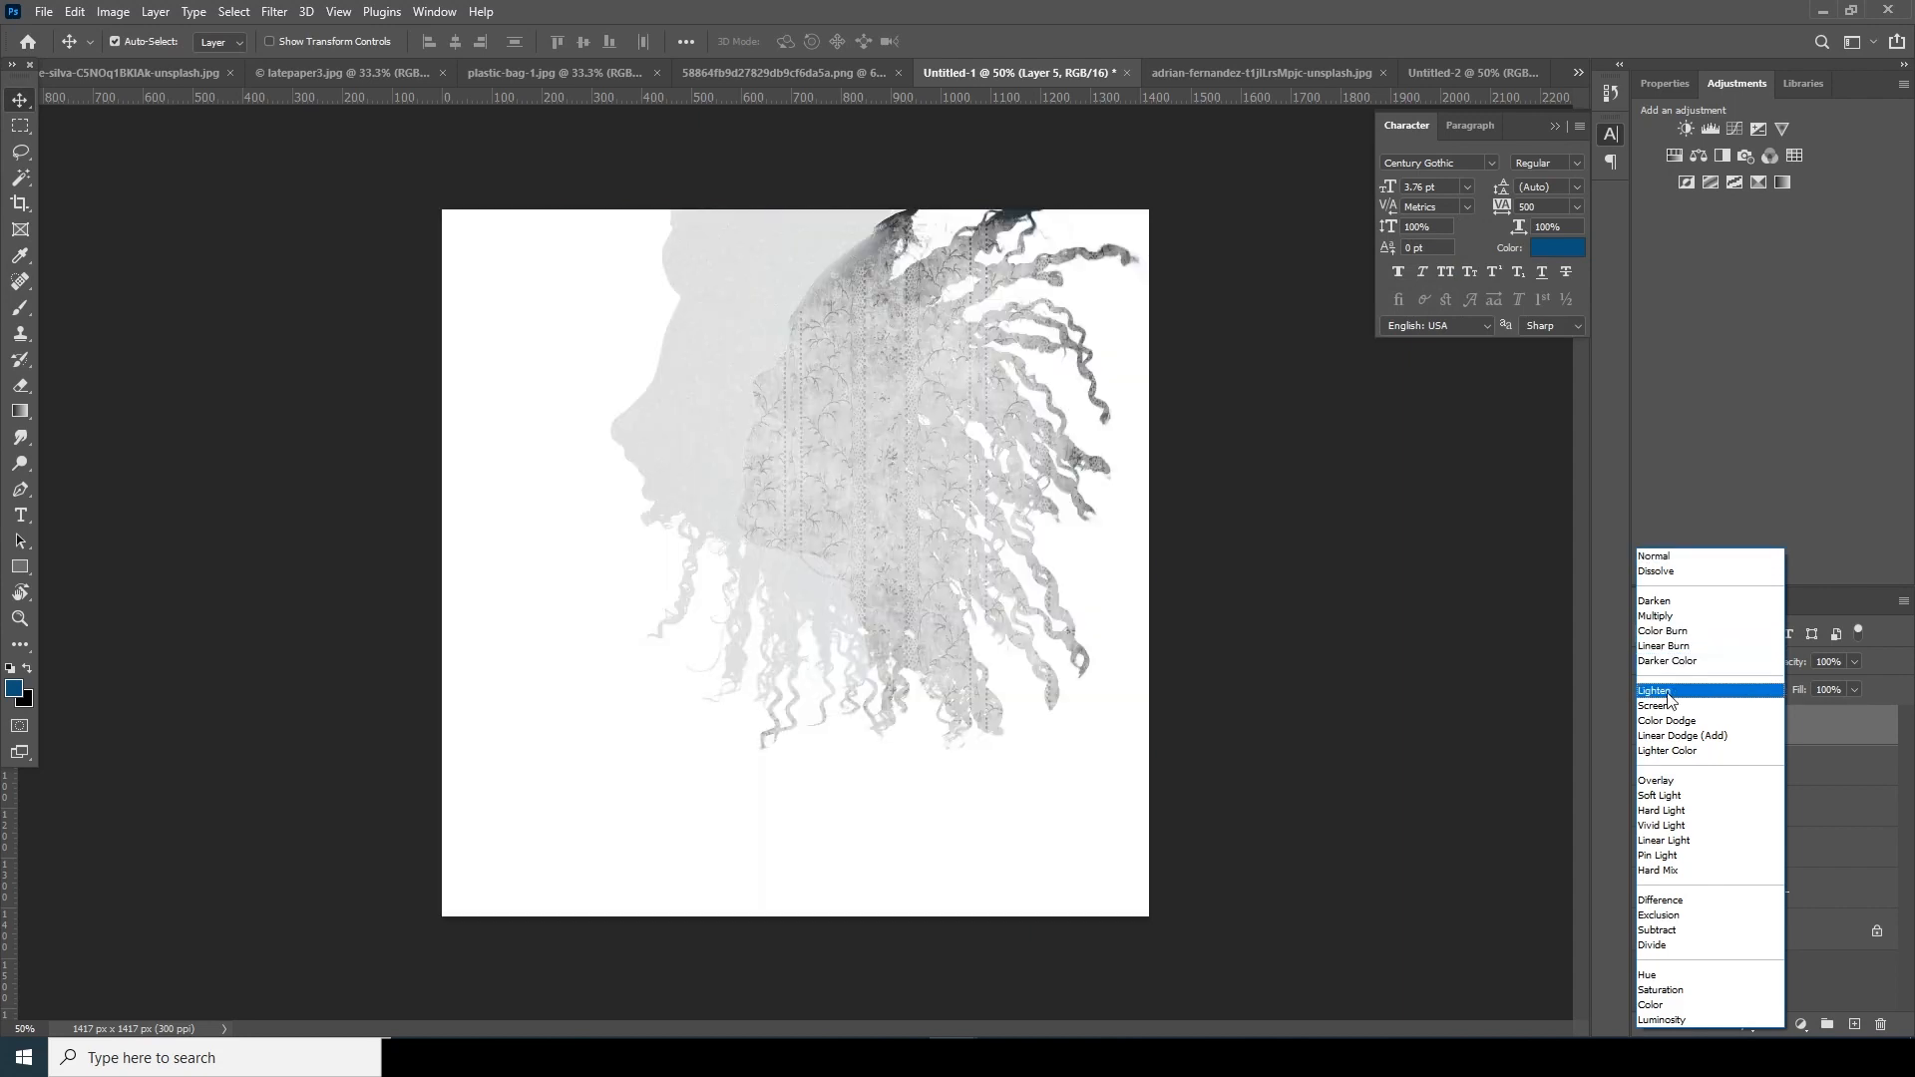
click(1670, 662)
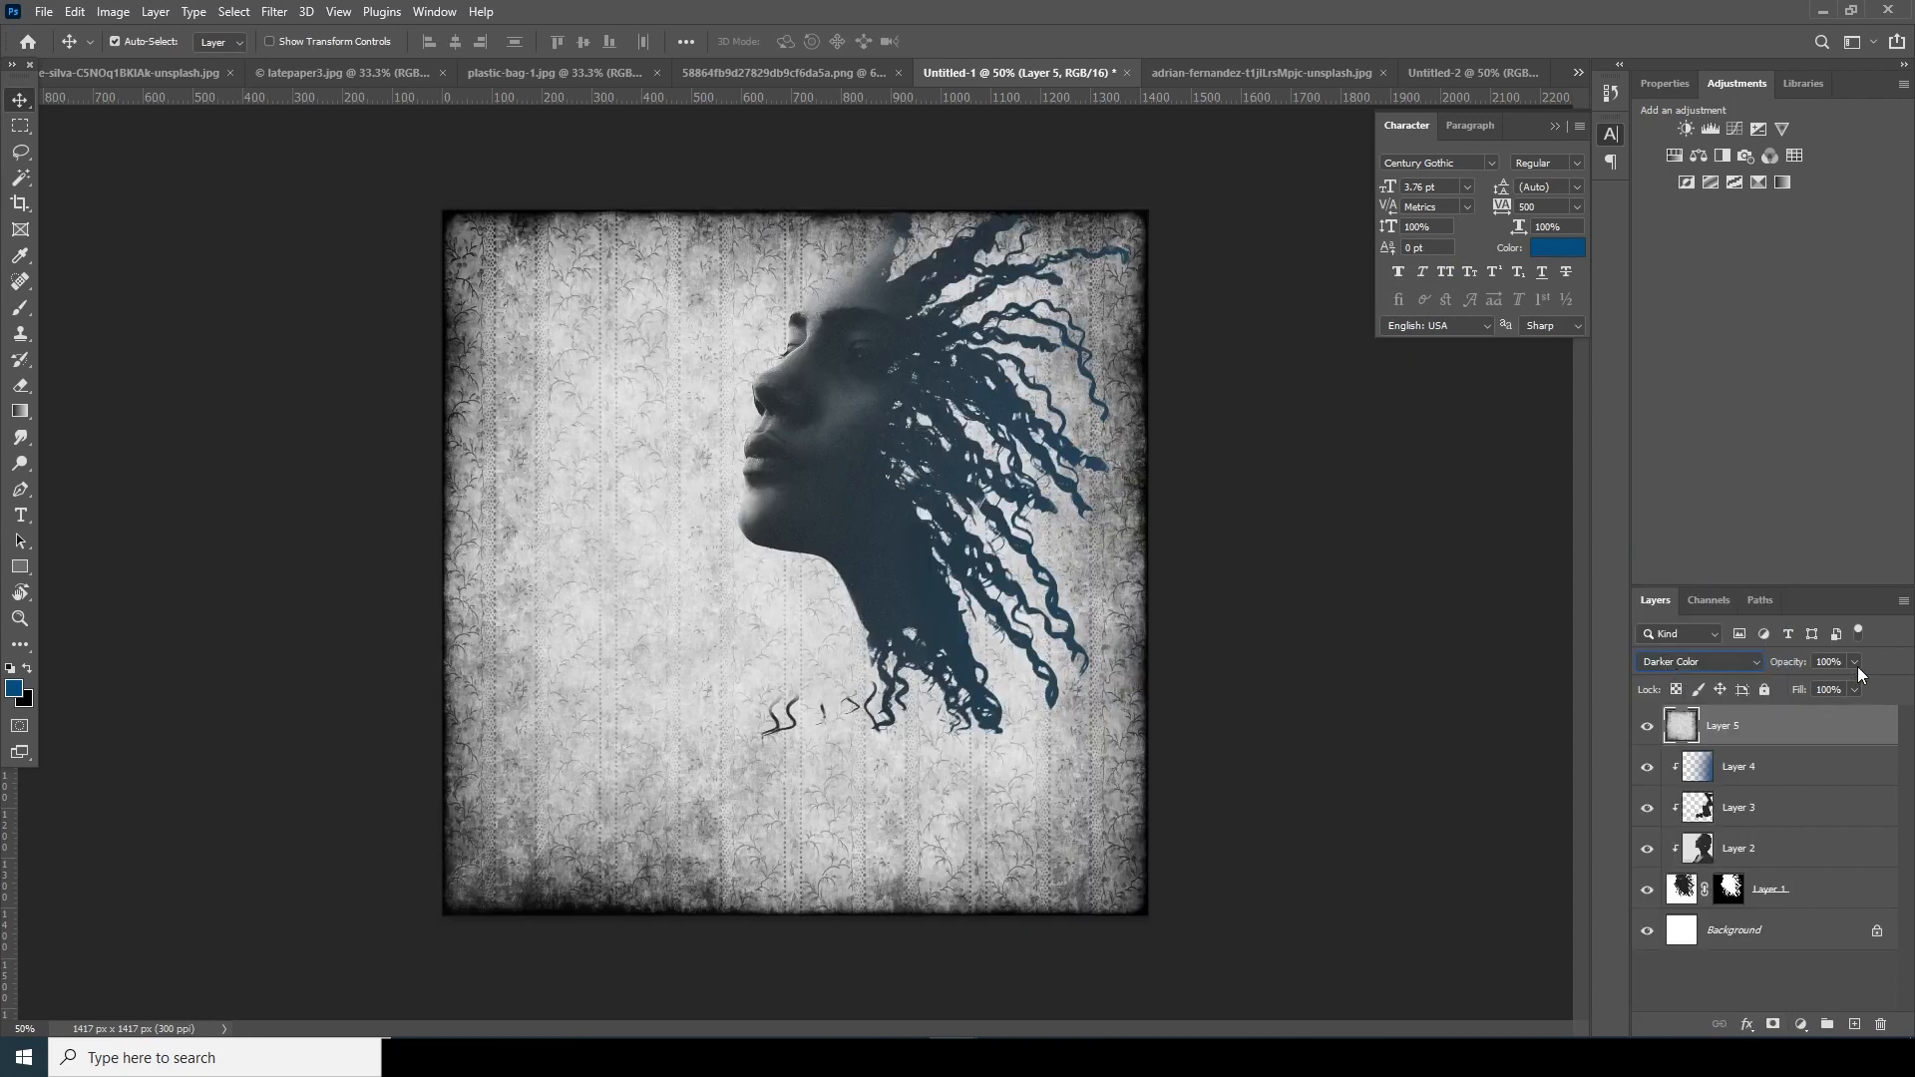
drag(1794, 684, 1805, 684)
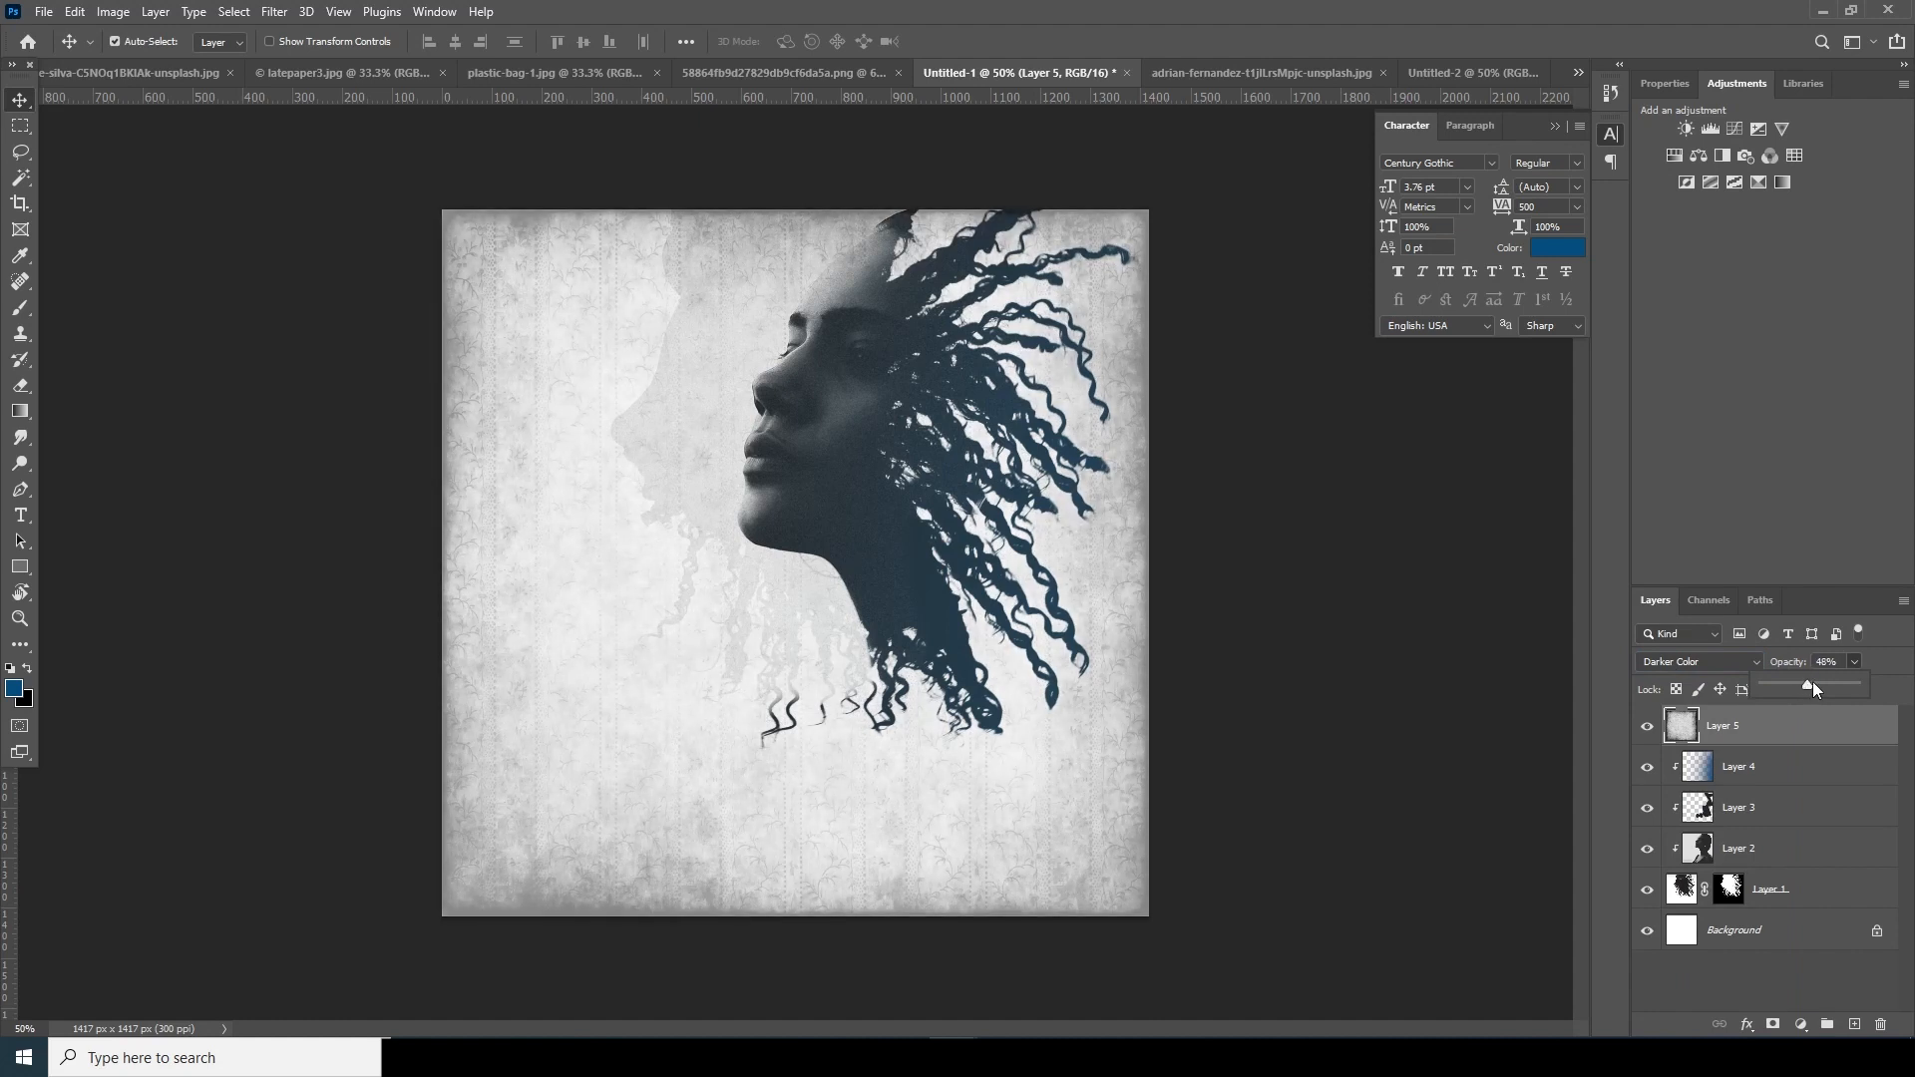
click(1840, 662)
text(50)
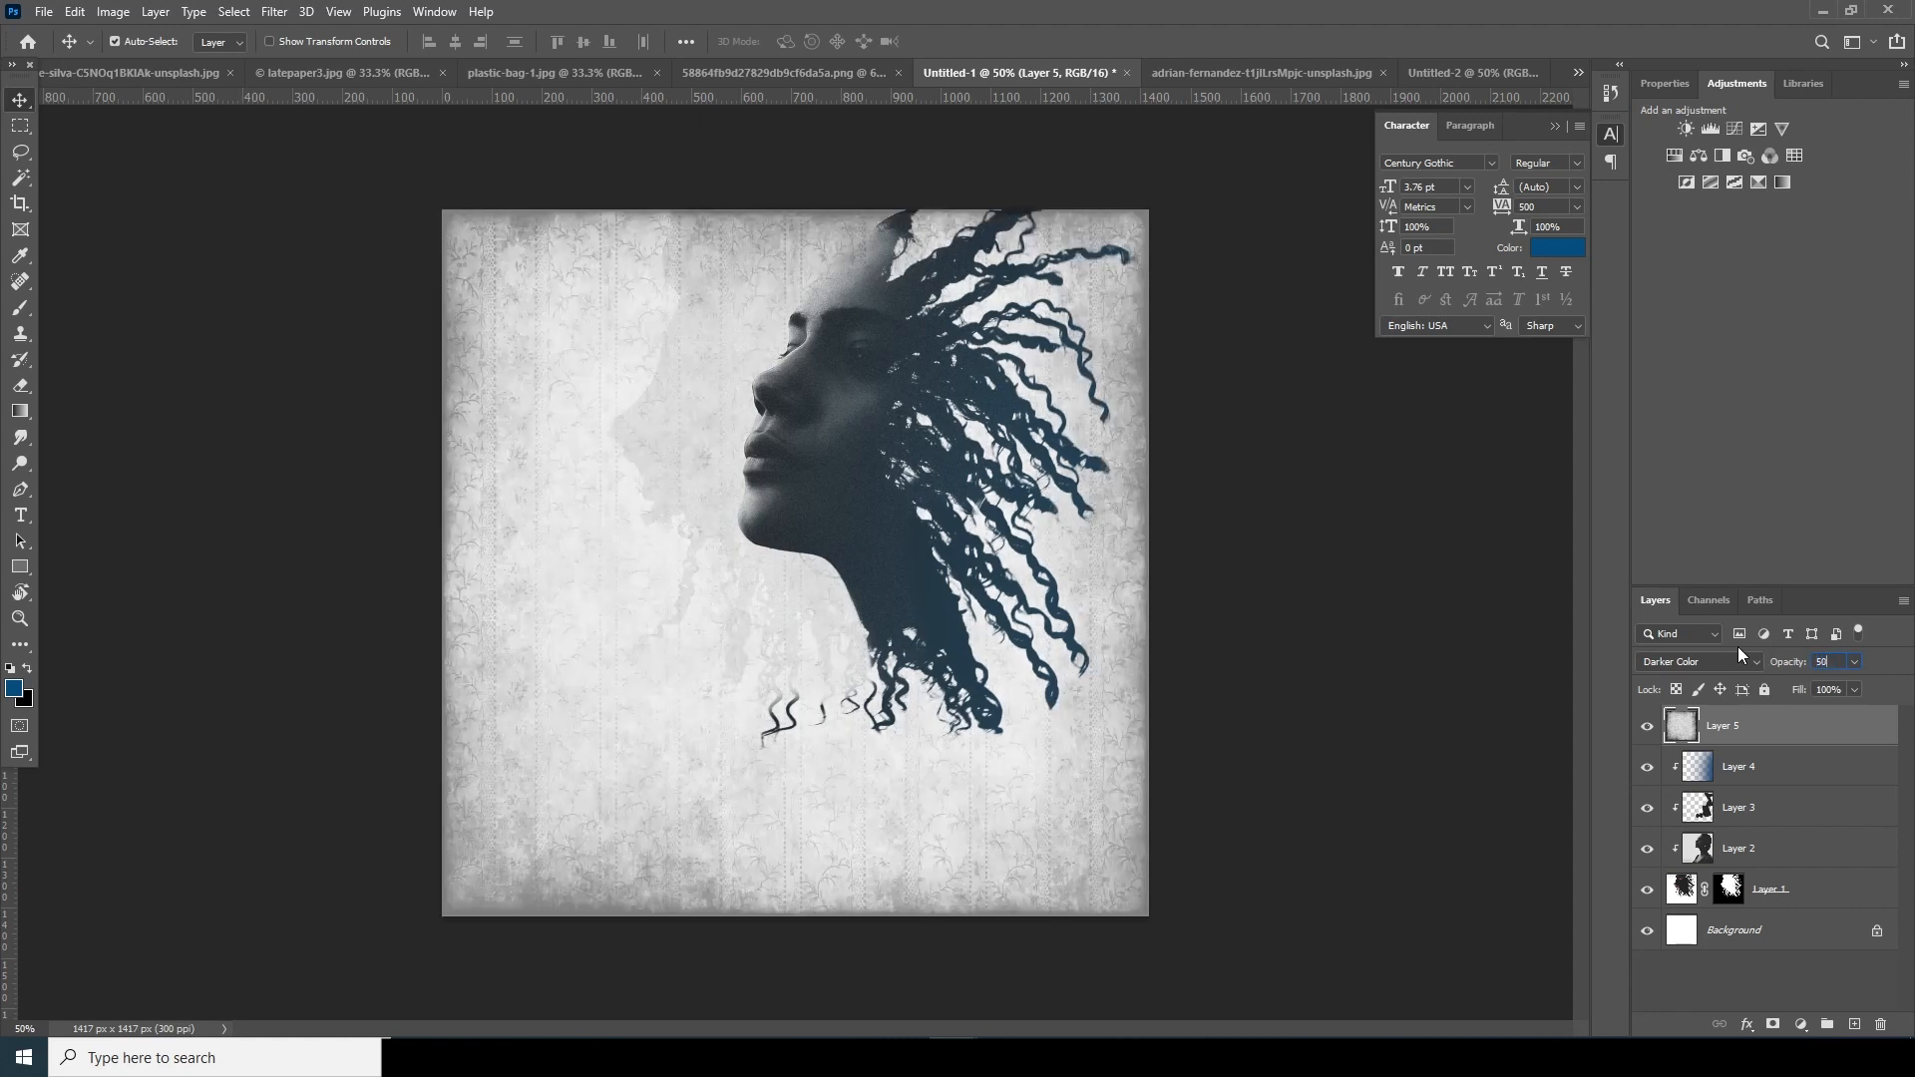
click(1254, 703)
key(ctrl+minus)
key(ctrl+plus)
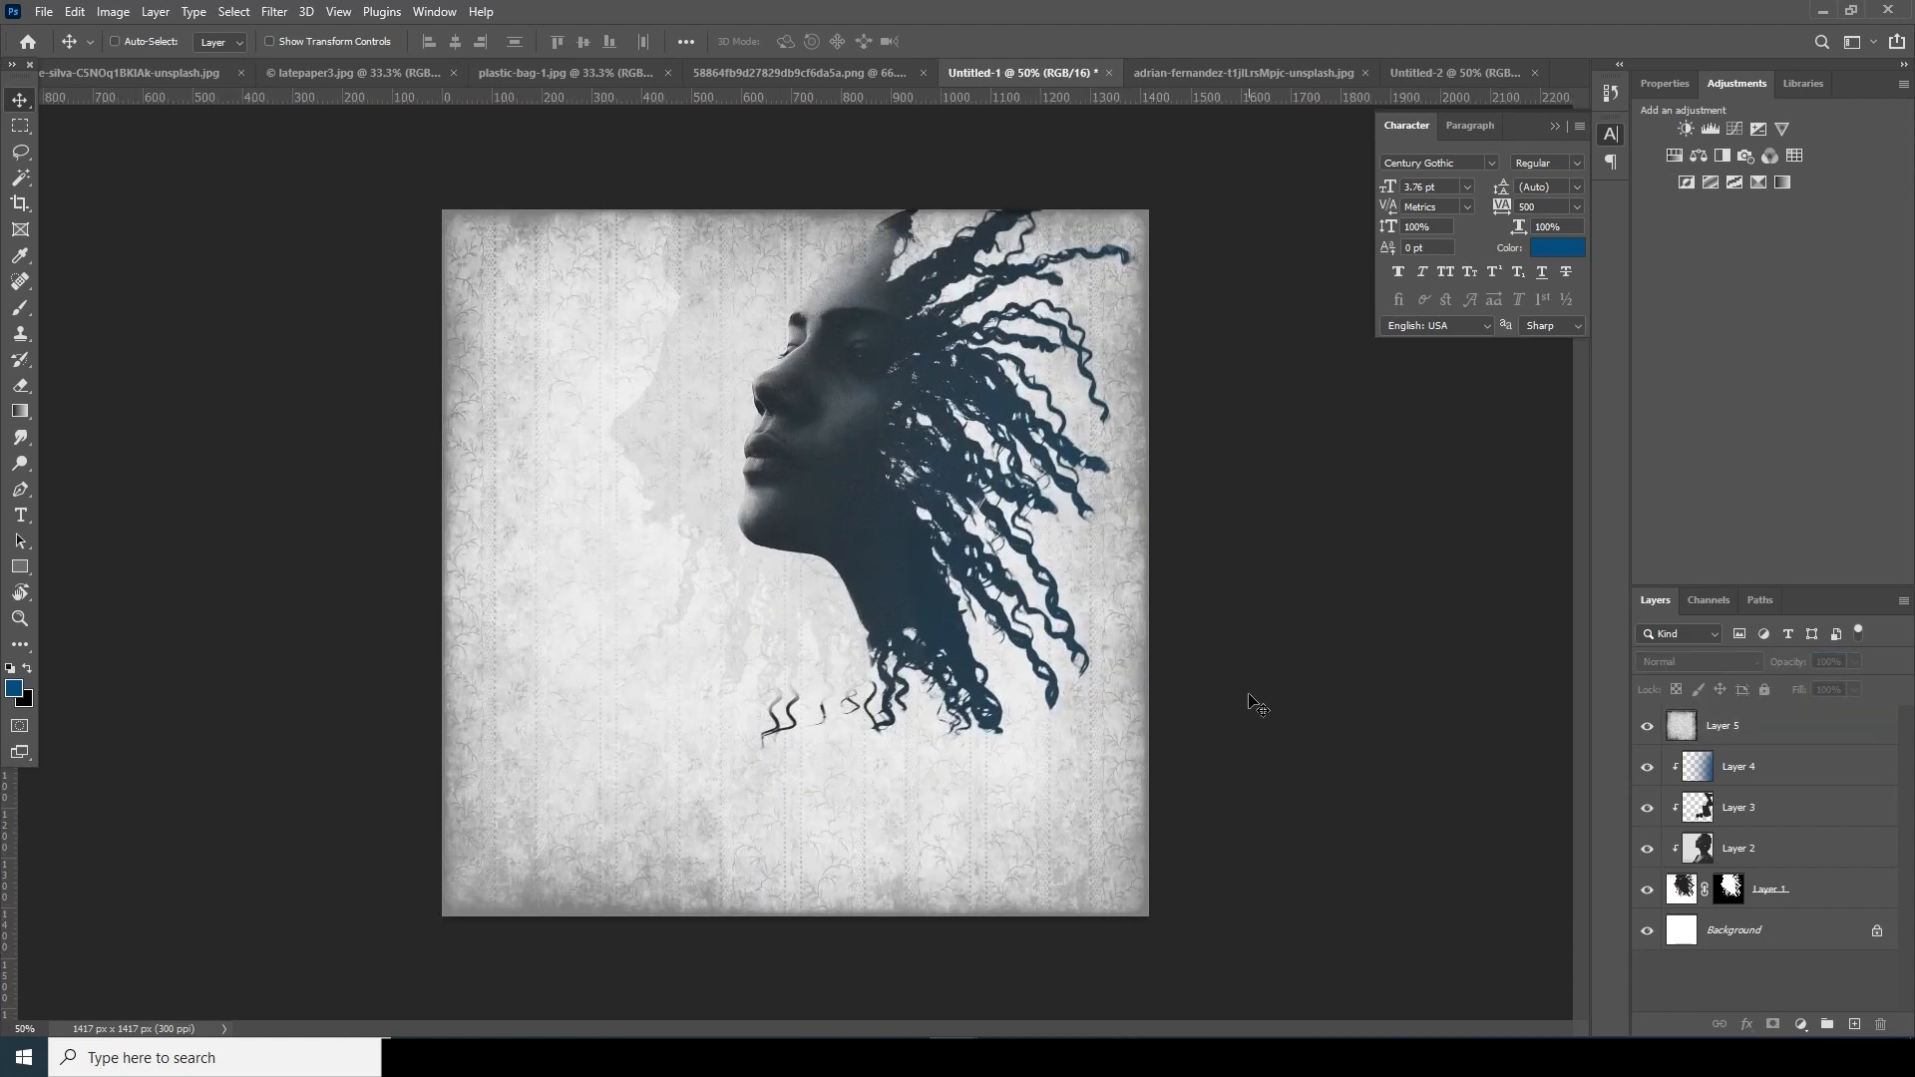
key(ctrl+minus)
key(ctrl+plus)
- Paste the "Artmandu" script title onto the composition and nudge it sideways into place below the portrait
key(ctrl+v)
key(Right)
key(Right)
key(Right)
key(Right)
key(Right)
key(Right)
key(Right)
key(Right)
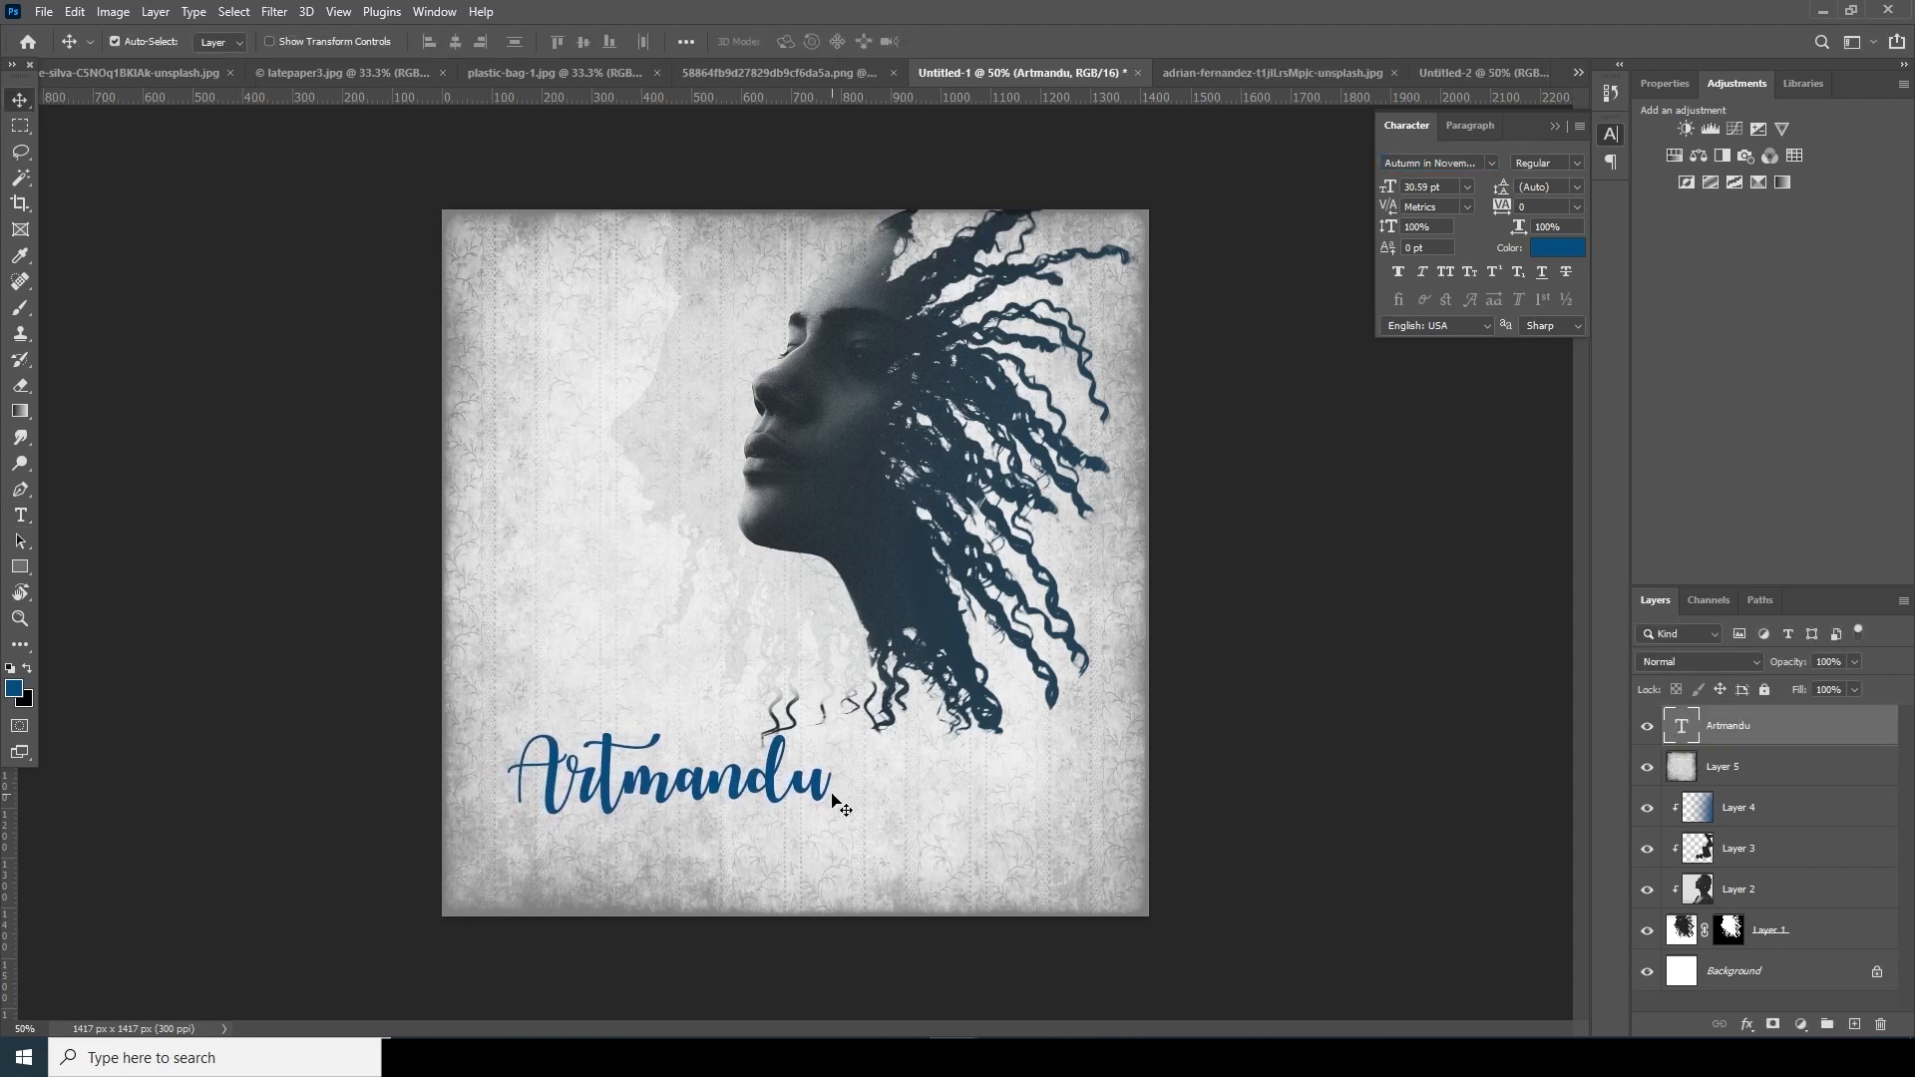
- Recolor the "Artmandu" title with a dark blue-grey sampled from the portrait
double_click(1682, 725)
click(1558, 247)
click(867, 494)
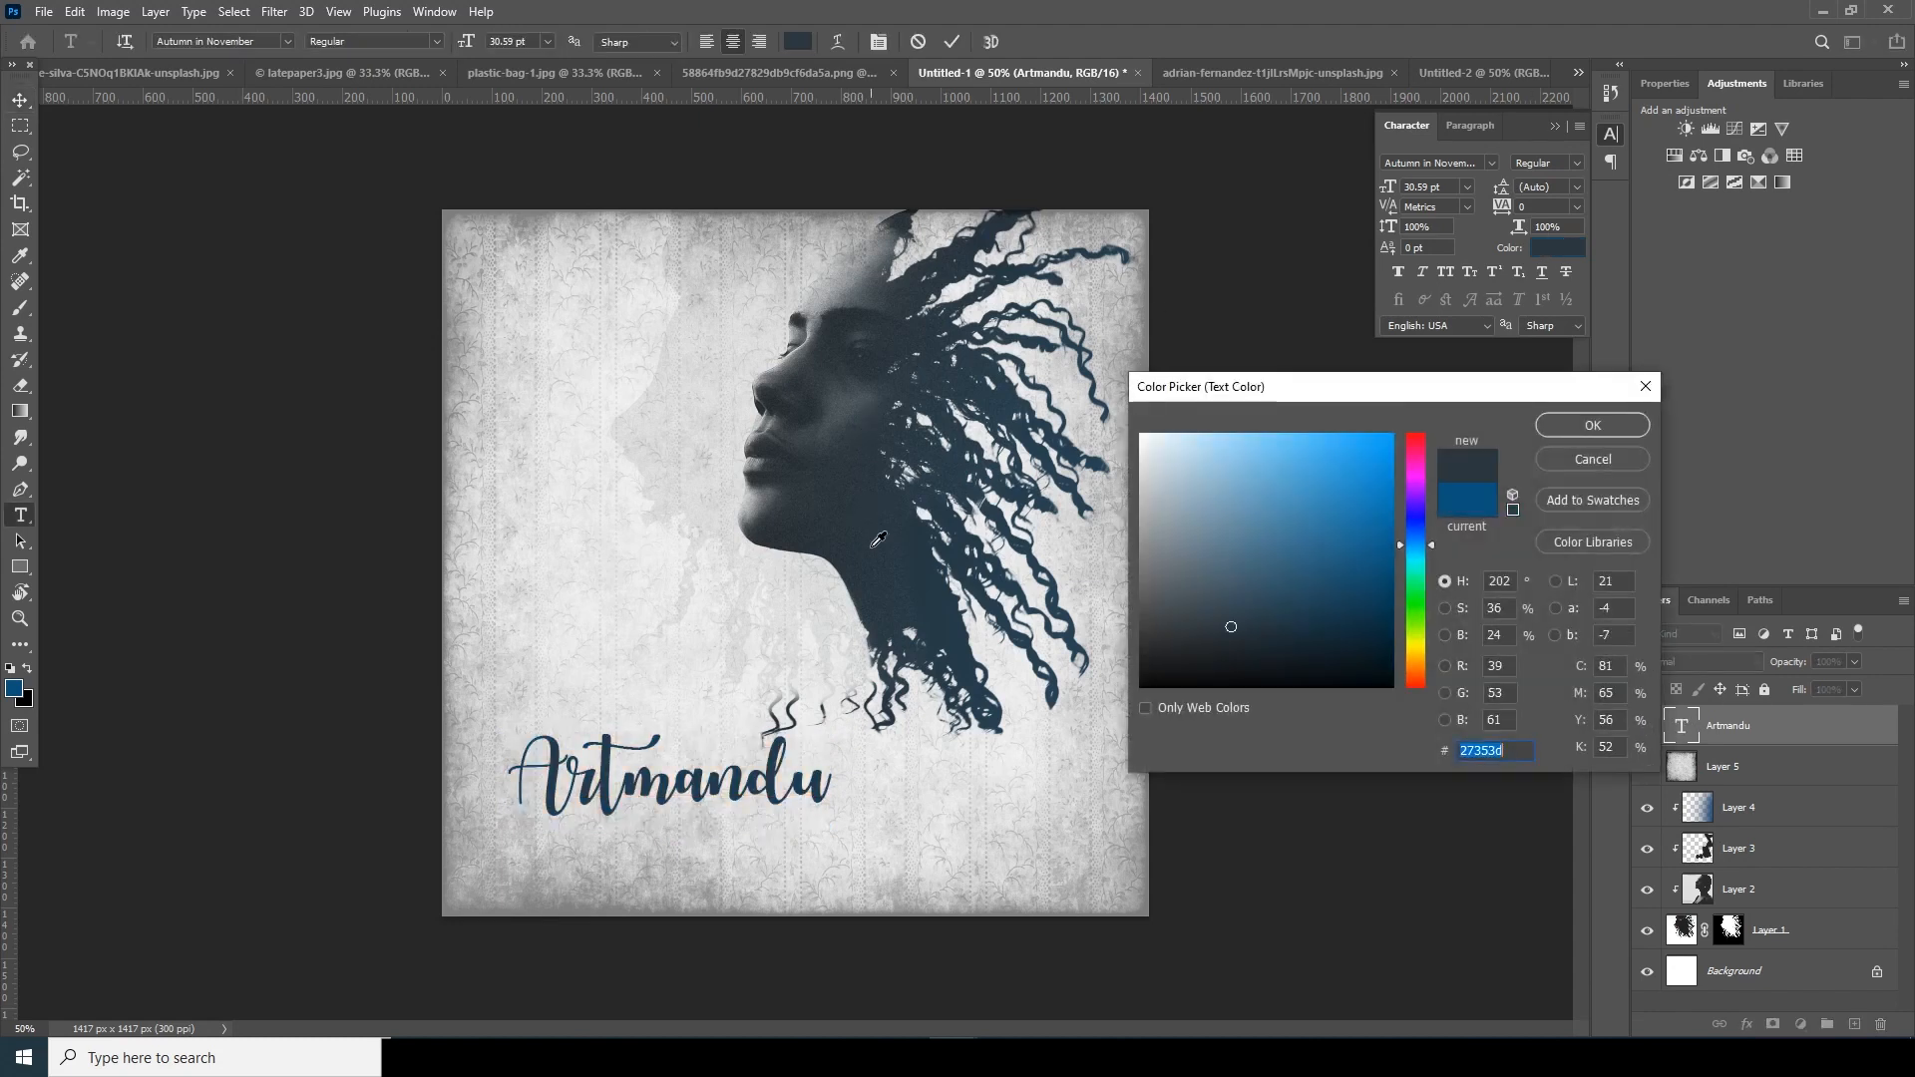
click(1592, 425)
click(20, 101)
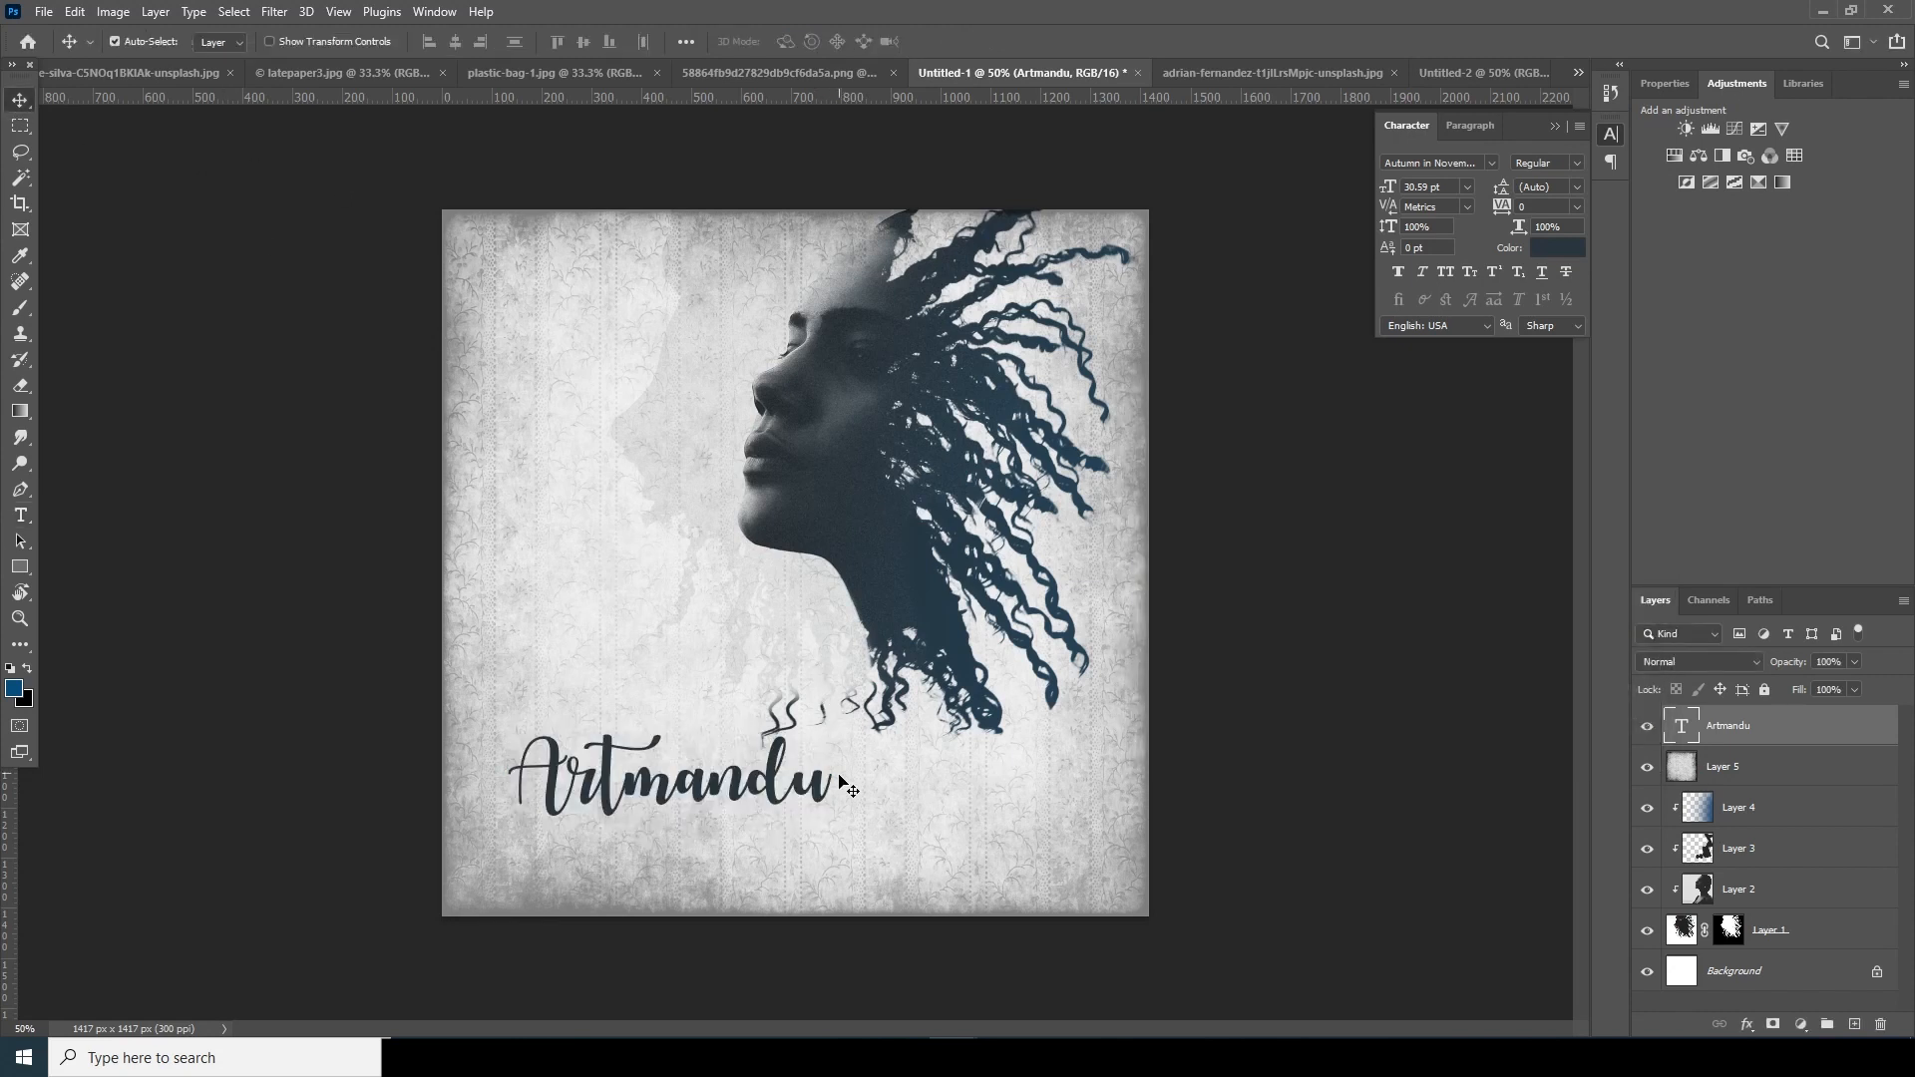
- Nudge the "Artmandu" title slightly downward
key(Down)
key(Down)
key(Down)
key(Down)
key(Up)
key(Up)
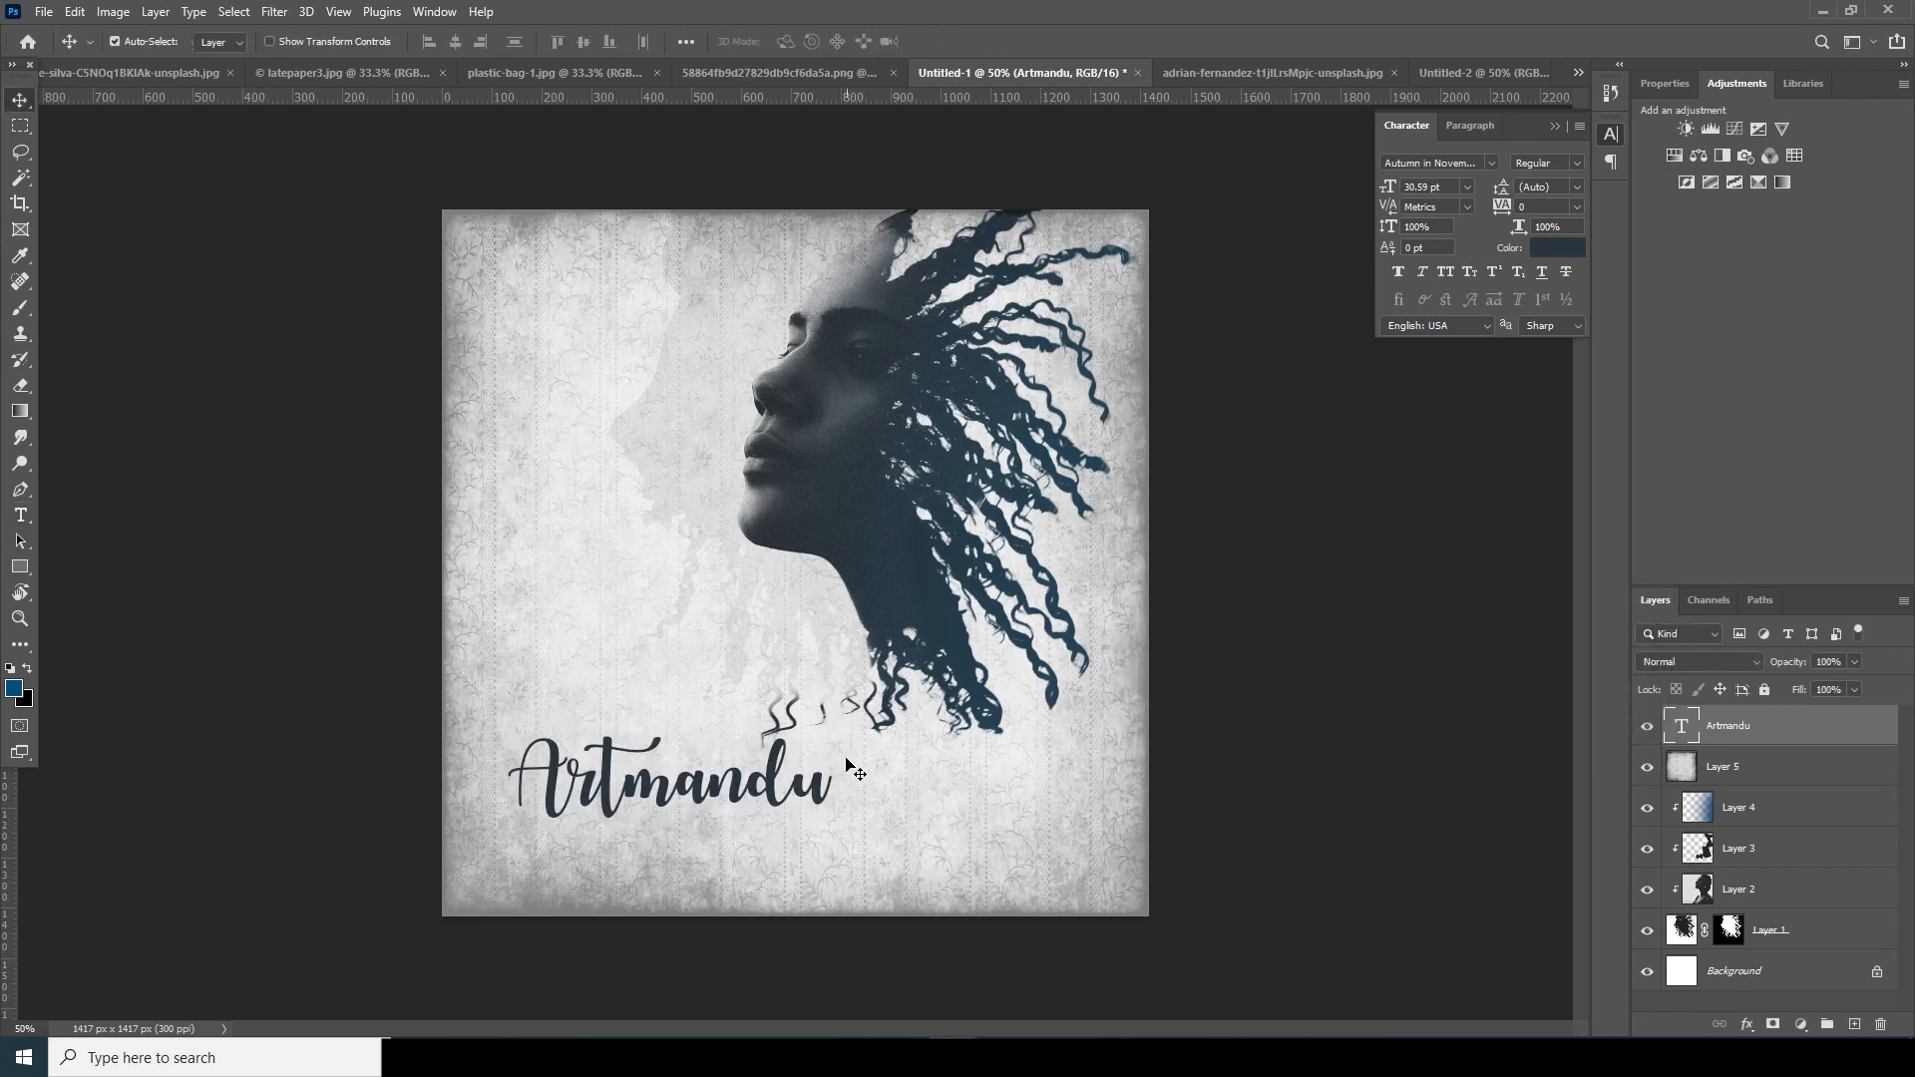
- Duplicate the title layer and replace the copy's text with "december feel"
key(ctrl+j)
double_click(1683, 735)
text(december fal)
- Reduce the "december feel" text to a font size of 10 pt
double_click(1677, 737)
drag(1445, 188, 1227, 184)
key(Down)
key(Down)
key(Down)
key(Down)
key(Down)
key(Down)
key(Down)
key(Down)
key(Down)
key(Down)
key(Down)
key(Down)
key(Down)
key(Down)
key(Down)
key(Down)
key(Down)
key(Down)
key(Down)
key(Down)
key(Down)
key(Down)
key(Down)
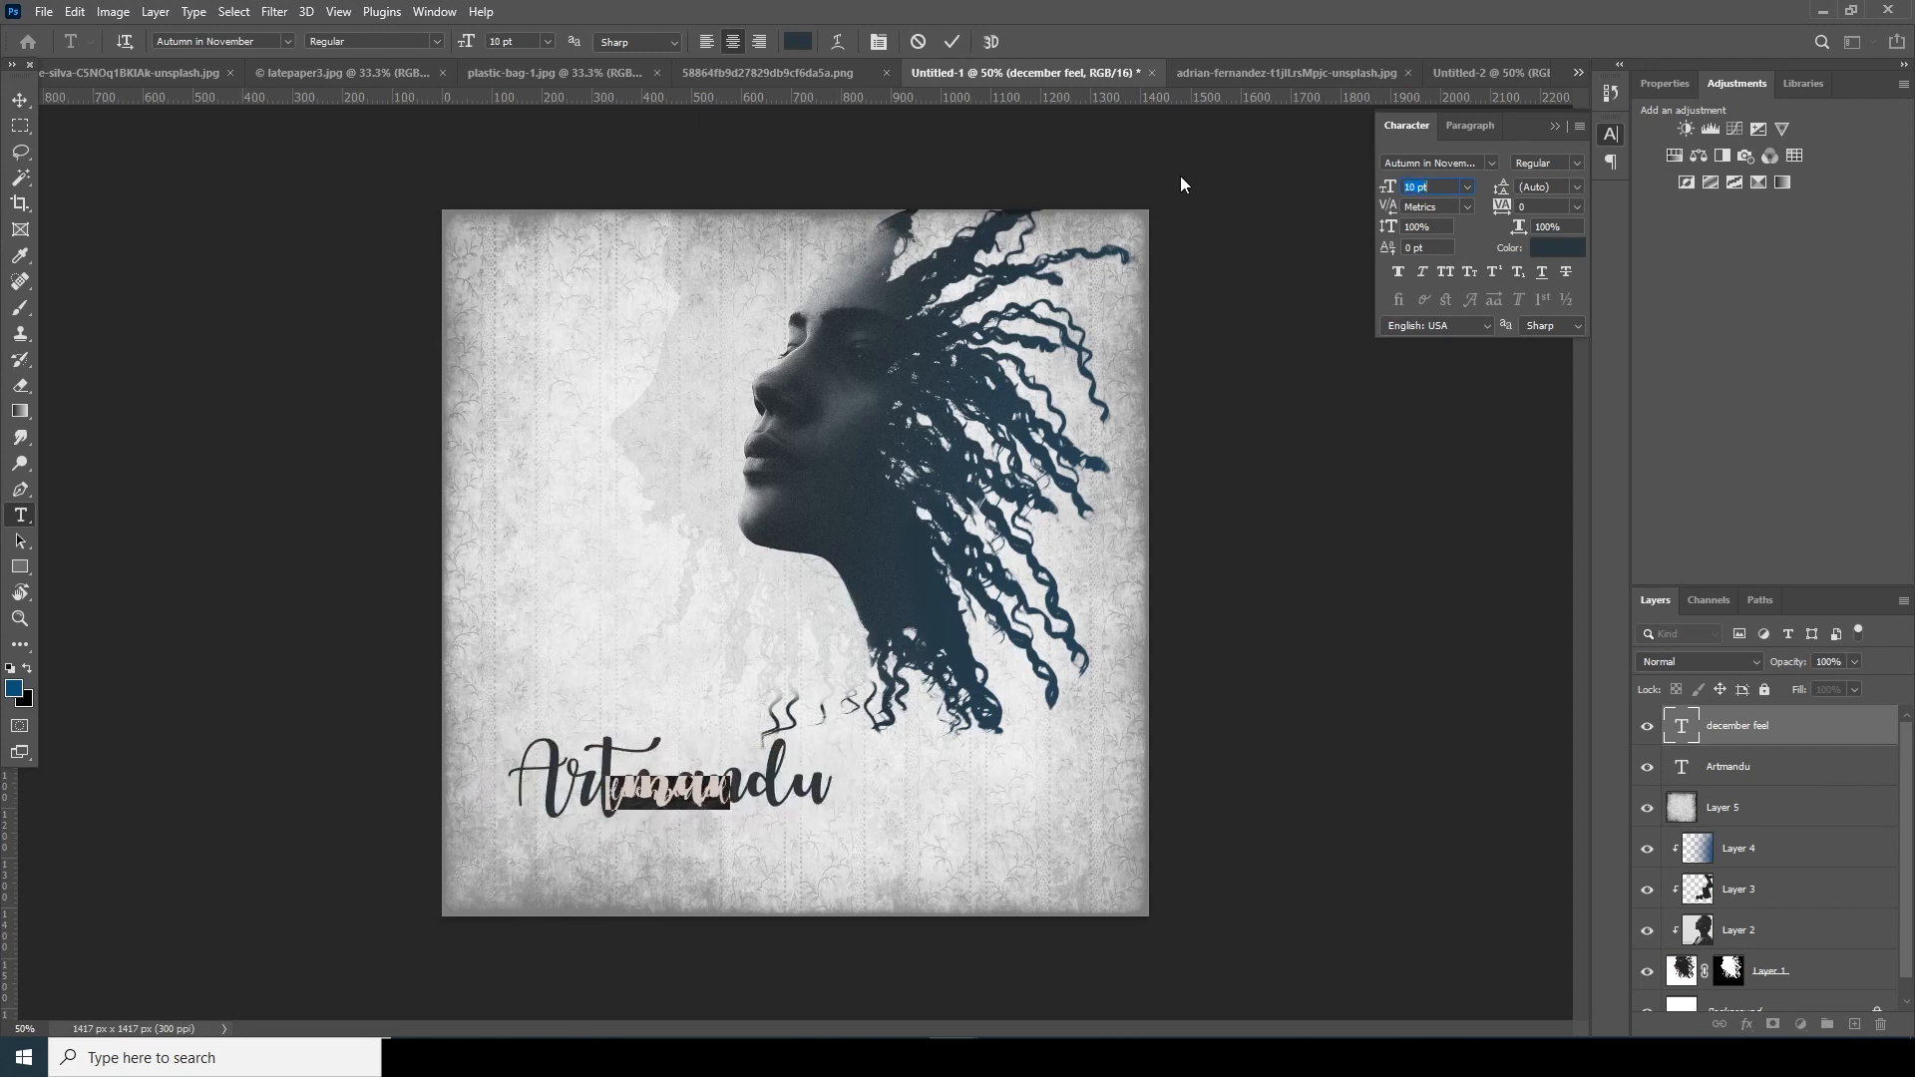
- Move the "december feel" text down so it sits just beneath the title
click(28, 100)
key(shift+Down)
key(shift+Down)
key(shift+Down)
key(shift+Down)
key(shift+Down)
key(Up)
key(Up)
key(Up)
- Set the font size of the "december feel" subtitle to 8 pt
double_click(1682, 729)
drag(1428, 188, 1332, 190)
key(Up)
key(Up)
key(Up)
key(Up)
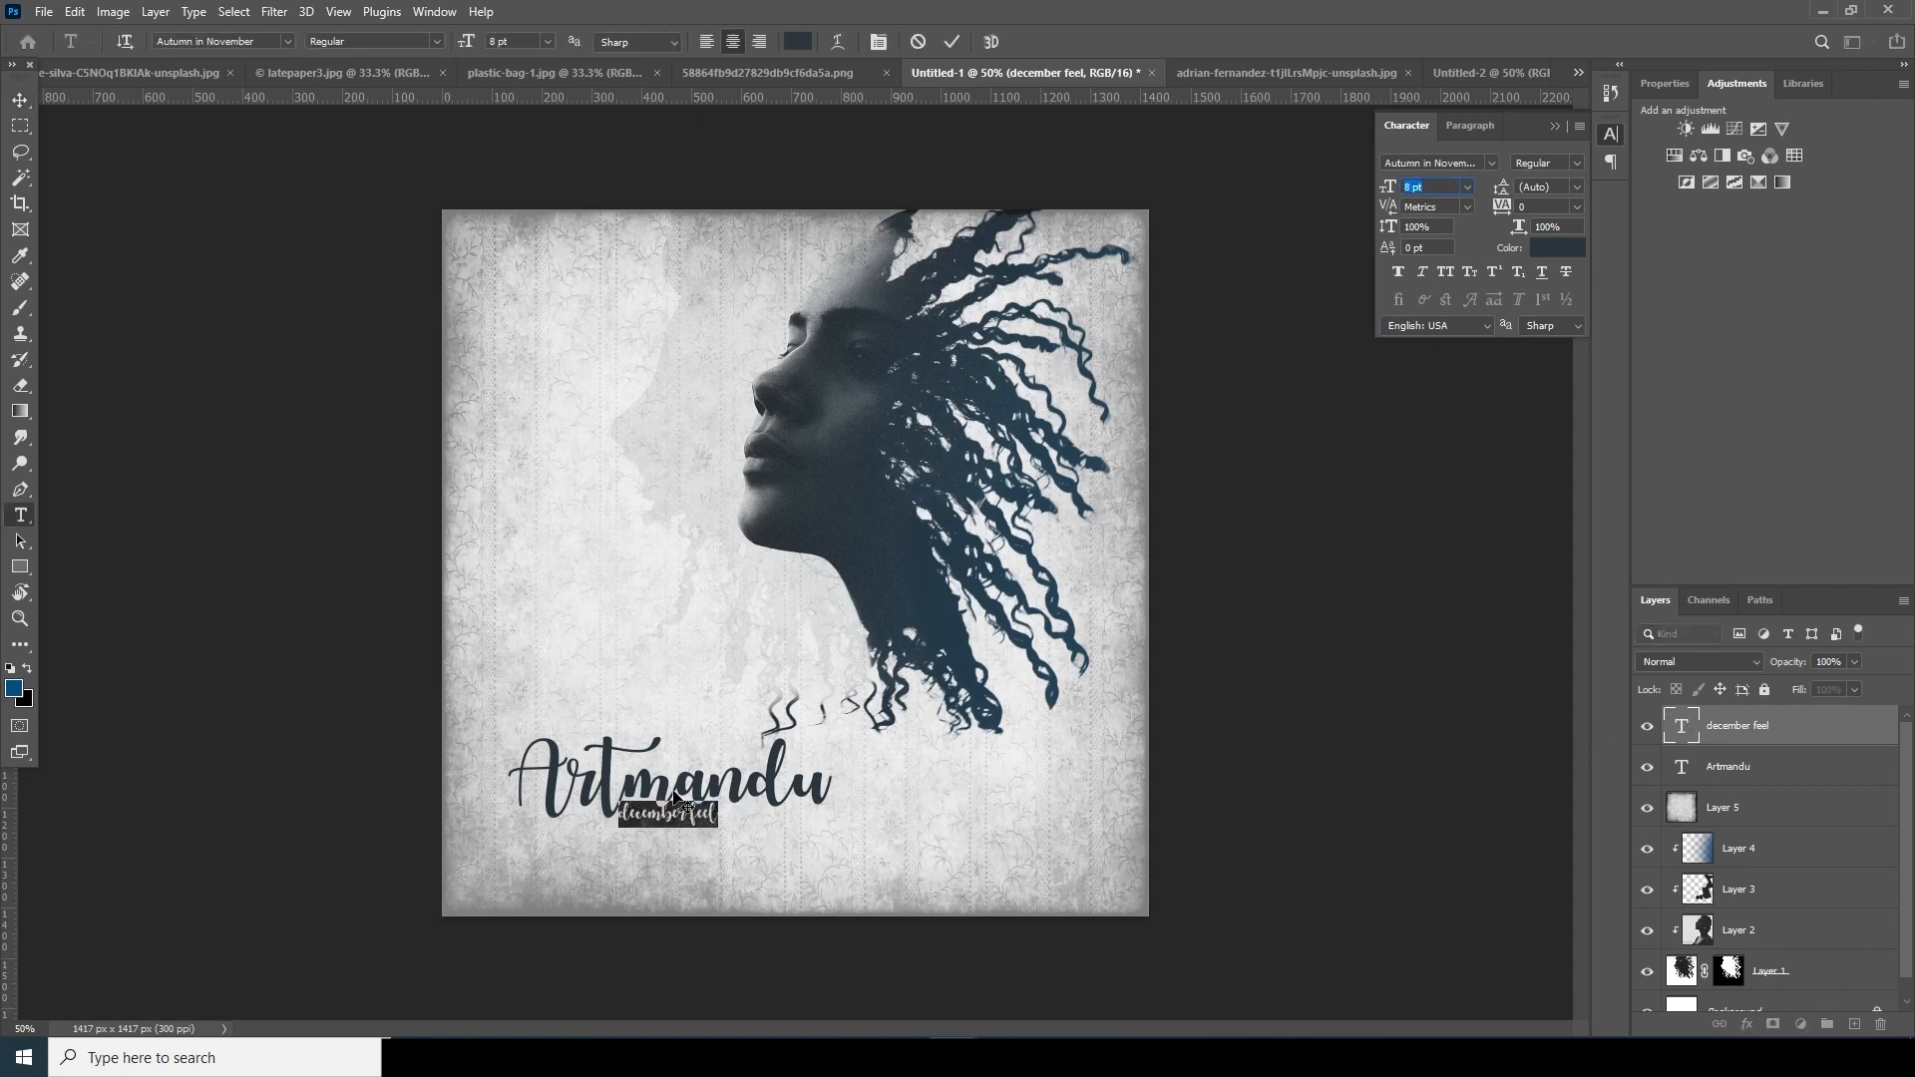
- Fine-tune the subtitle's position by nudging it slightly right and down under the title
click(20, 100)
key(Right)
key(Down)
key(Right)
key(Down)
key(Right)
key(Right)
key(Up)
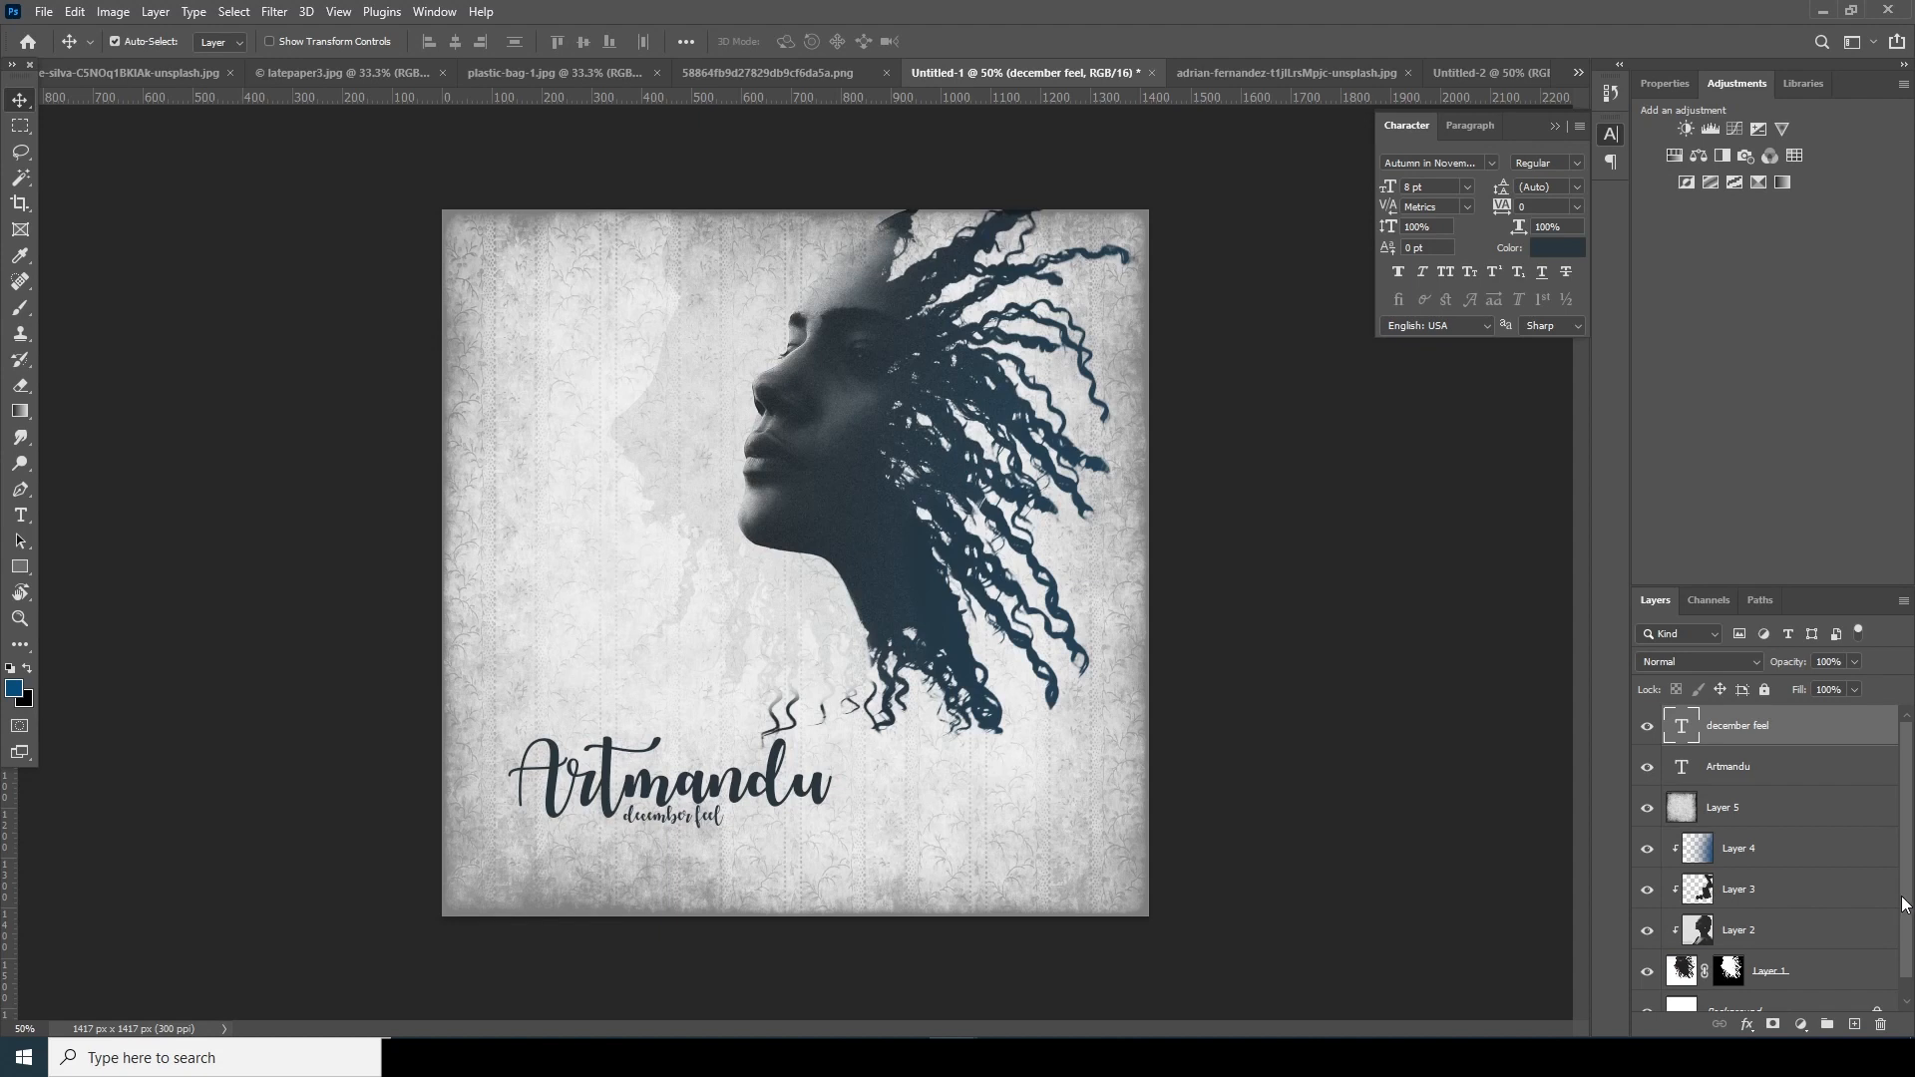
scroll(1903, 905, down, 1)
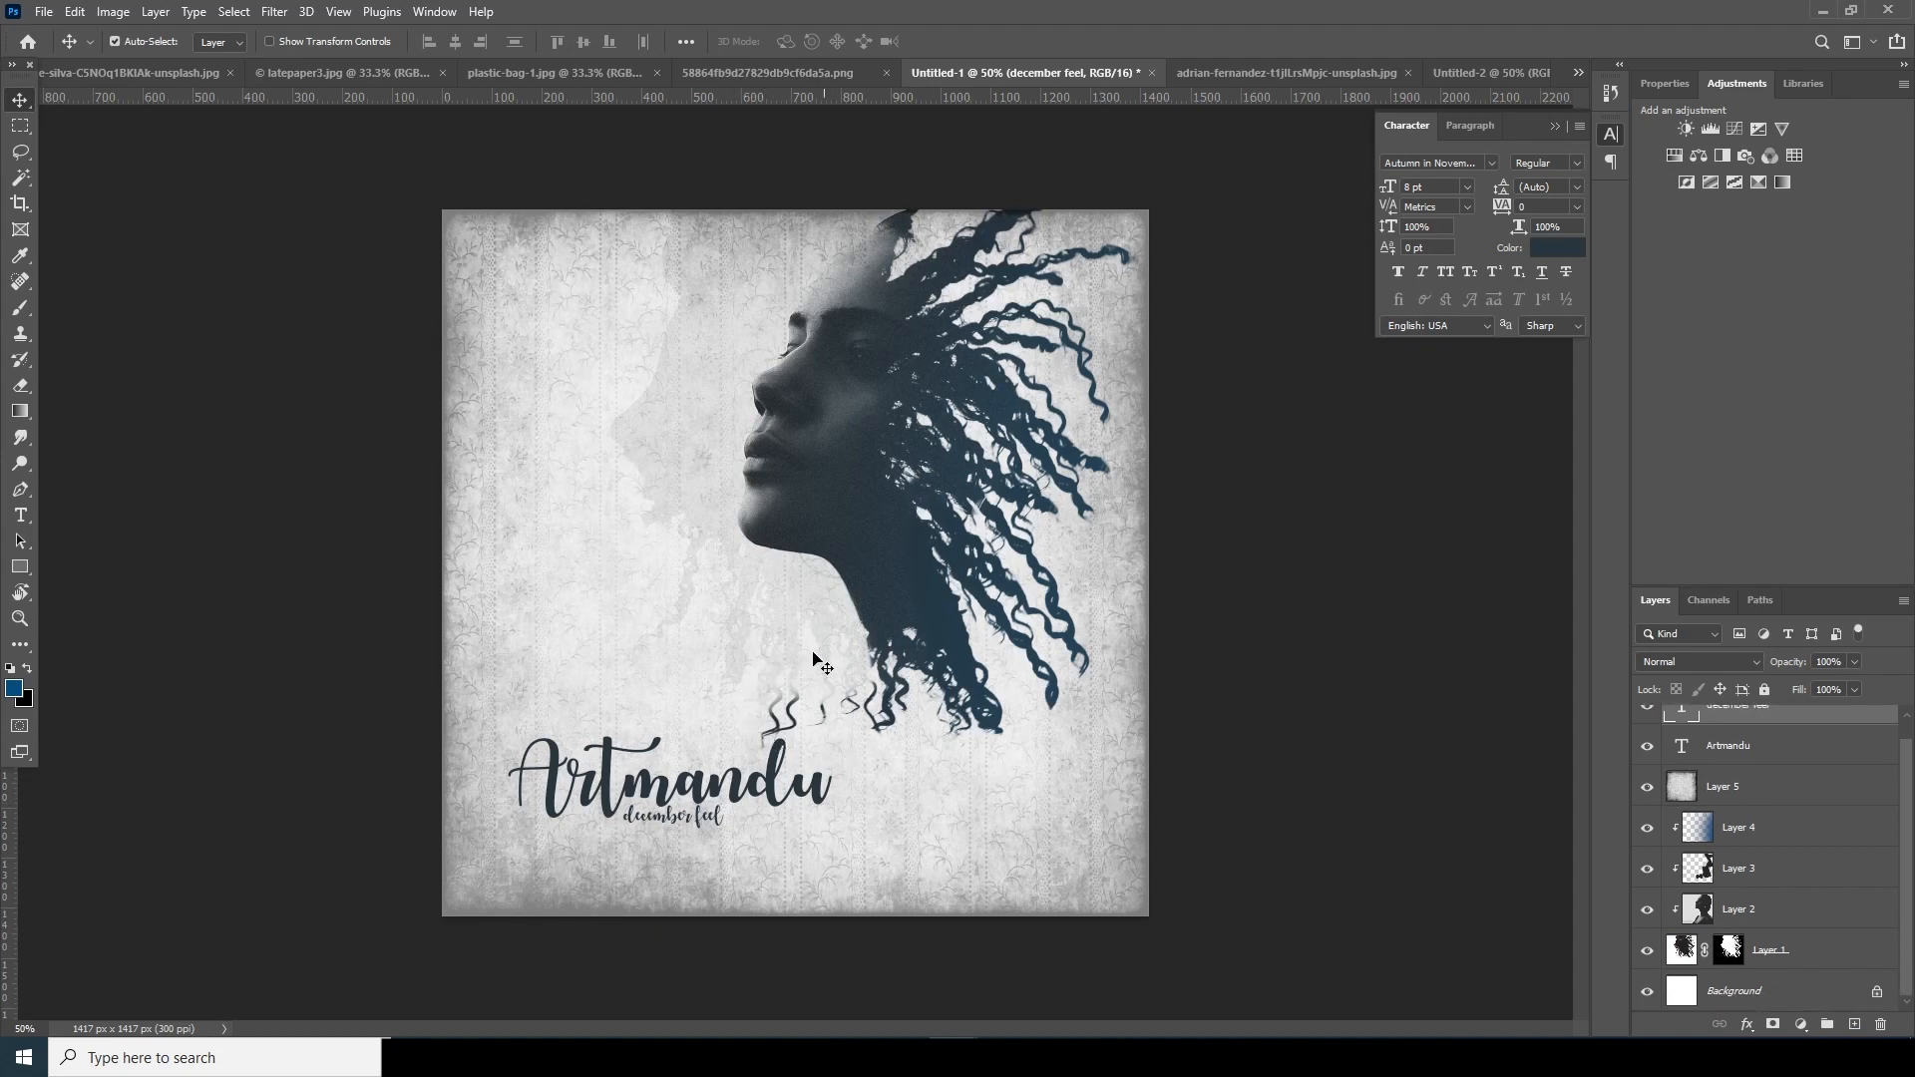
- Add a new clipped layer beneath Layer 2 and erase the dark curls above the title on Layer 3 with a 600 px soft eraser
click(1704, 871)
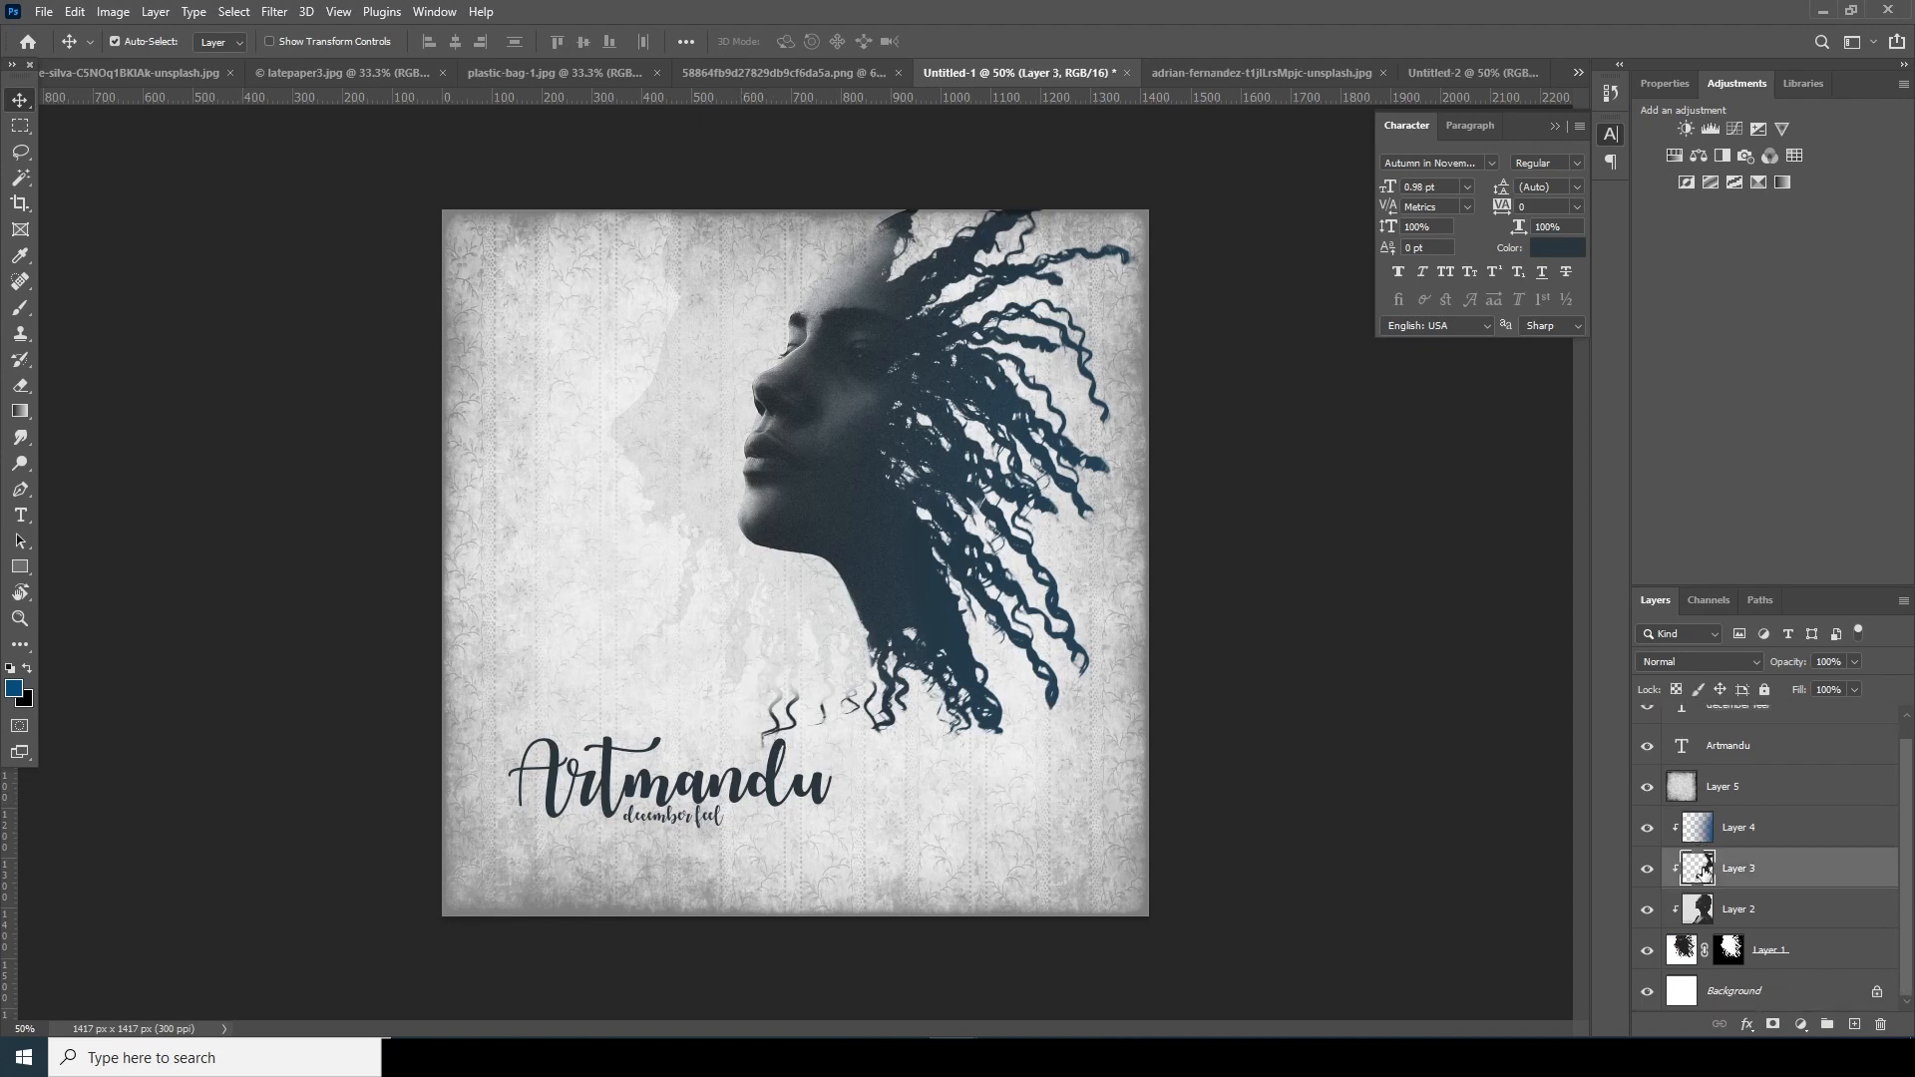
click(1853, 1025)
key(e)
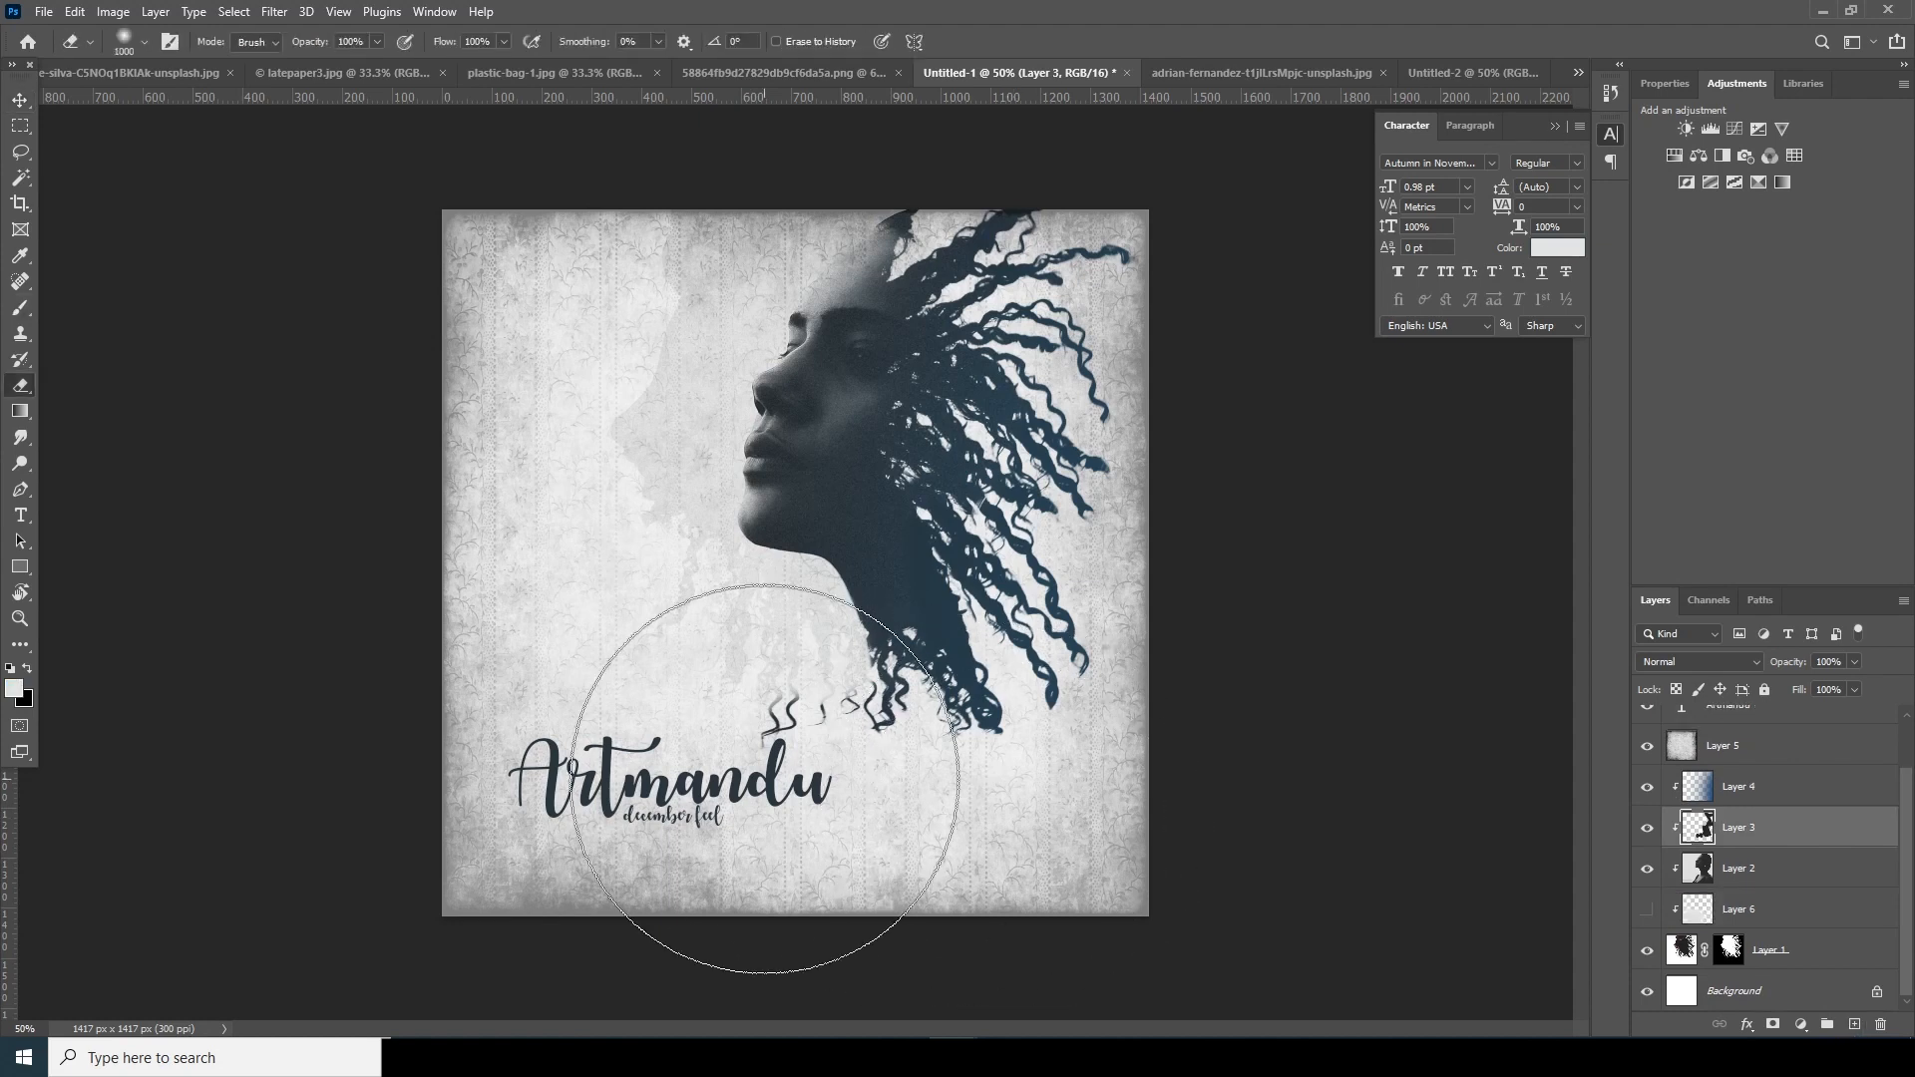
key(bracketleft)
key(bracketleft)
key(bracketleft)
key(bracketleft)
drag(692, 725, 720, 710)
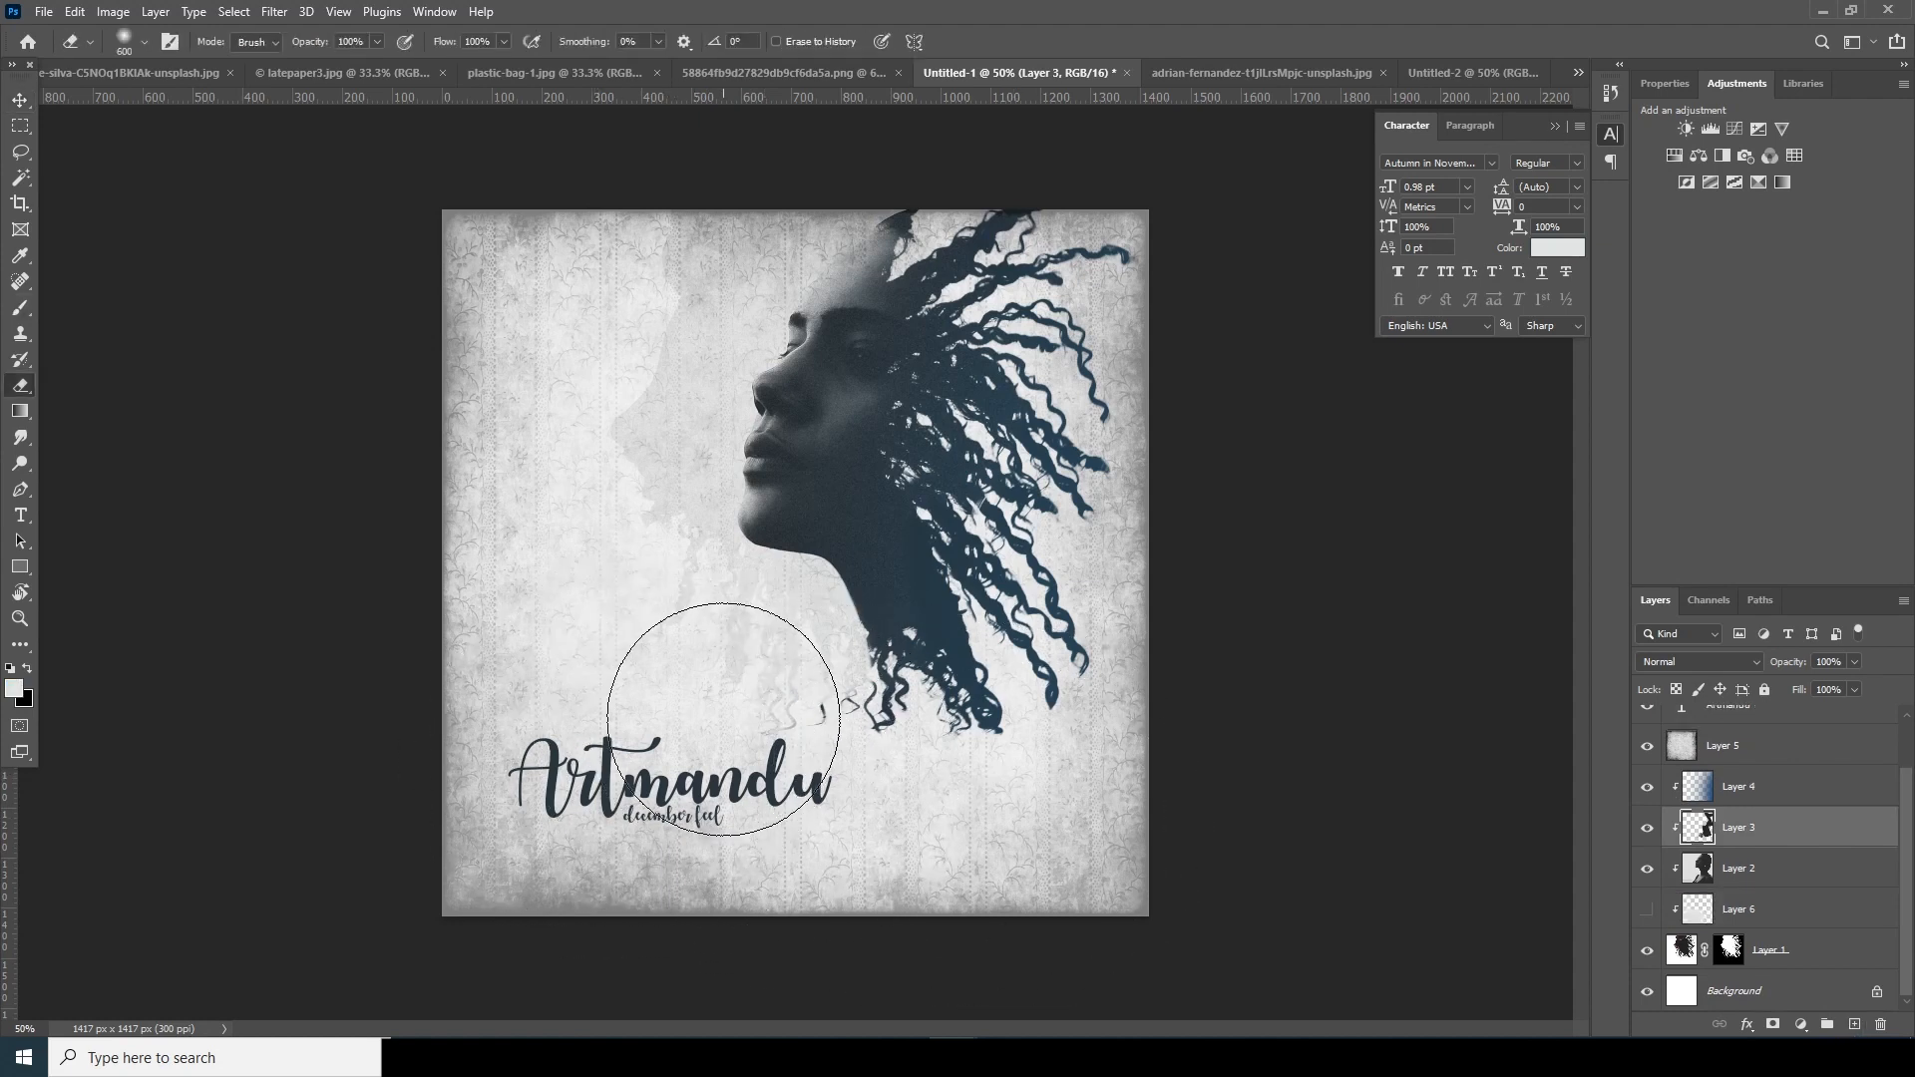
key(bracketleft)
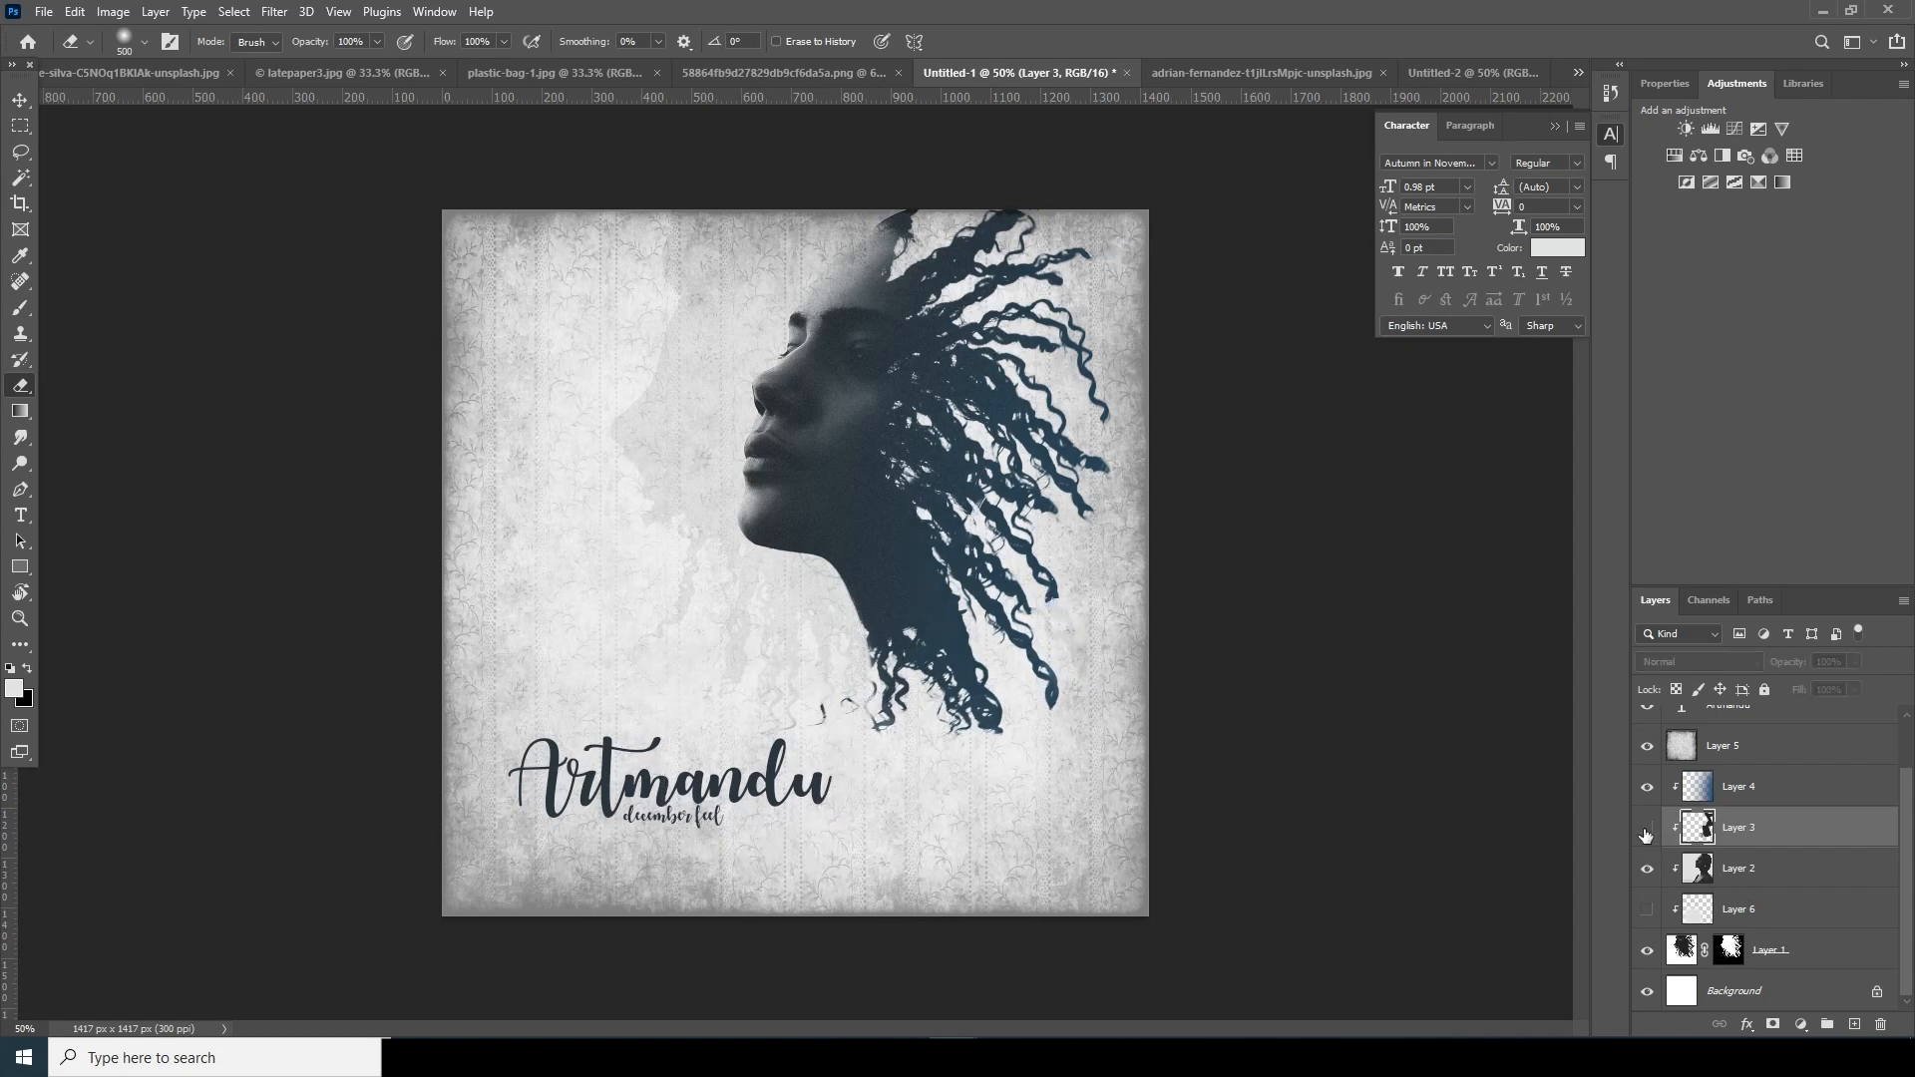
- Add a new clipped layer above Layer 2 and sample a light grey from the ghosted silhouette as the paint colour
click(1658, 873)
click(1658, 873)
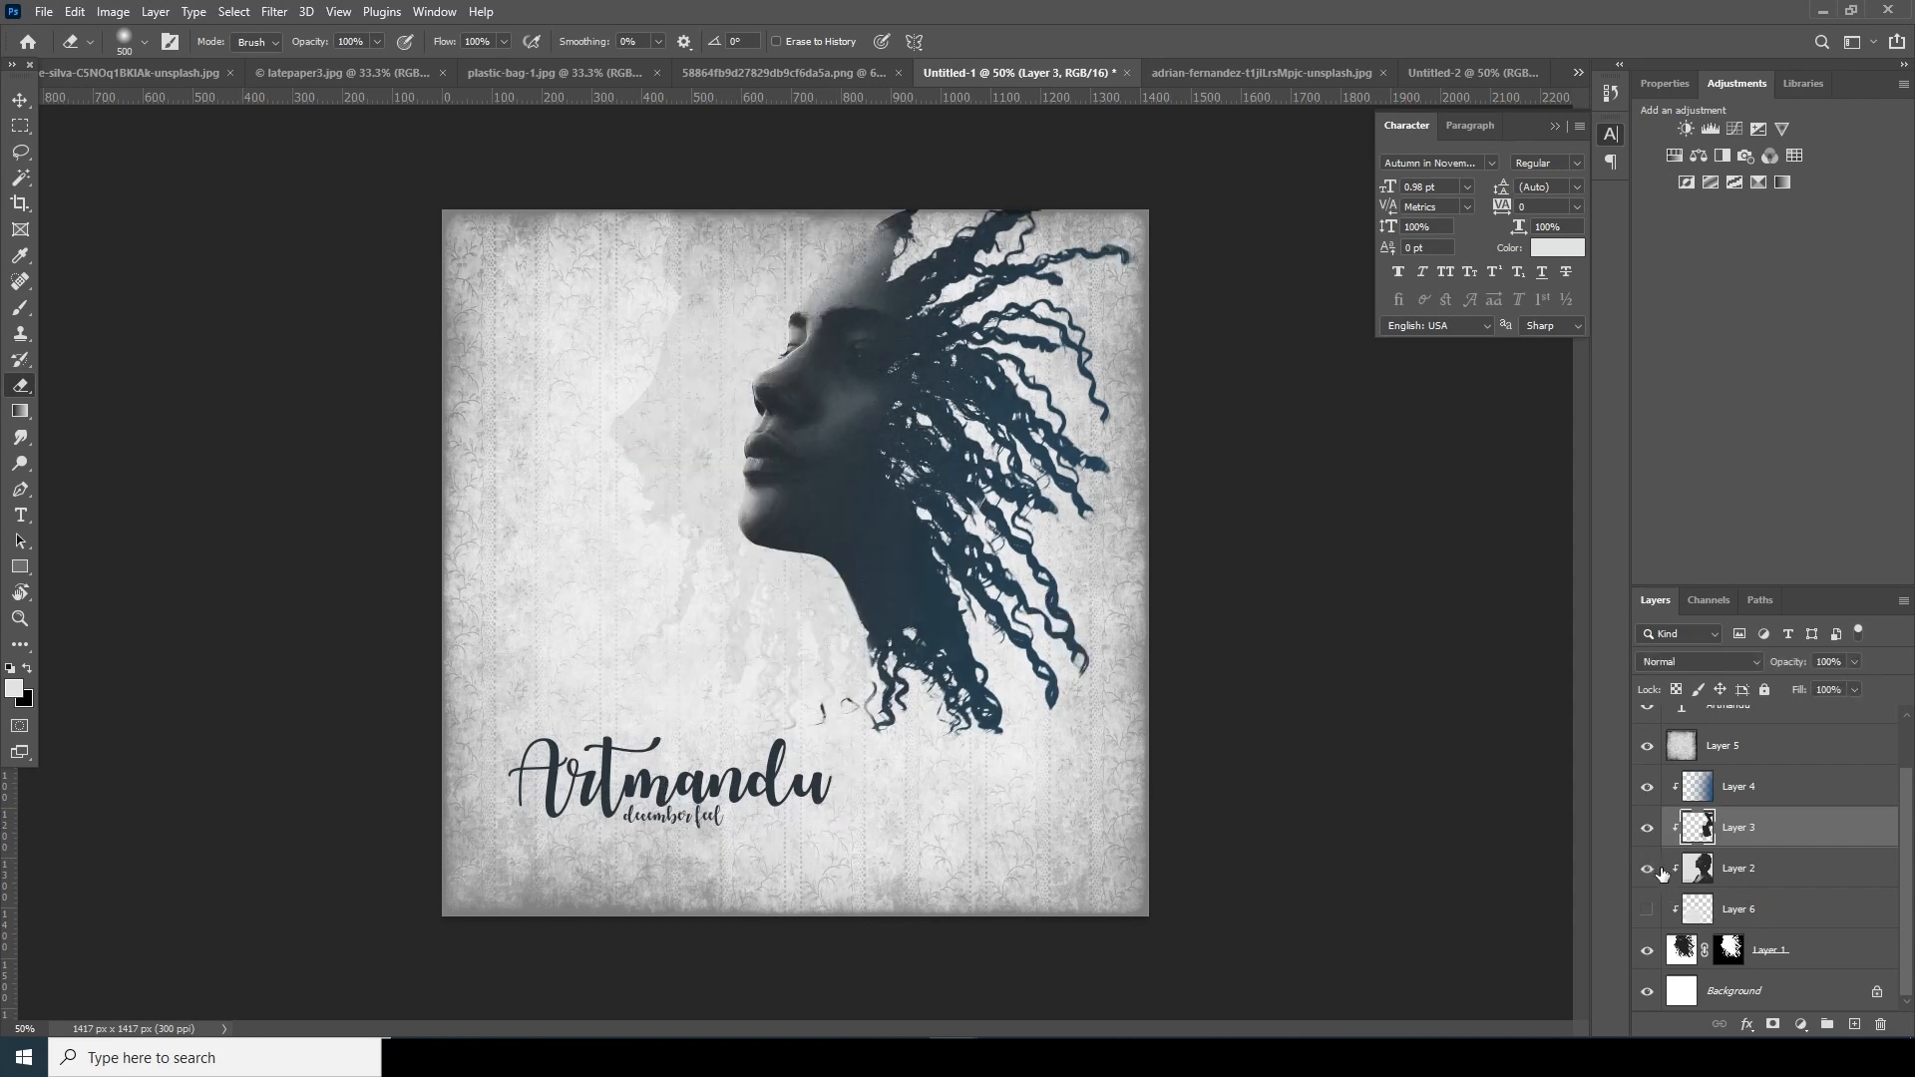
click(1695, 883)
click(1853, 1025)
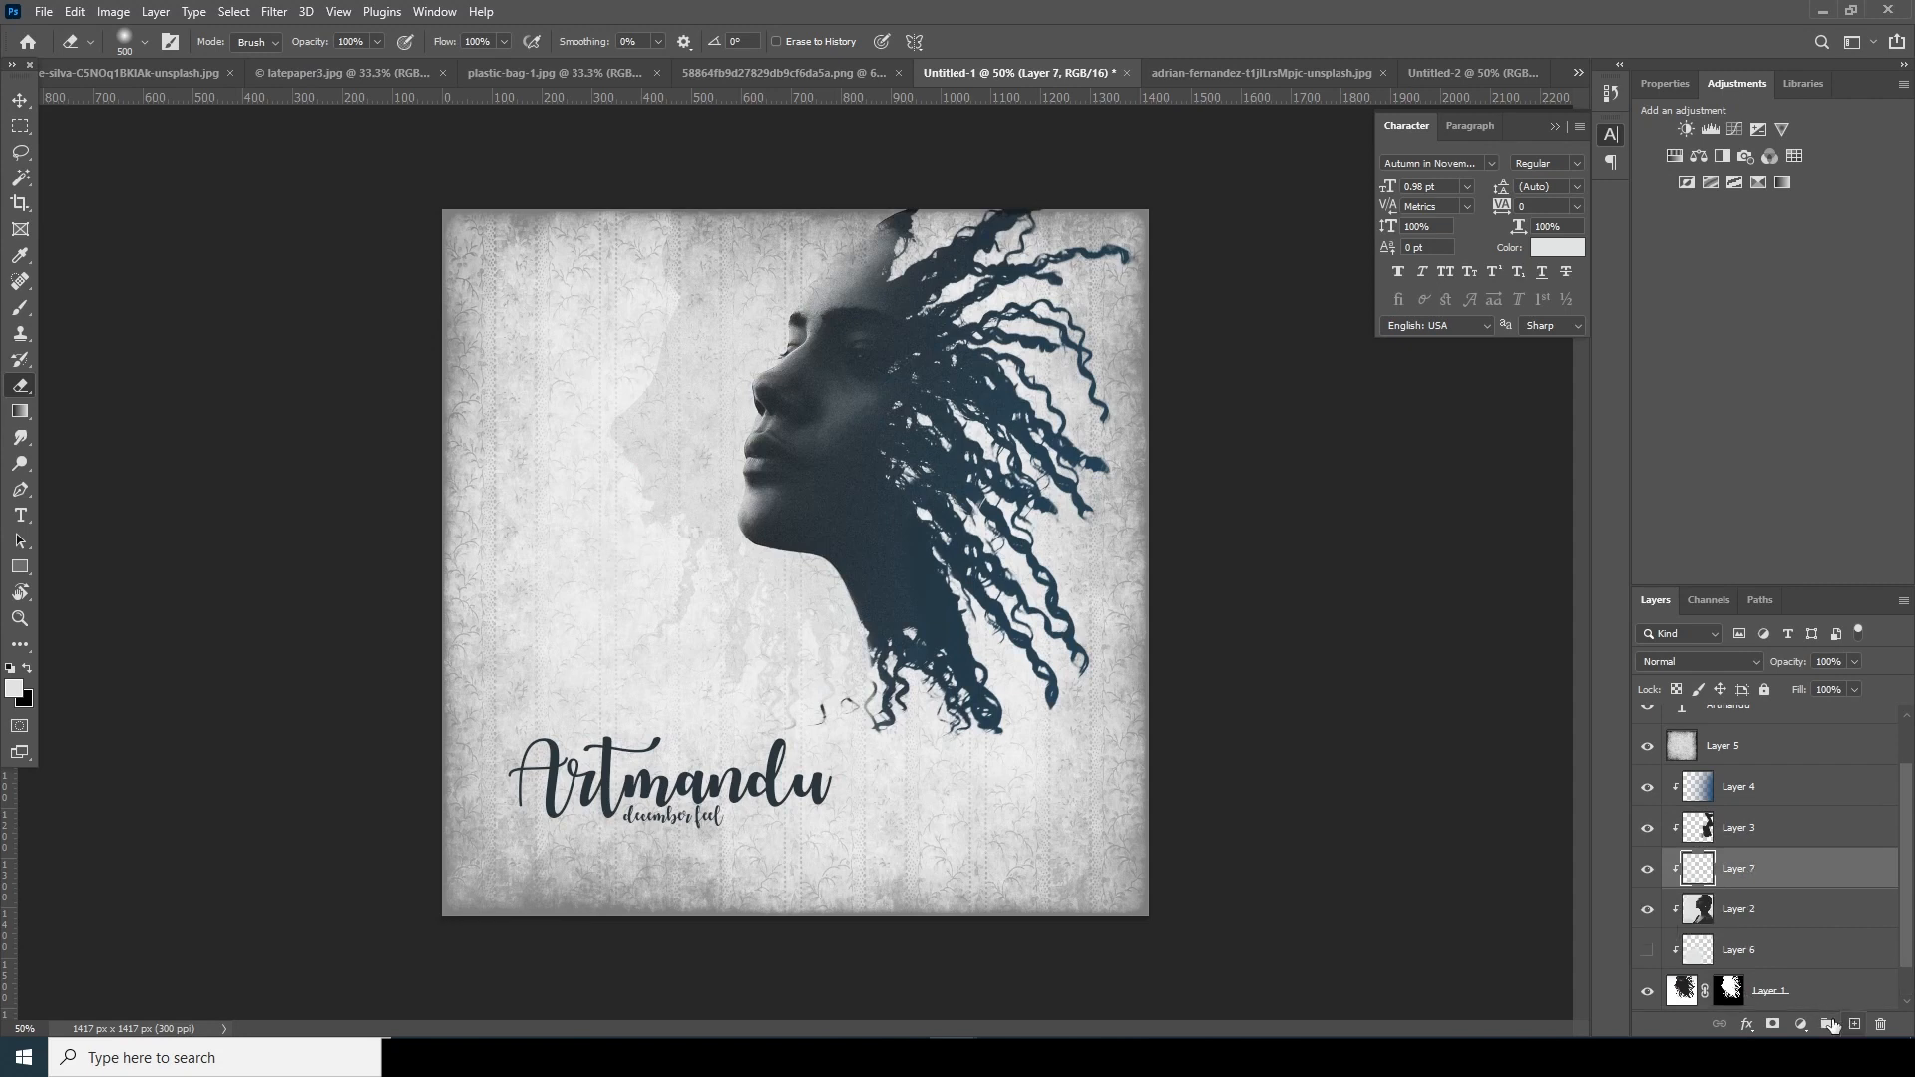
click(14, 688)
click(835, 651)
click(1564, 424)
- Paint light grey over the remaining dark curls above the title, using a soft brush enlarged to 600 px
key(b)
key(bracketleft)
key(bracketleft)
key(bracketleft)
key(bracketleft)
key(bracketleft)
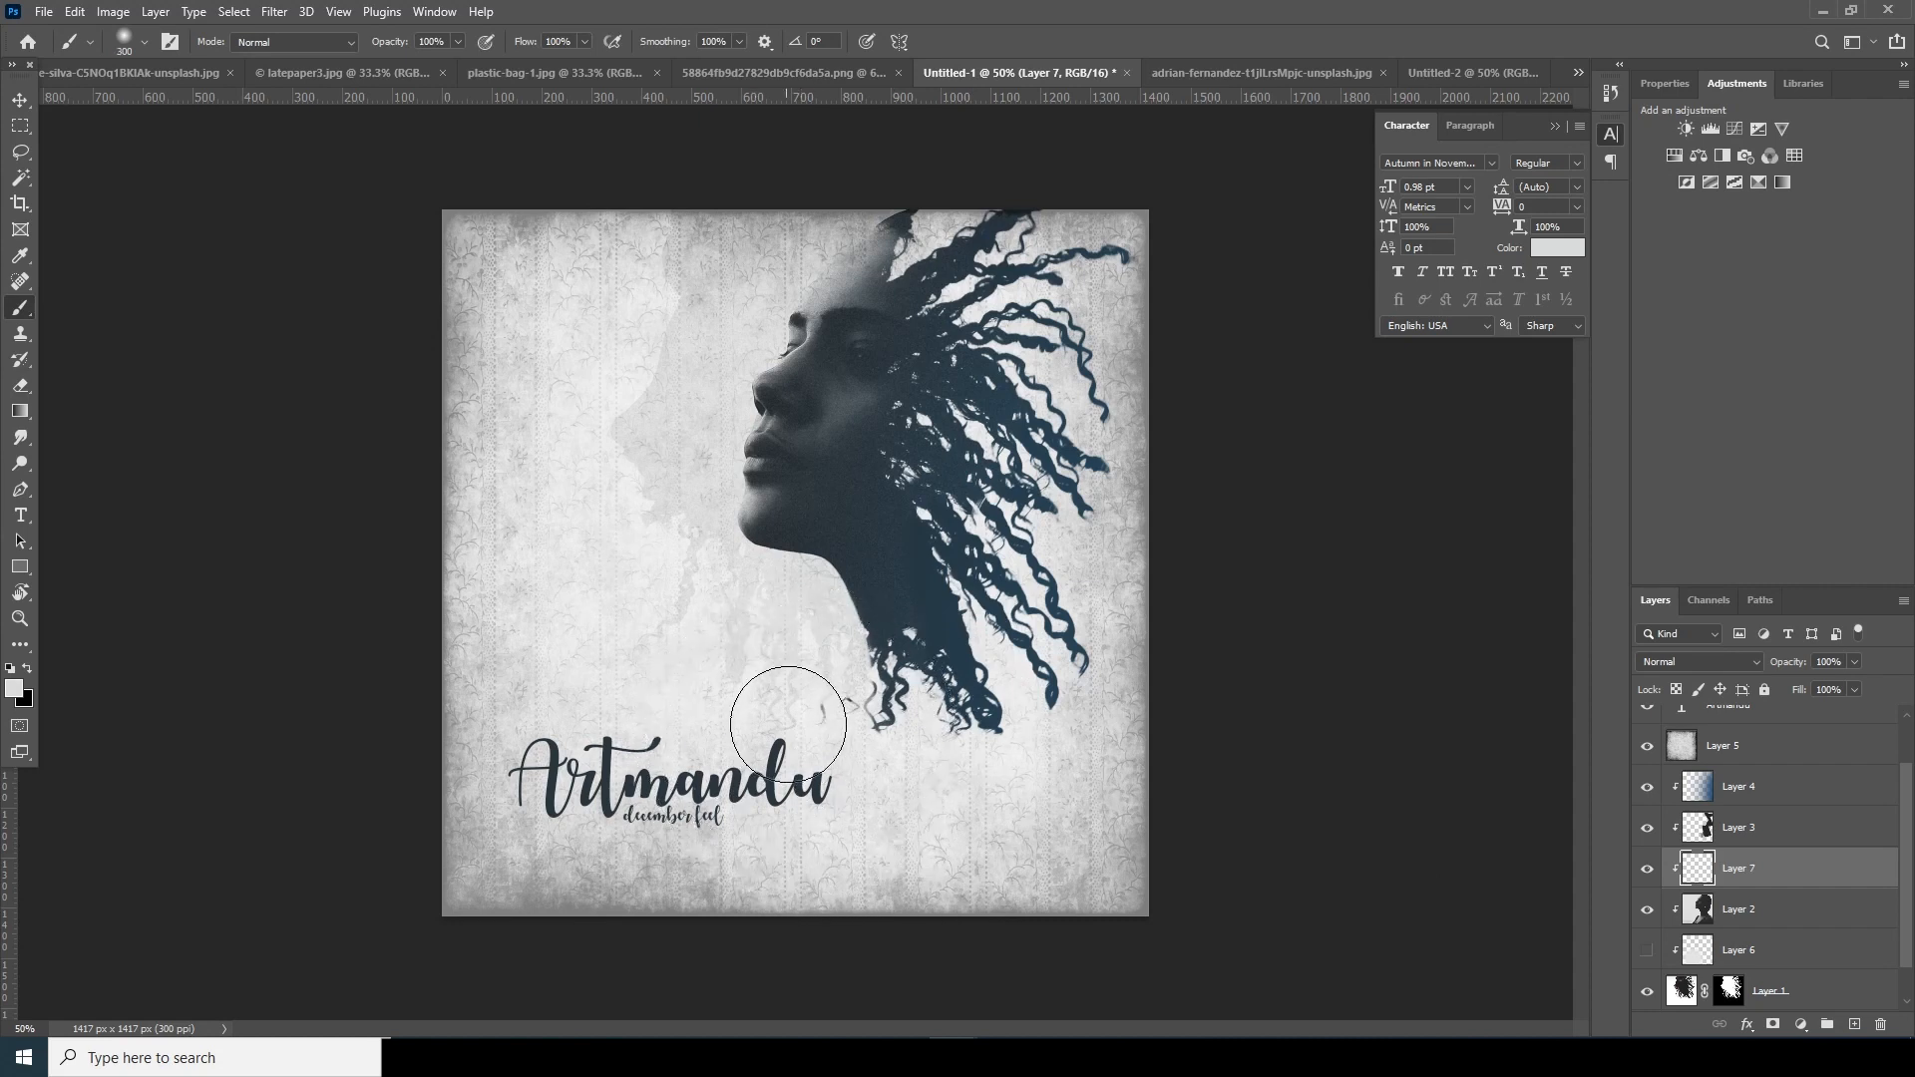
key(bracketright)
key(bracketright)
key(bracketright)
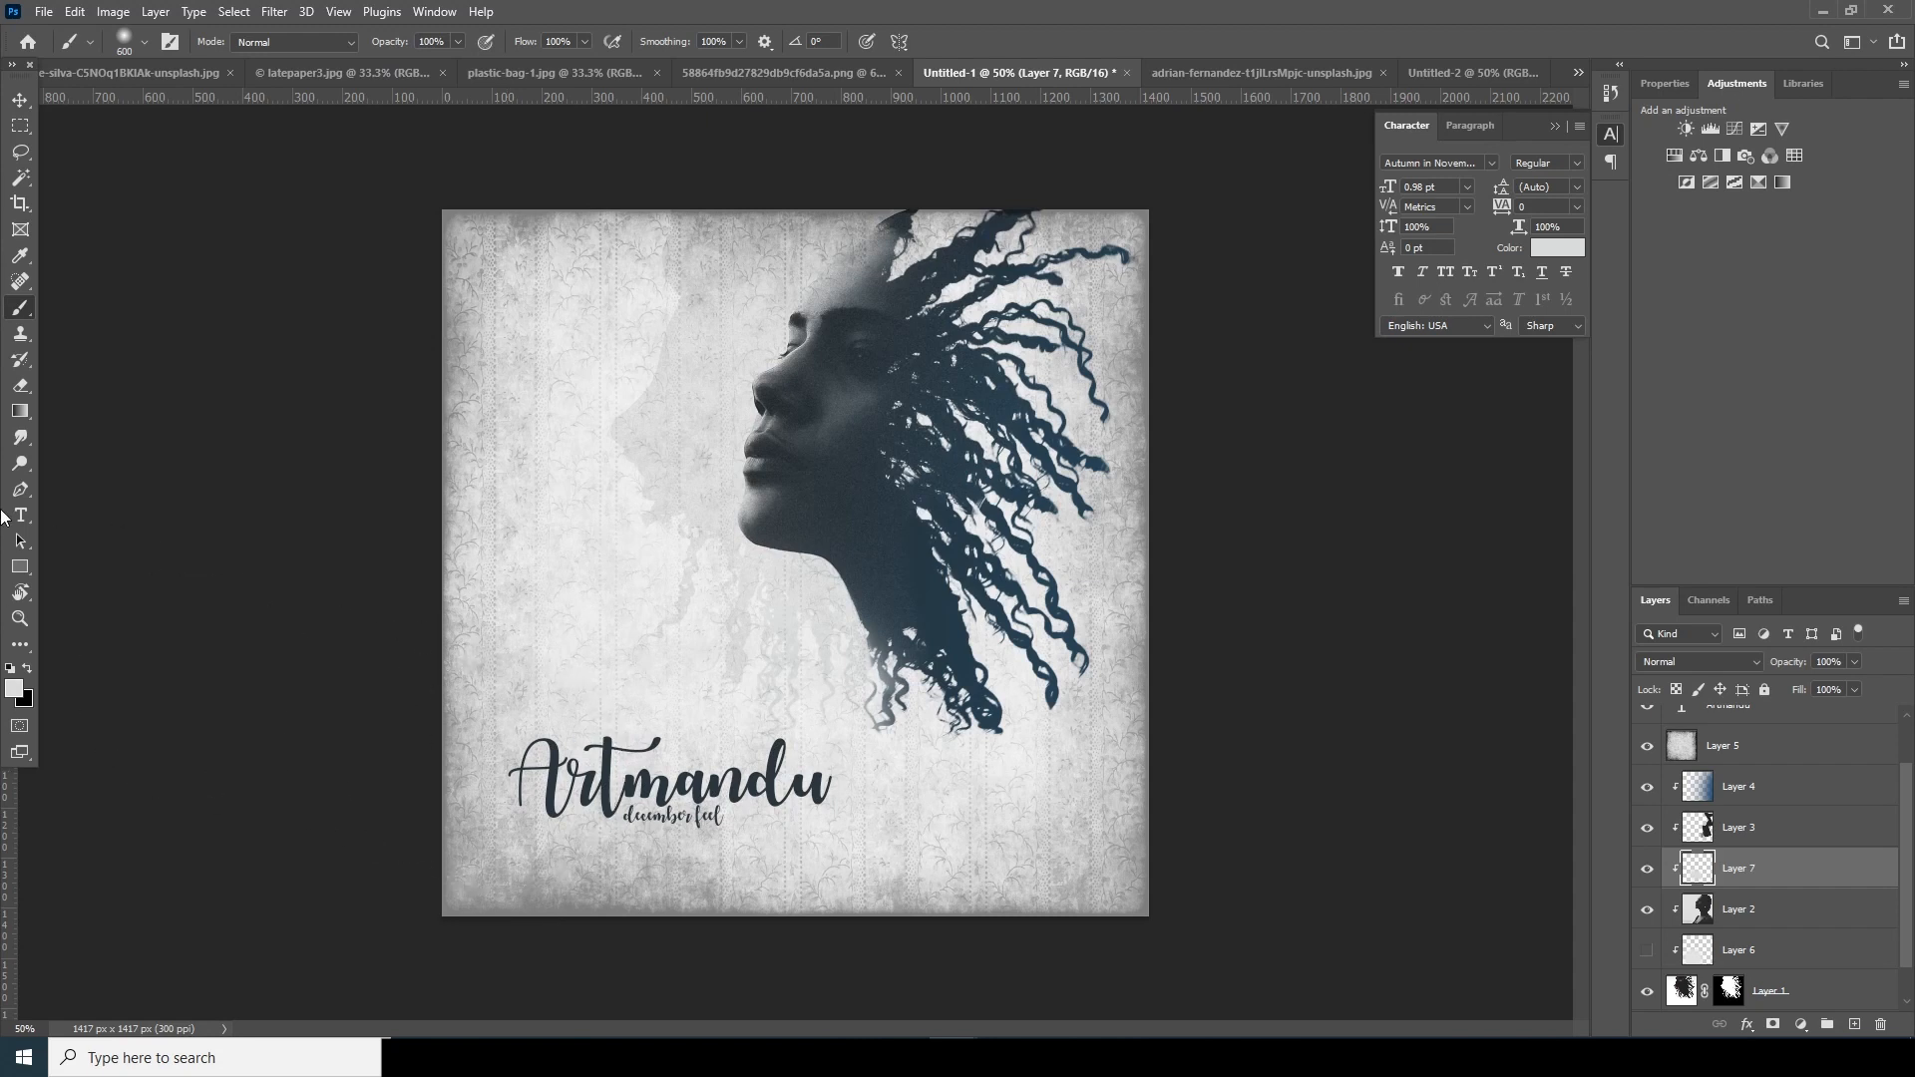
- Move the light grey paint layer above Layer 4 in the clipped stack
drag(1741, 868, 1732, 773)
key(ctrl+minus)
key(ctrl+minus)
key(ctrl+plus)
key(ctrl+plus)
key(ctrl+plus)
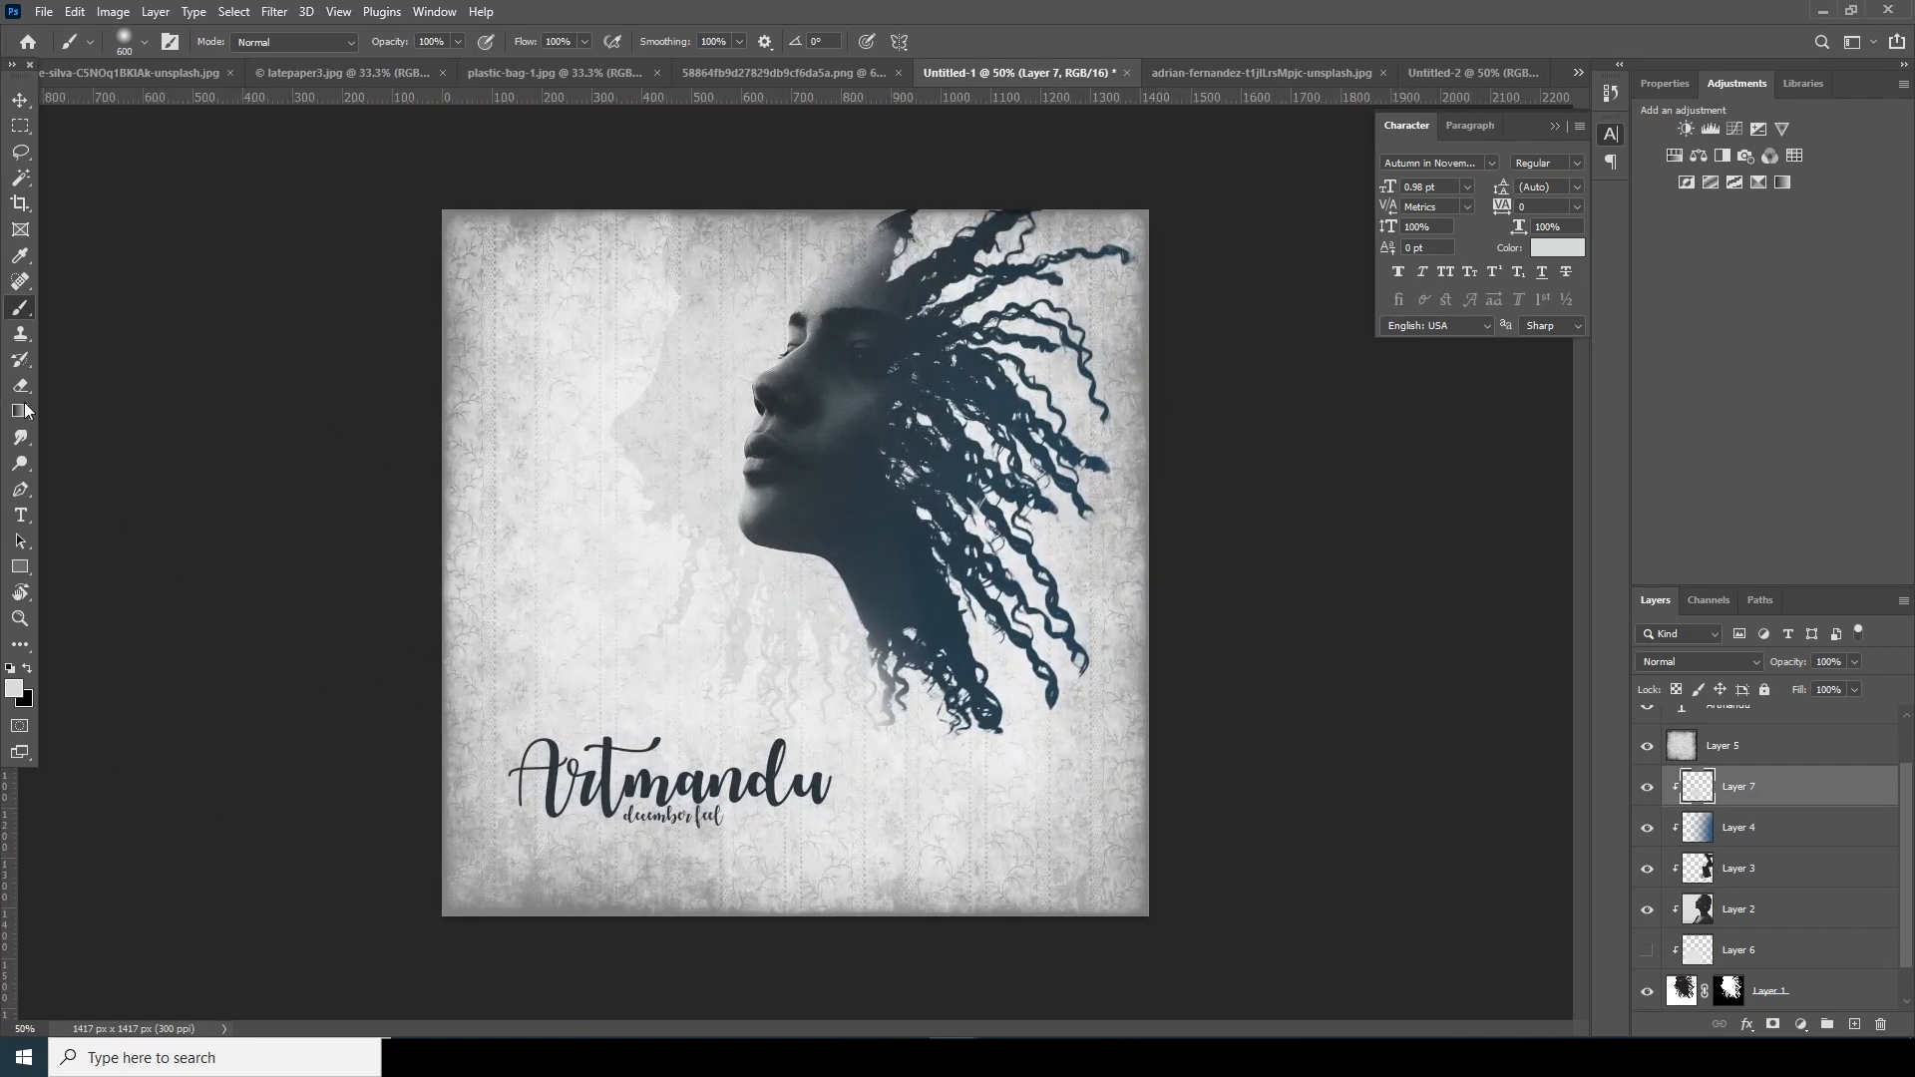
- Add the text "soul music" in the Creattion Demo font, dark blue at 41.5 pt, to the right of the subtitle
click(20, 515)
click(906, 832)
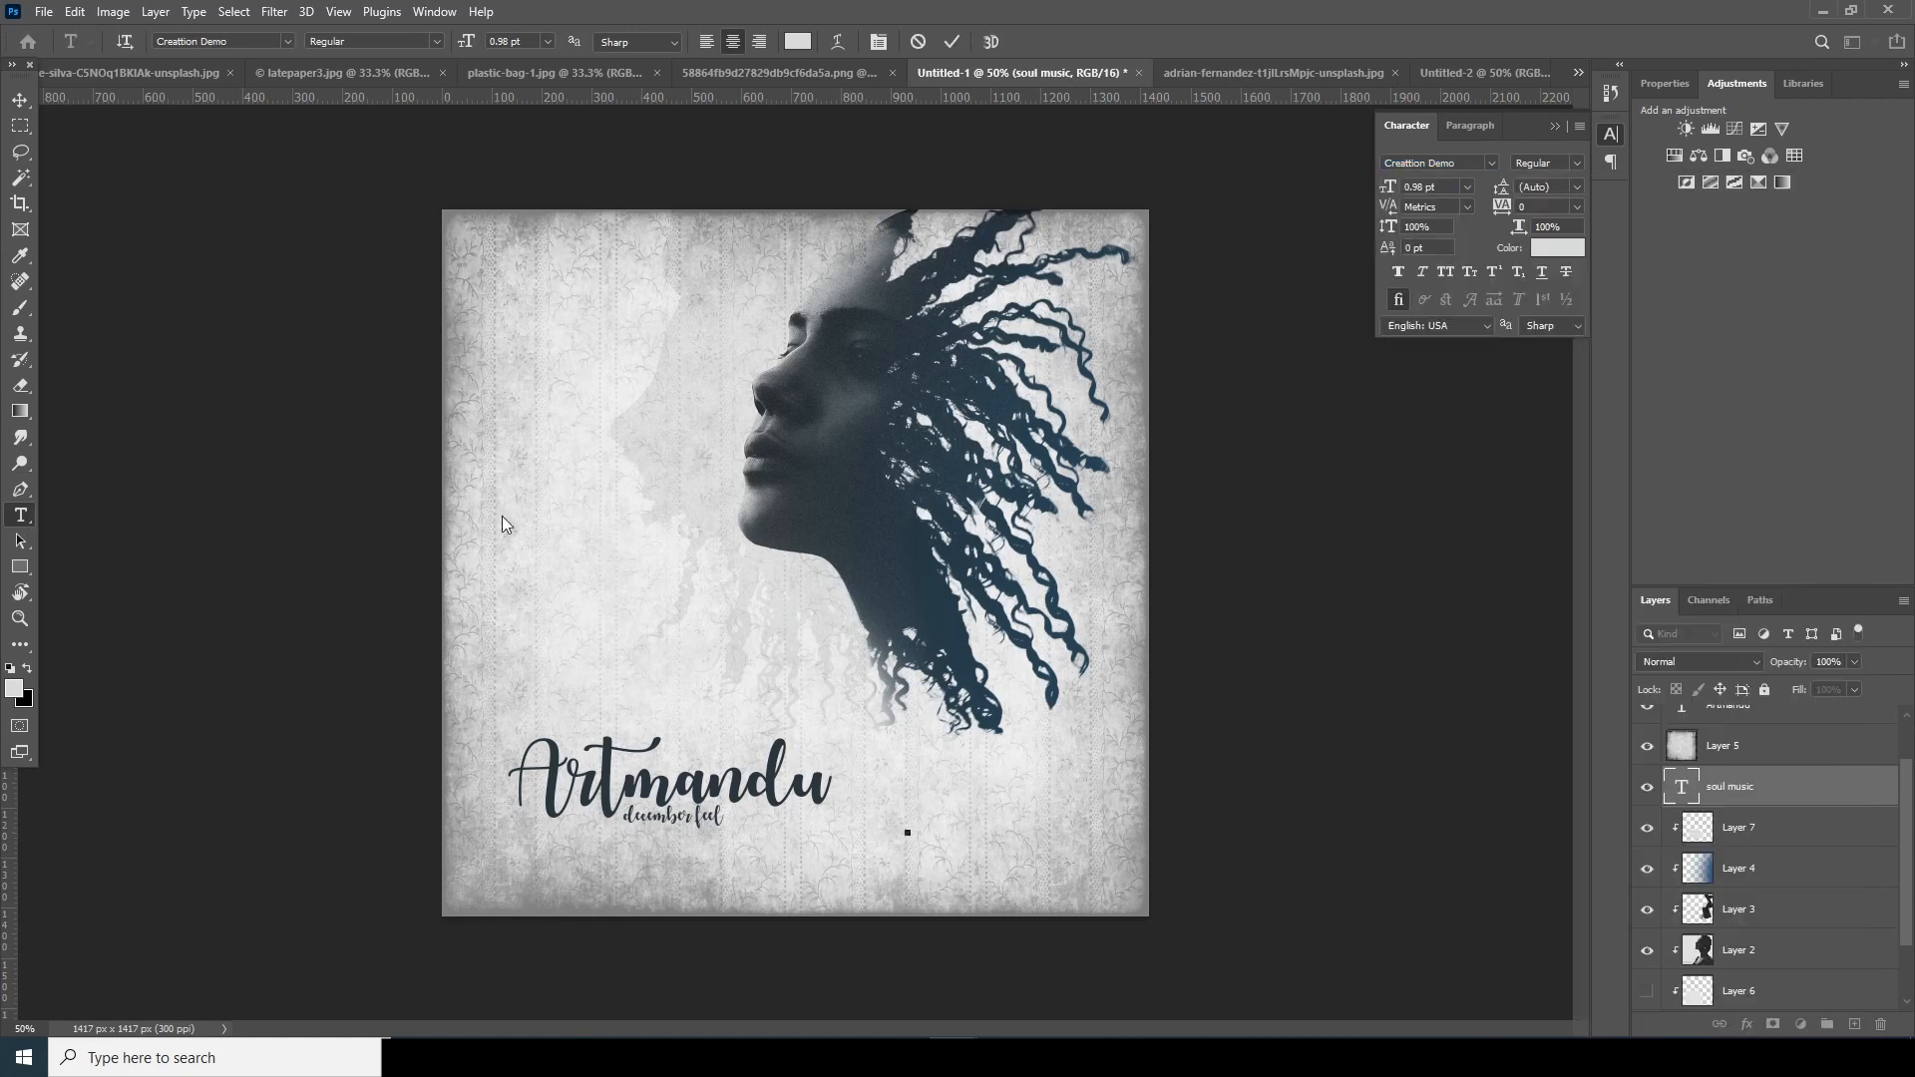
key(v)
key(ctrl+minus)
key(ctrl+plus)
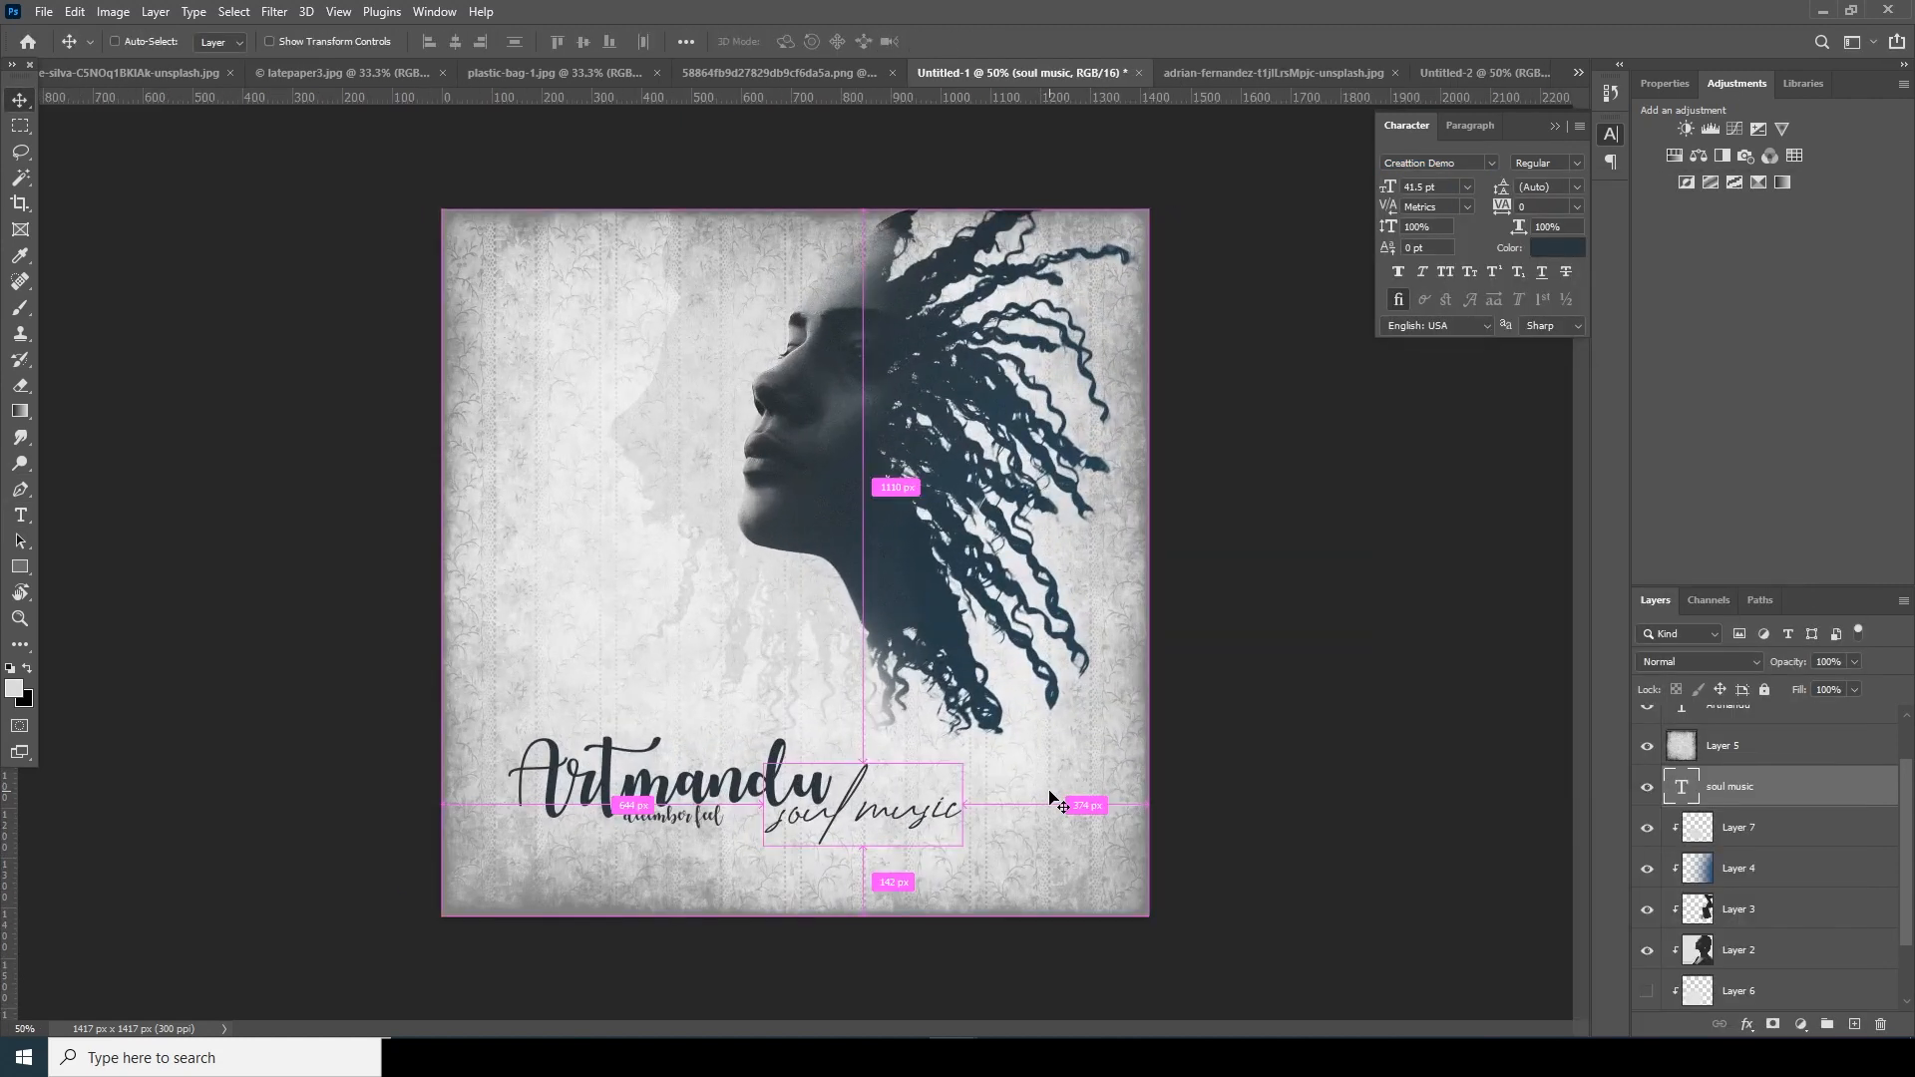
- Add the text "XYZ RECORD" near the poster's upper-left corner
click(20, 516)
click(540, 278)
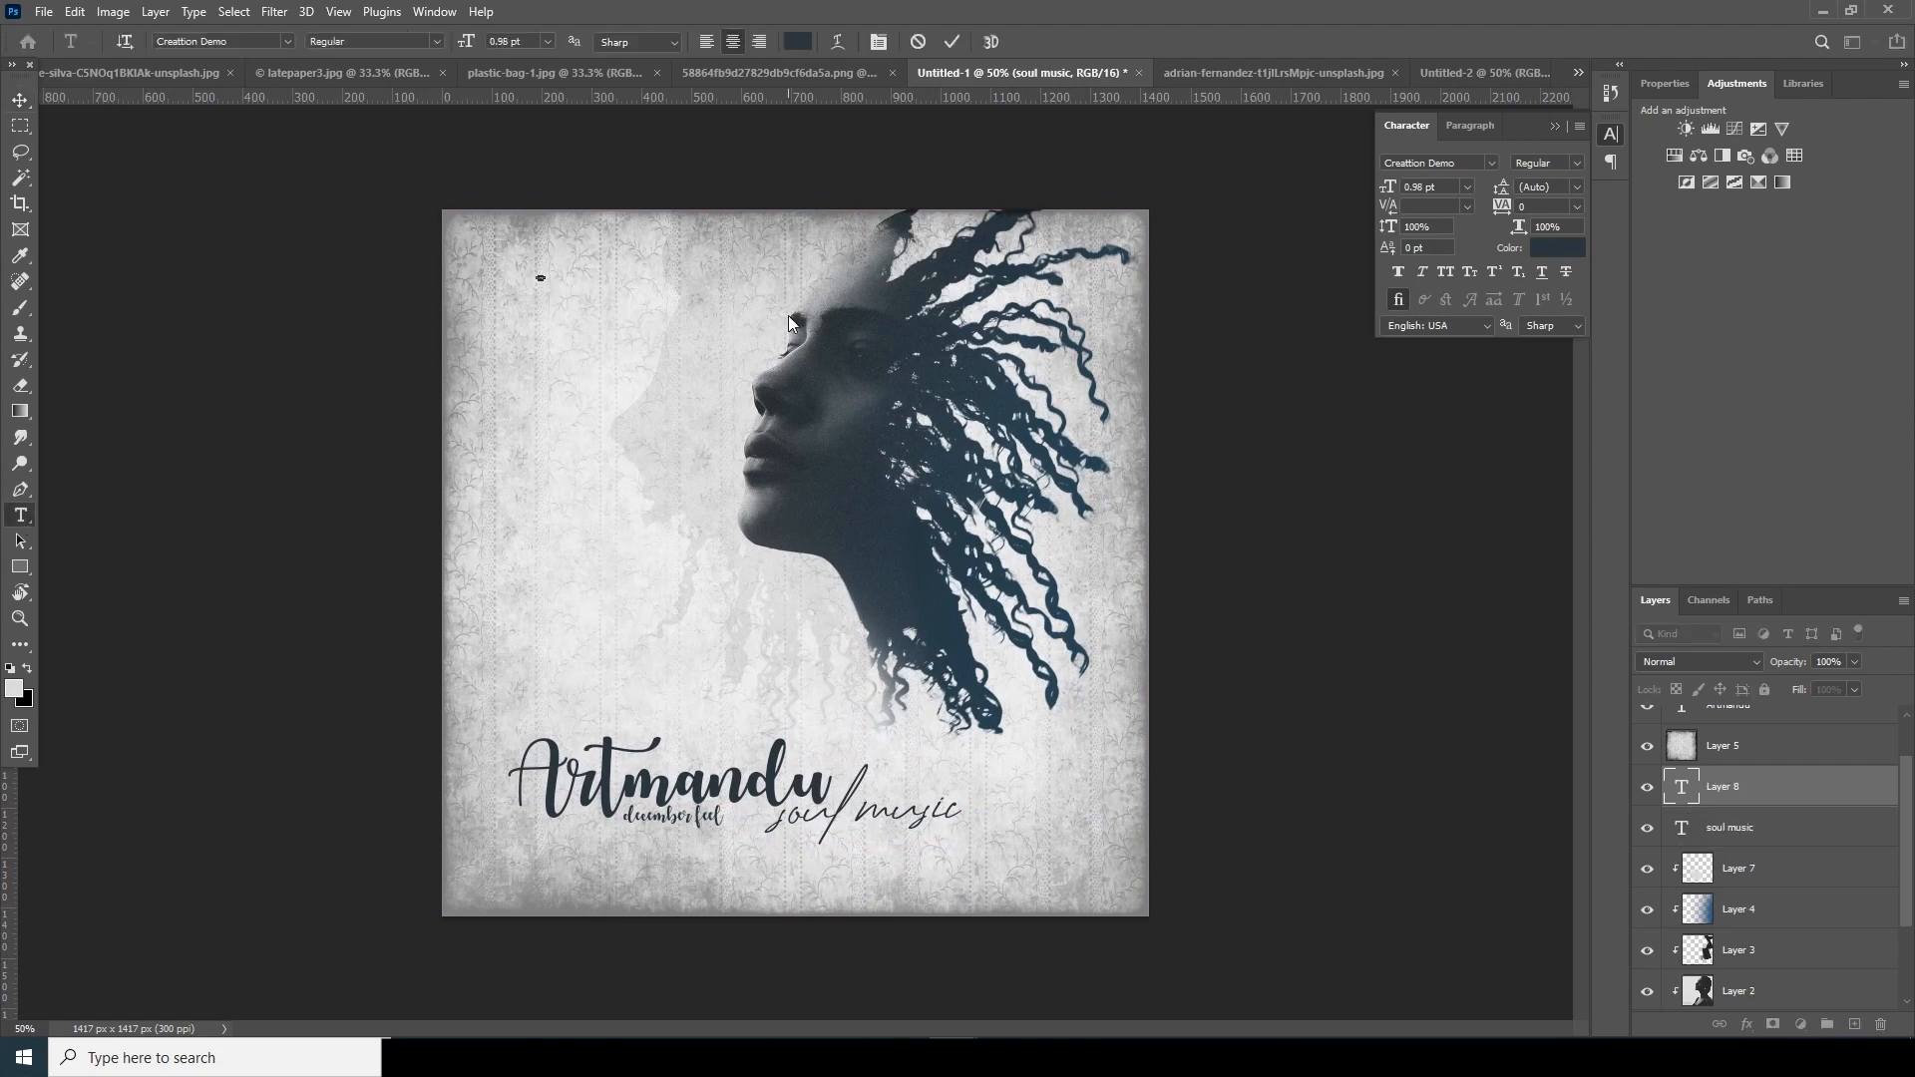
text(XYZ RECORD)
- Format the "XYZ RECORD" text in Century Gothic at 8 pt
key(ctrl+a)
click(1491, 163)
click(1470, 277)
click(466, 41)
text(2)
key(Return)
text(8)
key(Return)
key(ctrl+Return)
key(v)
- Set the "XYZ RECORD" text to Bold and recolour it dark grey, 4e5458
double_click(1682, 788)
click(1576, 164)
click(1546, 213)
click(1557, 247)
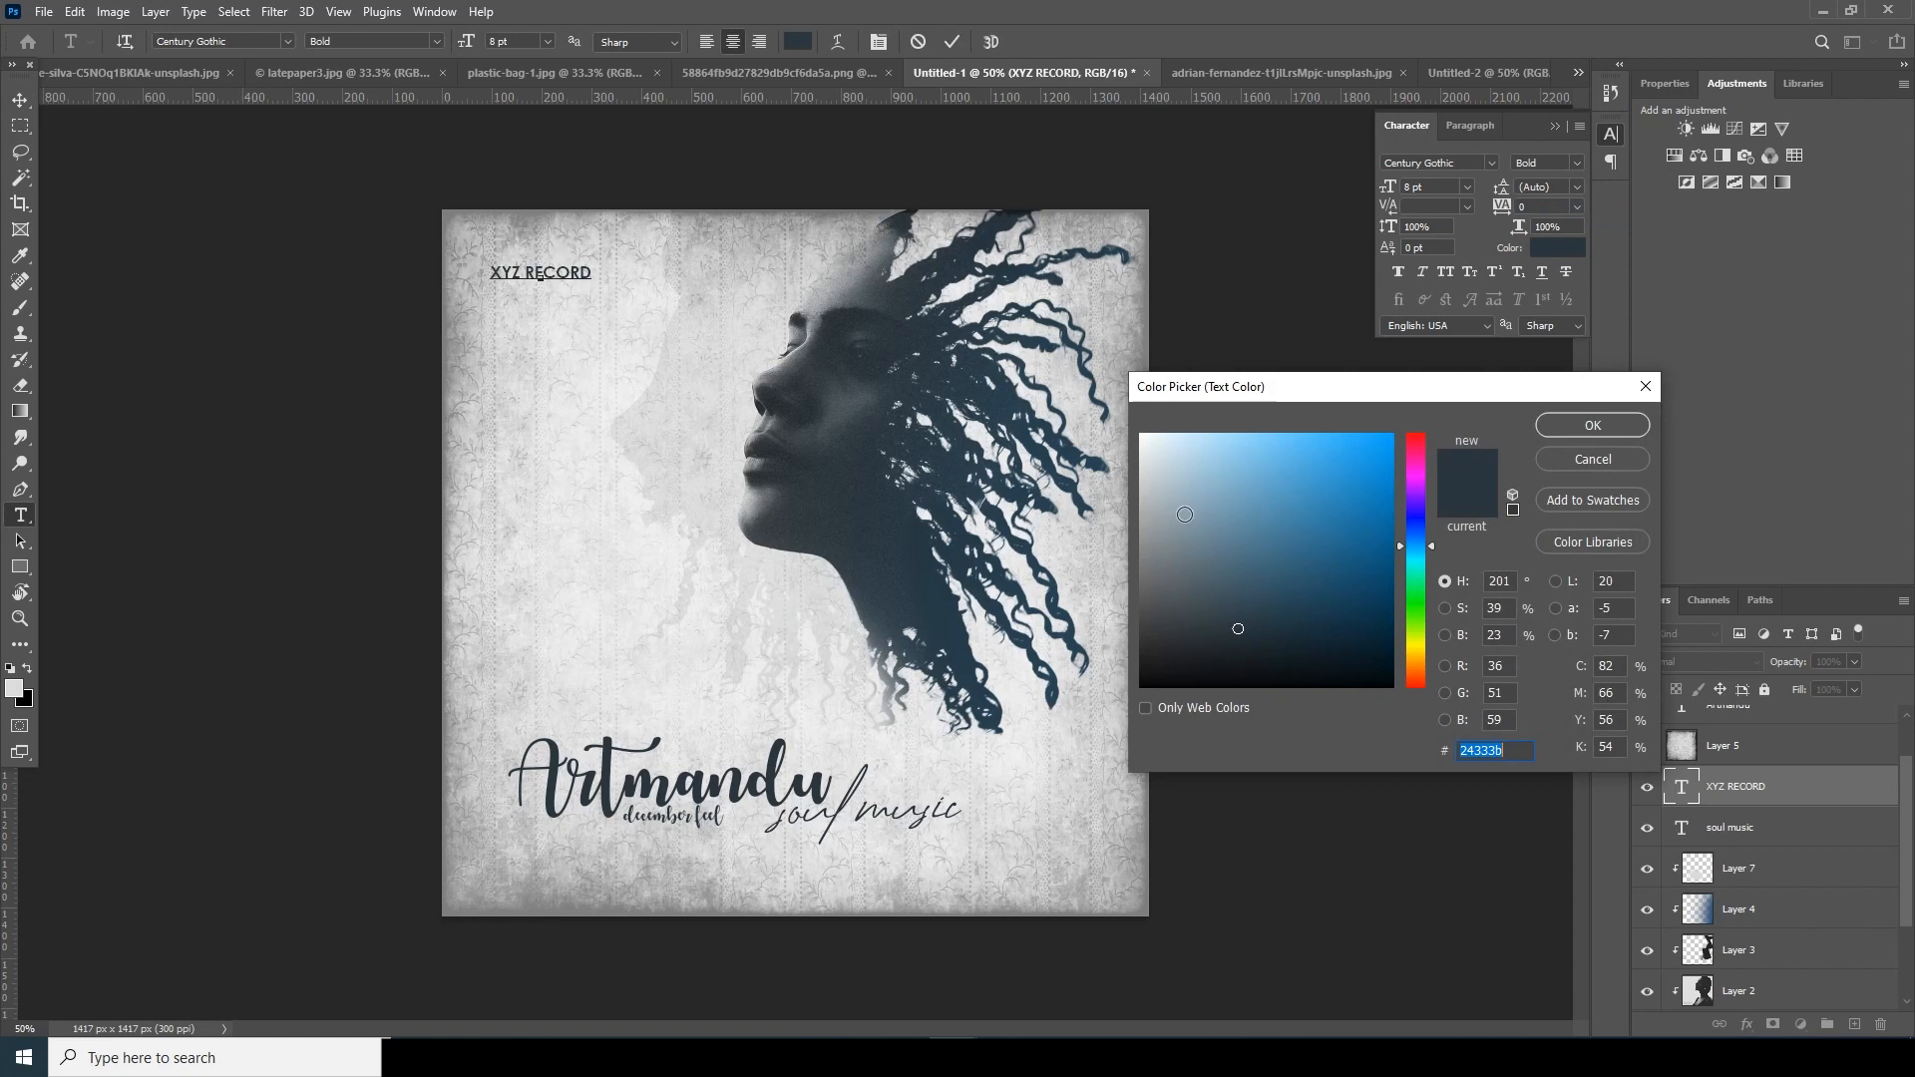
click(1179, 616)
drag(1179, 613, 1170, 599)
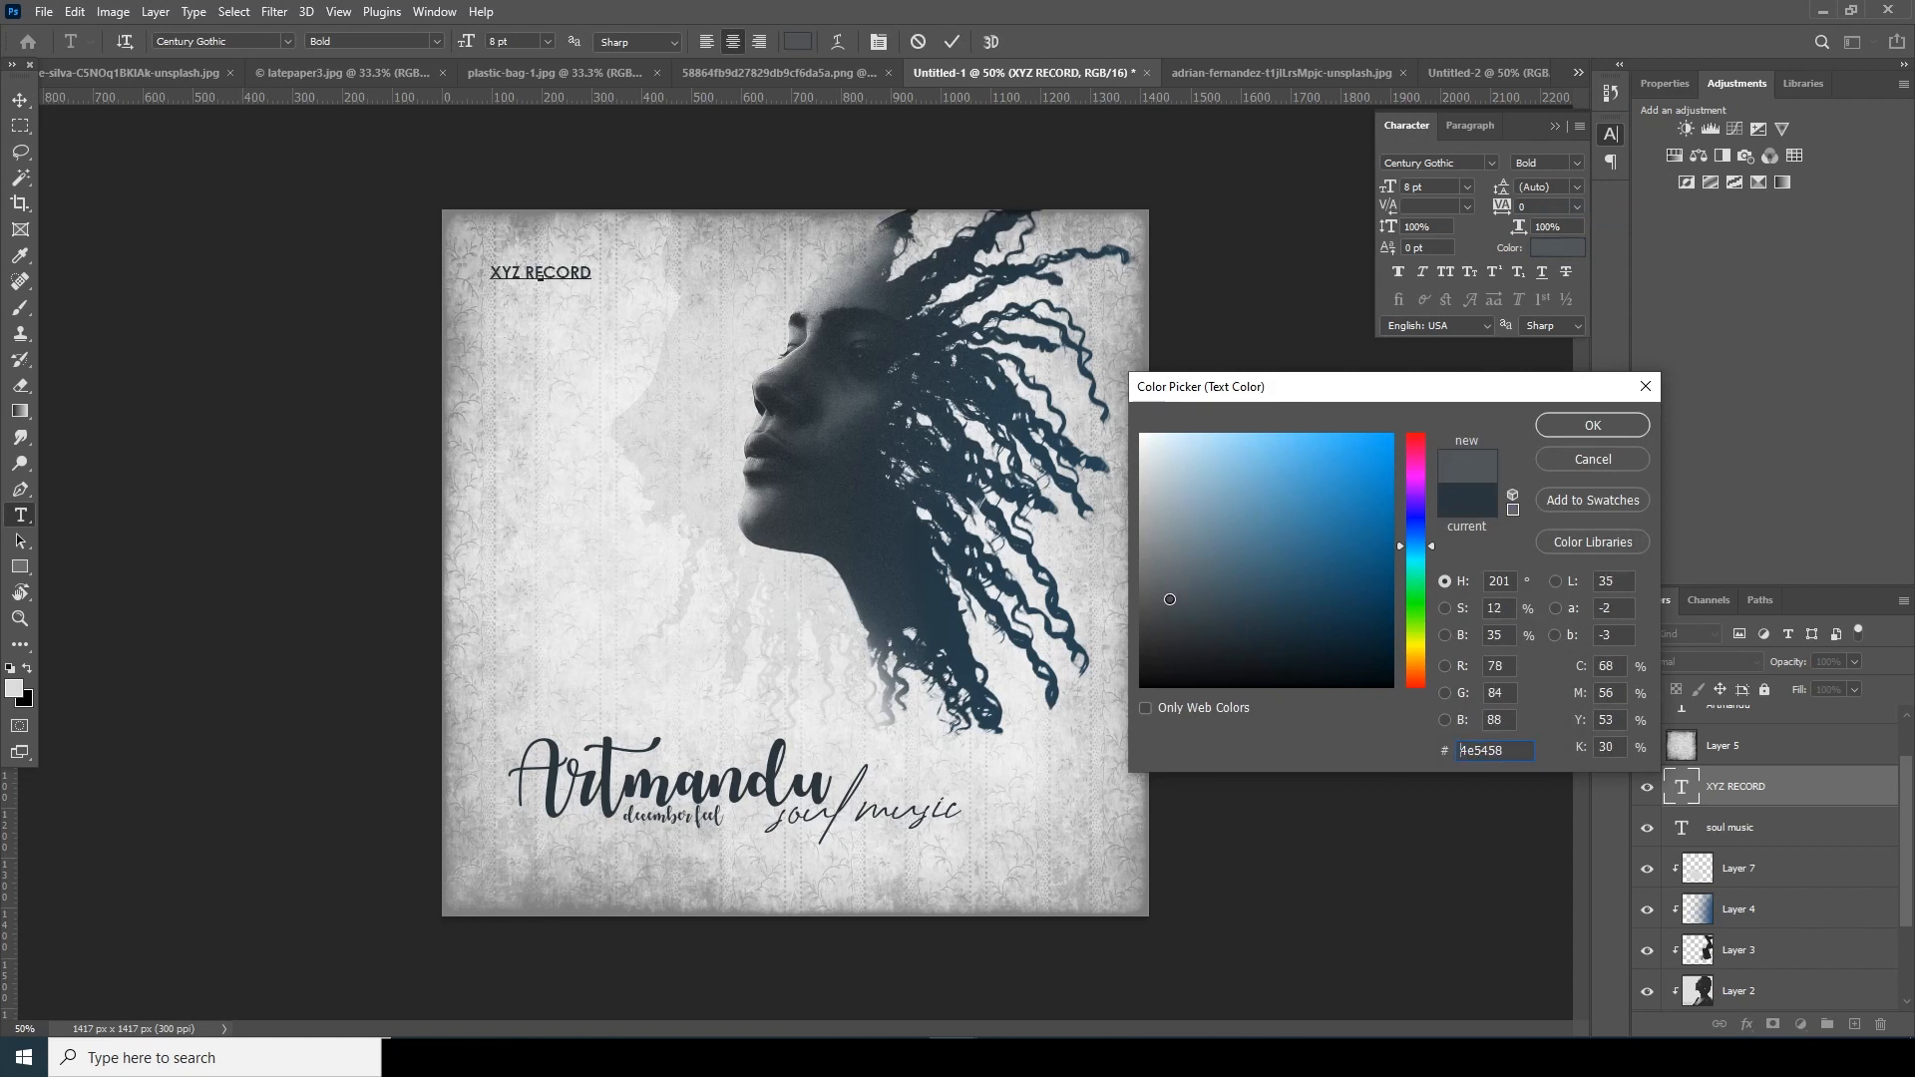
click(1593, 425)
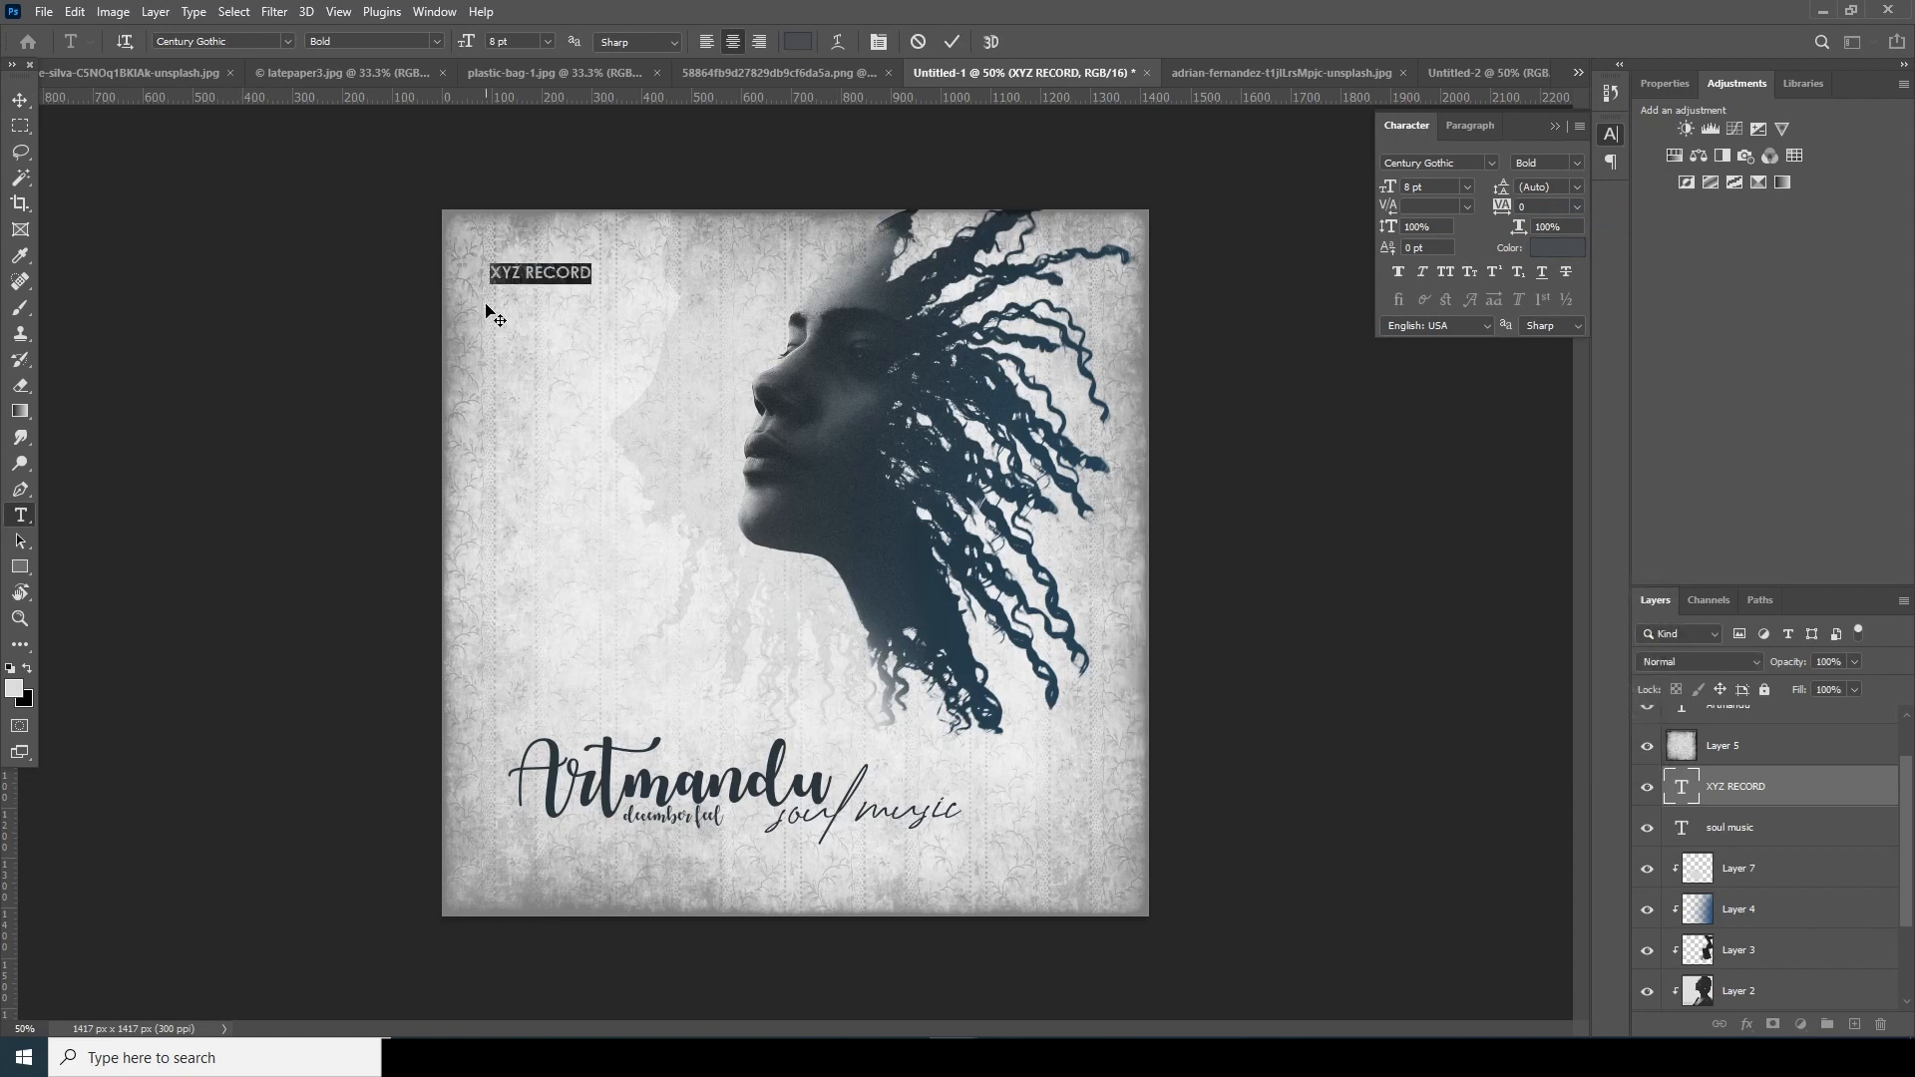
click(18, 97)
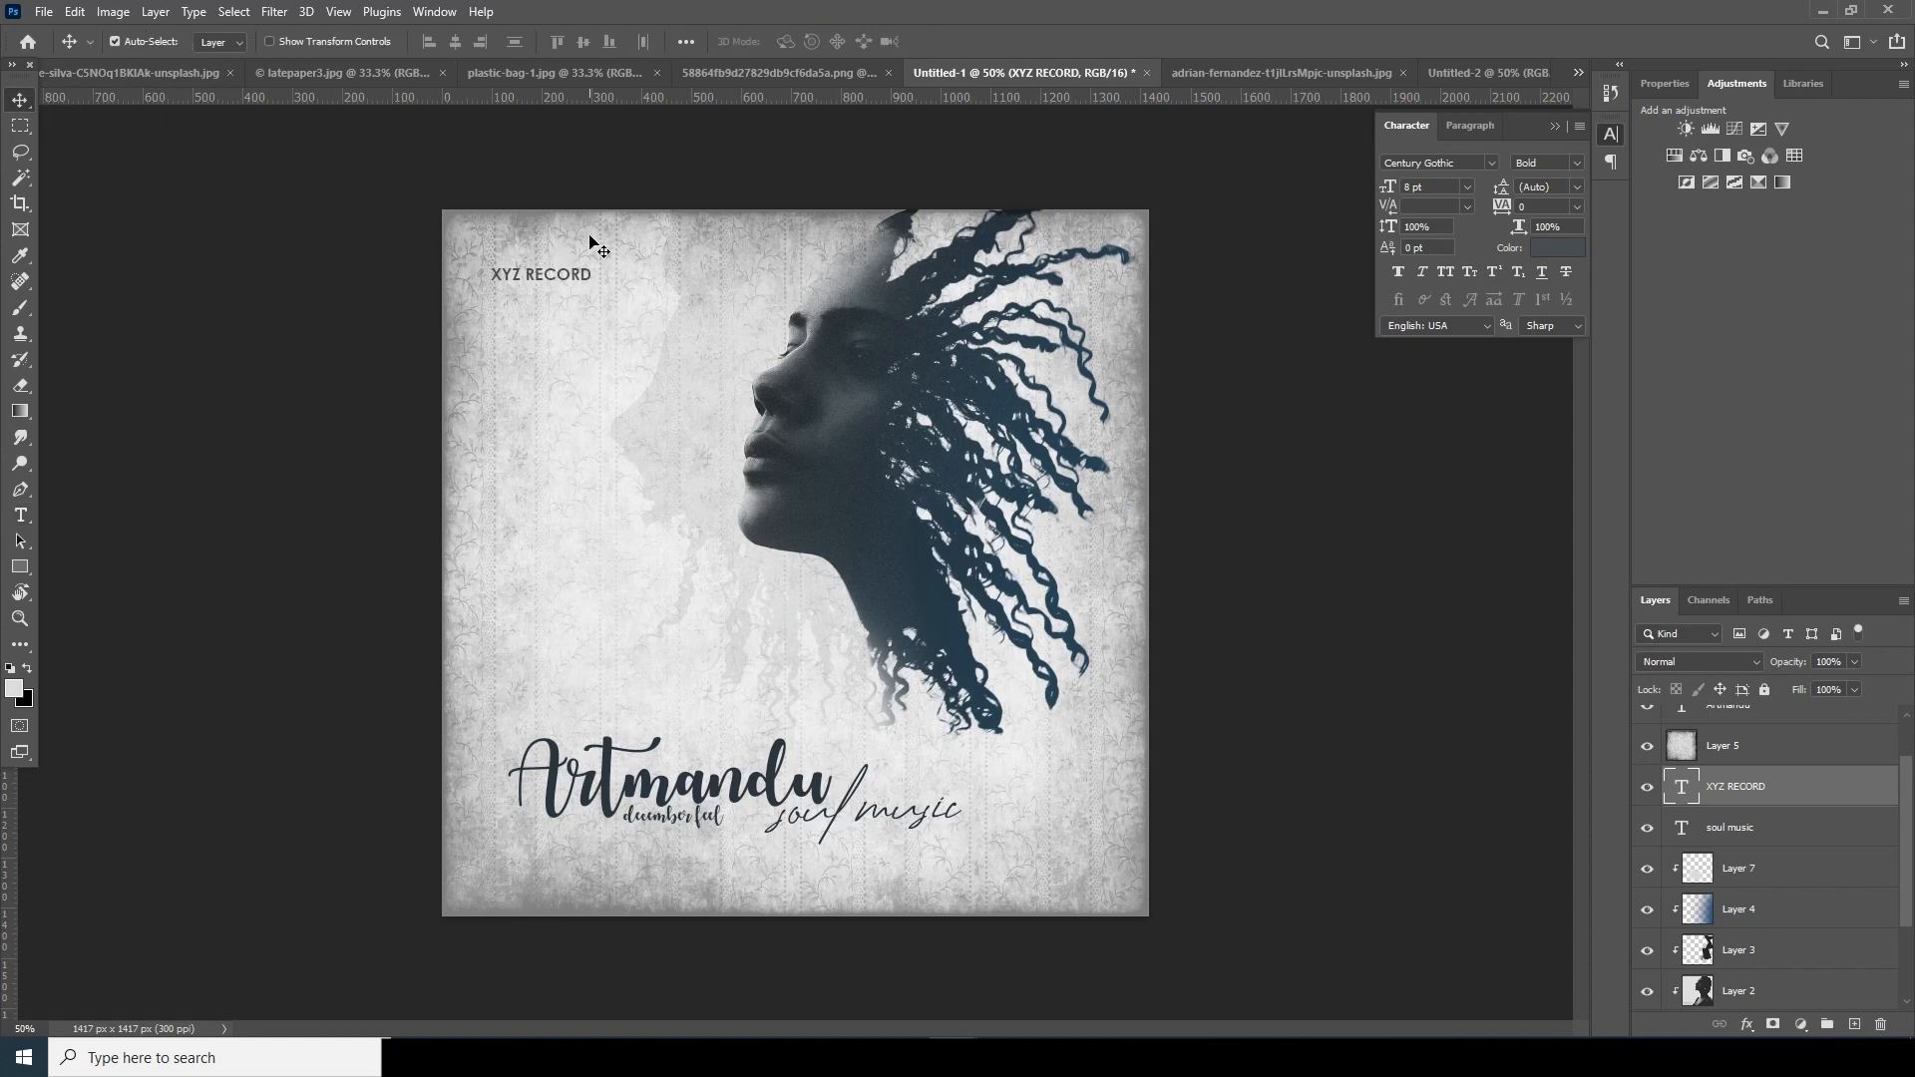
- Nudge the "XYZ RECORD" text slightly right and up
key(Right)
key(Right)
key(Right)
key(Right)
key(Right)
key(Right)
key(Right)
key(Right)
key(Right)
key(Right)
key(Left)
key(Left)
key(Left)
key(Left)
key(Up)
key(Up)
key(Up)
key(Up)
key(Up)
key(Up)
key(Left)
key(Left)
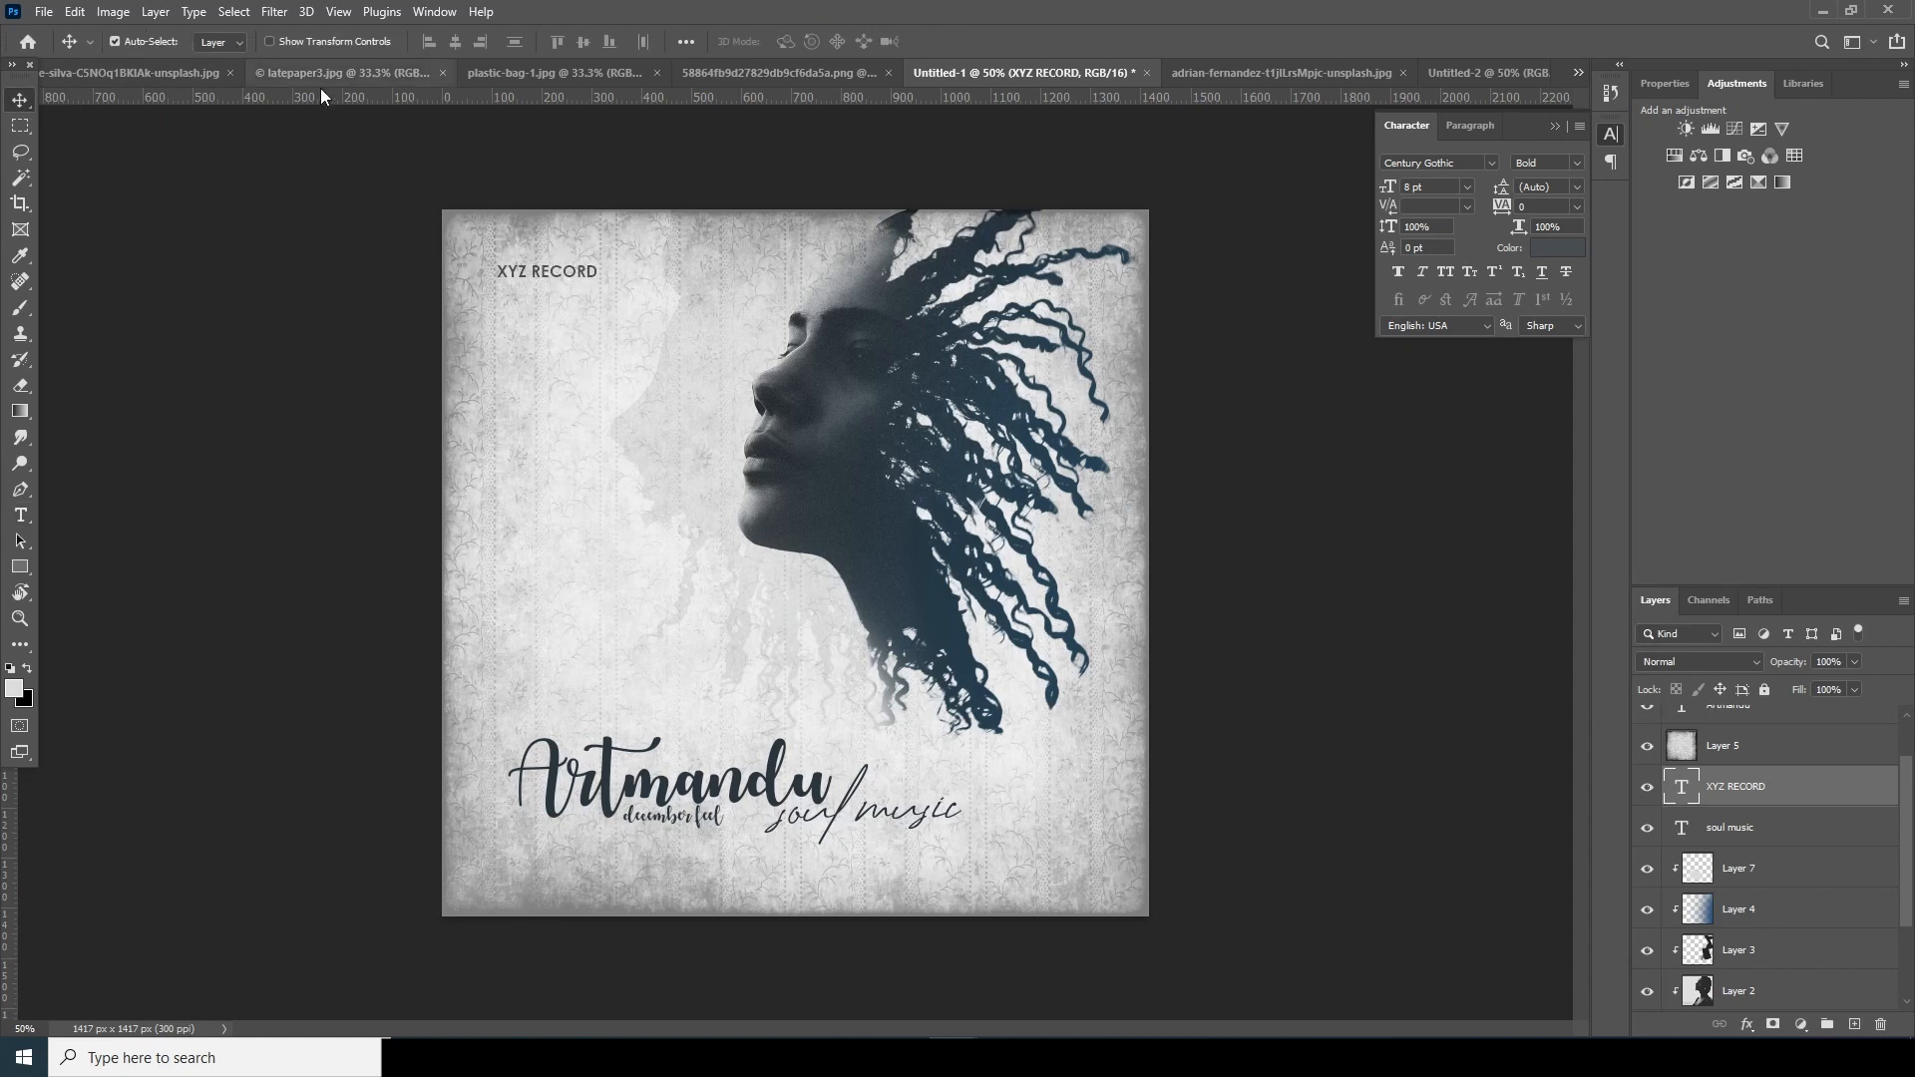
- Bring the Parental Advisory logo from its own document into the poster, accepting the different colour depth
click(171, 78)
click(429, 74)
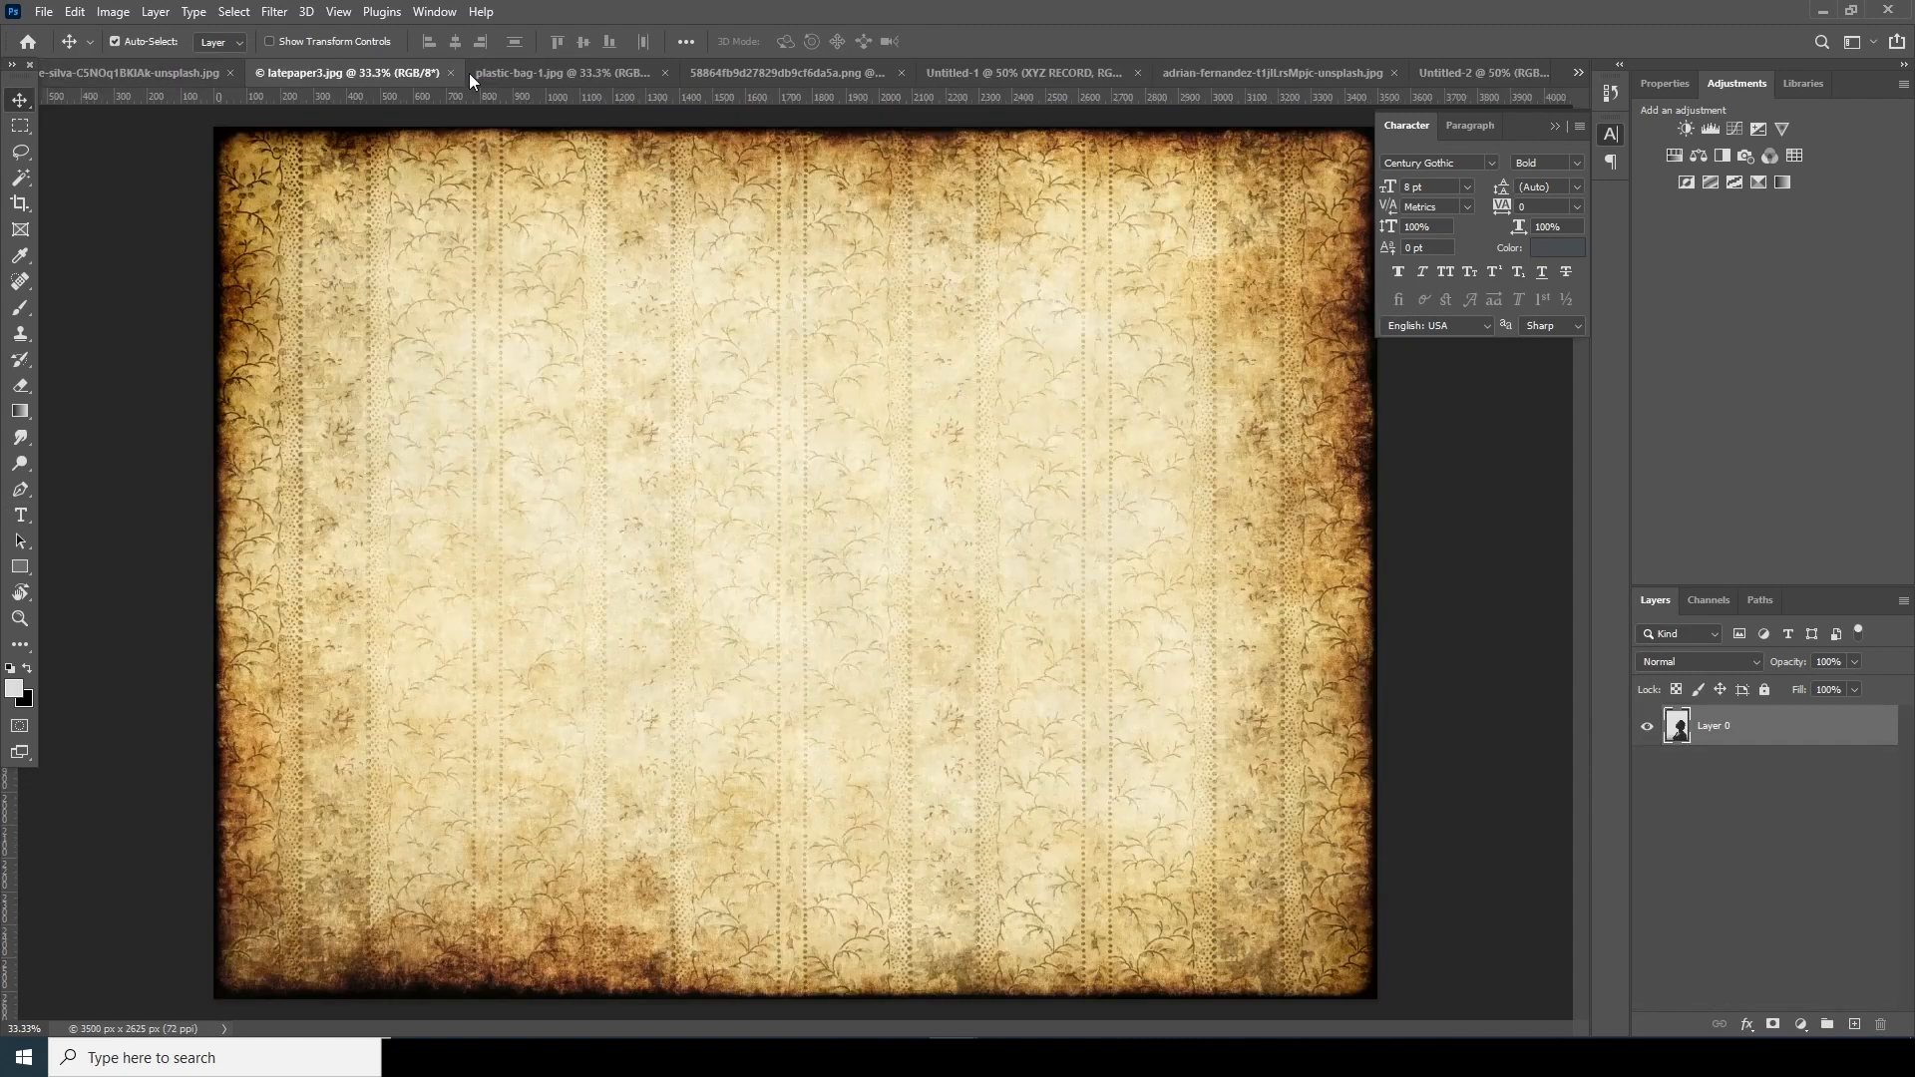
click(684, 74)
drag(756, 318, 612, 337)
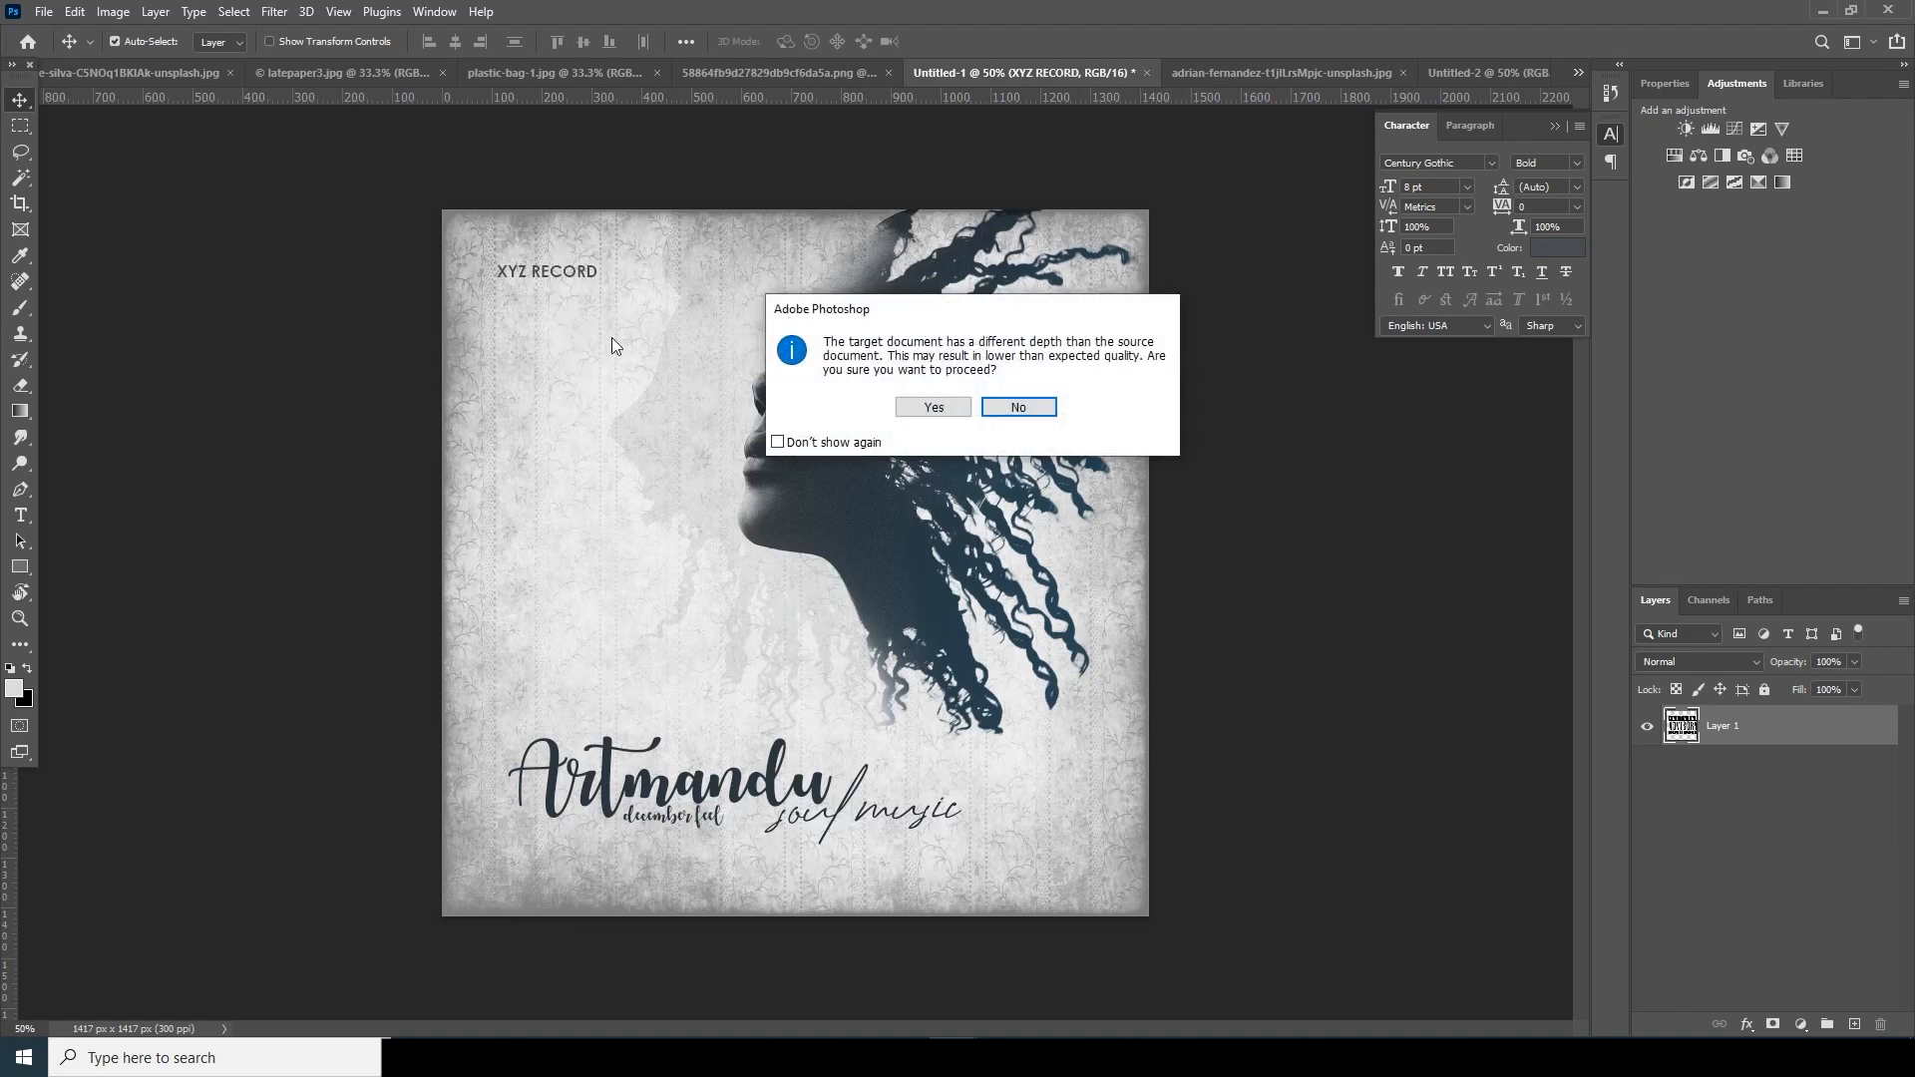
click(933, 408)
- Scale down the Parental Advisory logo and place it directly beneath the "XYZ RECORD" text
key(ctrl+t)
drag(863, 493, 641, 359)
mouse_move(573, 315)
mouse_down()
mouse_move(561, 347)
mouse_move(613, 371)
mouse_move(568, 339)
mouse_up()
key(Return)
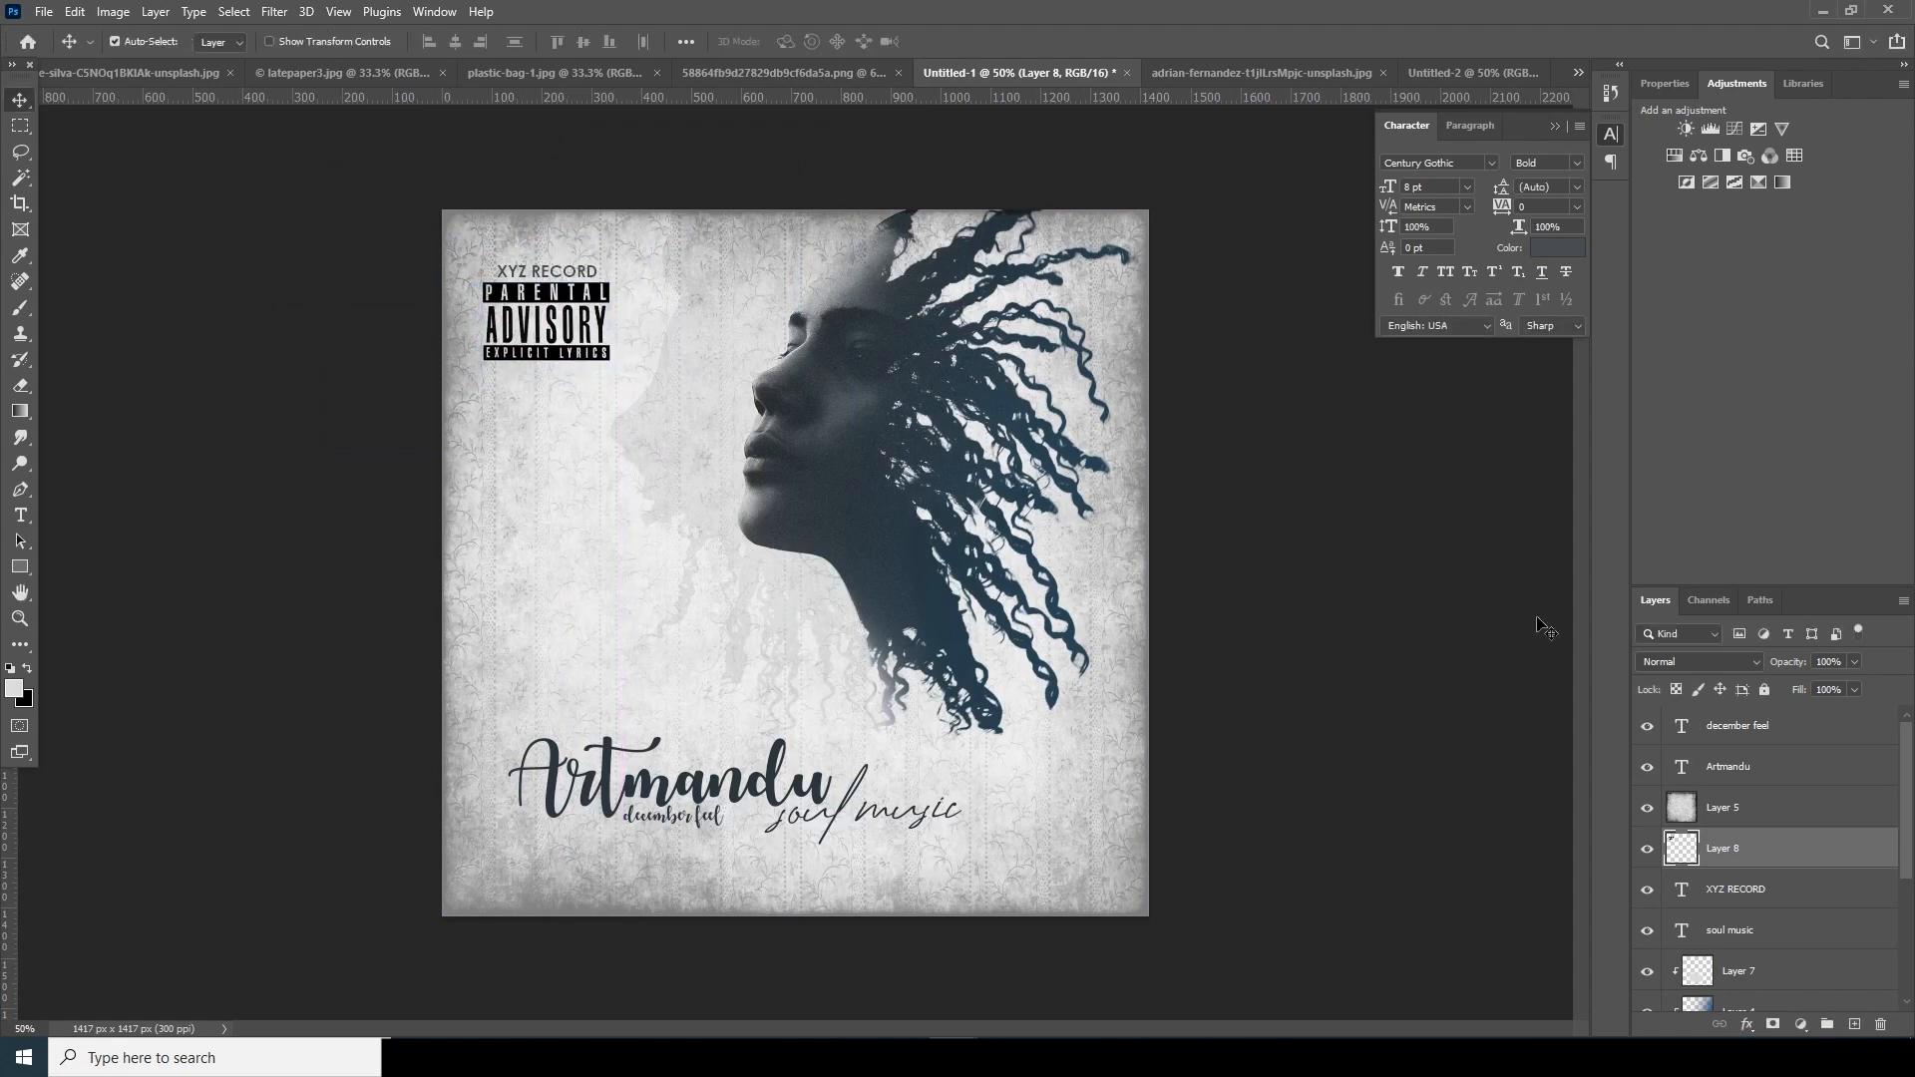
- Bring the crumpled plastic texture from plastic-bag-1.jpg into the poster so it covers the canvas
click(1189, 74)
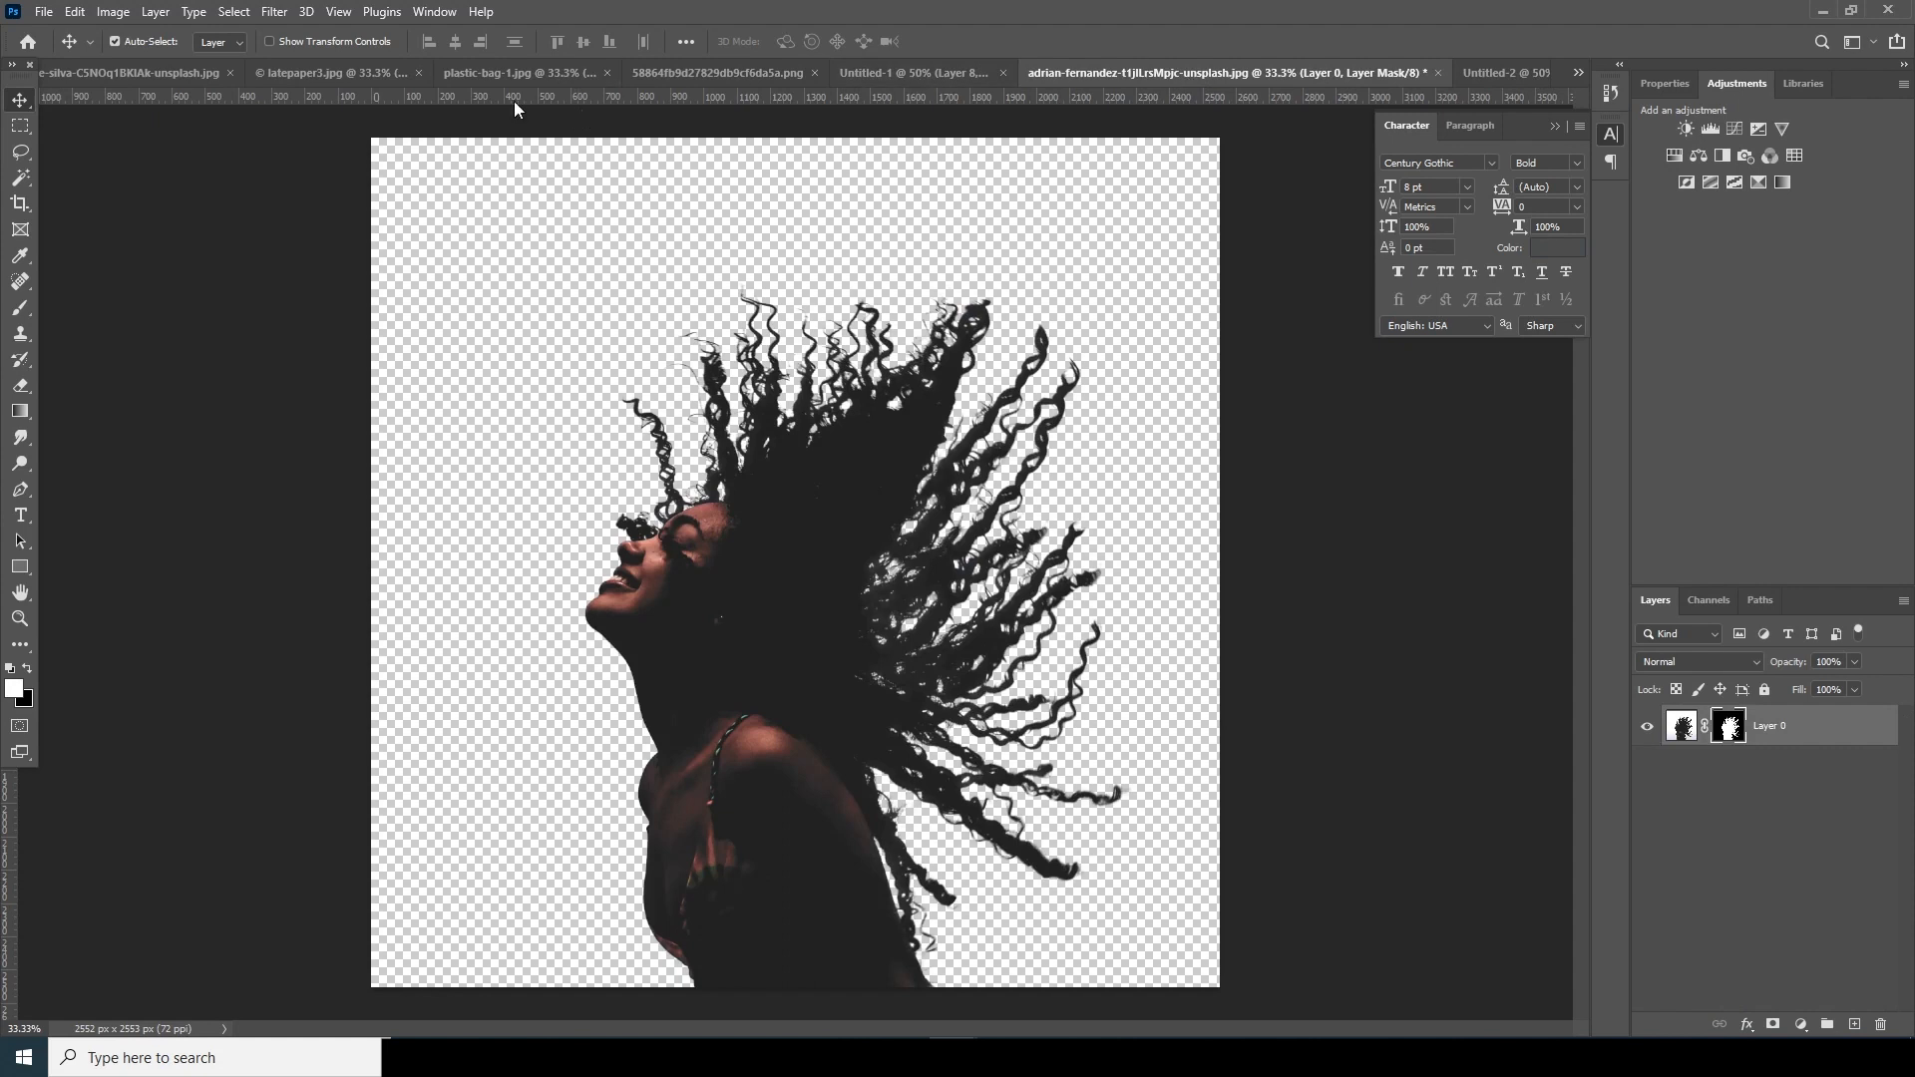
click(498, 76)
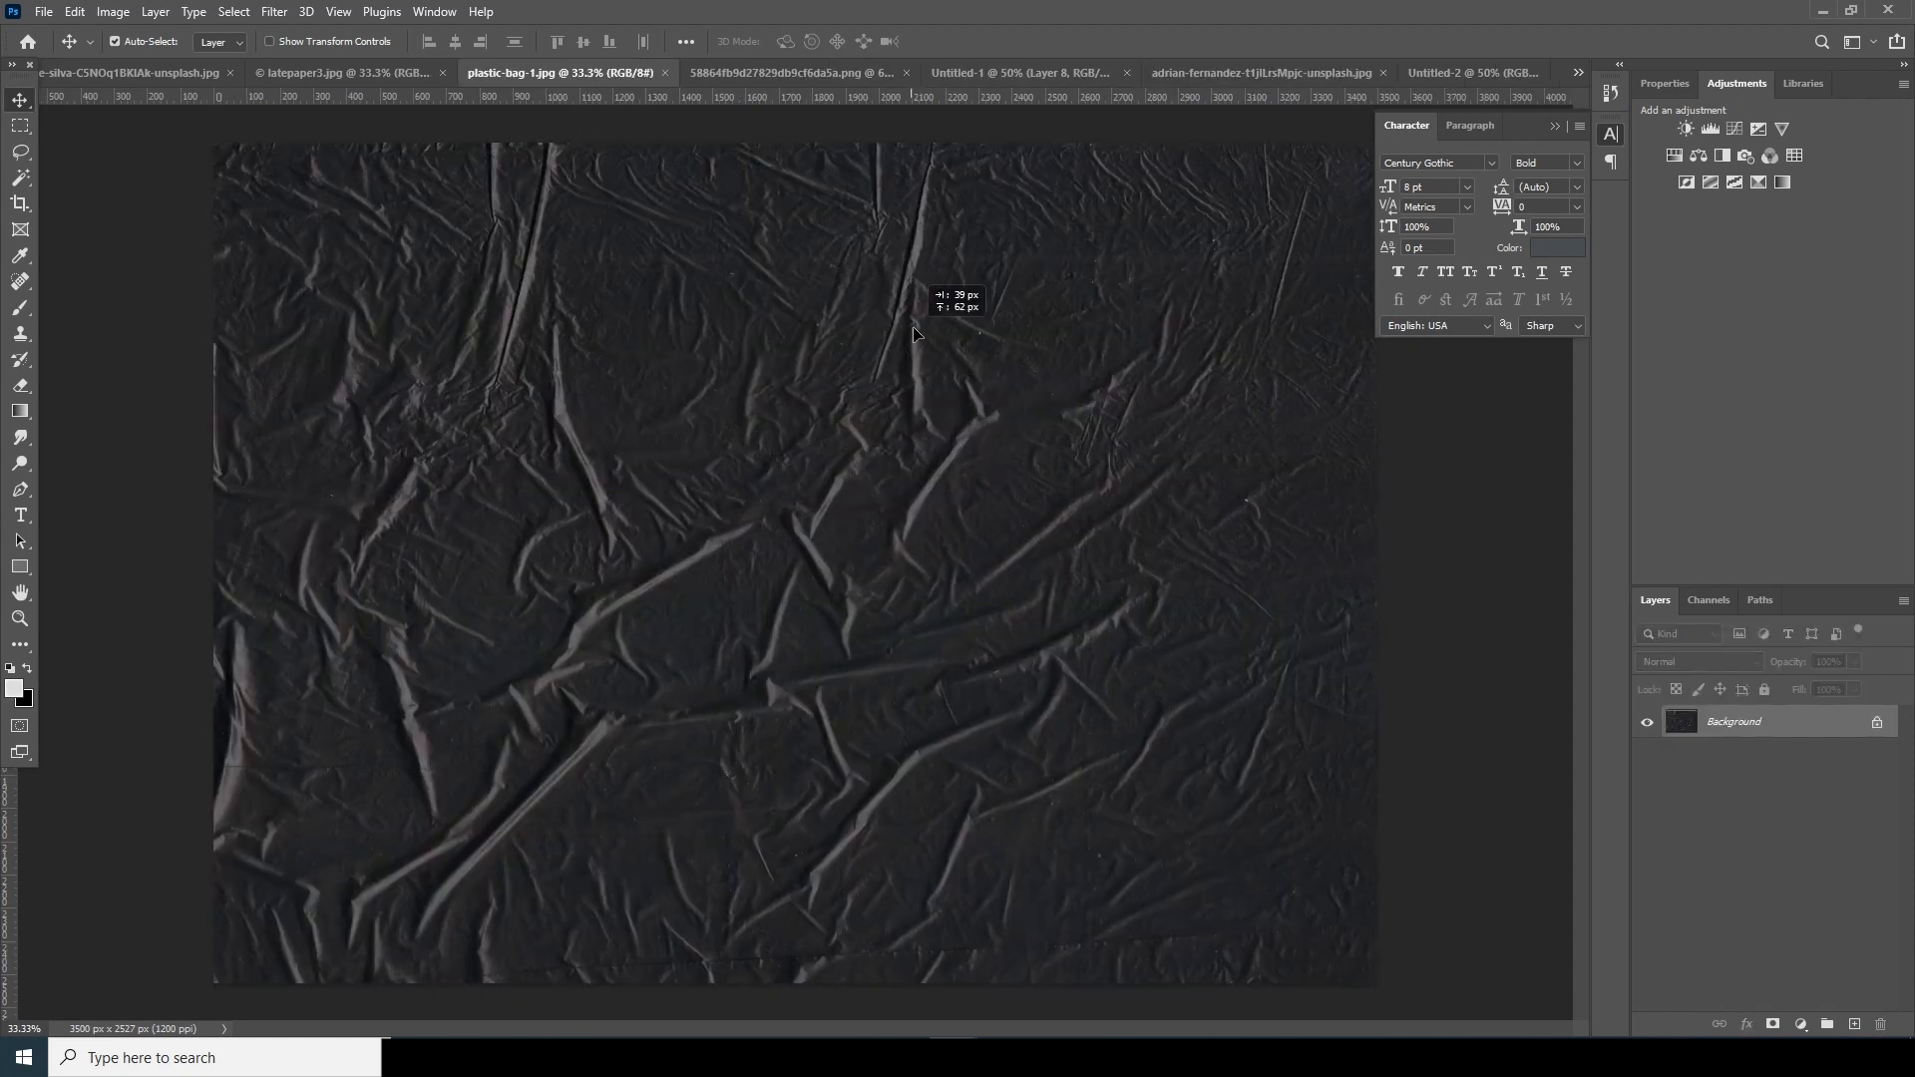
click(982, 74)
drag(817, 375, 805, 399)
click(918, 409)
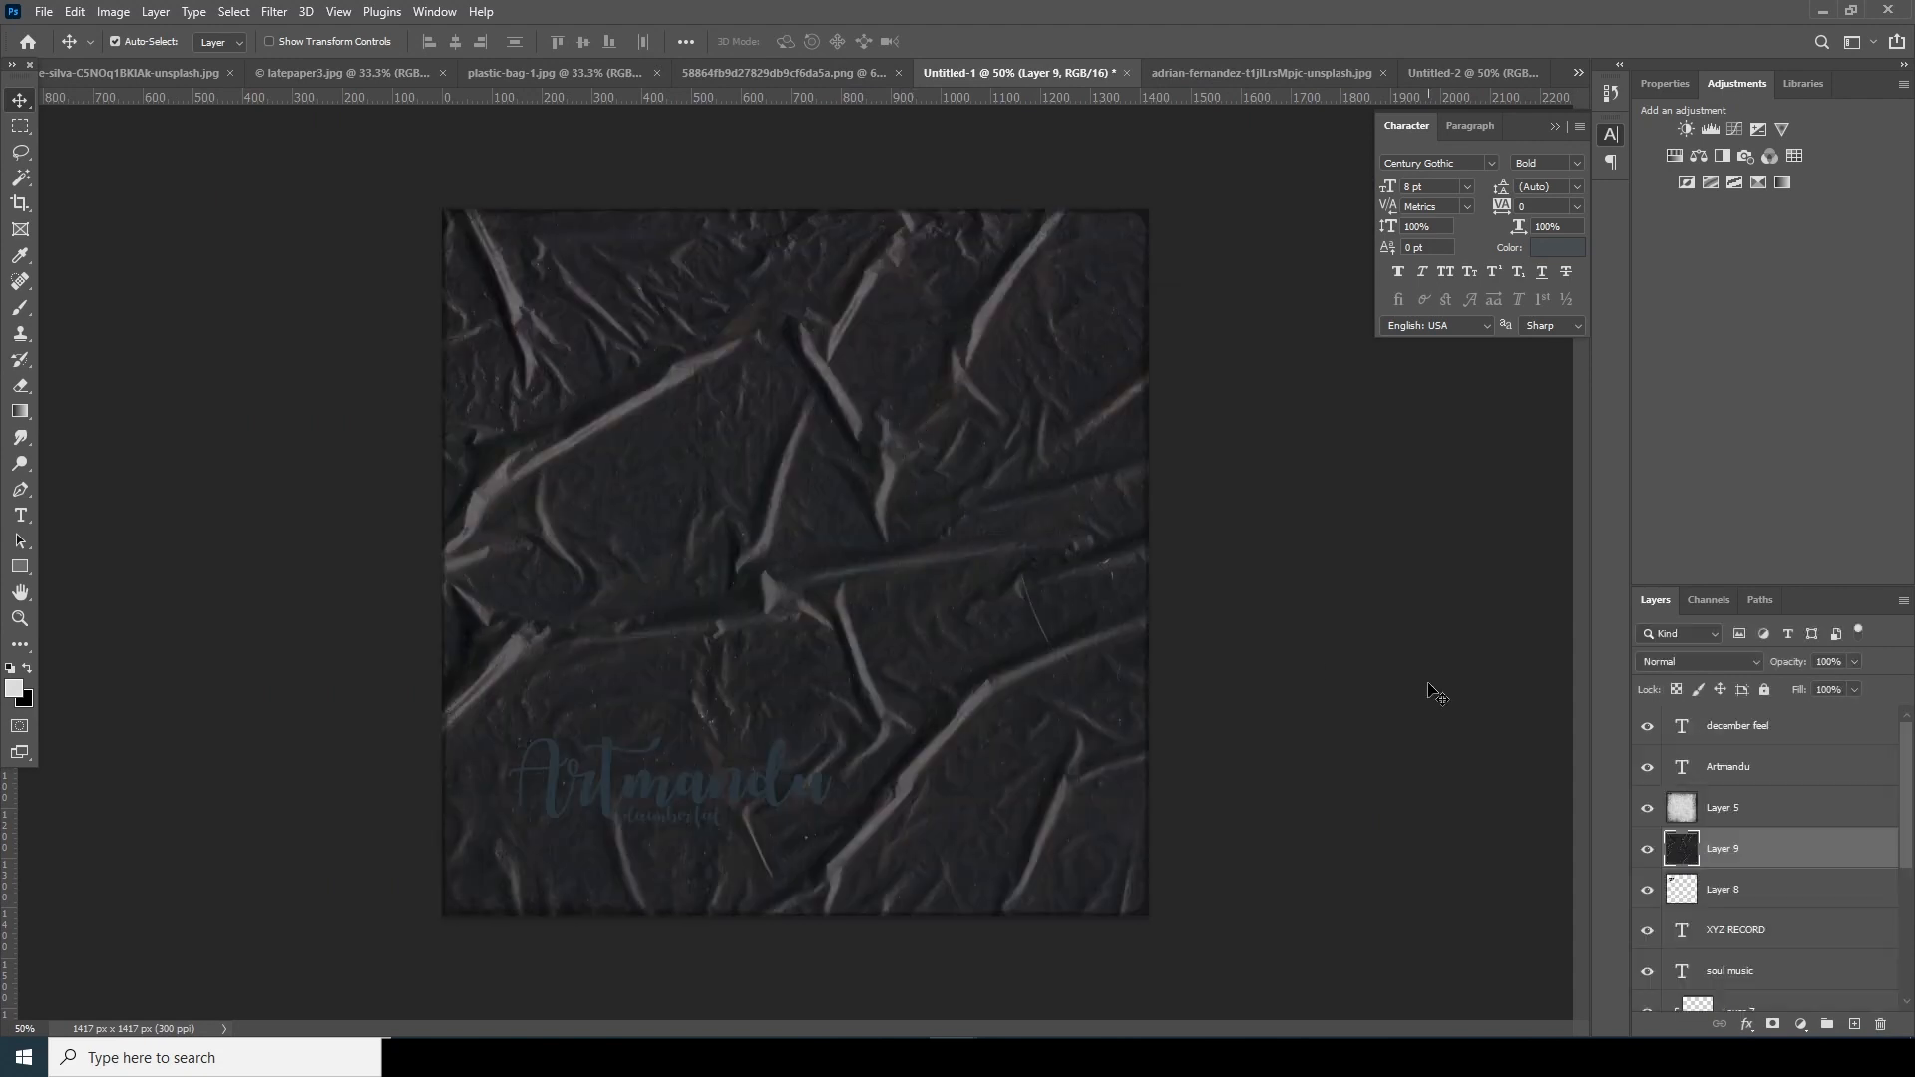
- Move the plastic texture layer directly above Layer 7 and clip it to the silhouette
drag(1907, 841, 1907, 883)
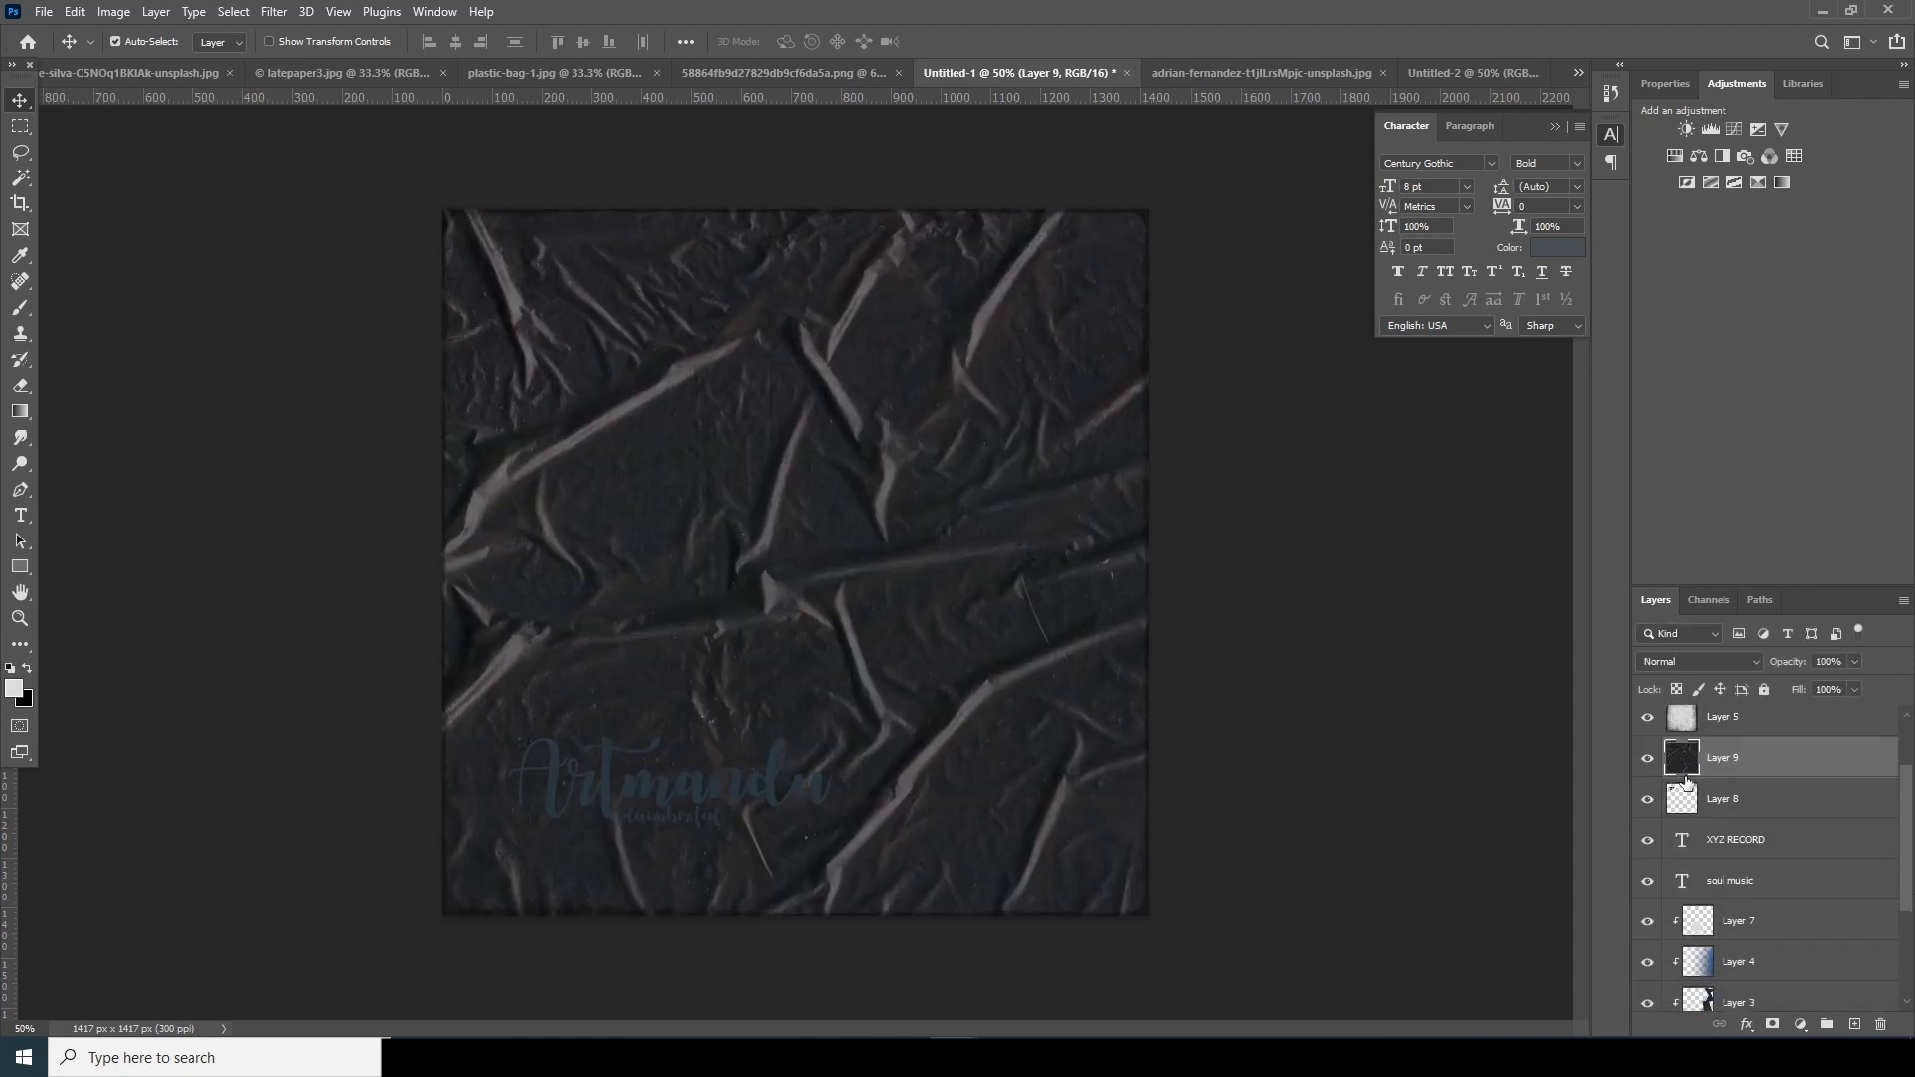
mouse_move(1734, 777)
mouse_down()
mouse_move(1757, 1030)
mouse_move(1762, 769)
mouse_up()
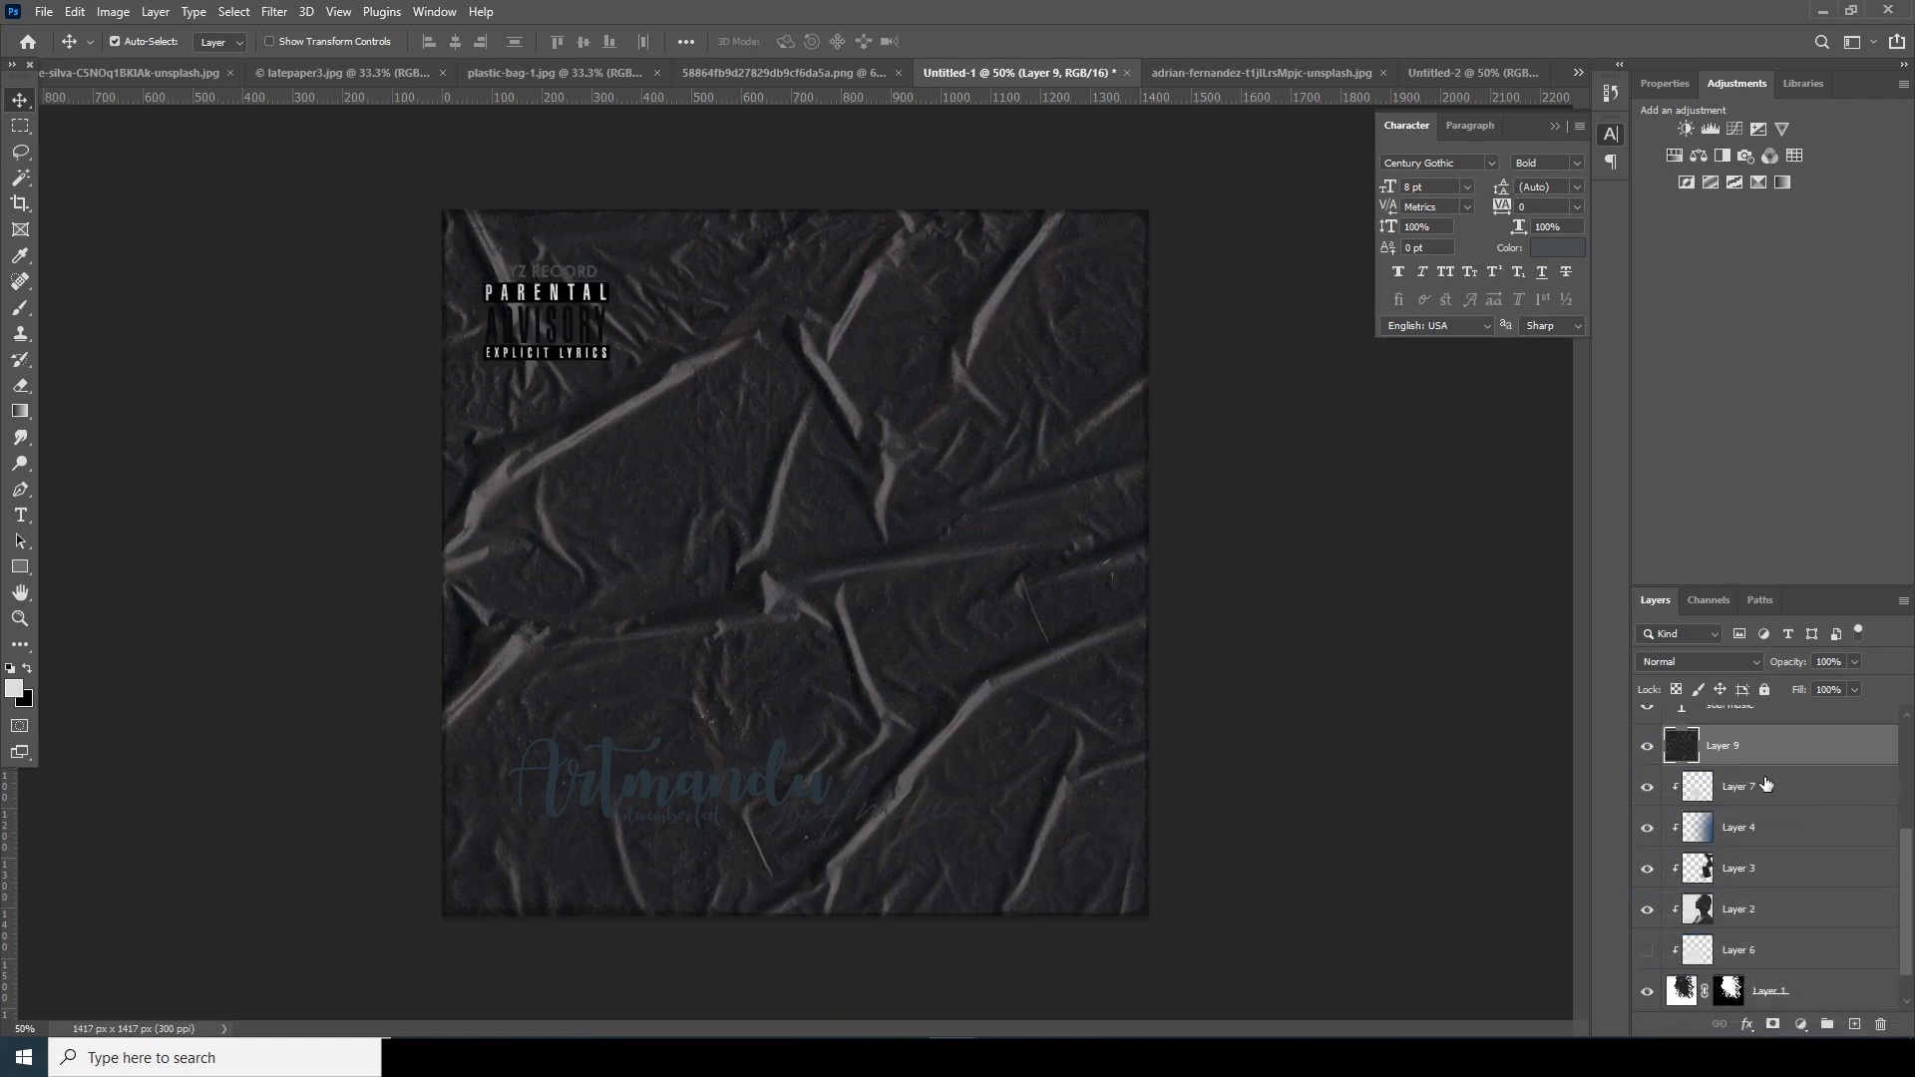
right_click(1765, 753)
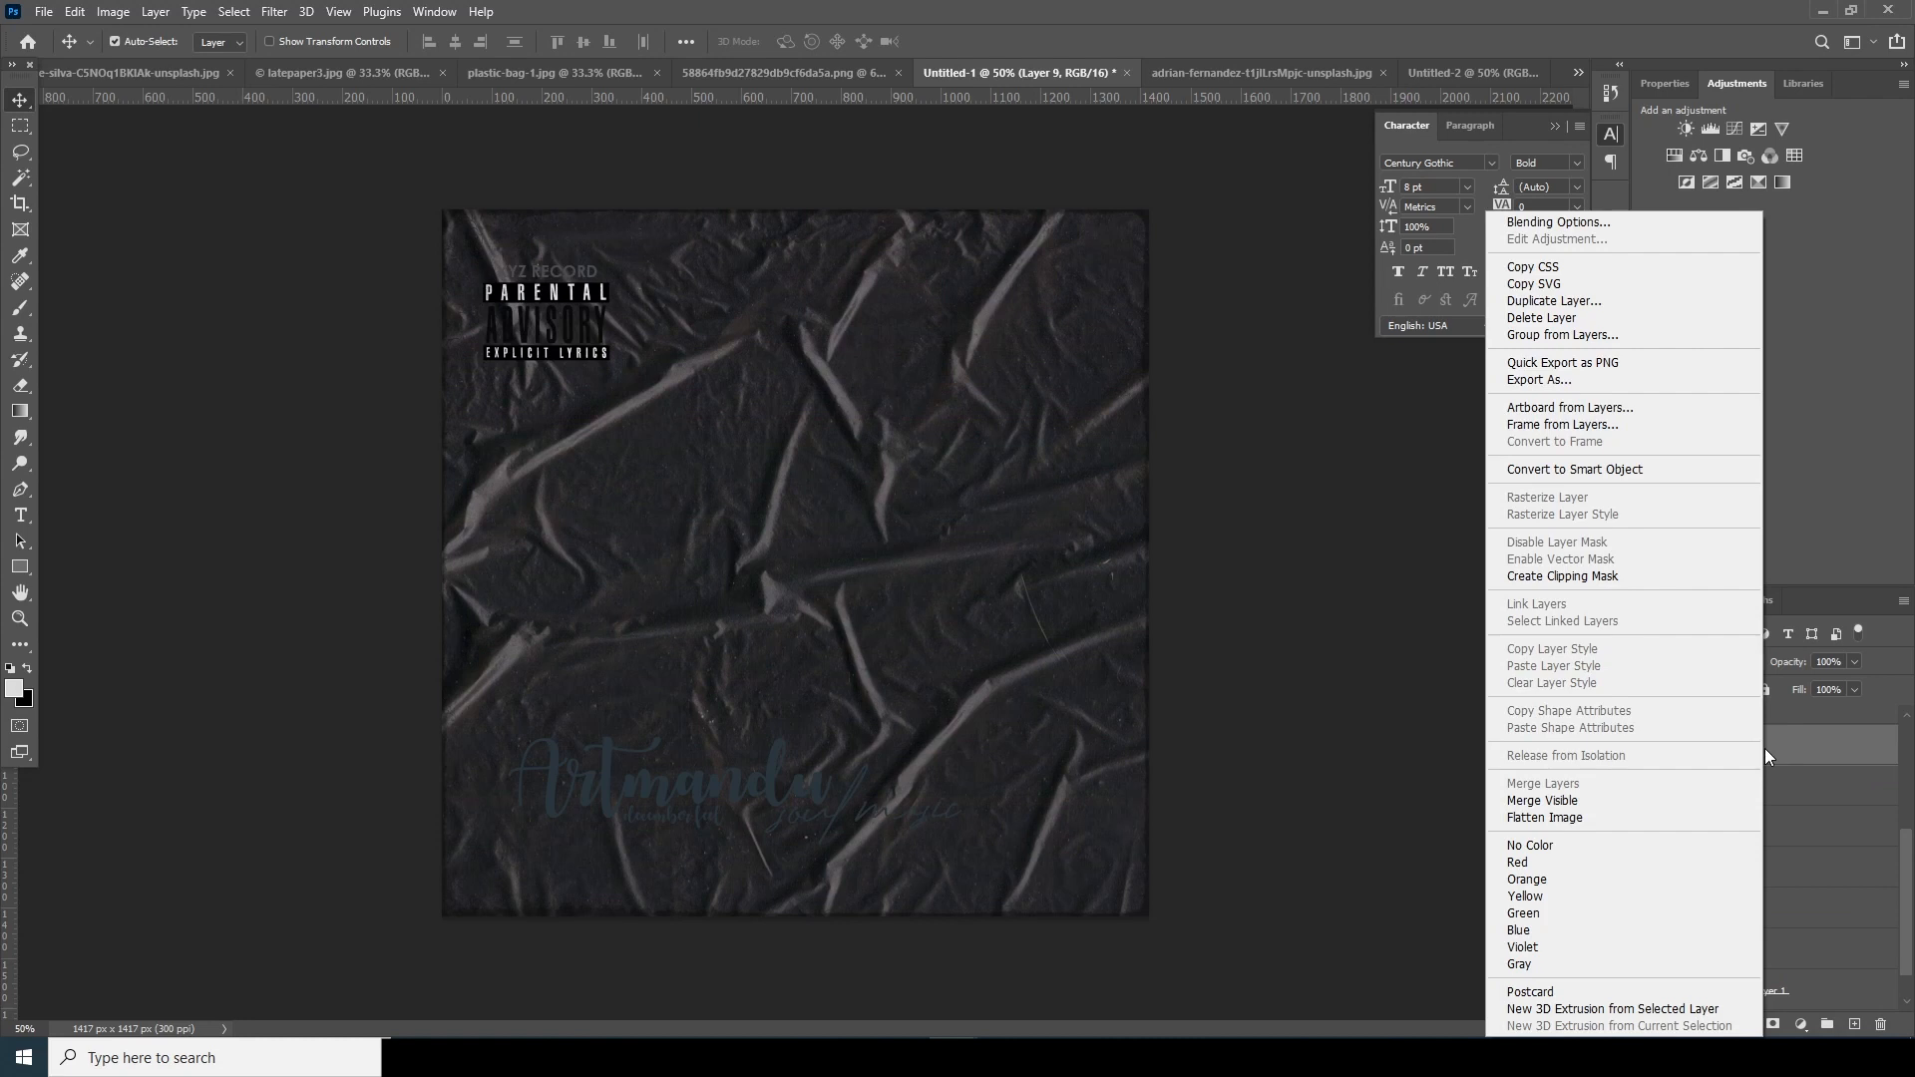
click(1508, 577)
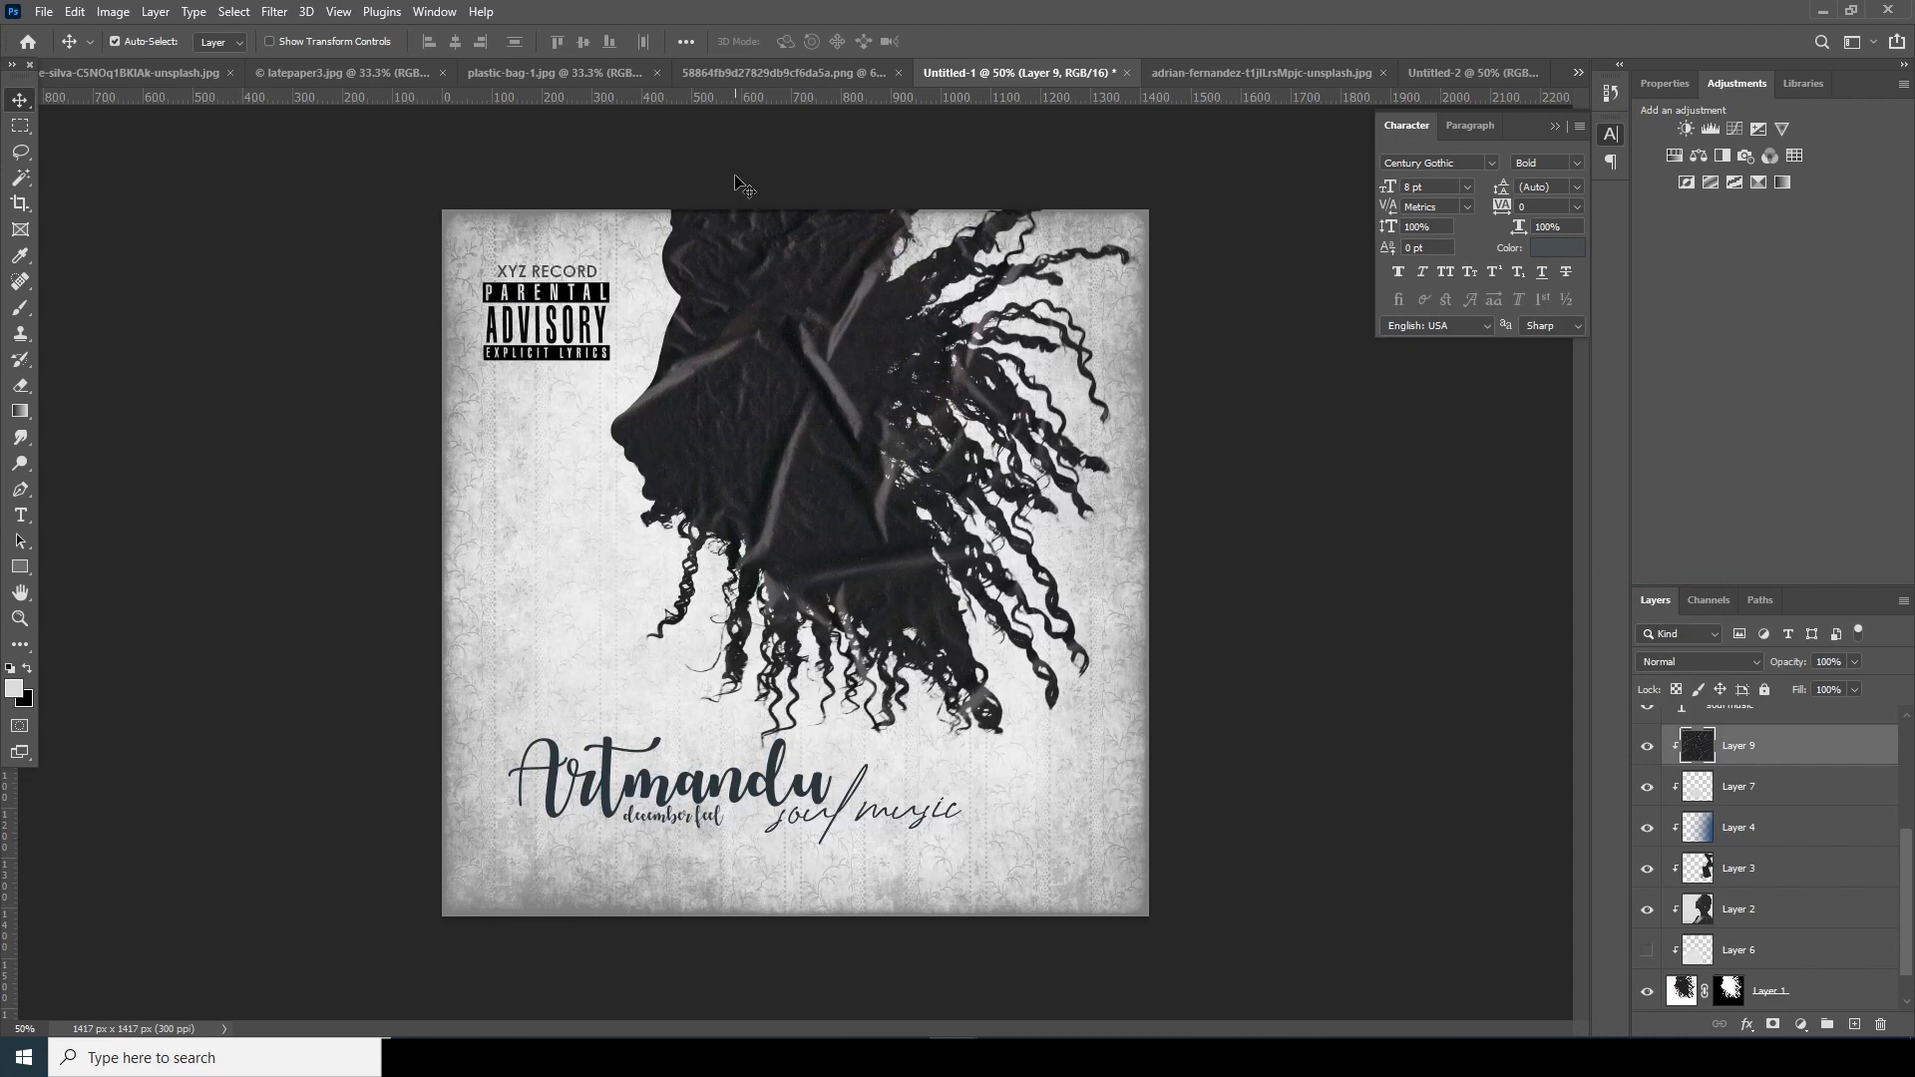
- Set the plastic texture's blend mode to Screen and adjust its placement over the portrait with a free transform
click(1699, 662)
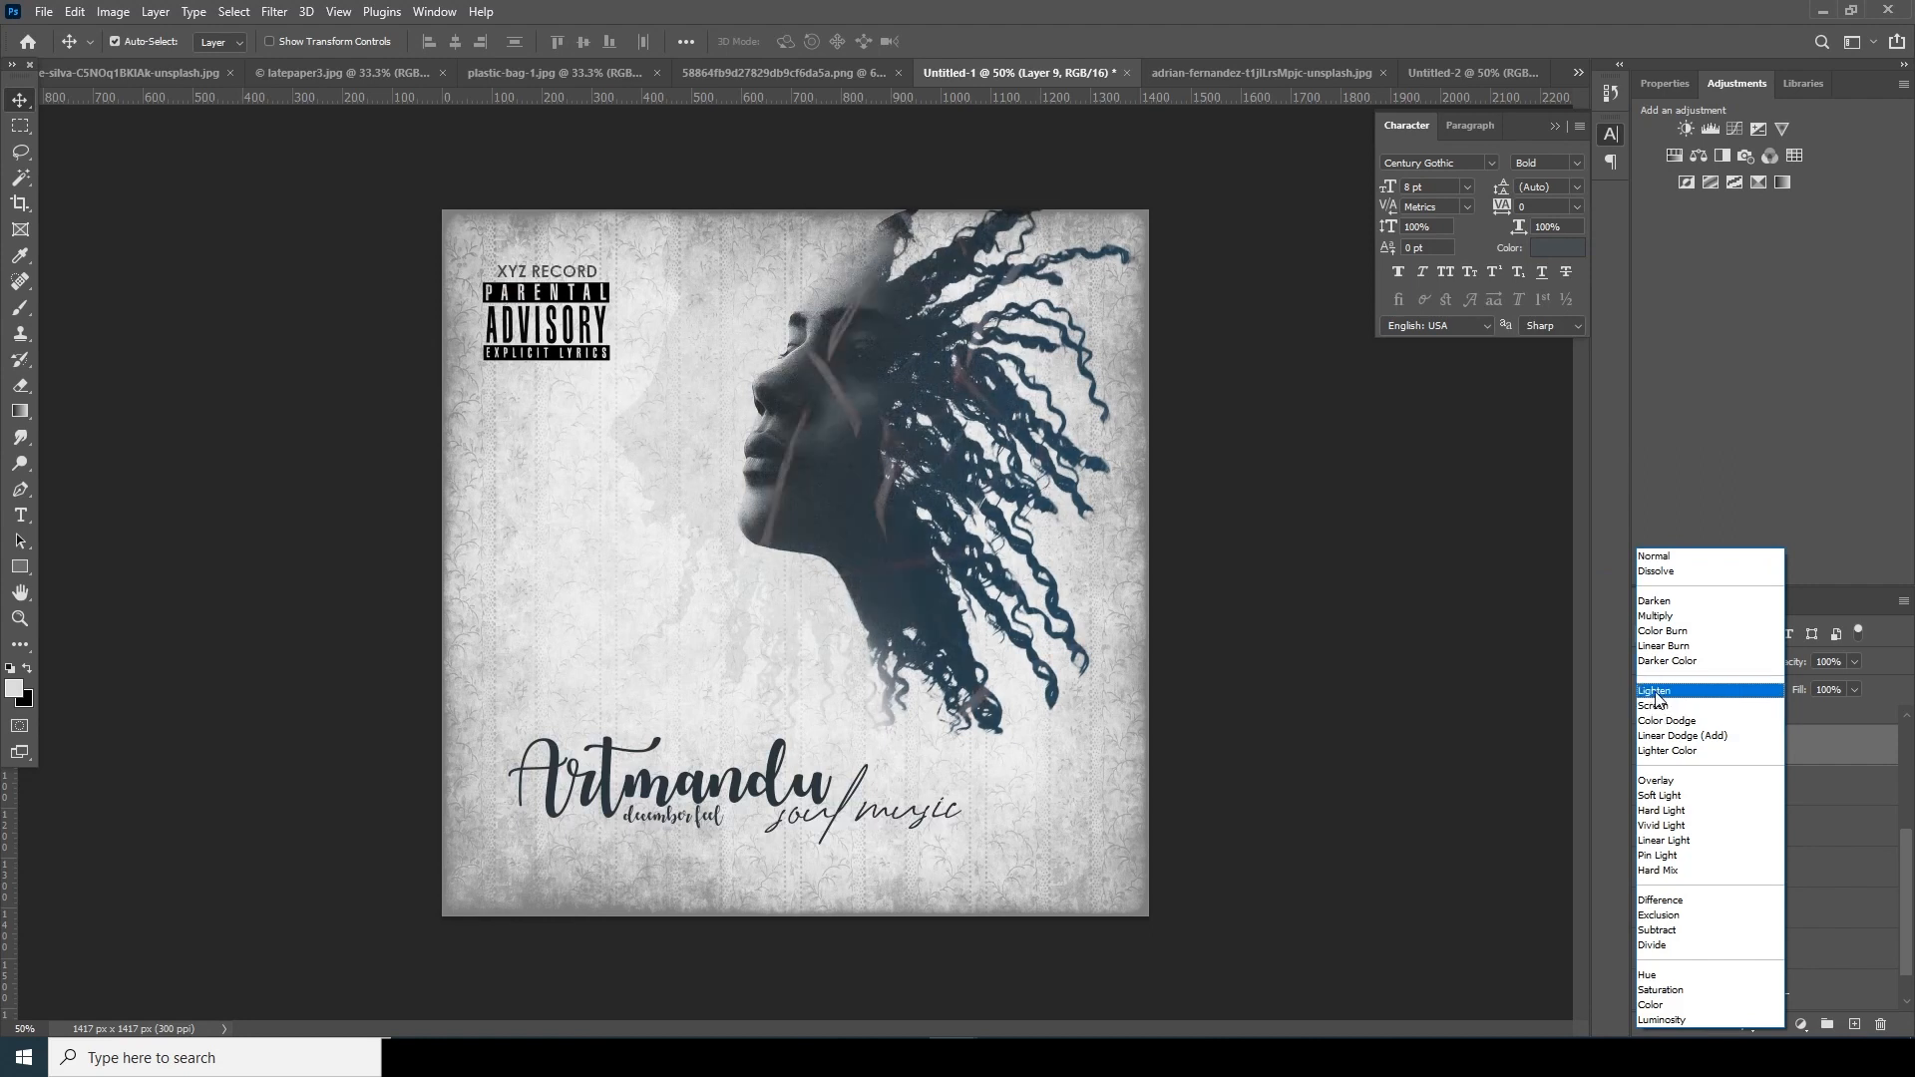
click(1658, 706)
key(ctrl+t)
drag(881, 500, 835, 550)
key(Return)
- Lower the plastic texture layer's opacity to 75%
key(ctrl+minus)
key(ctrl+minus)
key(ctrl+plus)
key(ctrl+plus)
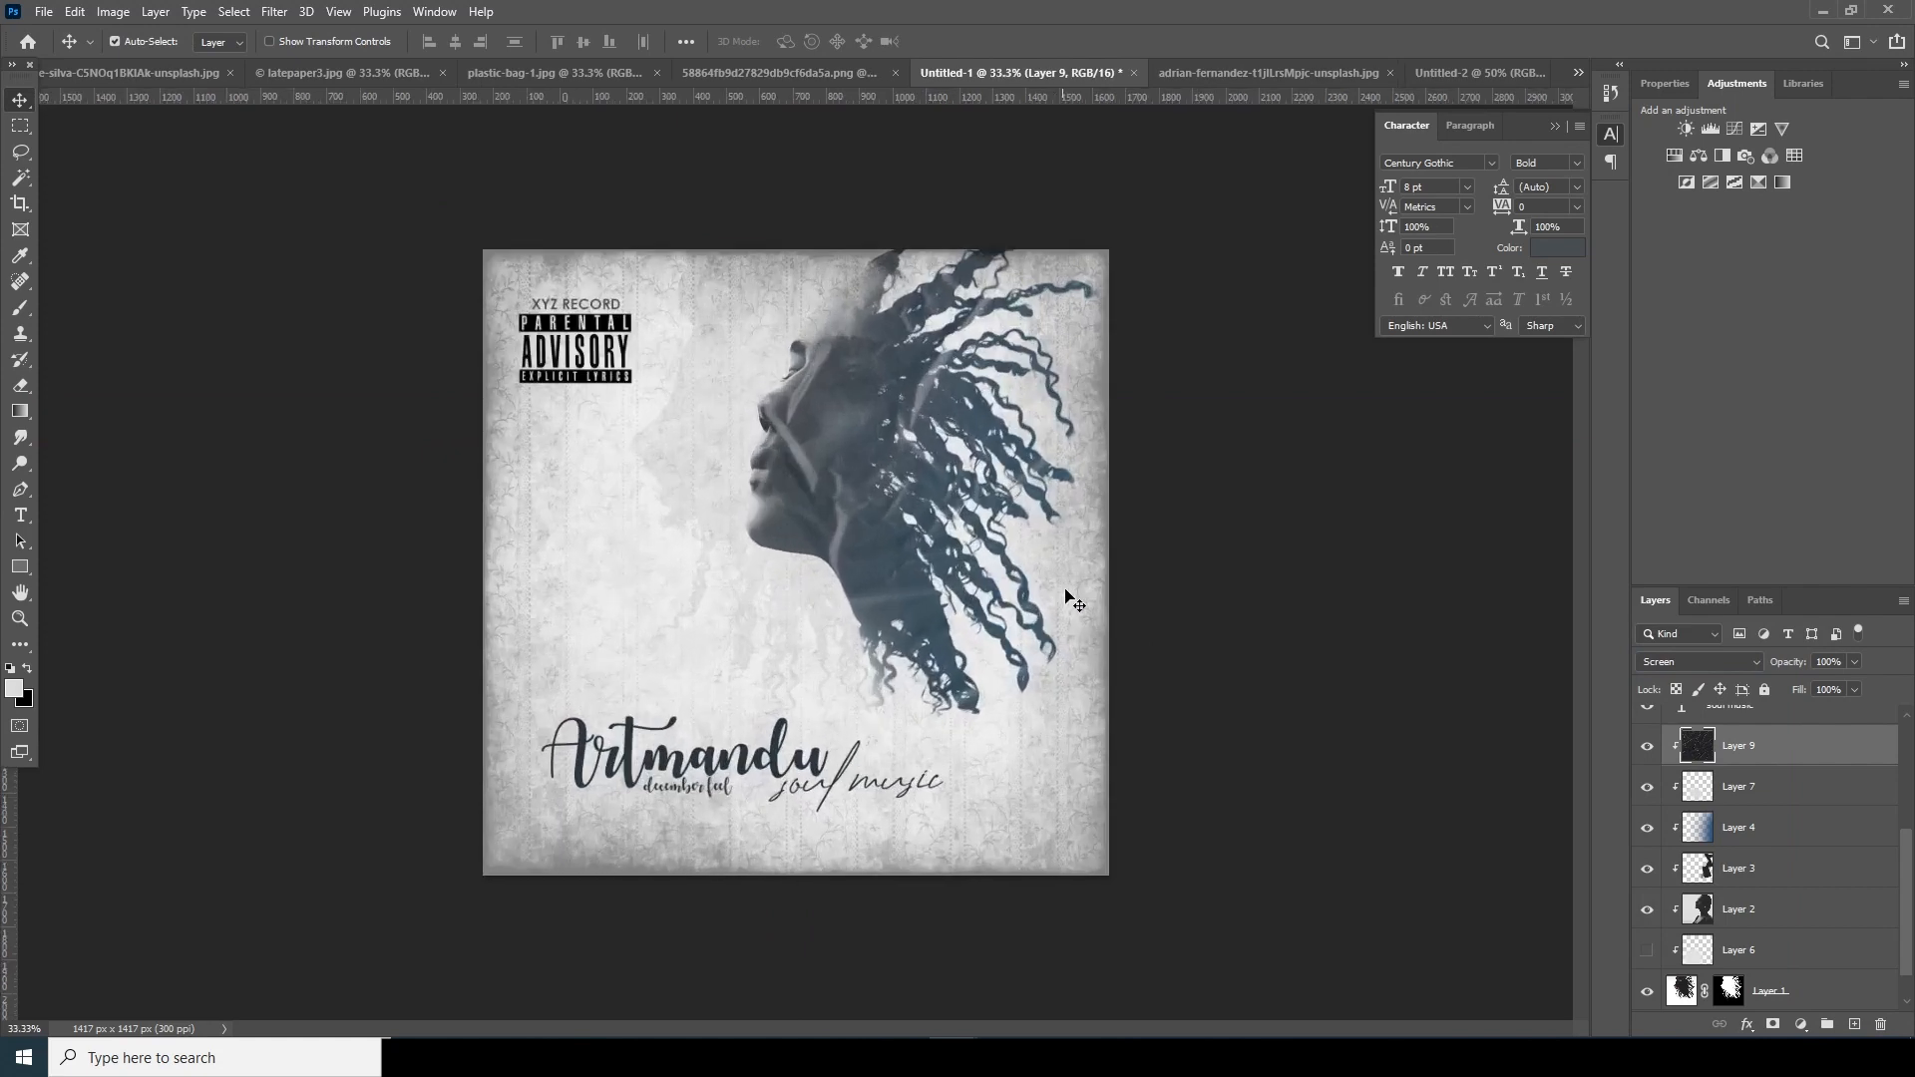
click(1853, 690)
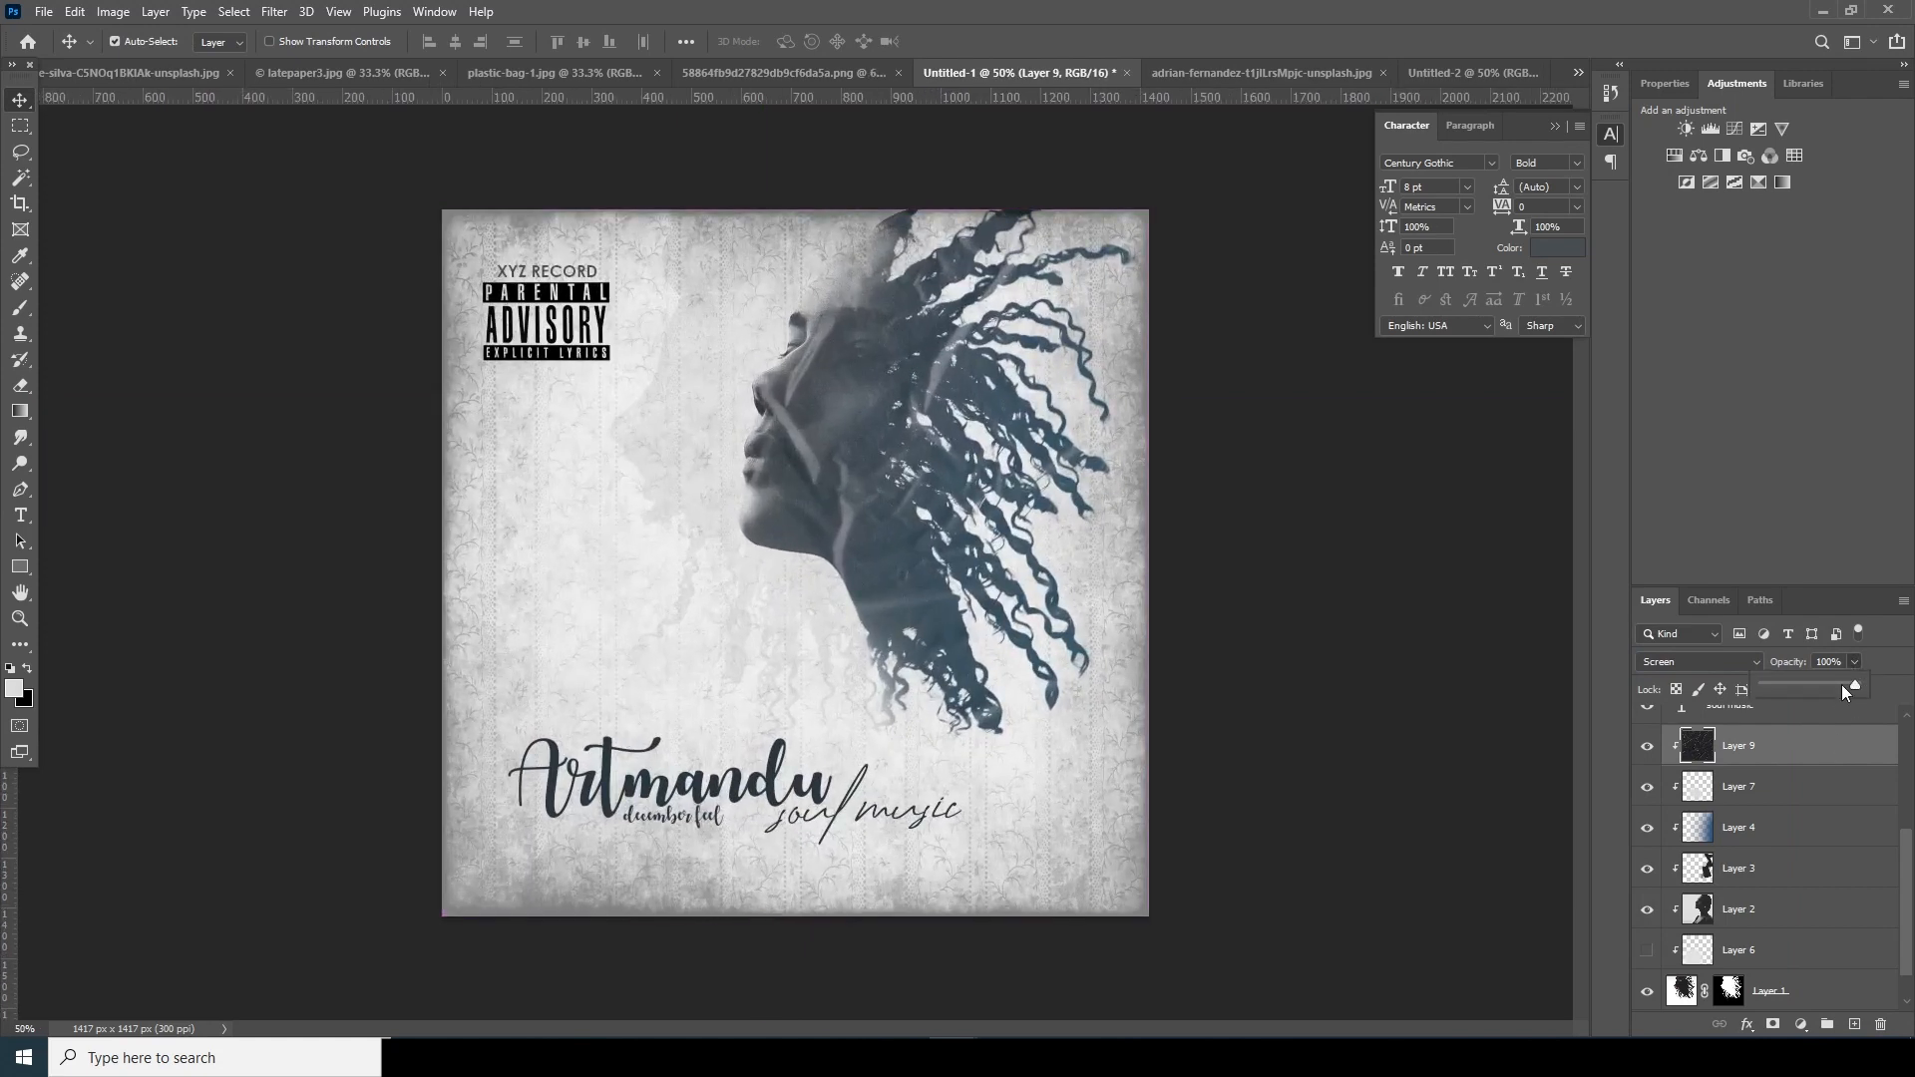
drag(1839, 686, 1837, 682)
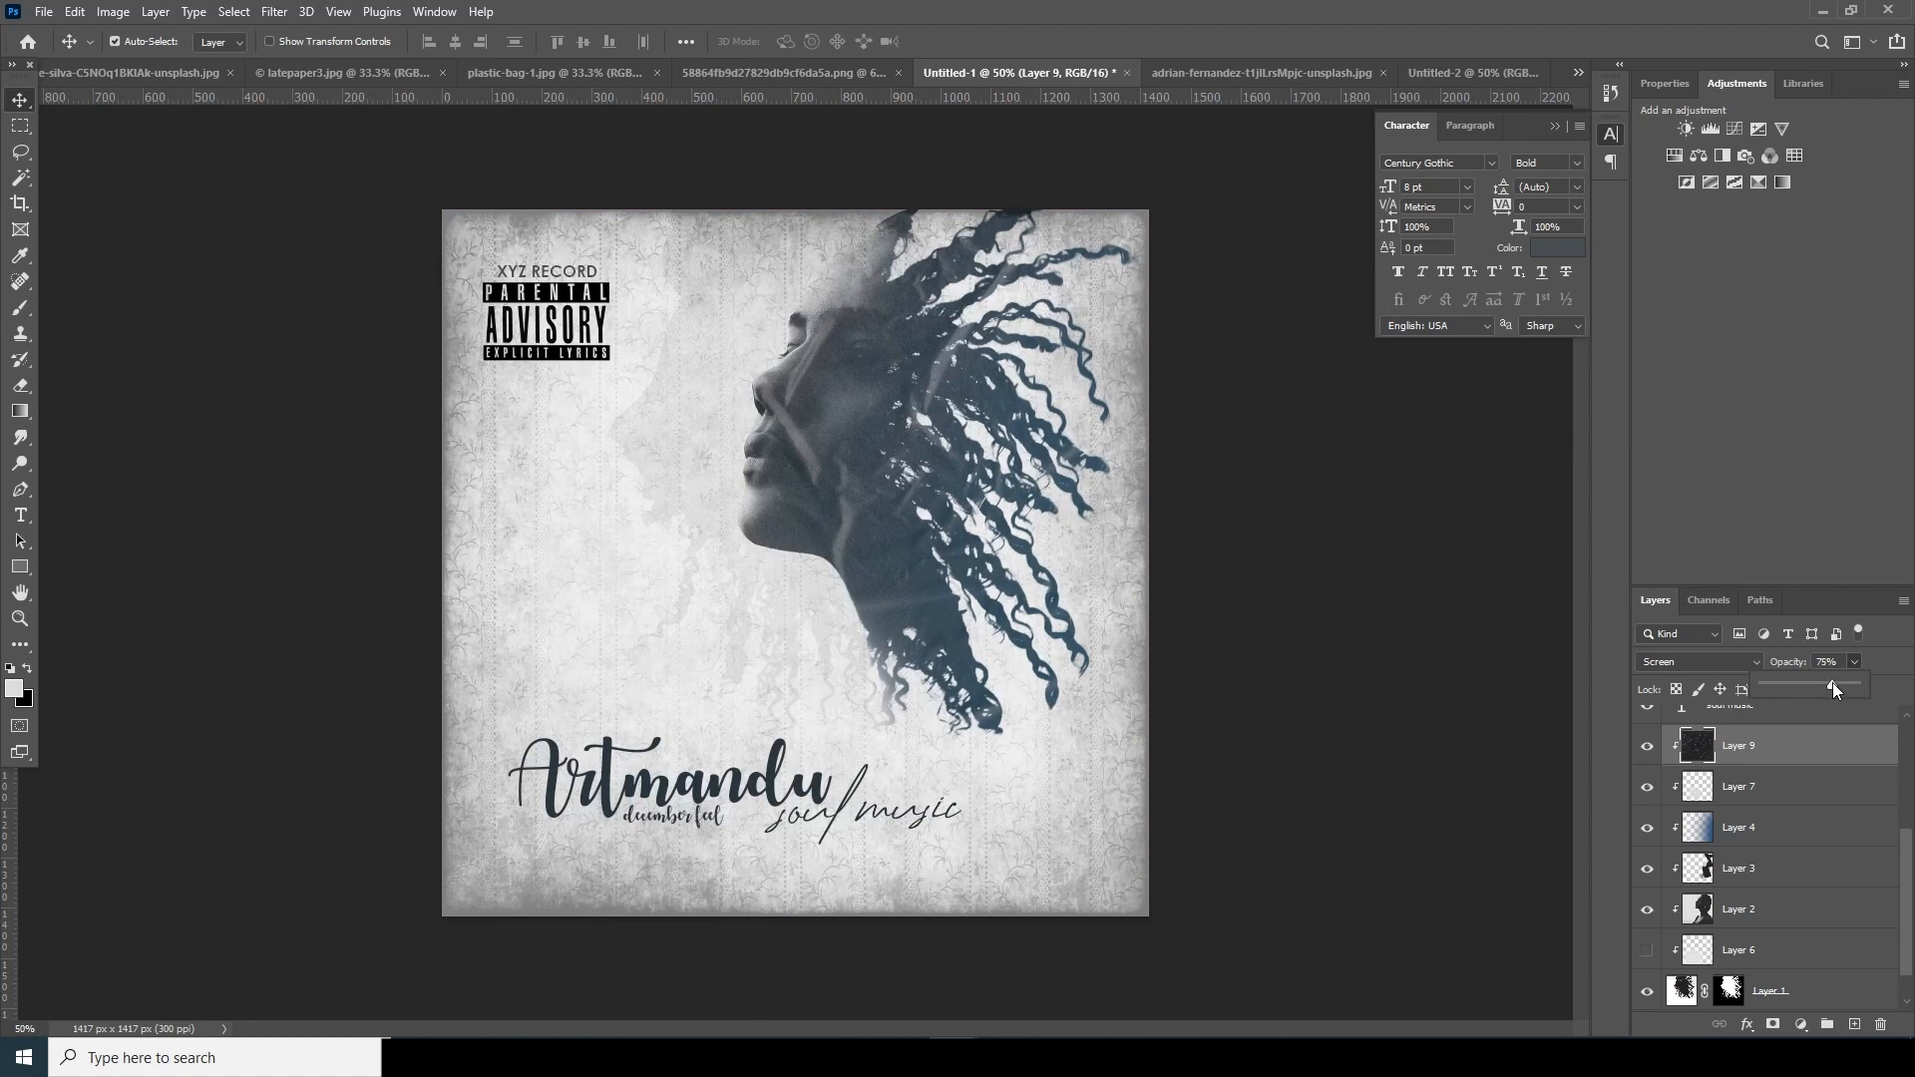
- Stamp all visible layers into a new merged layer above the "december feel" text layer
click(1909, 773)
click(1750, 742)
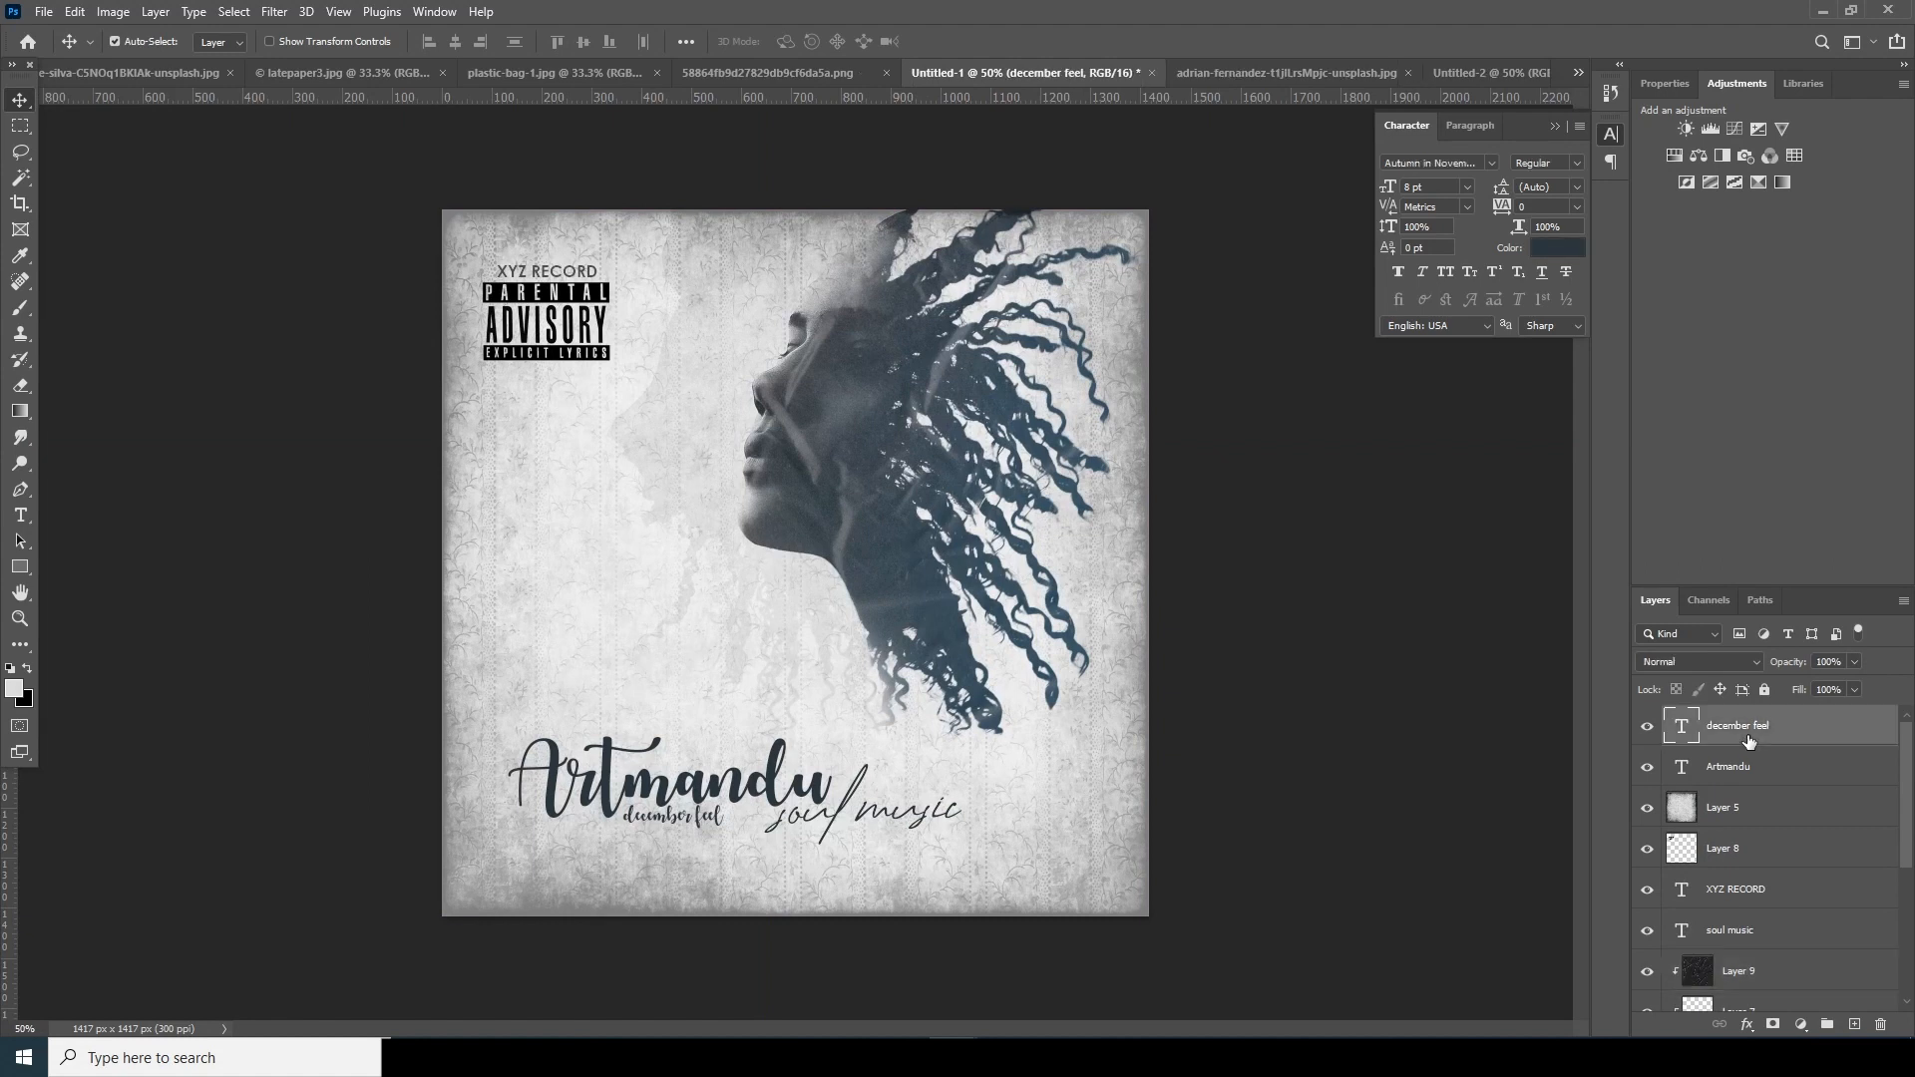
key(ctrl+shift+alt+e)
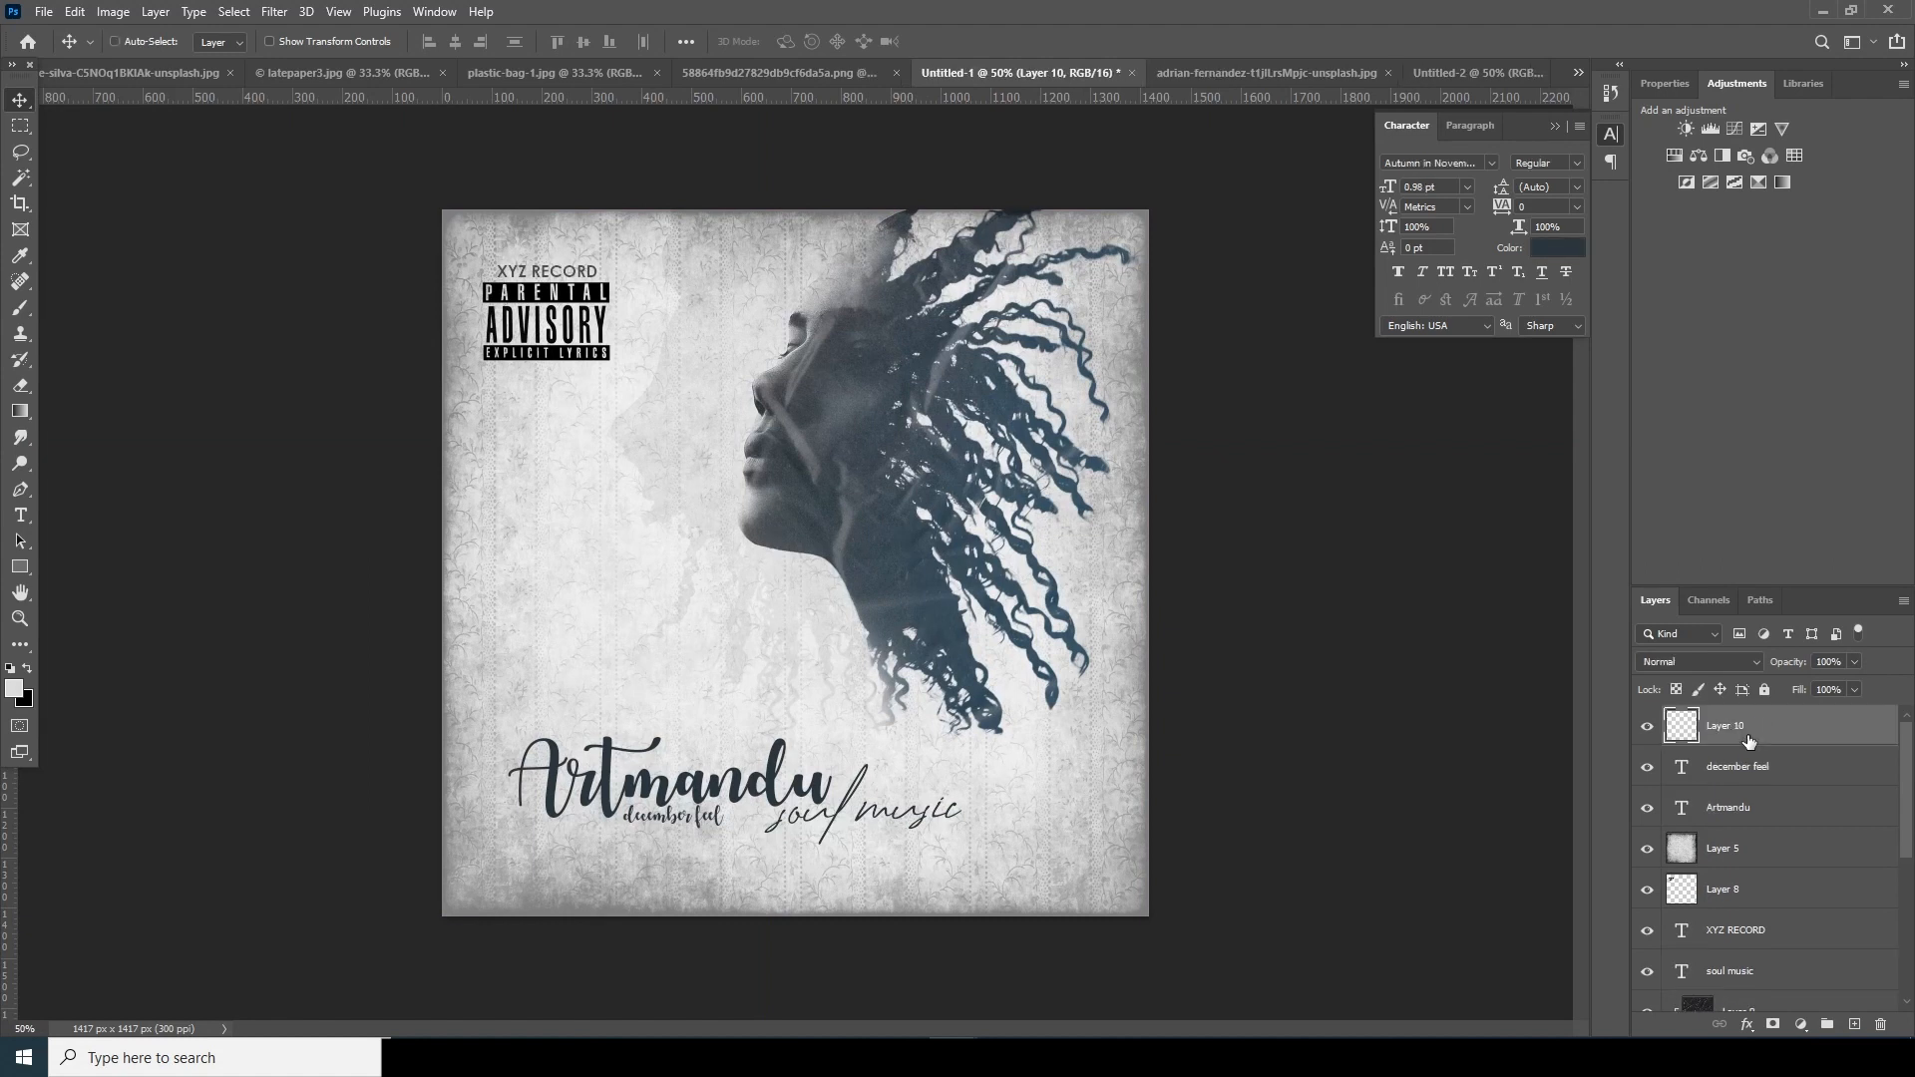
- Apply the Style Transfer neural filter to the merged layer with the Starry Night painting as its style
click(275, 12)
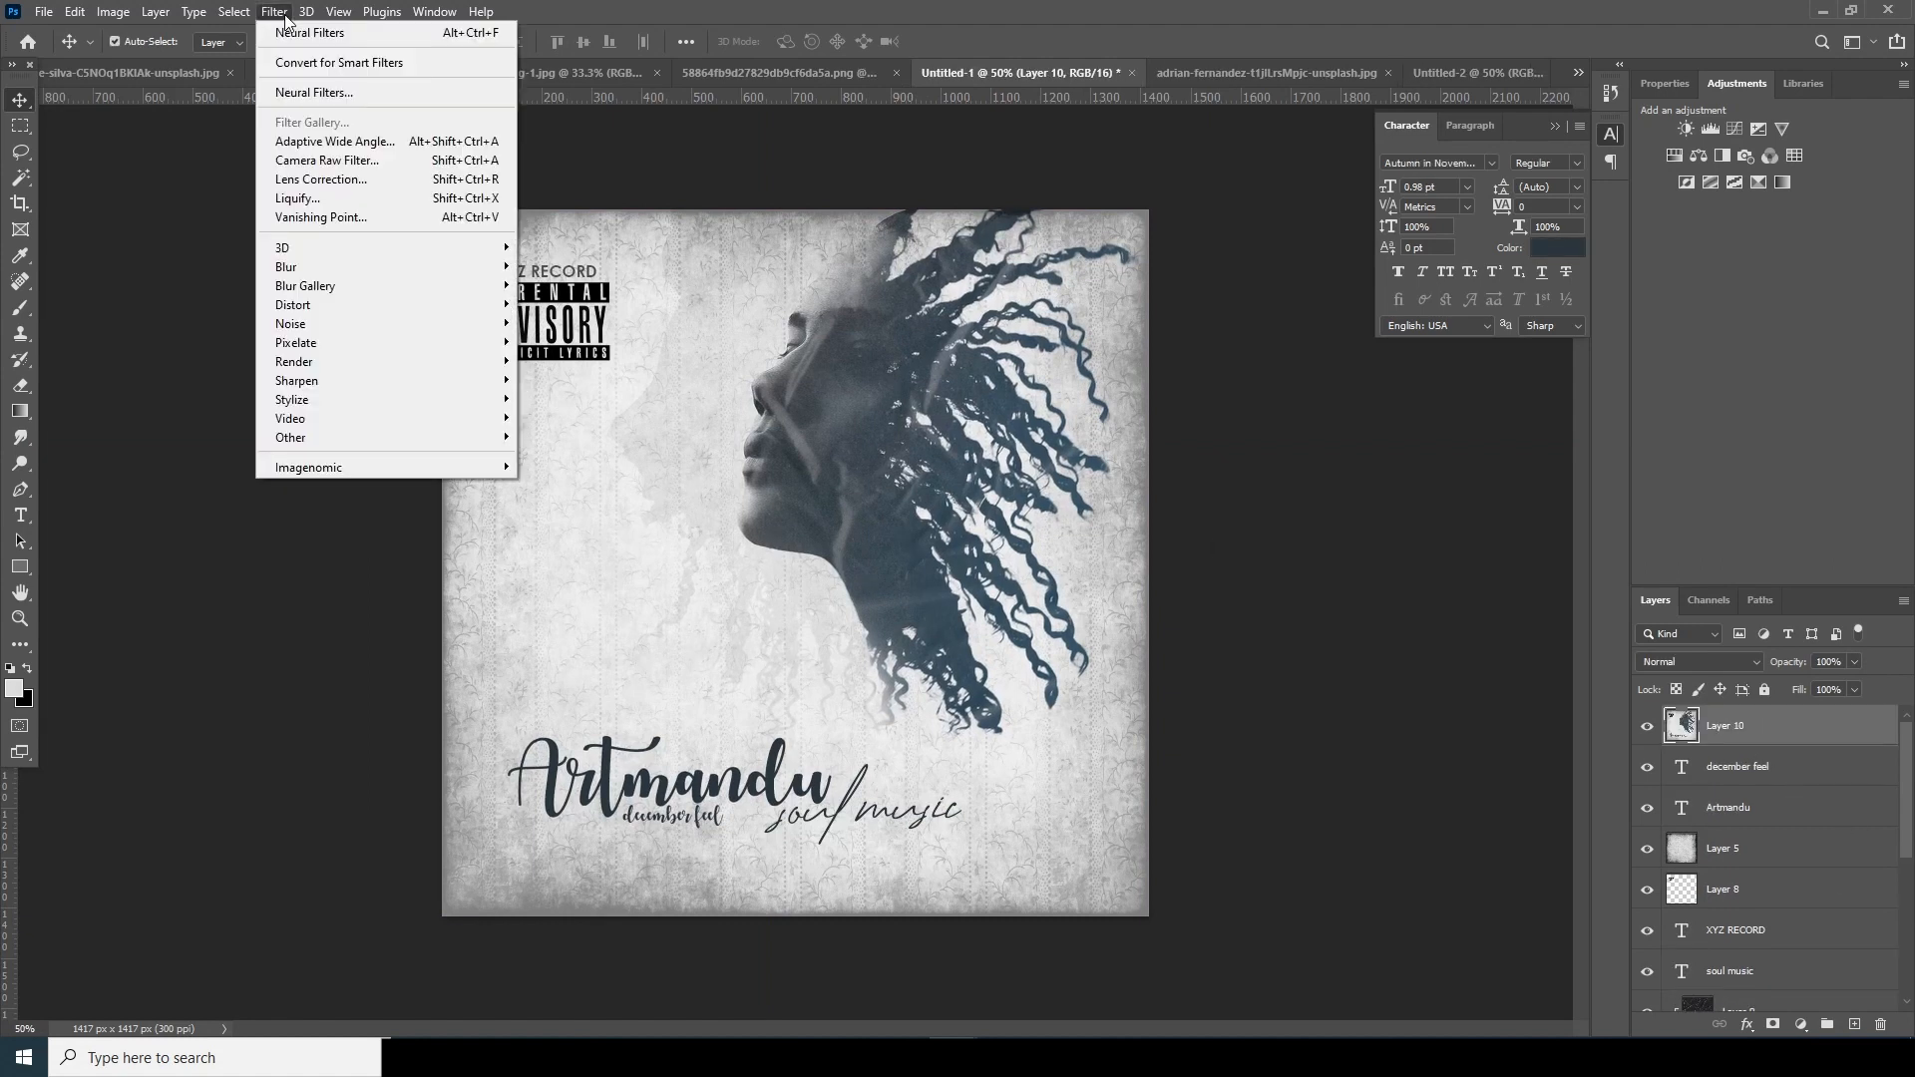
click(314, 90)
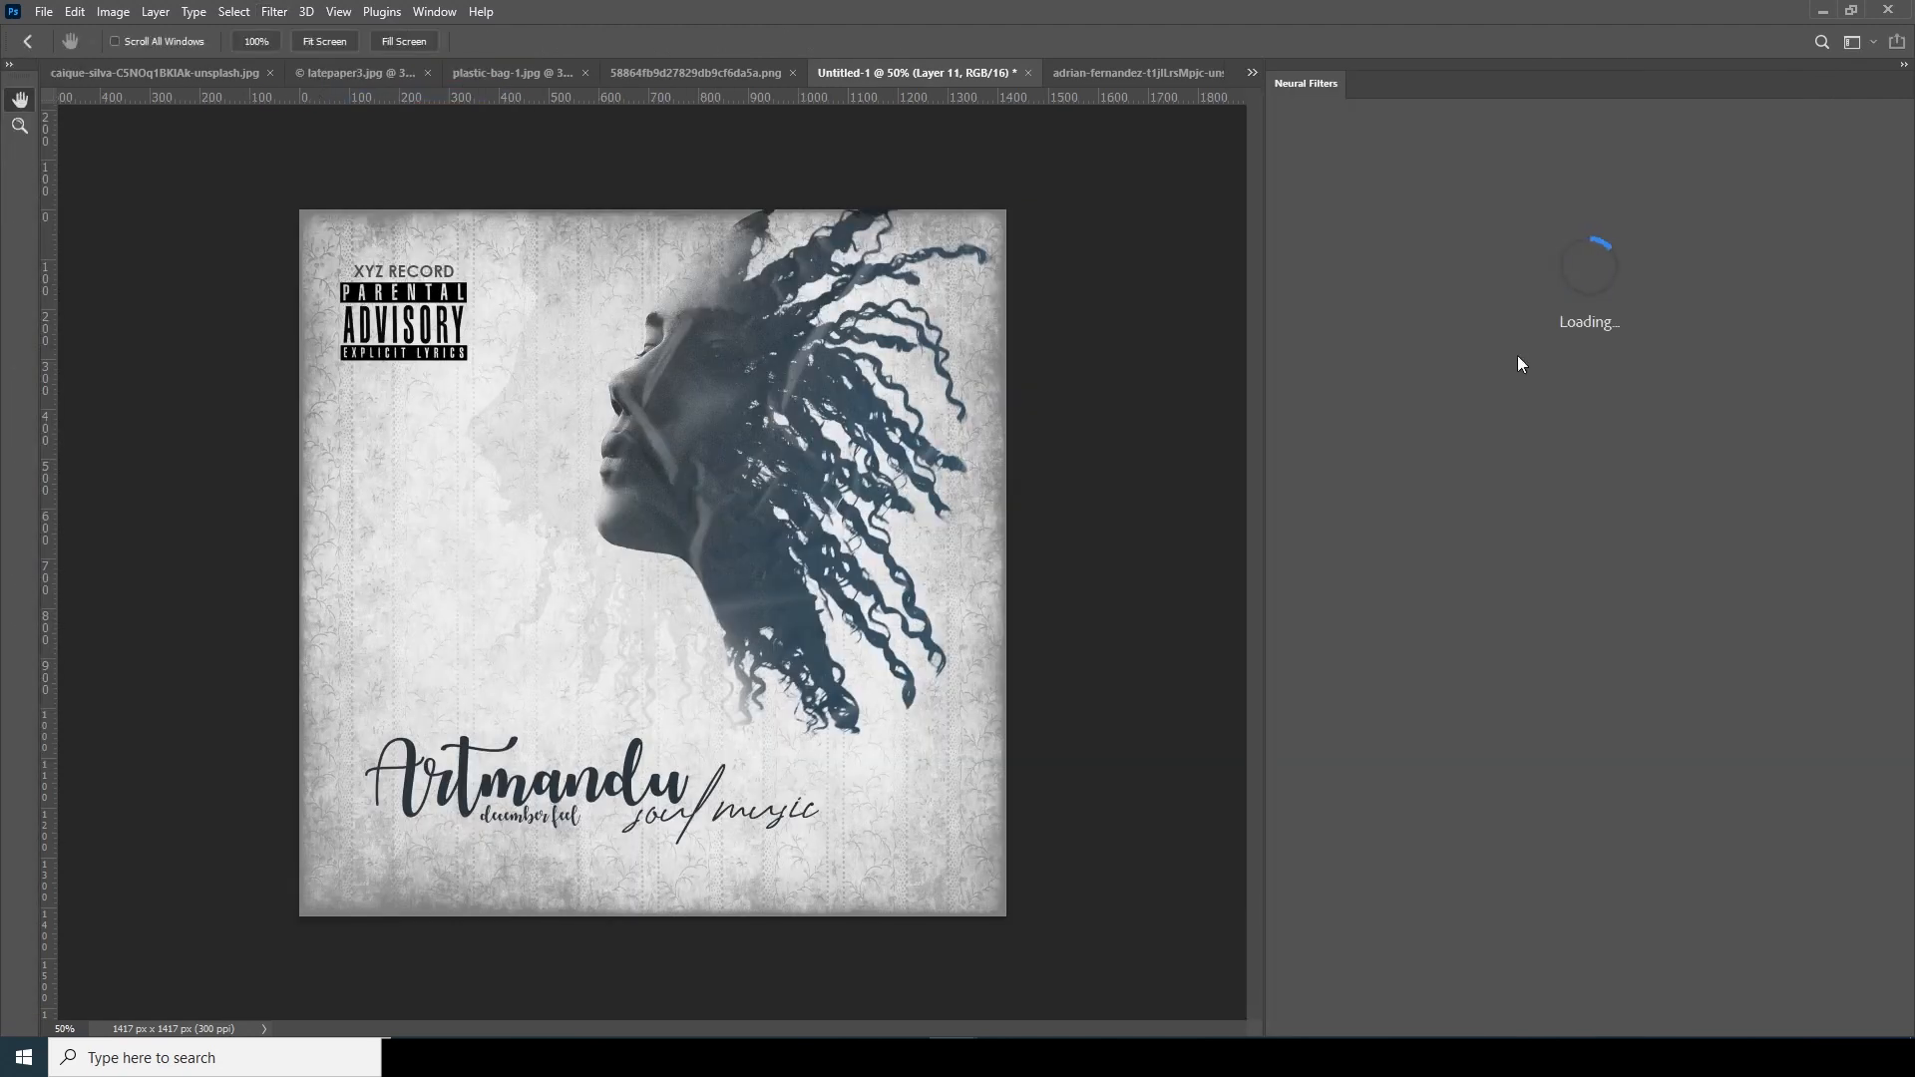
click(1416, 175)
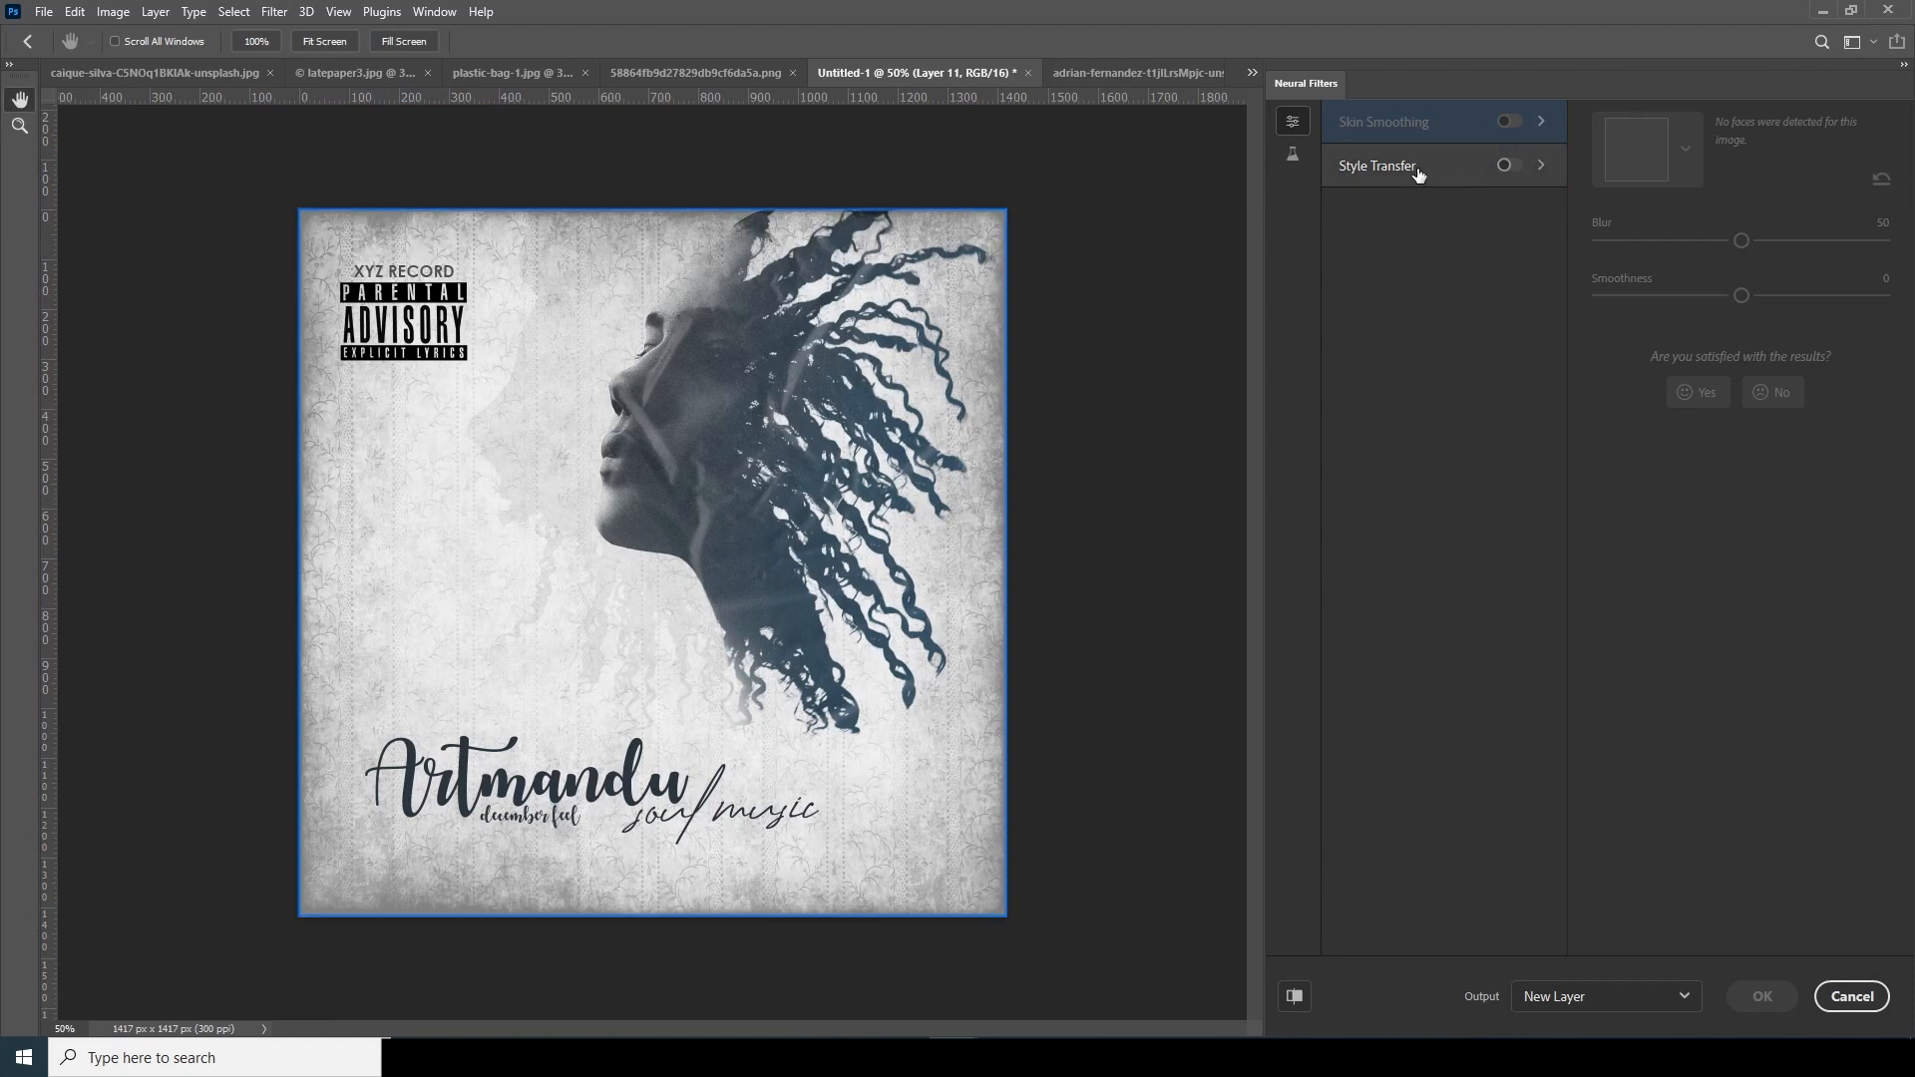
click(1508, 167)
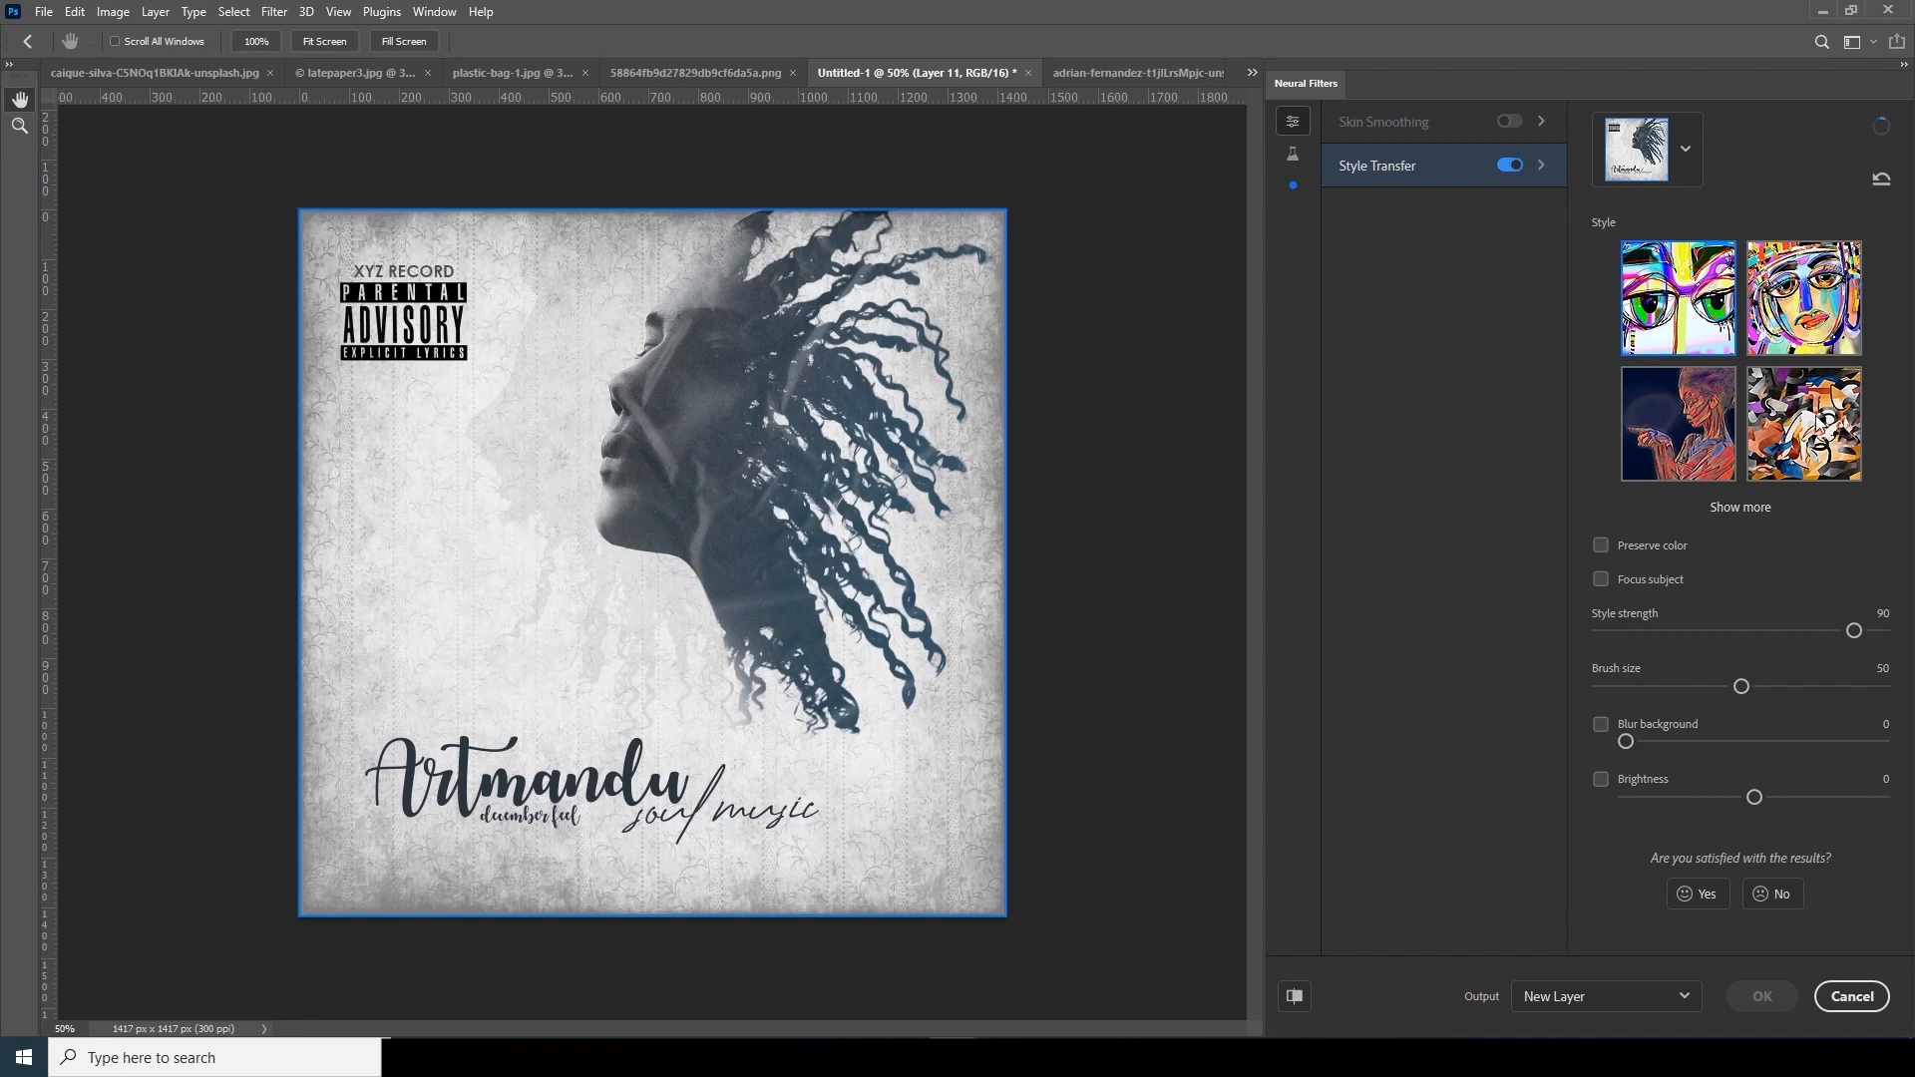
click(1817, 422)
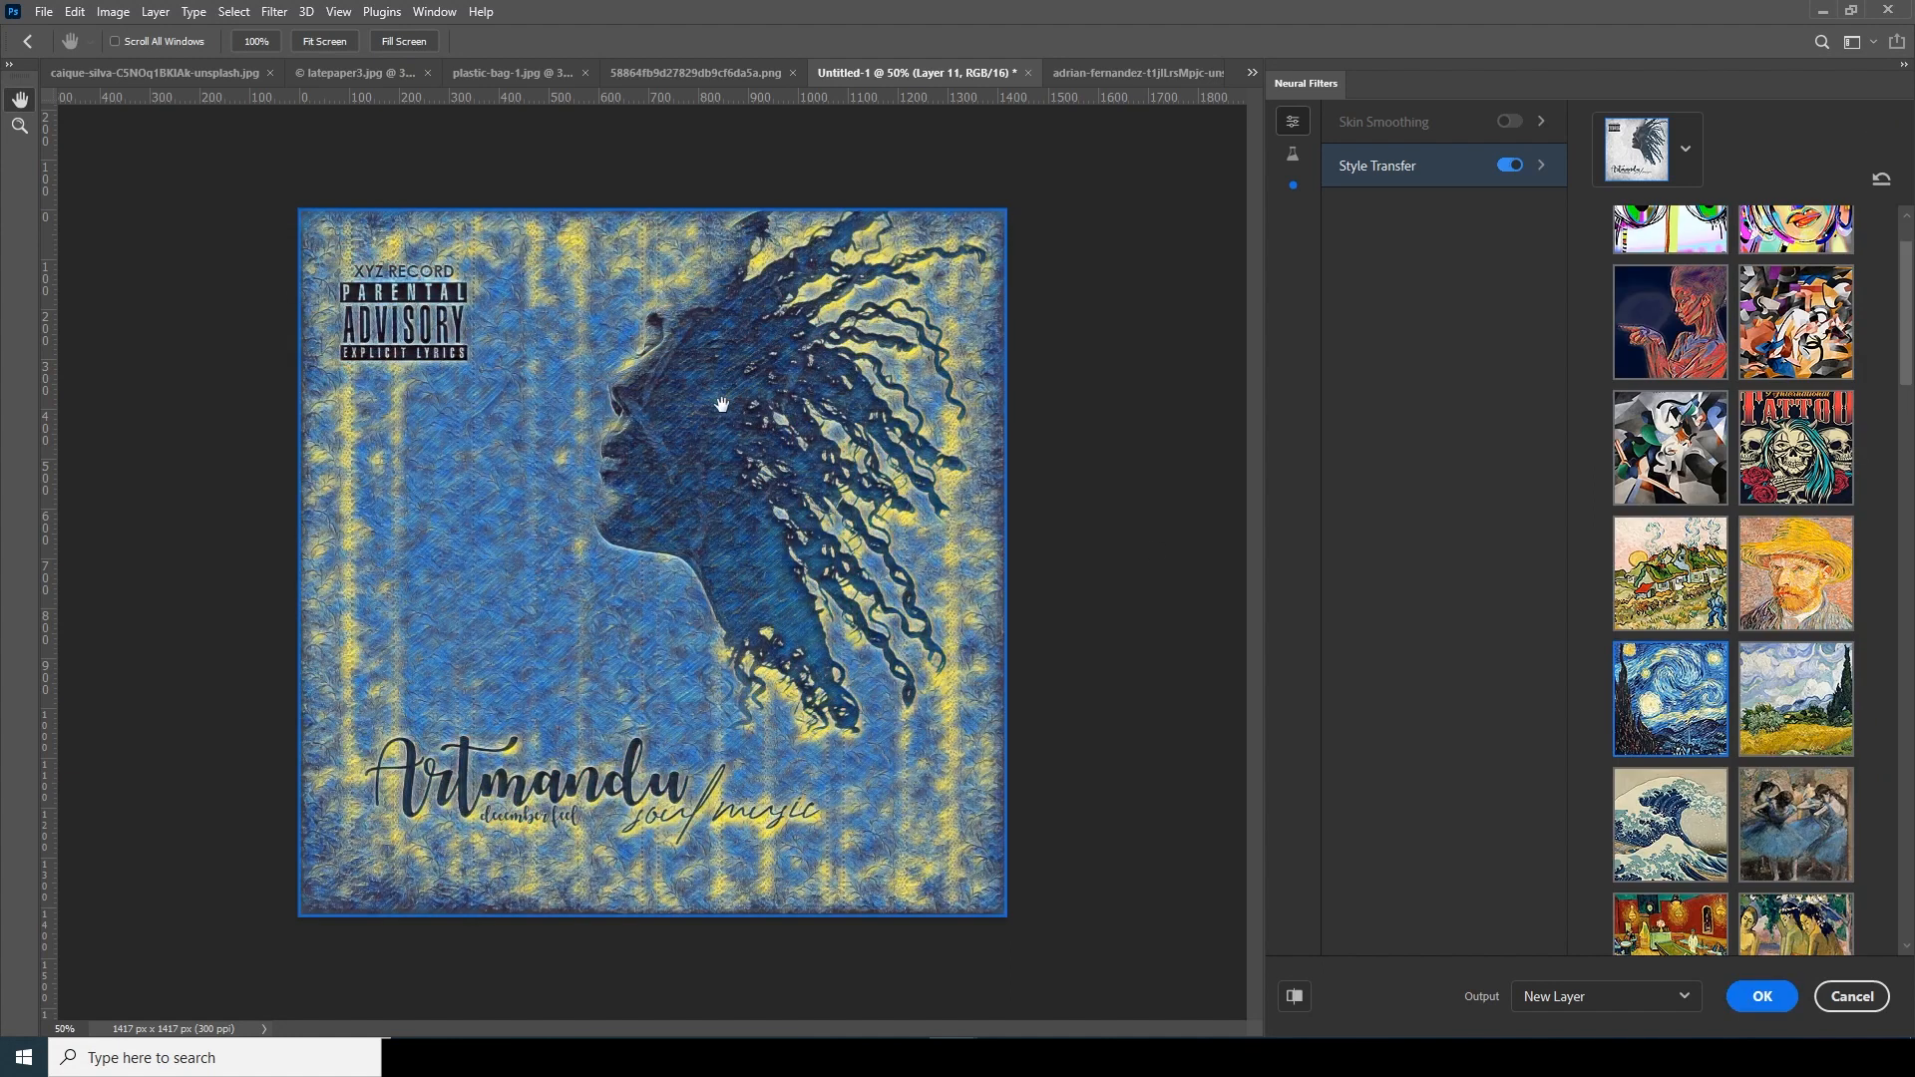
- Enable Preserve color and Focus subject, set the style strength to 98, and output the style transfer to a new layer
scroll(1877, 796, down, 15)
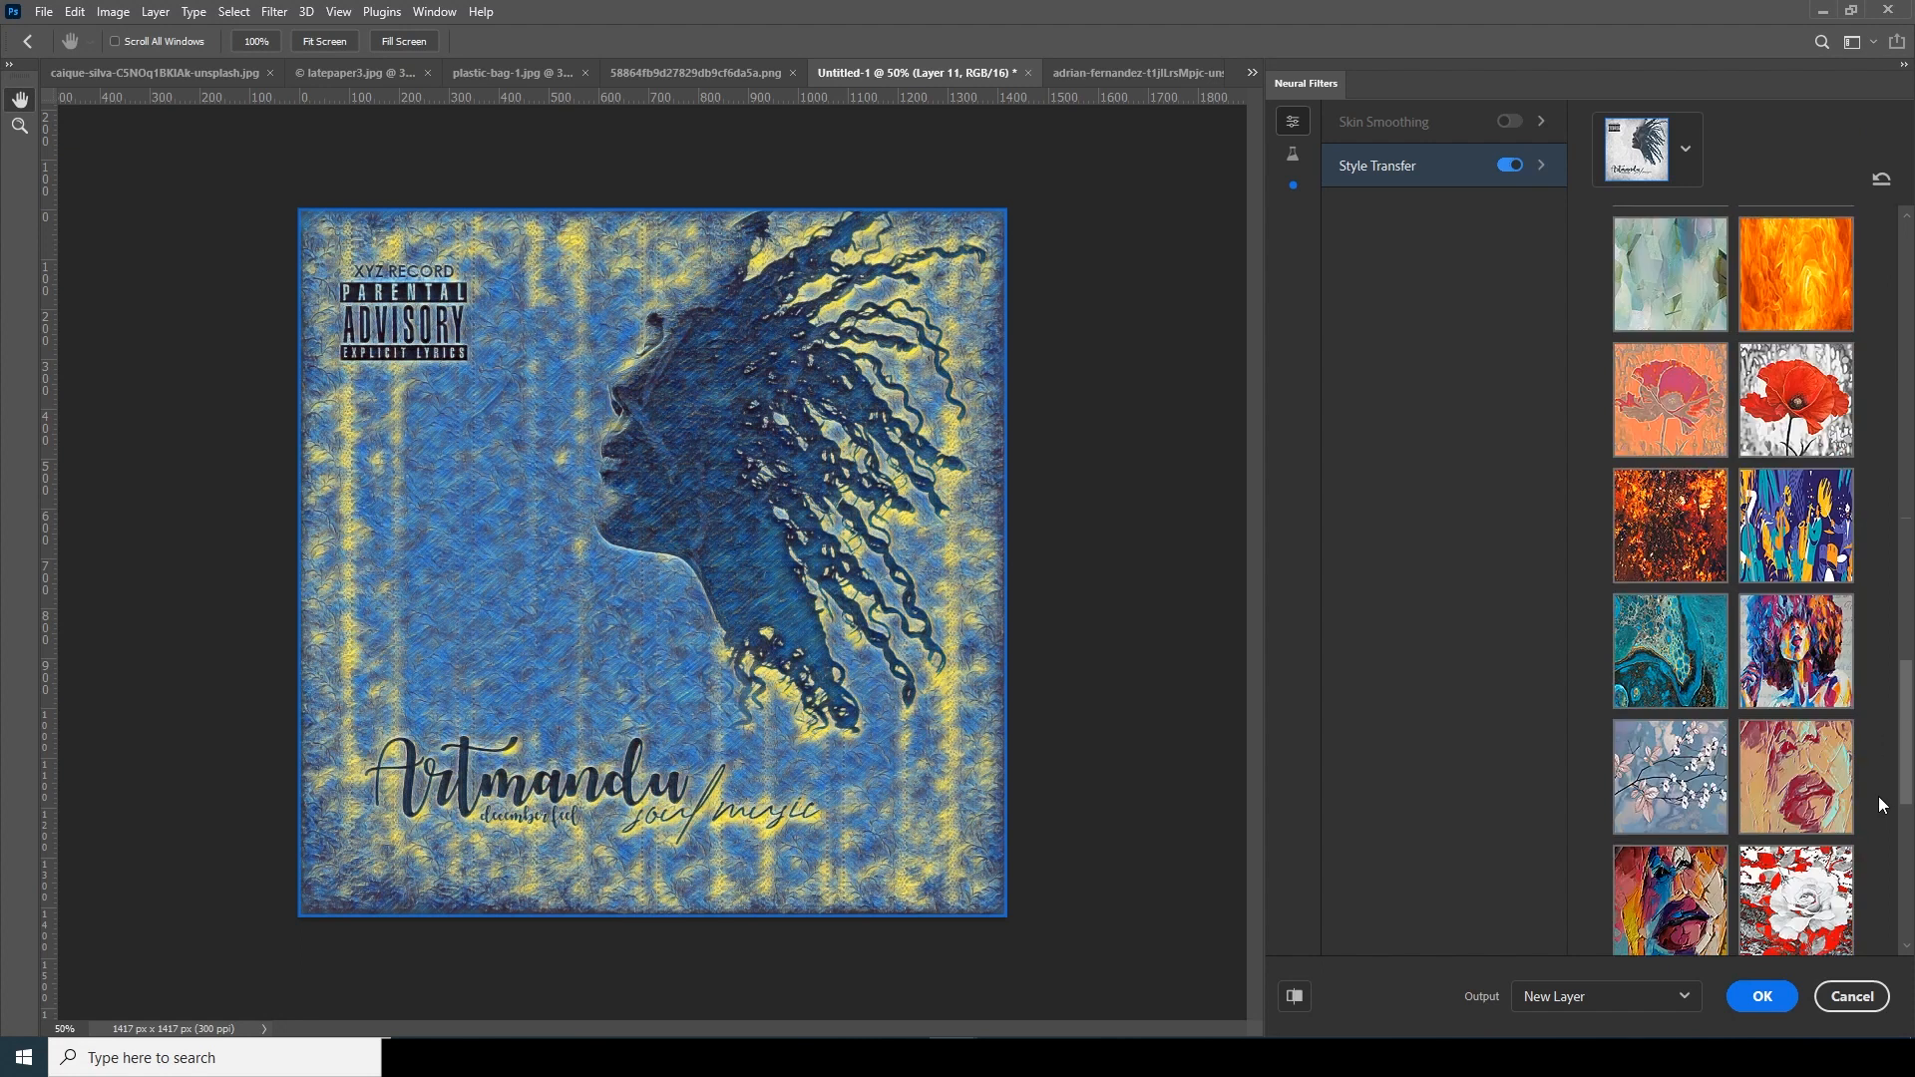
click(1601, 567)
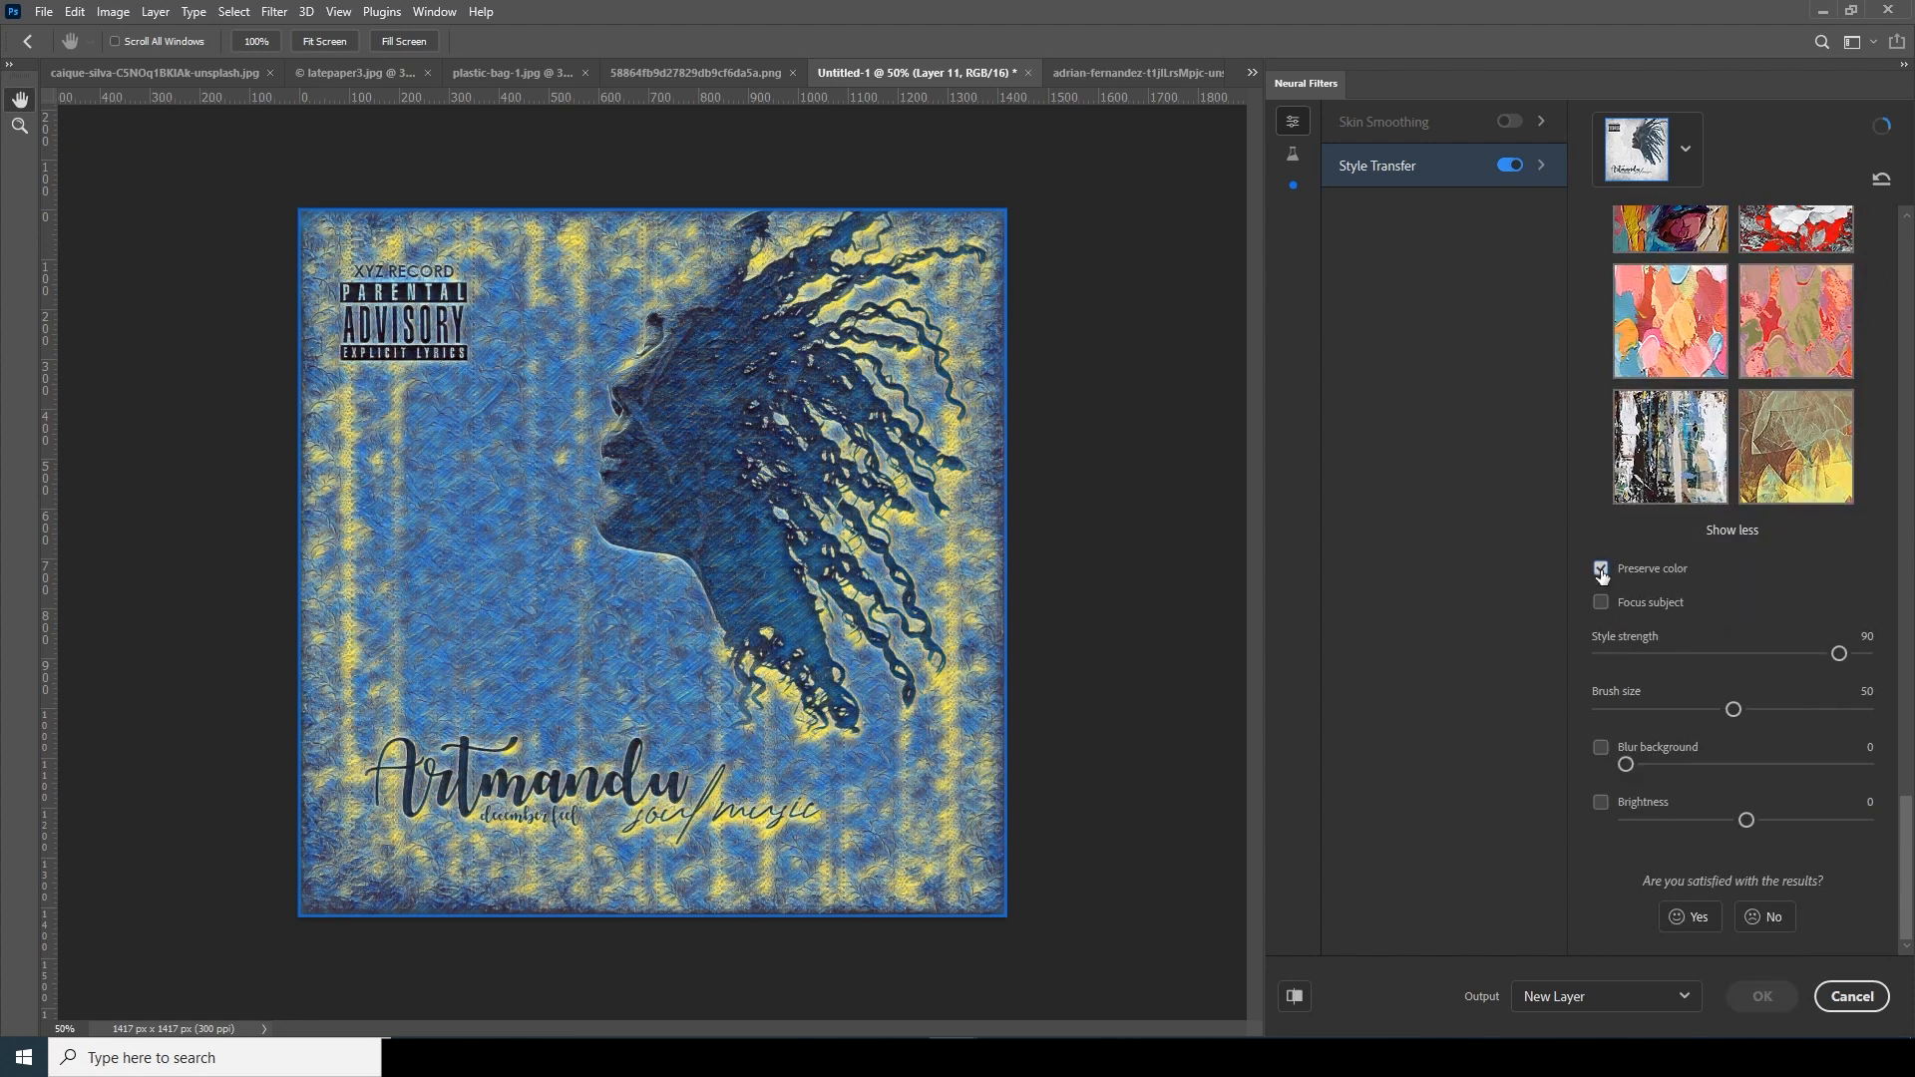
scroll(1600, 609, up, 15)
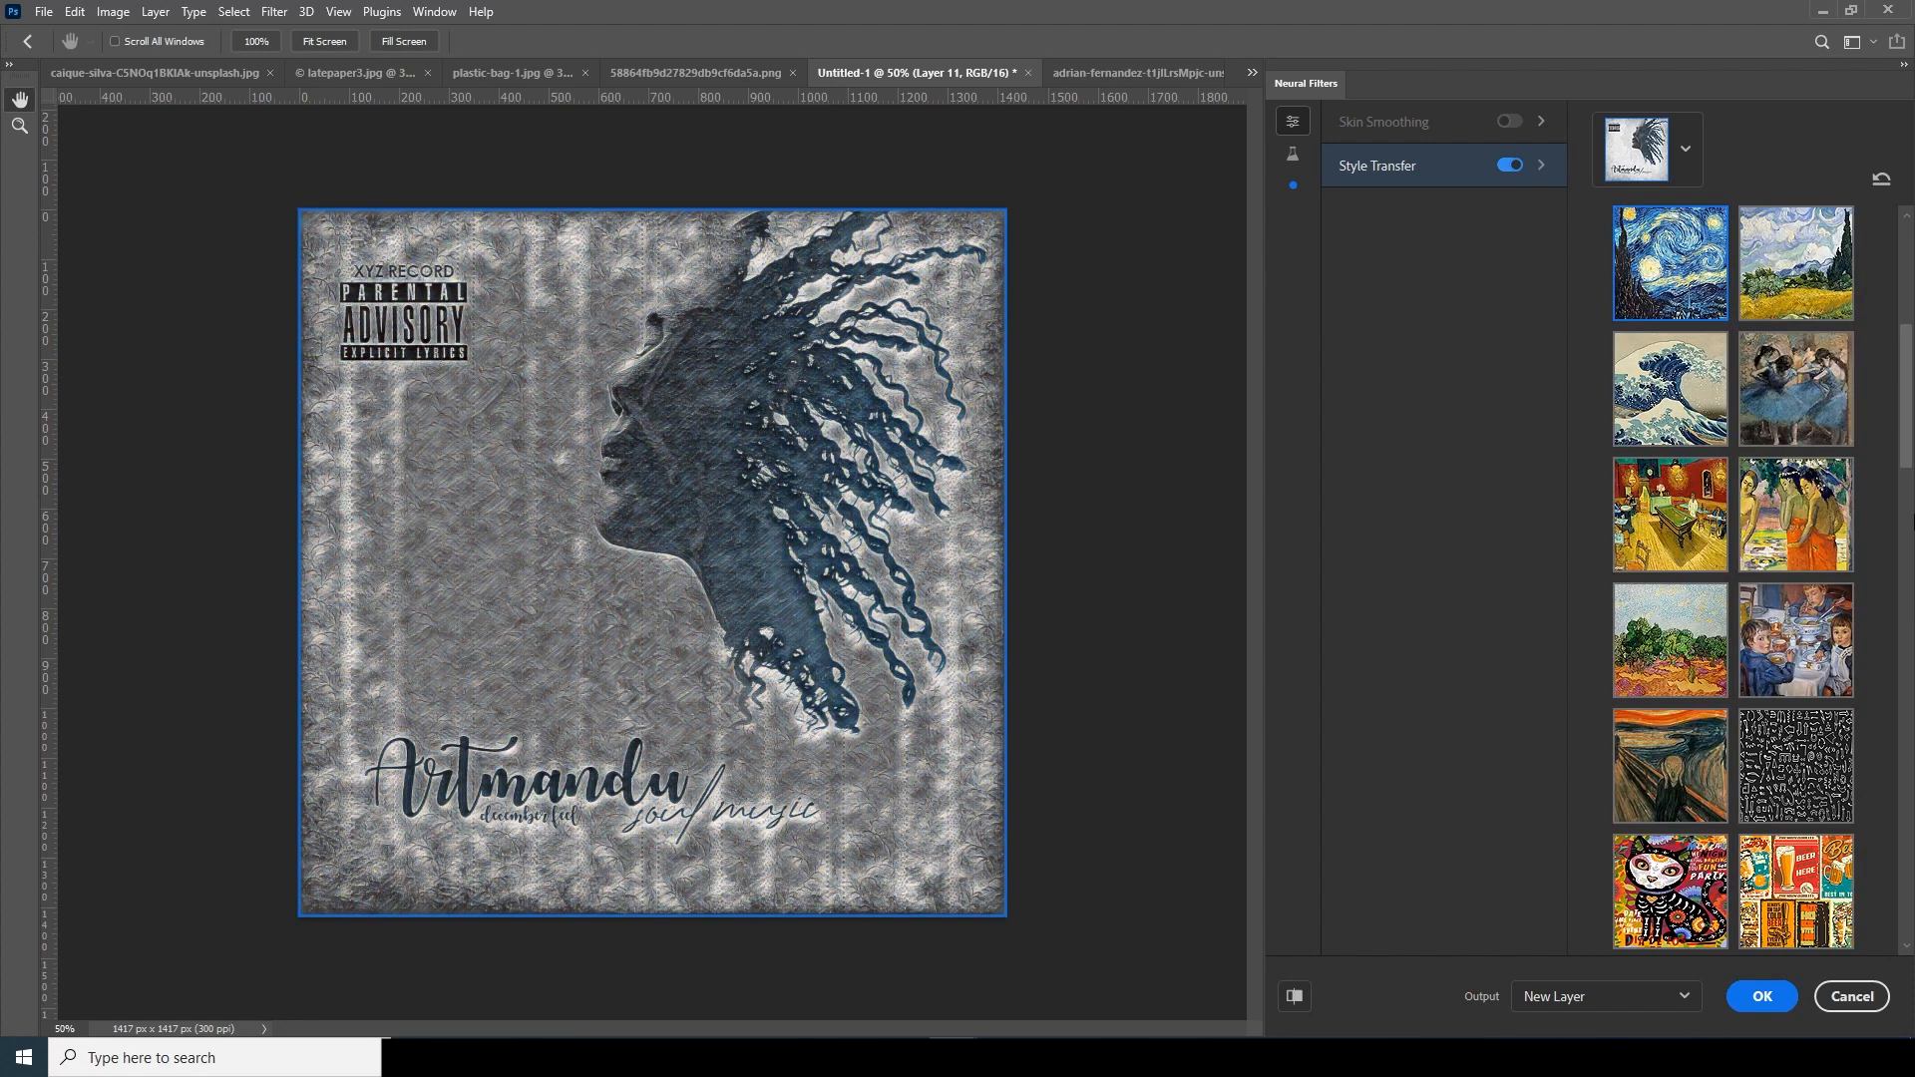
scroll(1600, 614, down, 15)
click(1601, 617)
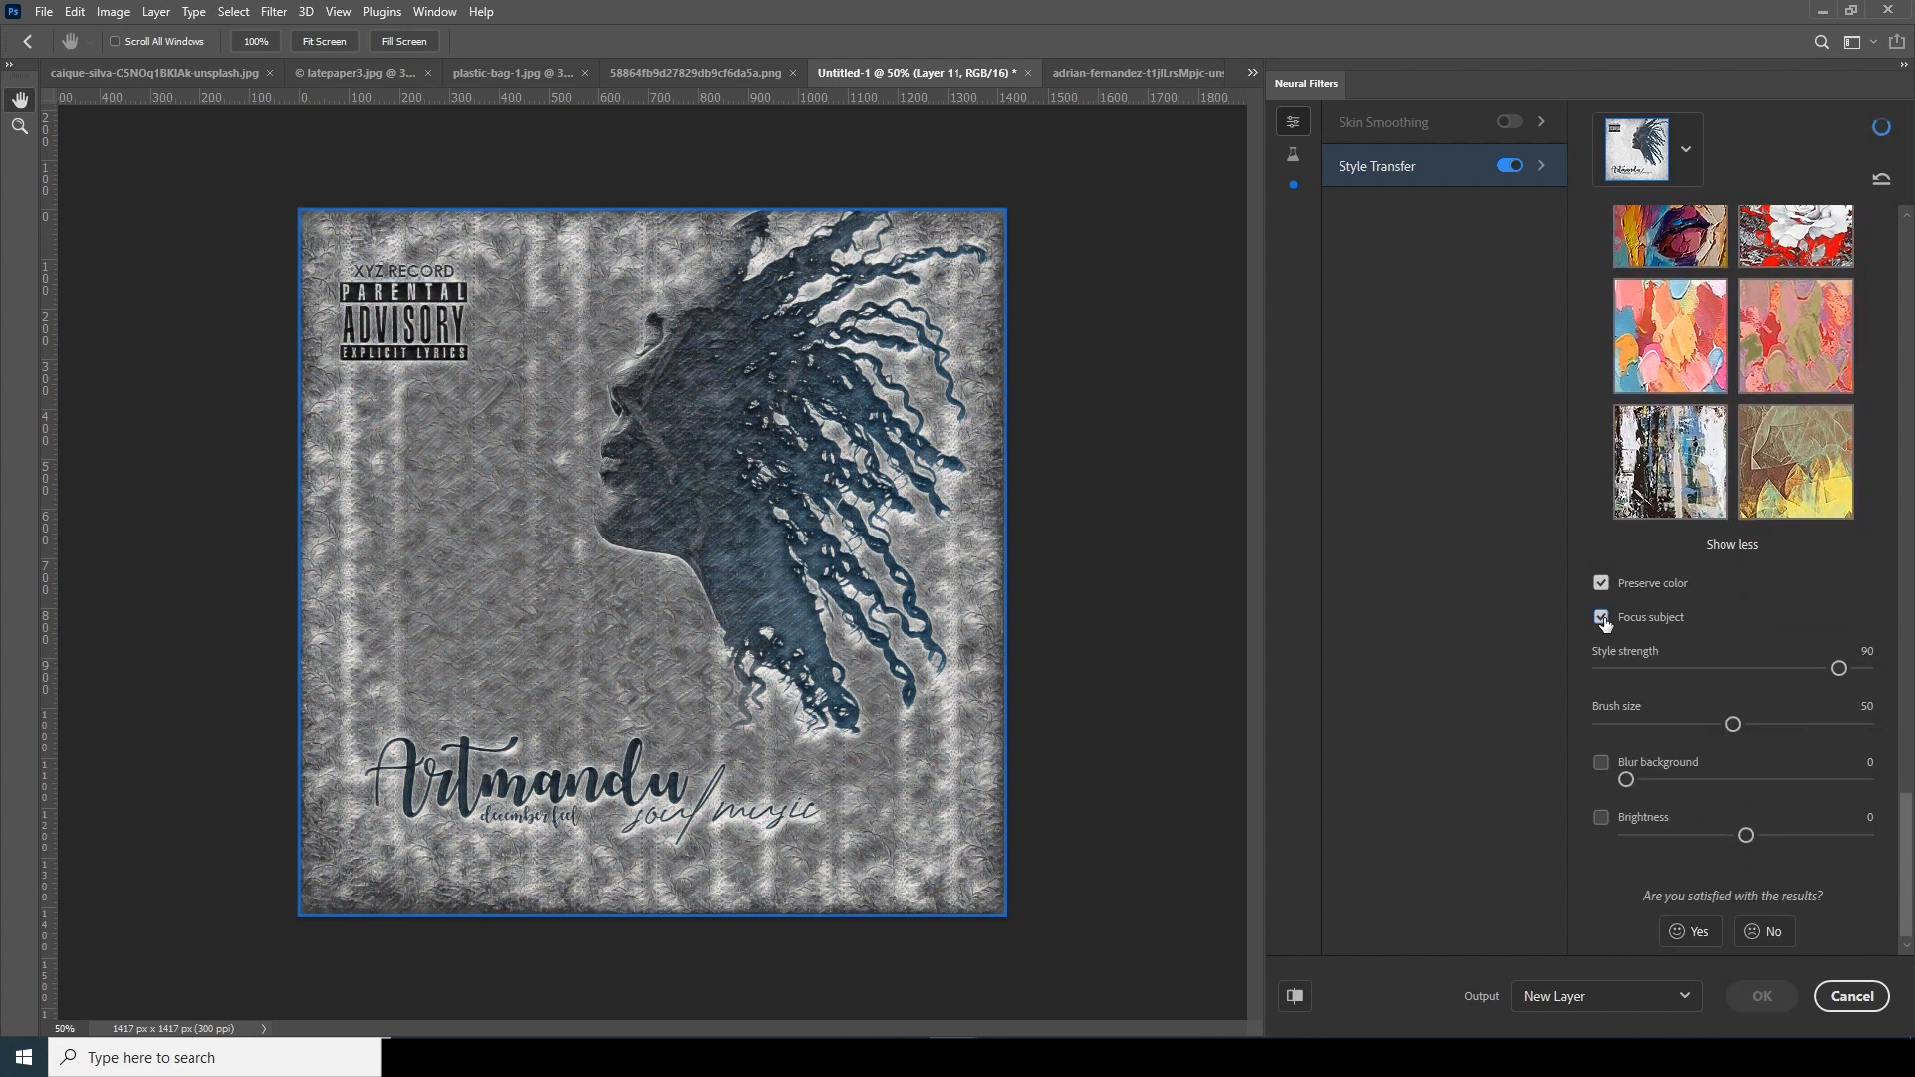
drag(1840, 668, 1869, 668)
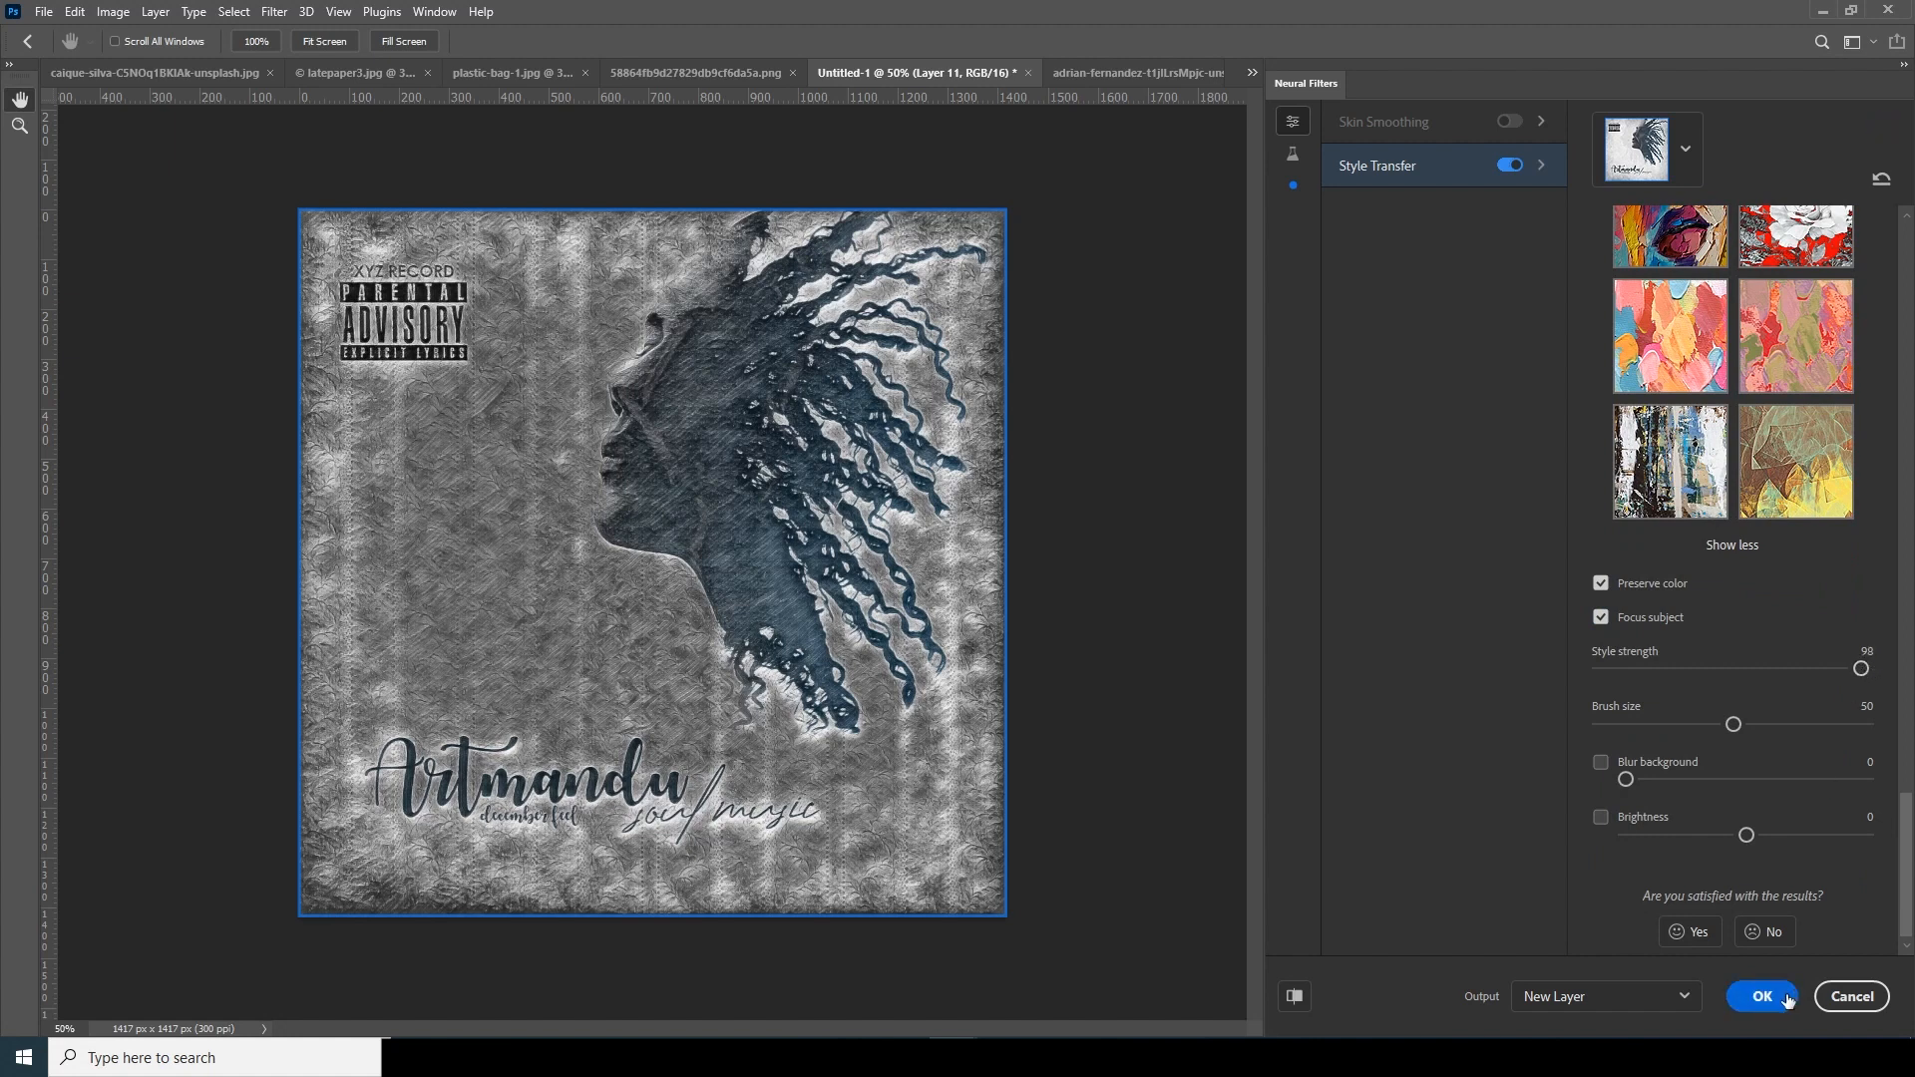
click(1763, 997)
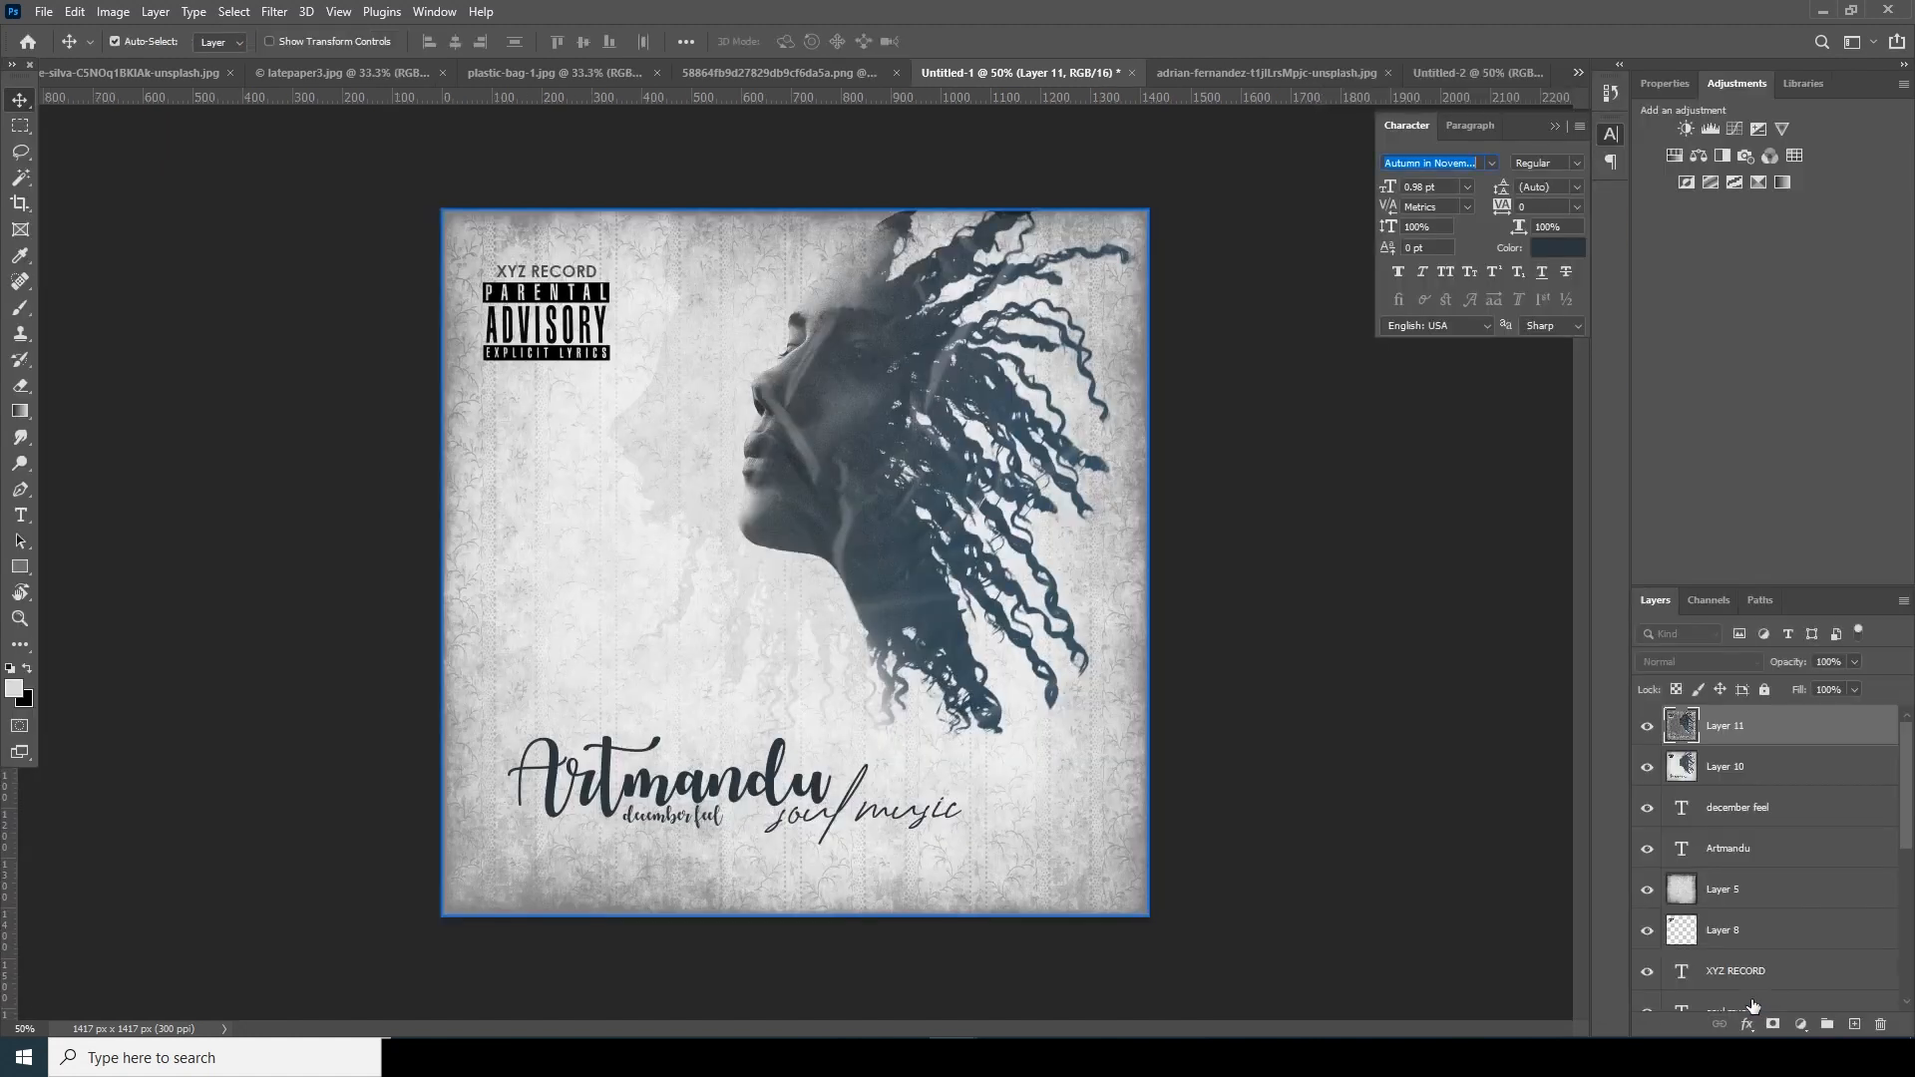
- Set the stylized layer's blend mode to Overlay and lower its opacity to 42%
click(1692, 662)
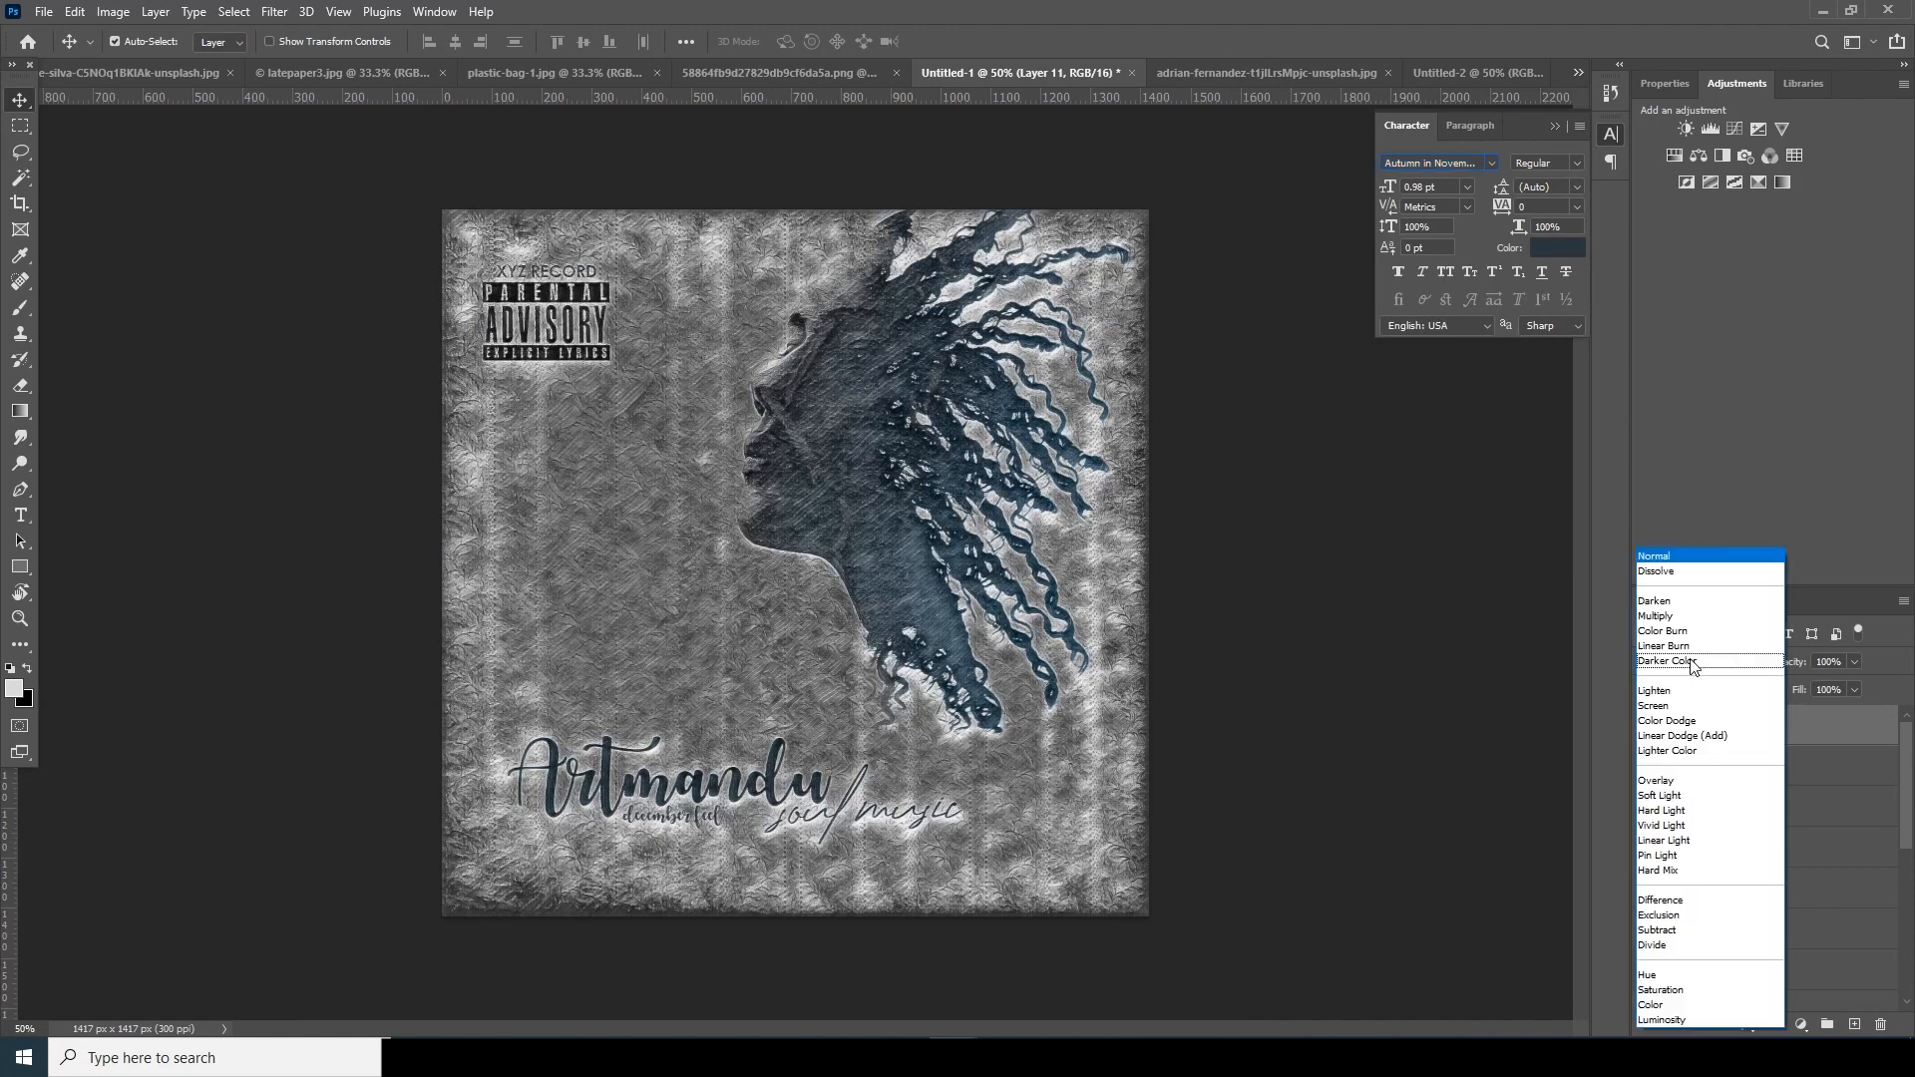
click(1655, 781)
click(1854, 662)
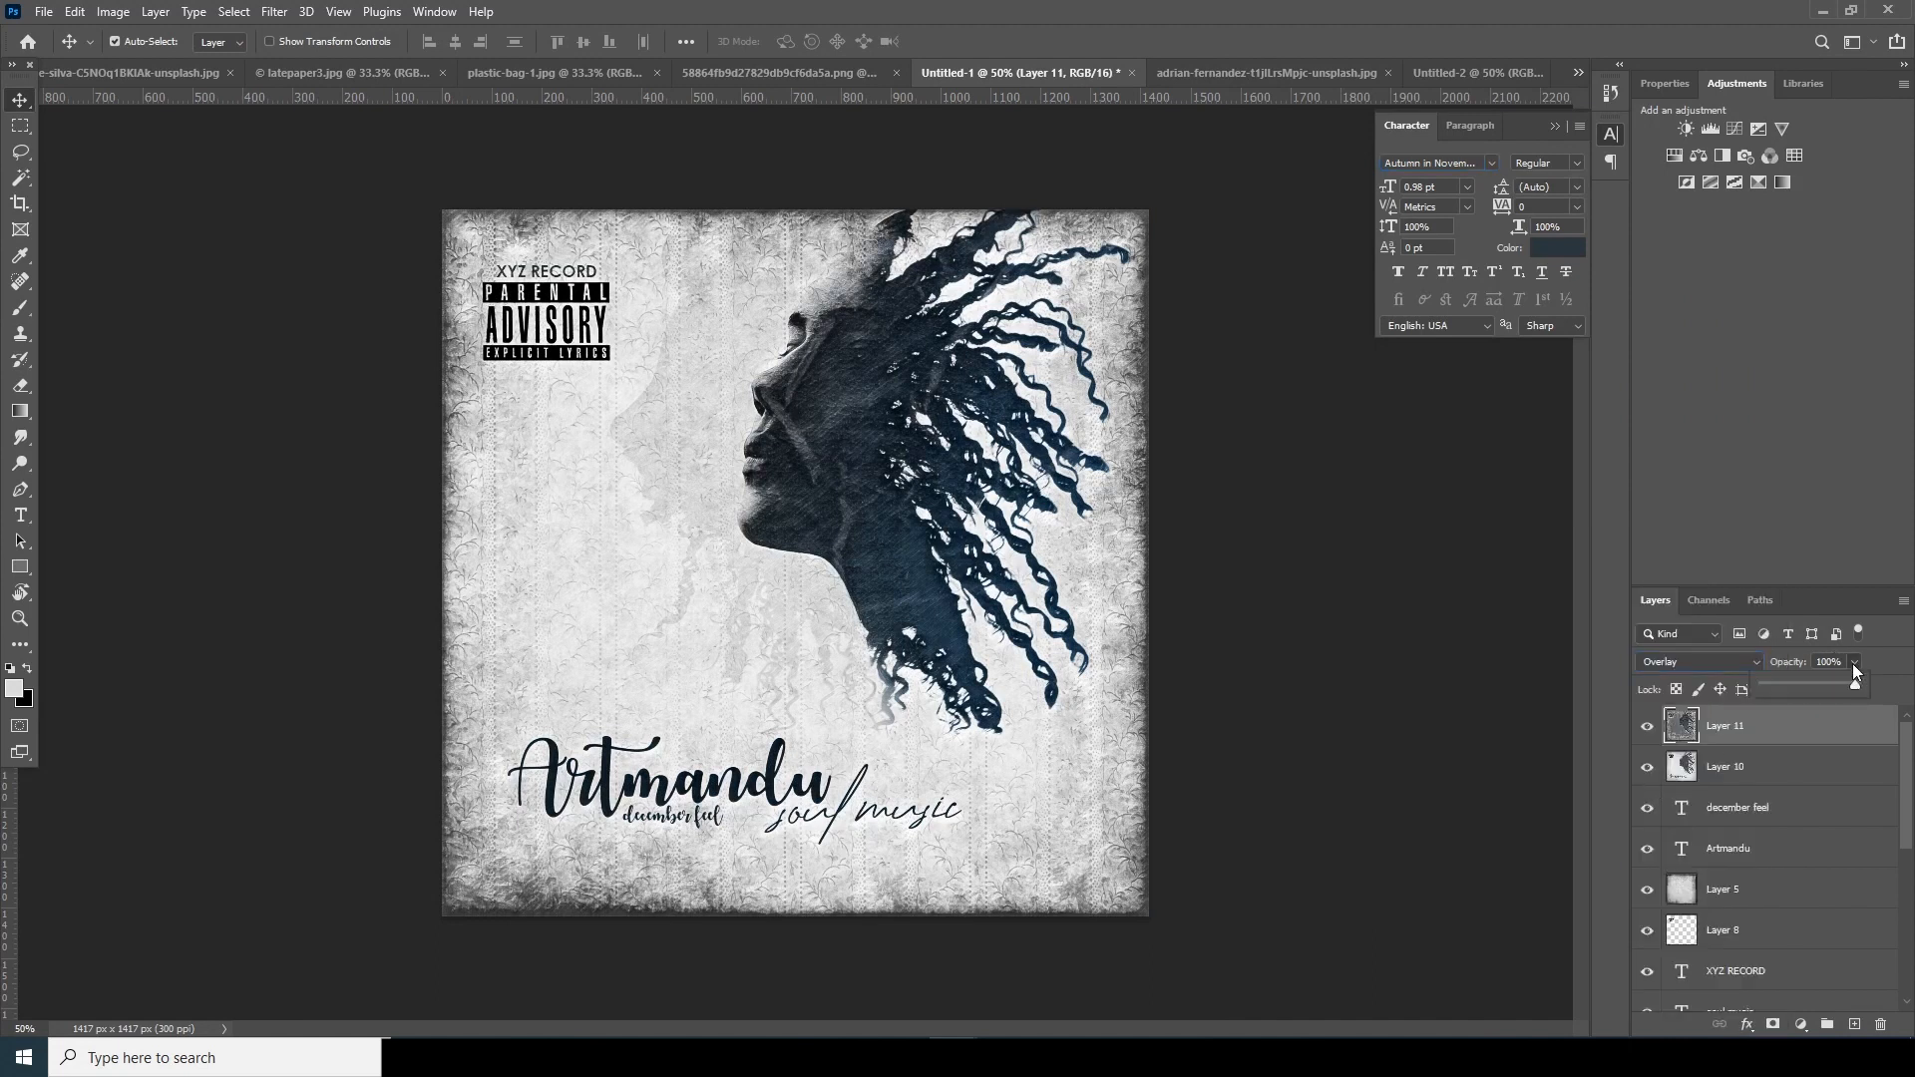
click(1805, 684)
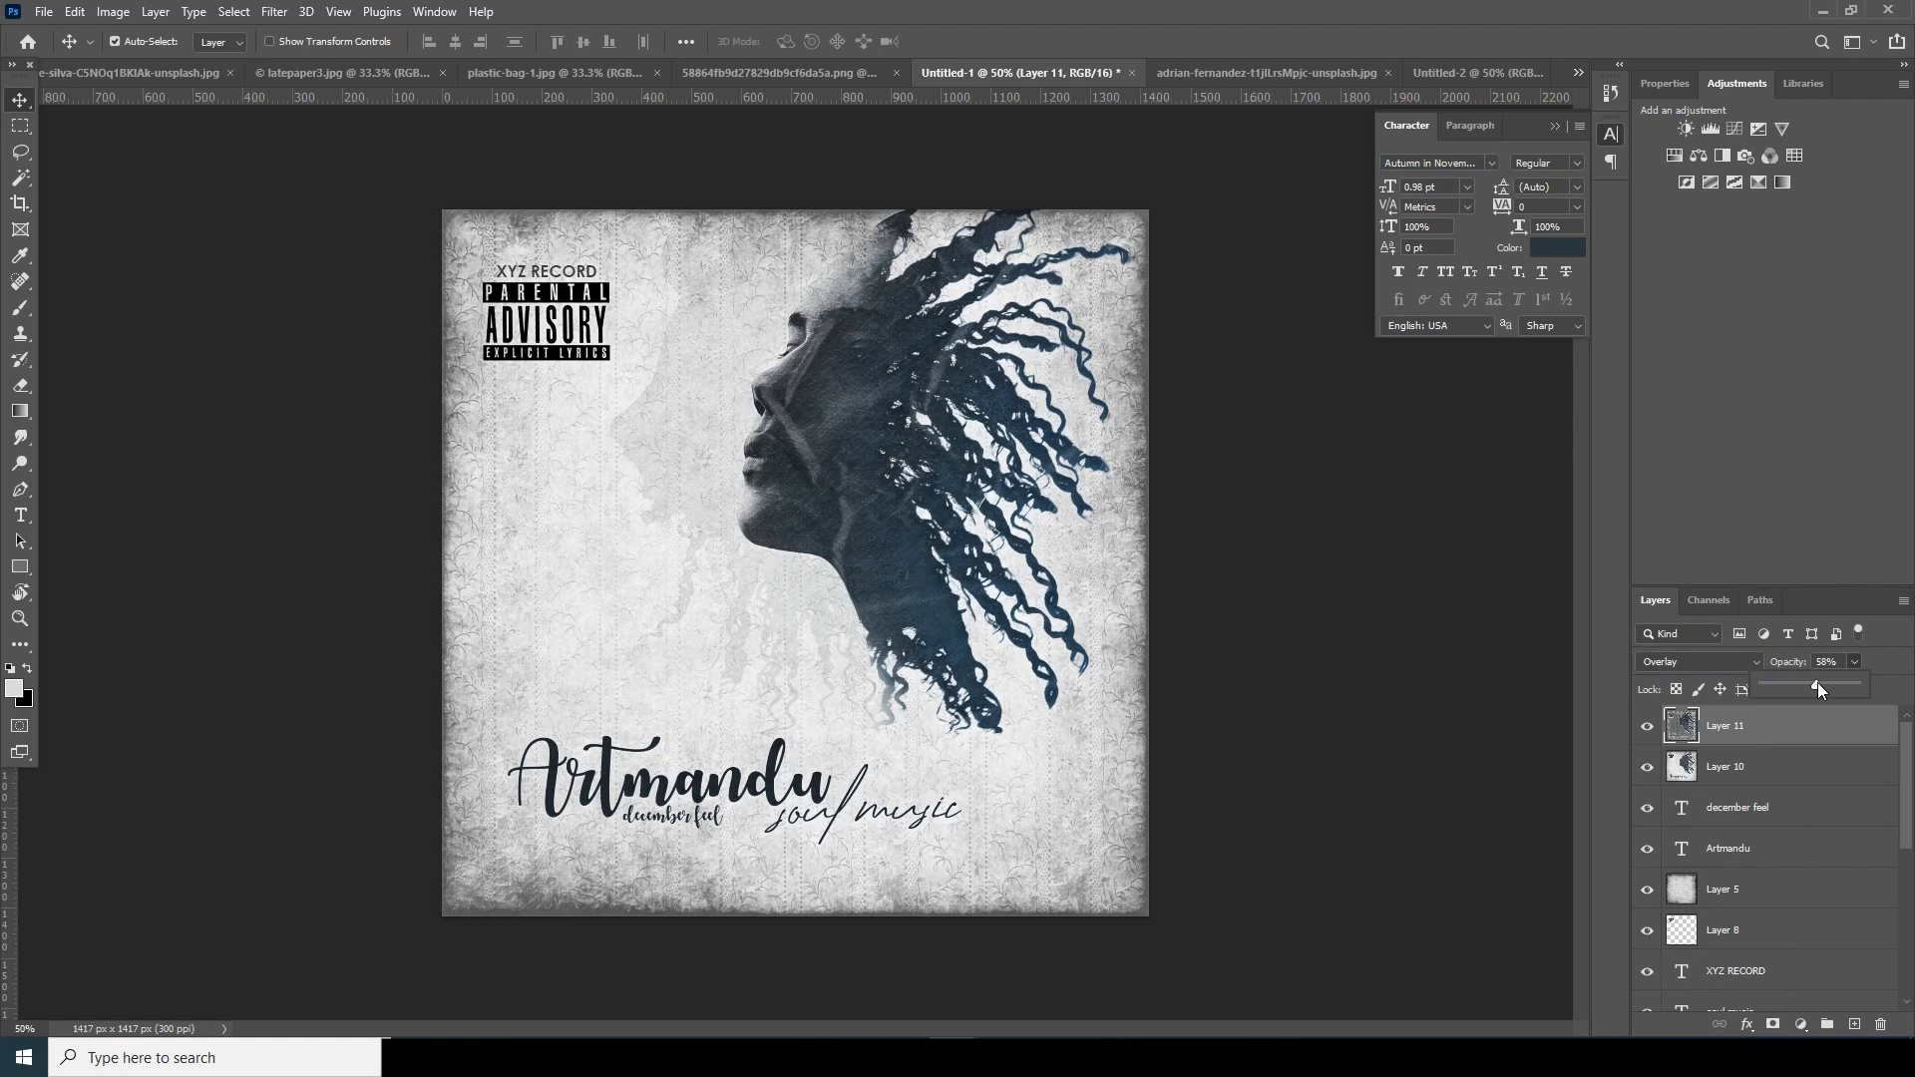
click(1647, 728)
click(1648, 728)
click(1836, 684)
drag(1838, 684, 1839, 684)
- Add a layer mask to the stylized layer and paint black around the portrait to hide the effect on the background
click(1774, 1024)
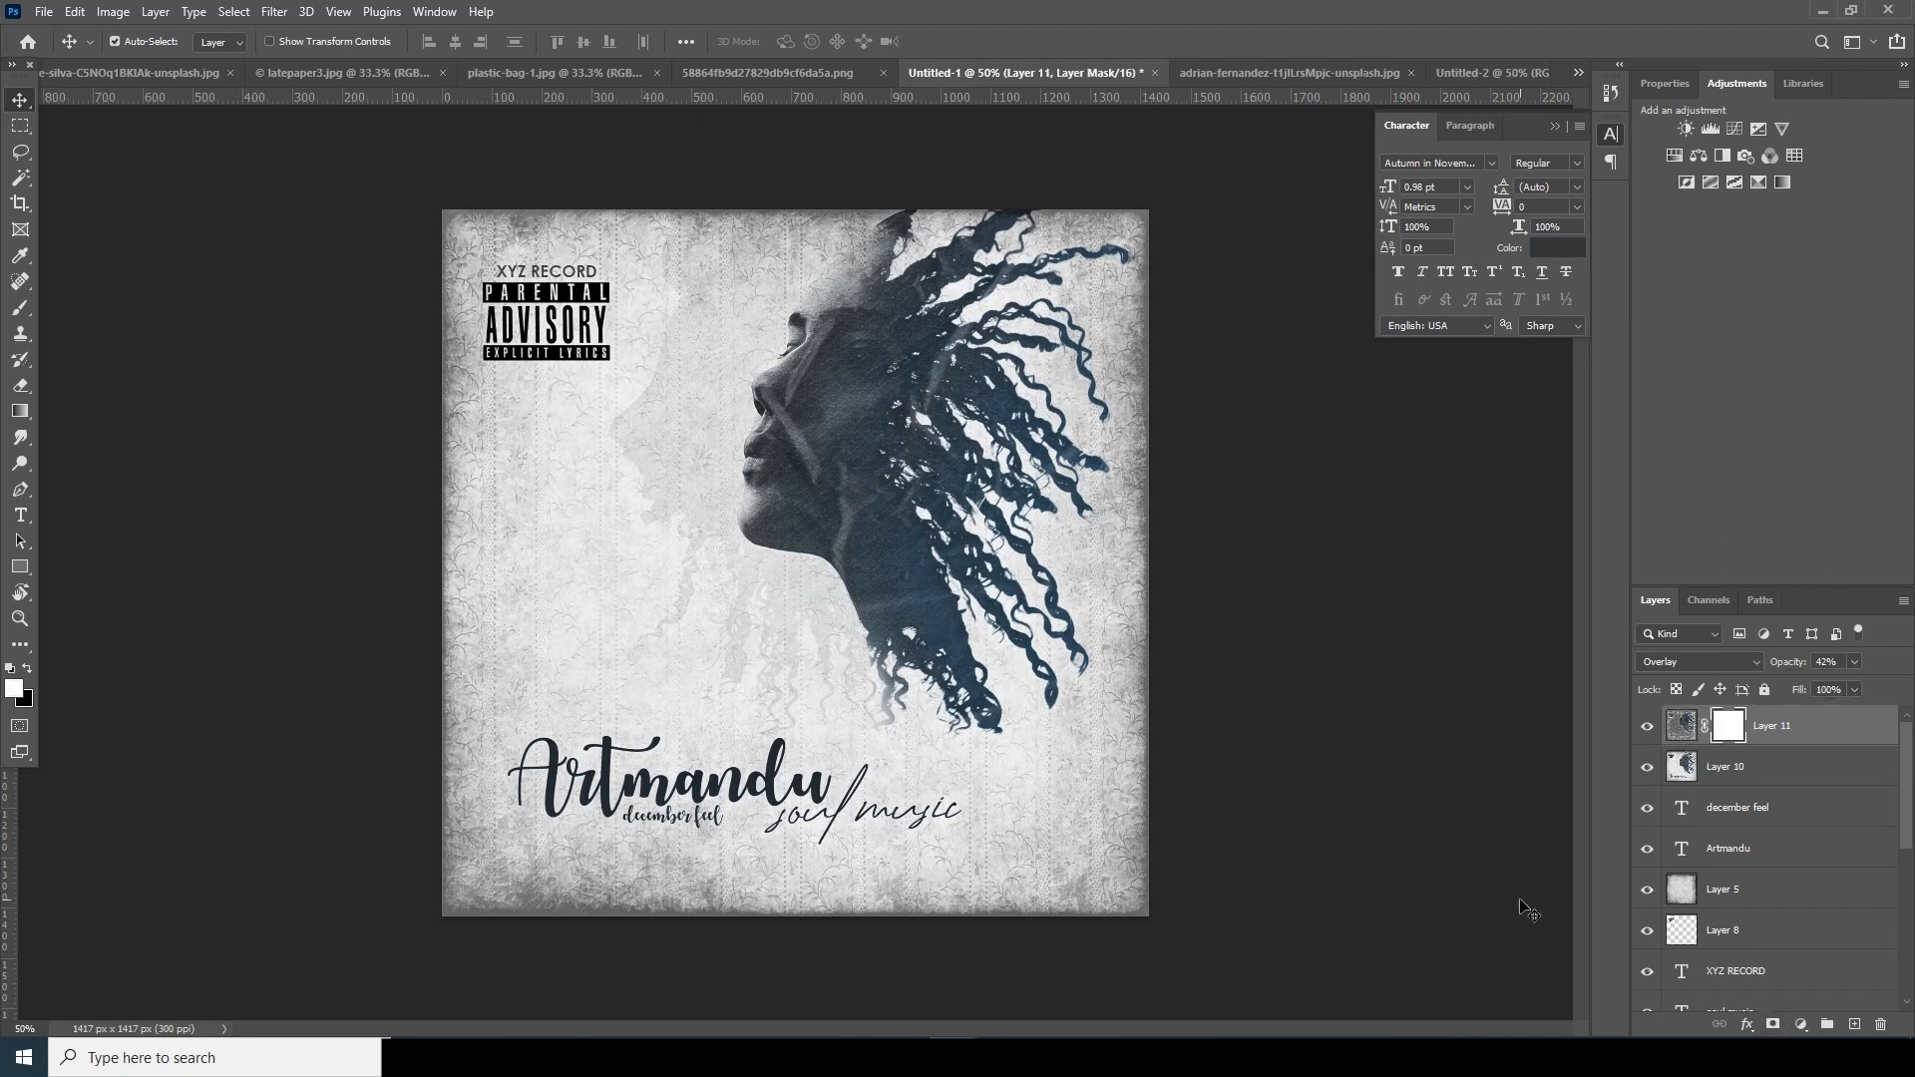
key(b)
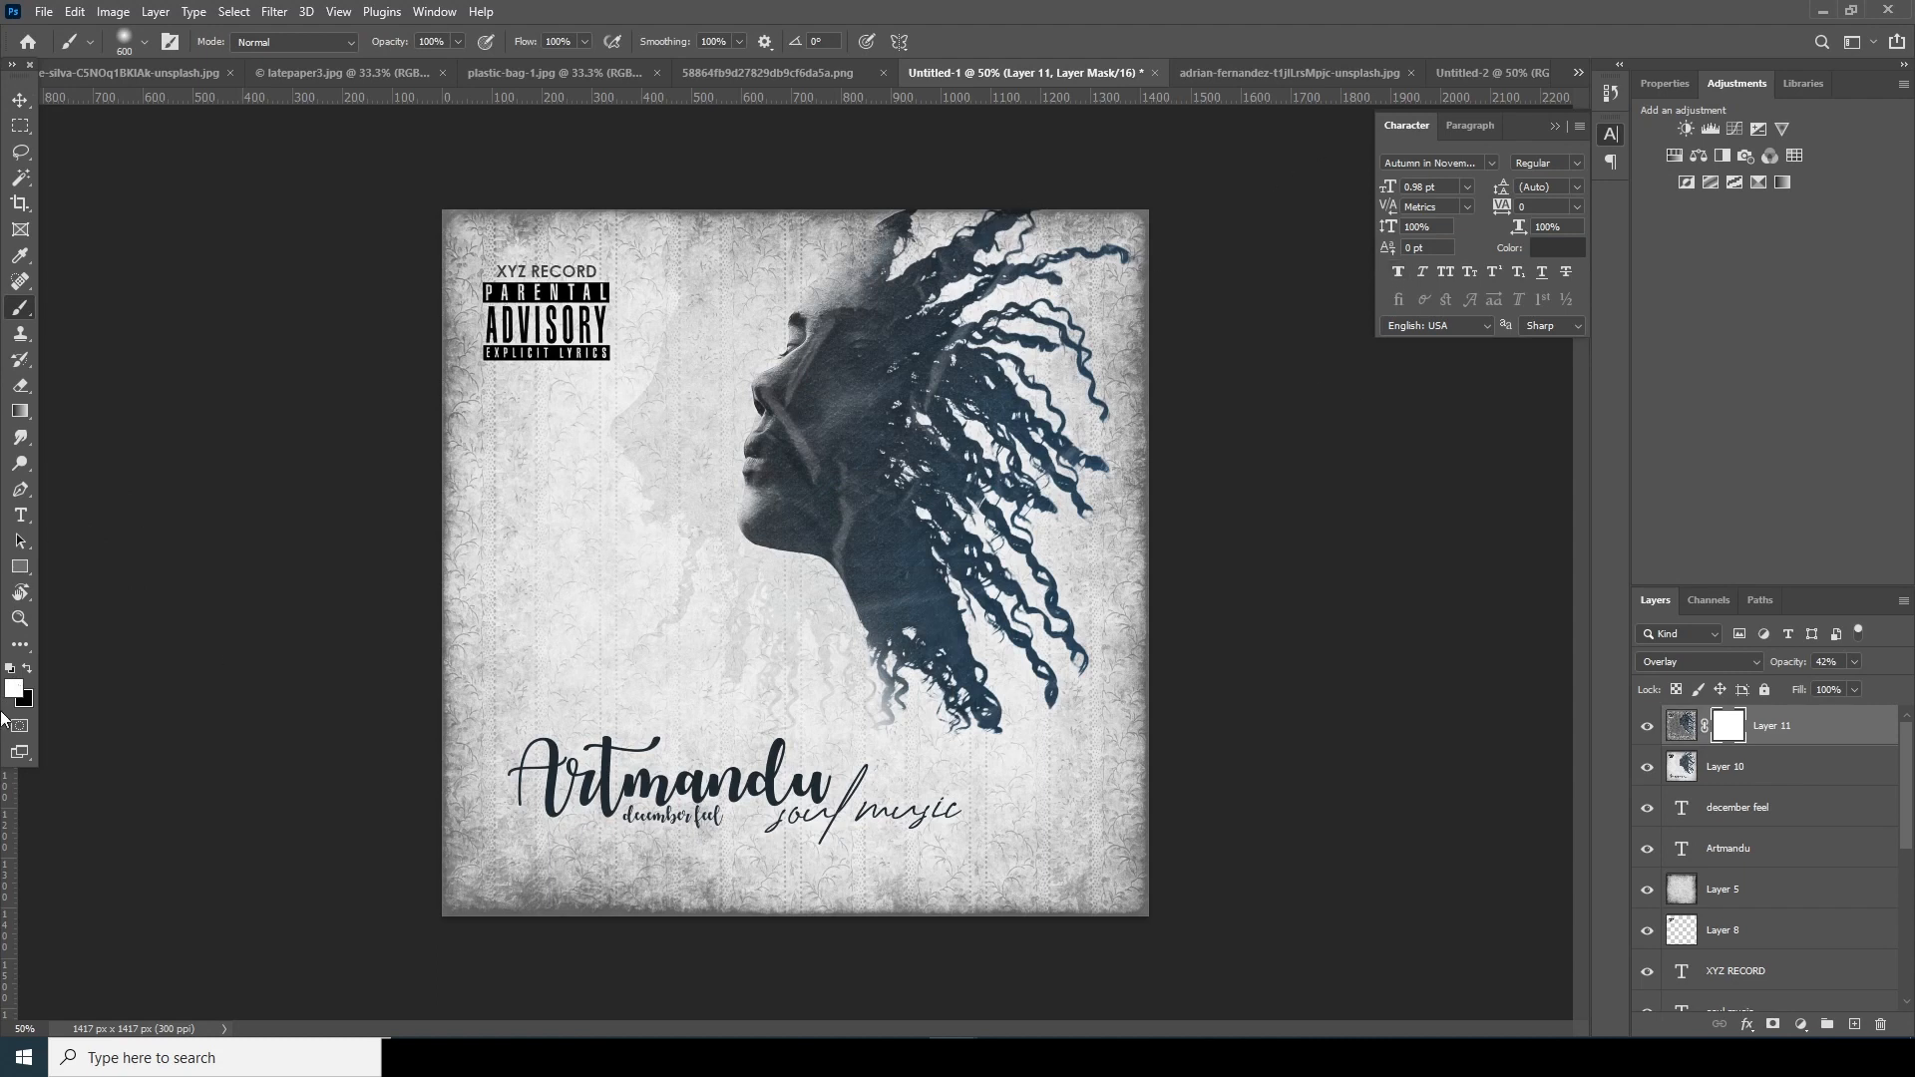
click(27, 667)
mouse_move(1205, 232)
mouse_down()
mouse_move(1141, 451)
mouse_move(644, 818)
mouse_move(604, 807)
mouse_move(555, 842)
mouse_move(470, 731)
mouse_move(441, 794)
mouse_move(445, 210)
mouse_move(409, 283)
mouse_move(529, 200)
mouse_move(584, 203)
mouse_move(595, 185)
mouse_move(556, 227)
mouse_up()
- Compare the cover with and without the masked stylized layer
click(1682, 725)
click(1648, 726)
click(1648, 726)
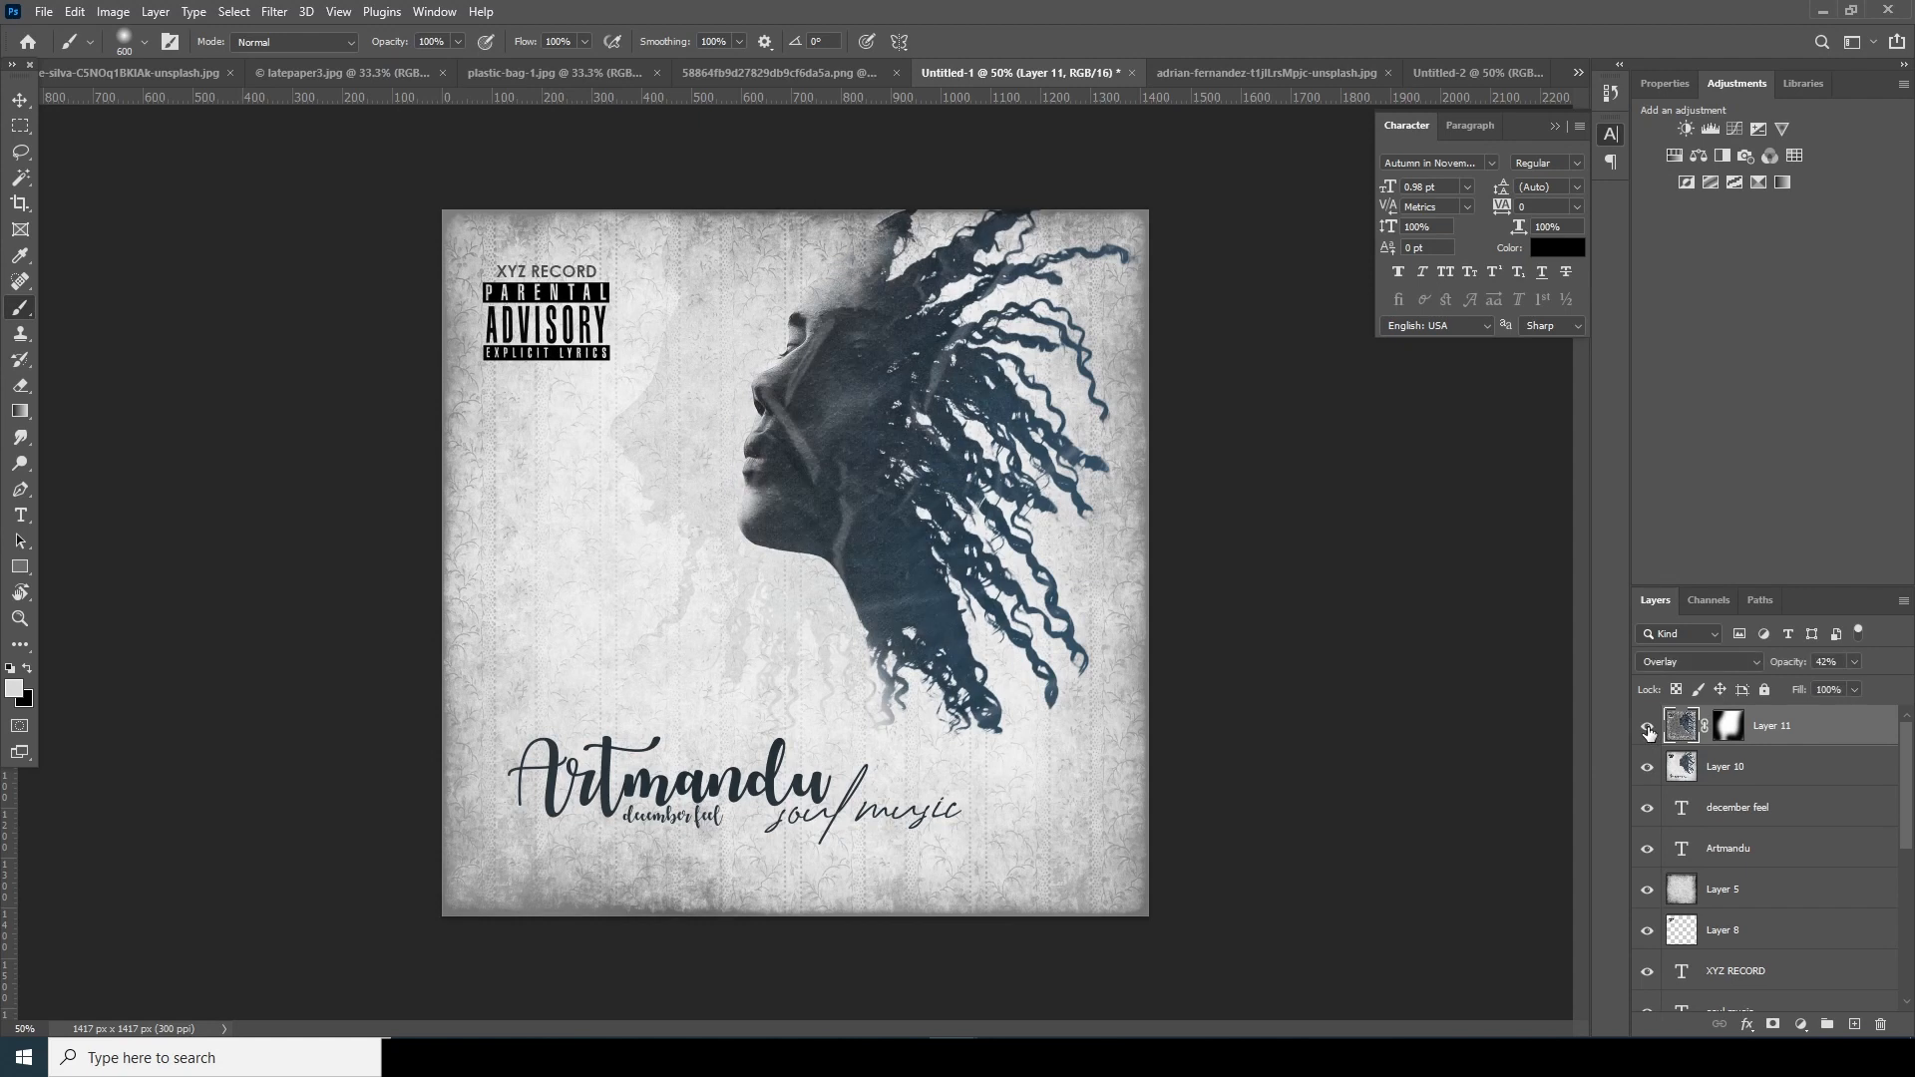
click(1648, 728)
click(1648, 728)
click(1648, 728)
click(1647, 728)
- Stamp all visible layers into a new layer above the masked stylized layer and open it in the Camera Raw filter
key(ctrl+shift+alt+e)
click(281, 13)
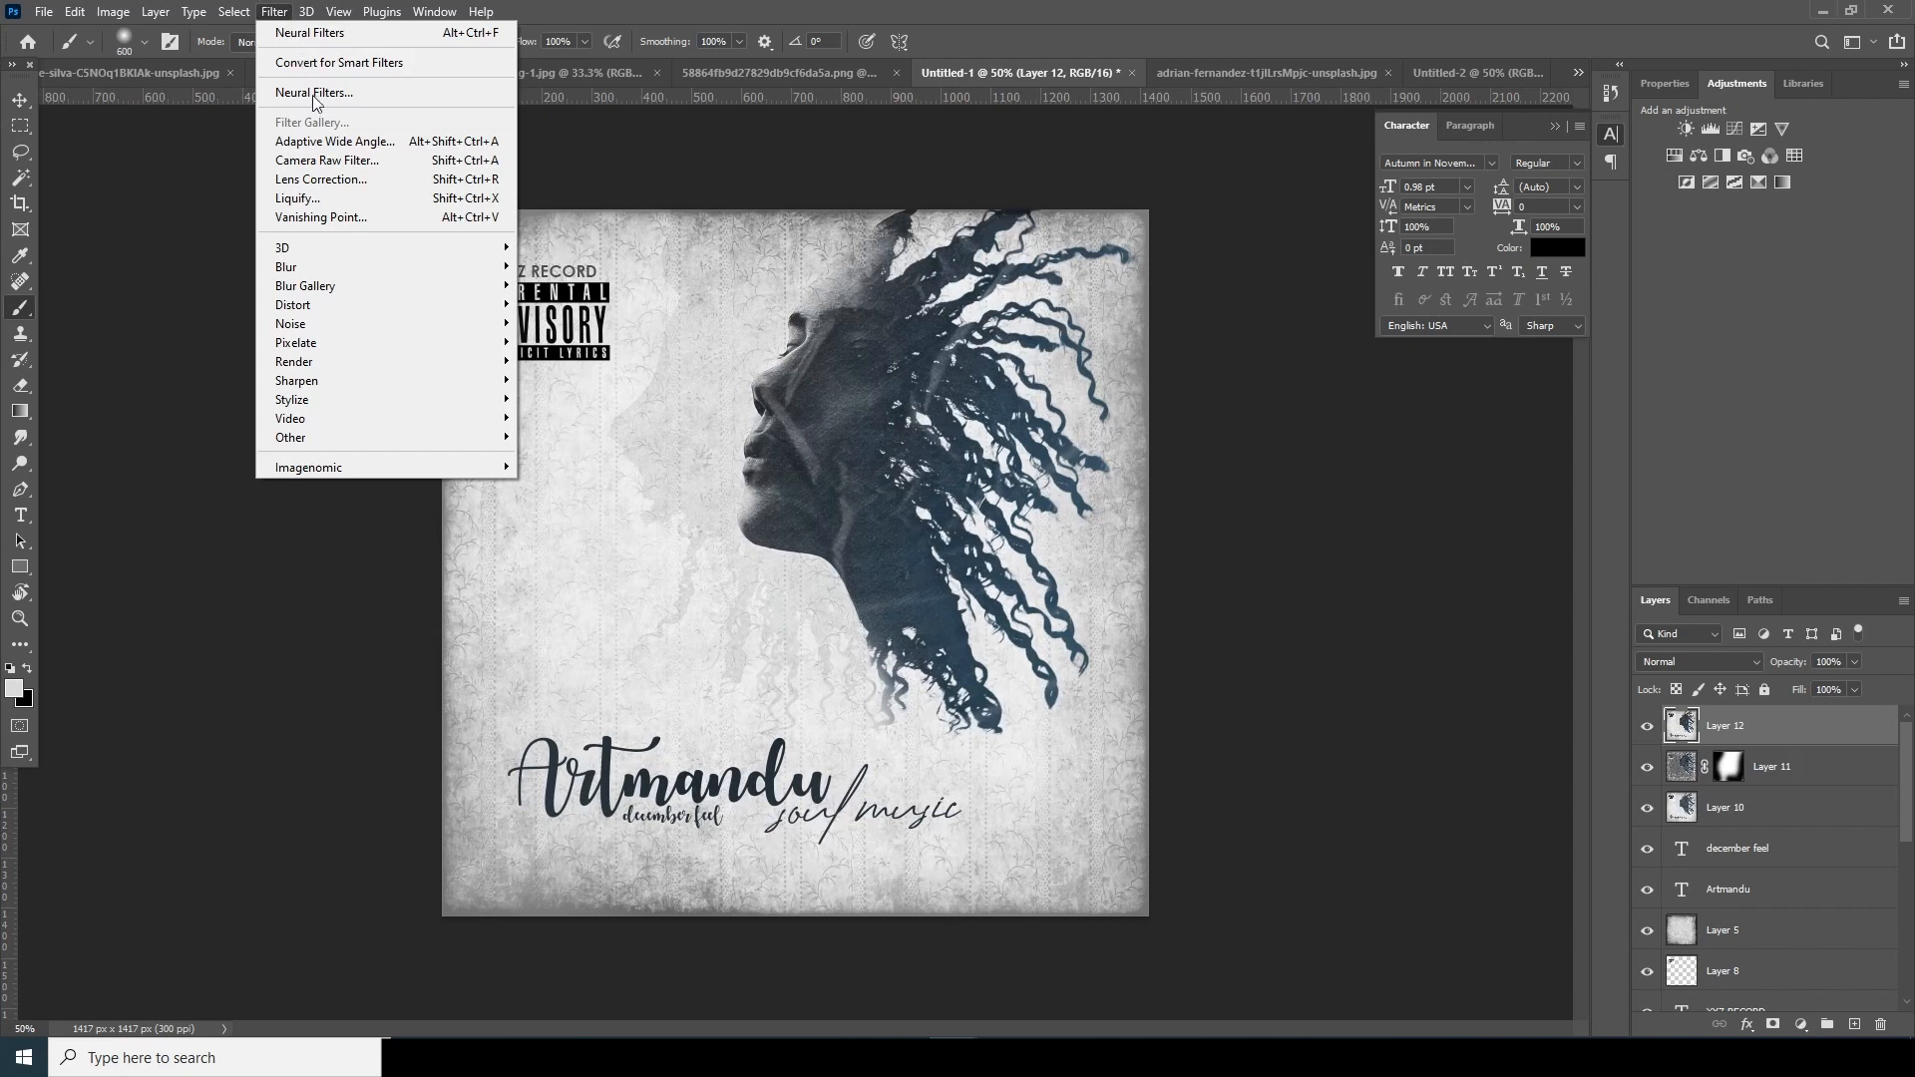
click(329, 162)
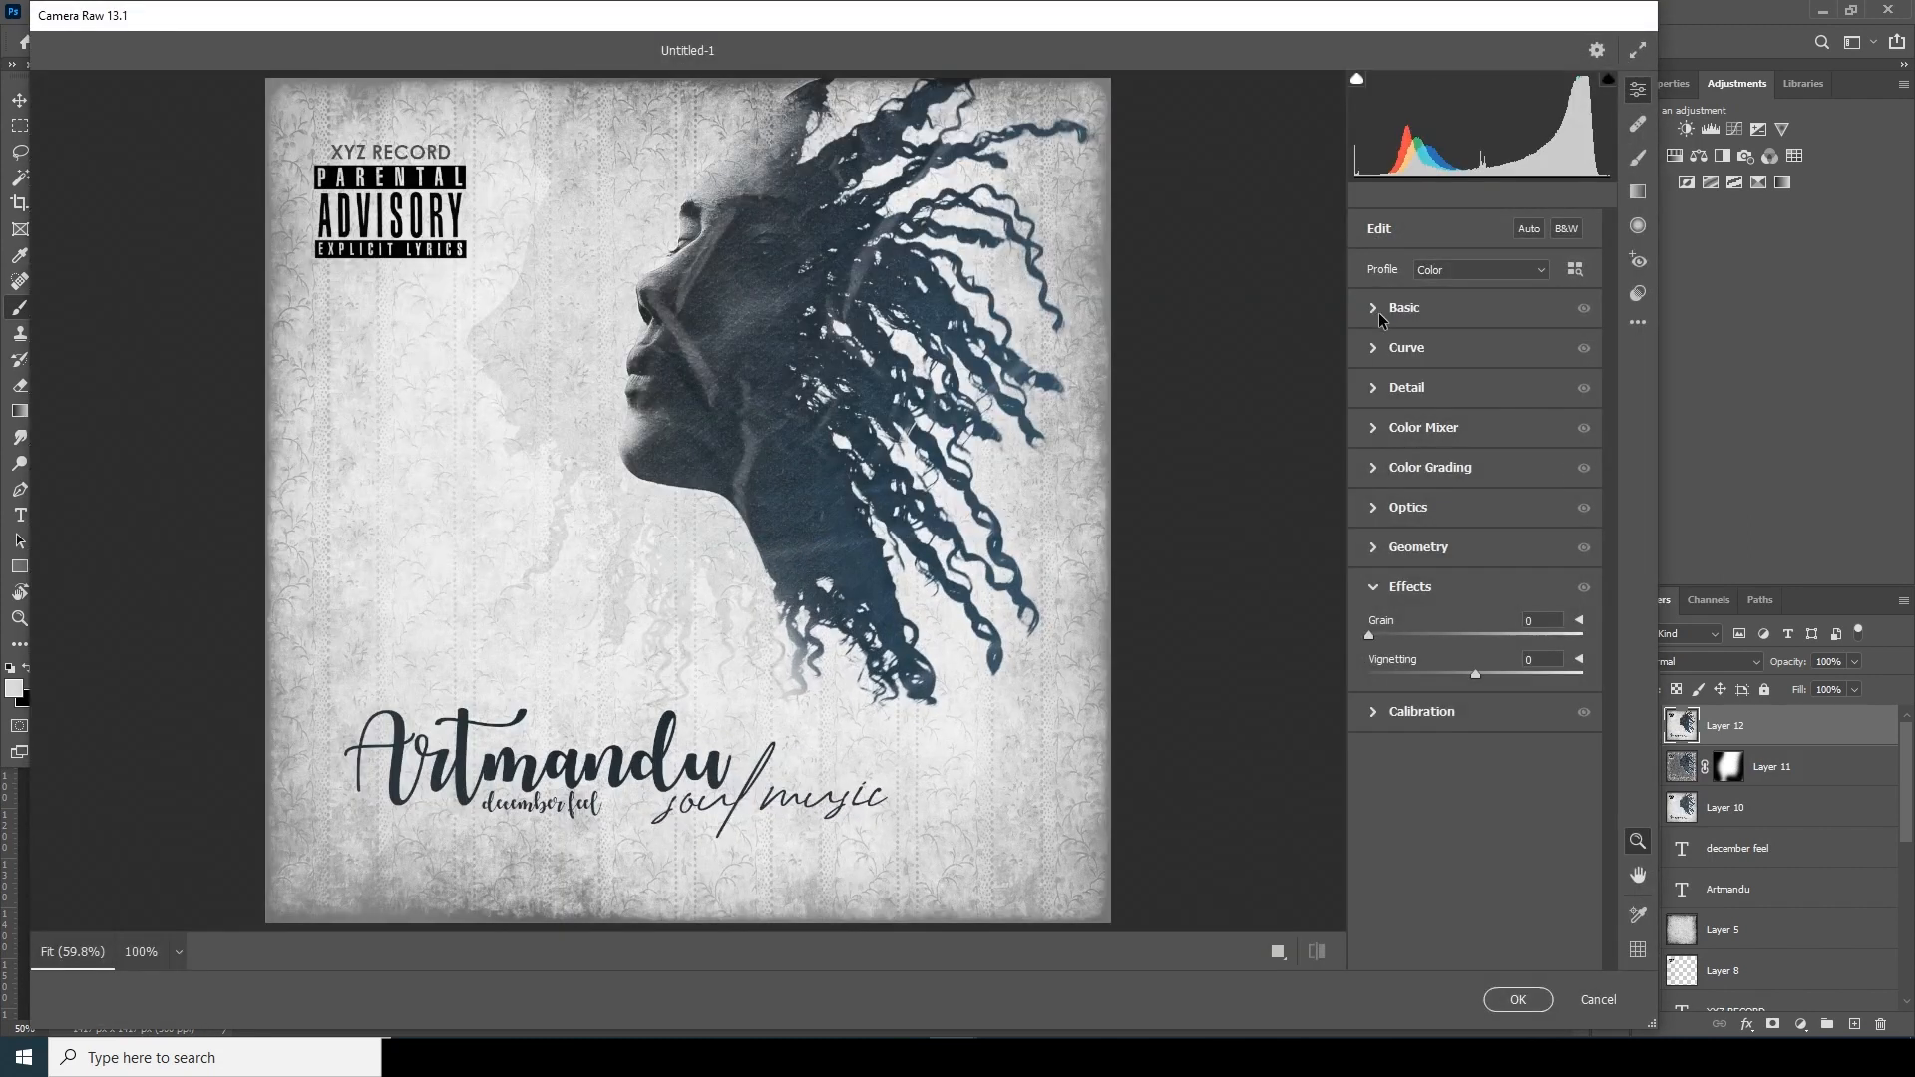
- Set the basic adjustments to Texture +22, Clarity +13, Shadows +13 and Exposure -0.25
click(1382, 317)
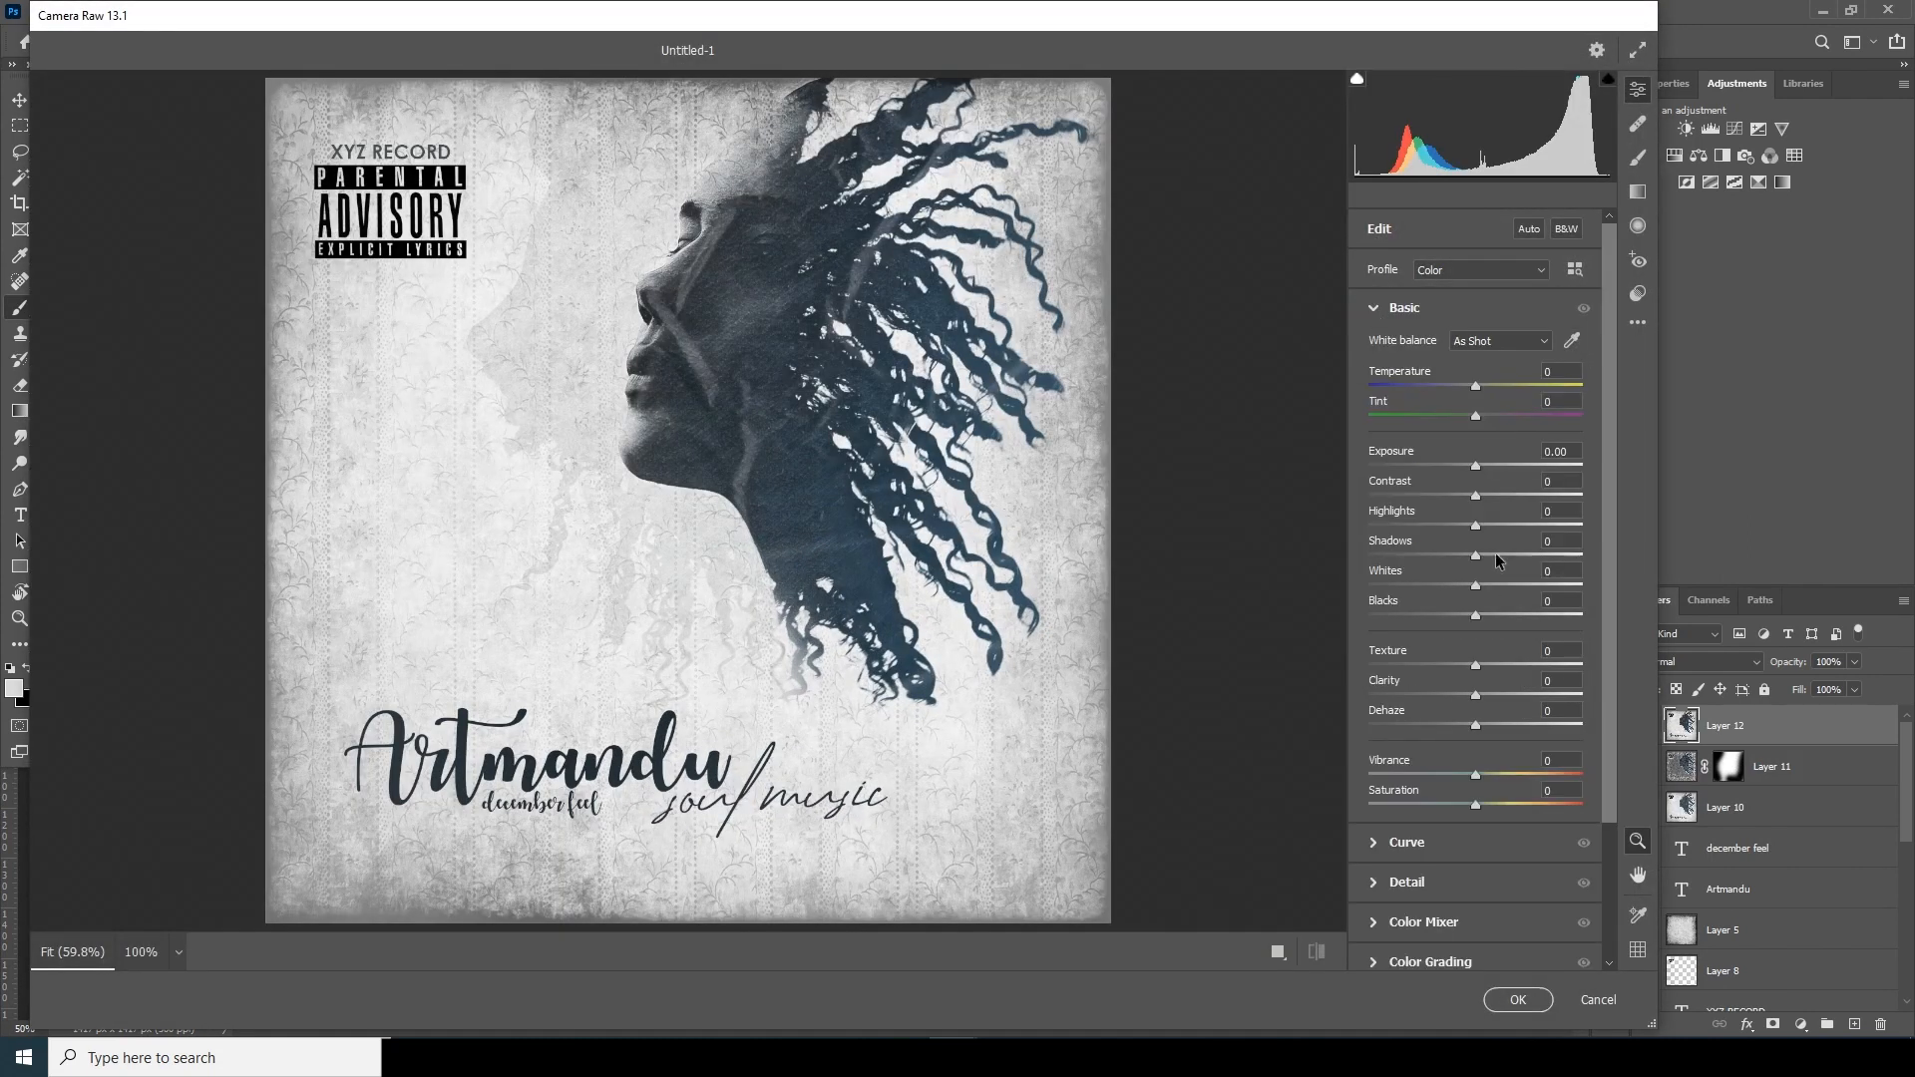
mouse_move(1514, 690)
mouse_down()
mouse_move(1489, 696)
mouse_move(1503, 668)
mouse_up()
click(1492, 665)
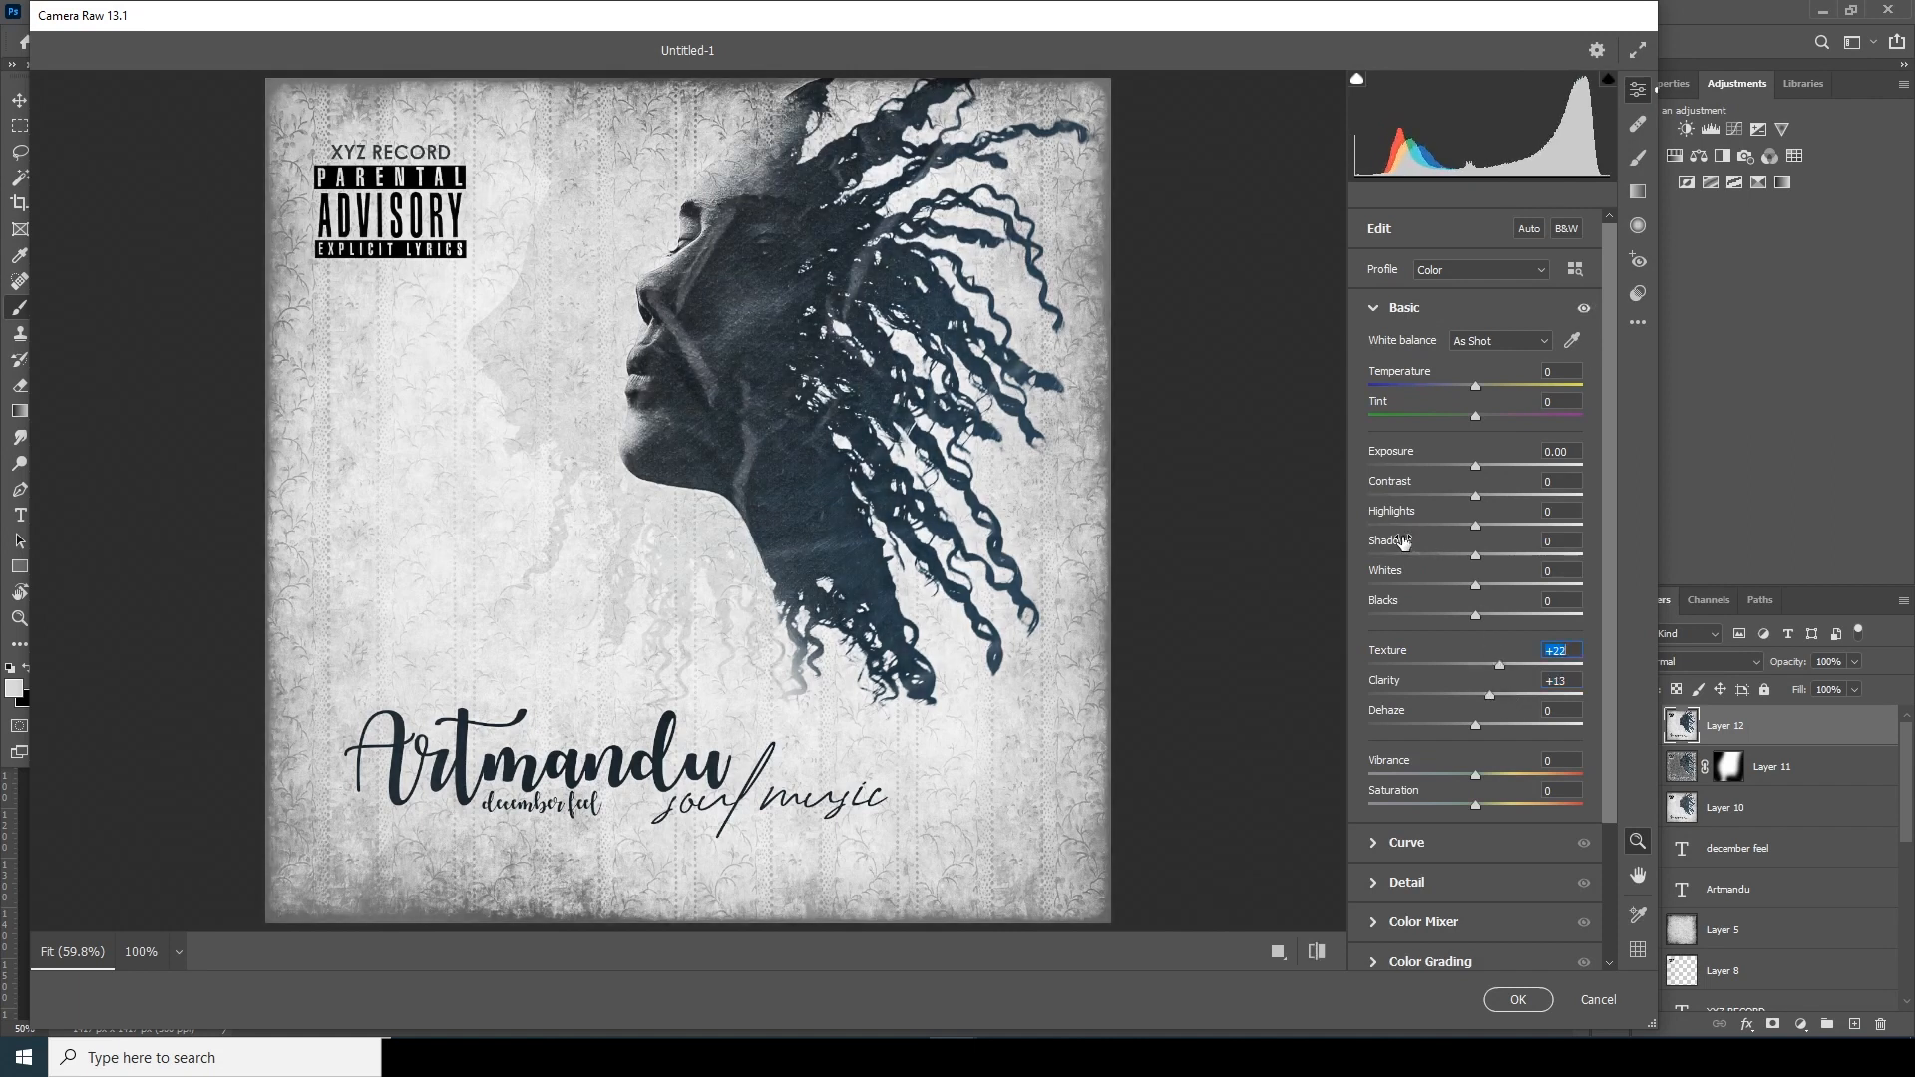
click(1489, 555)
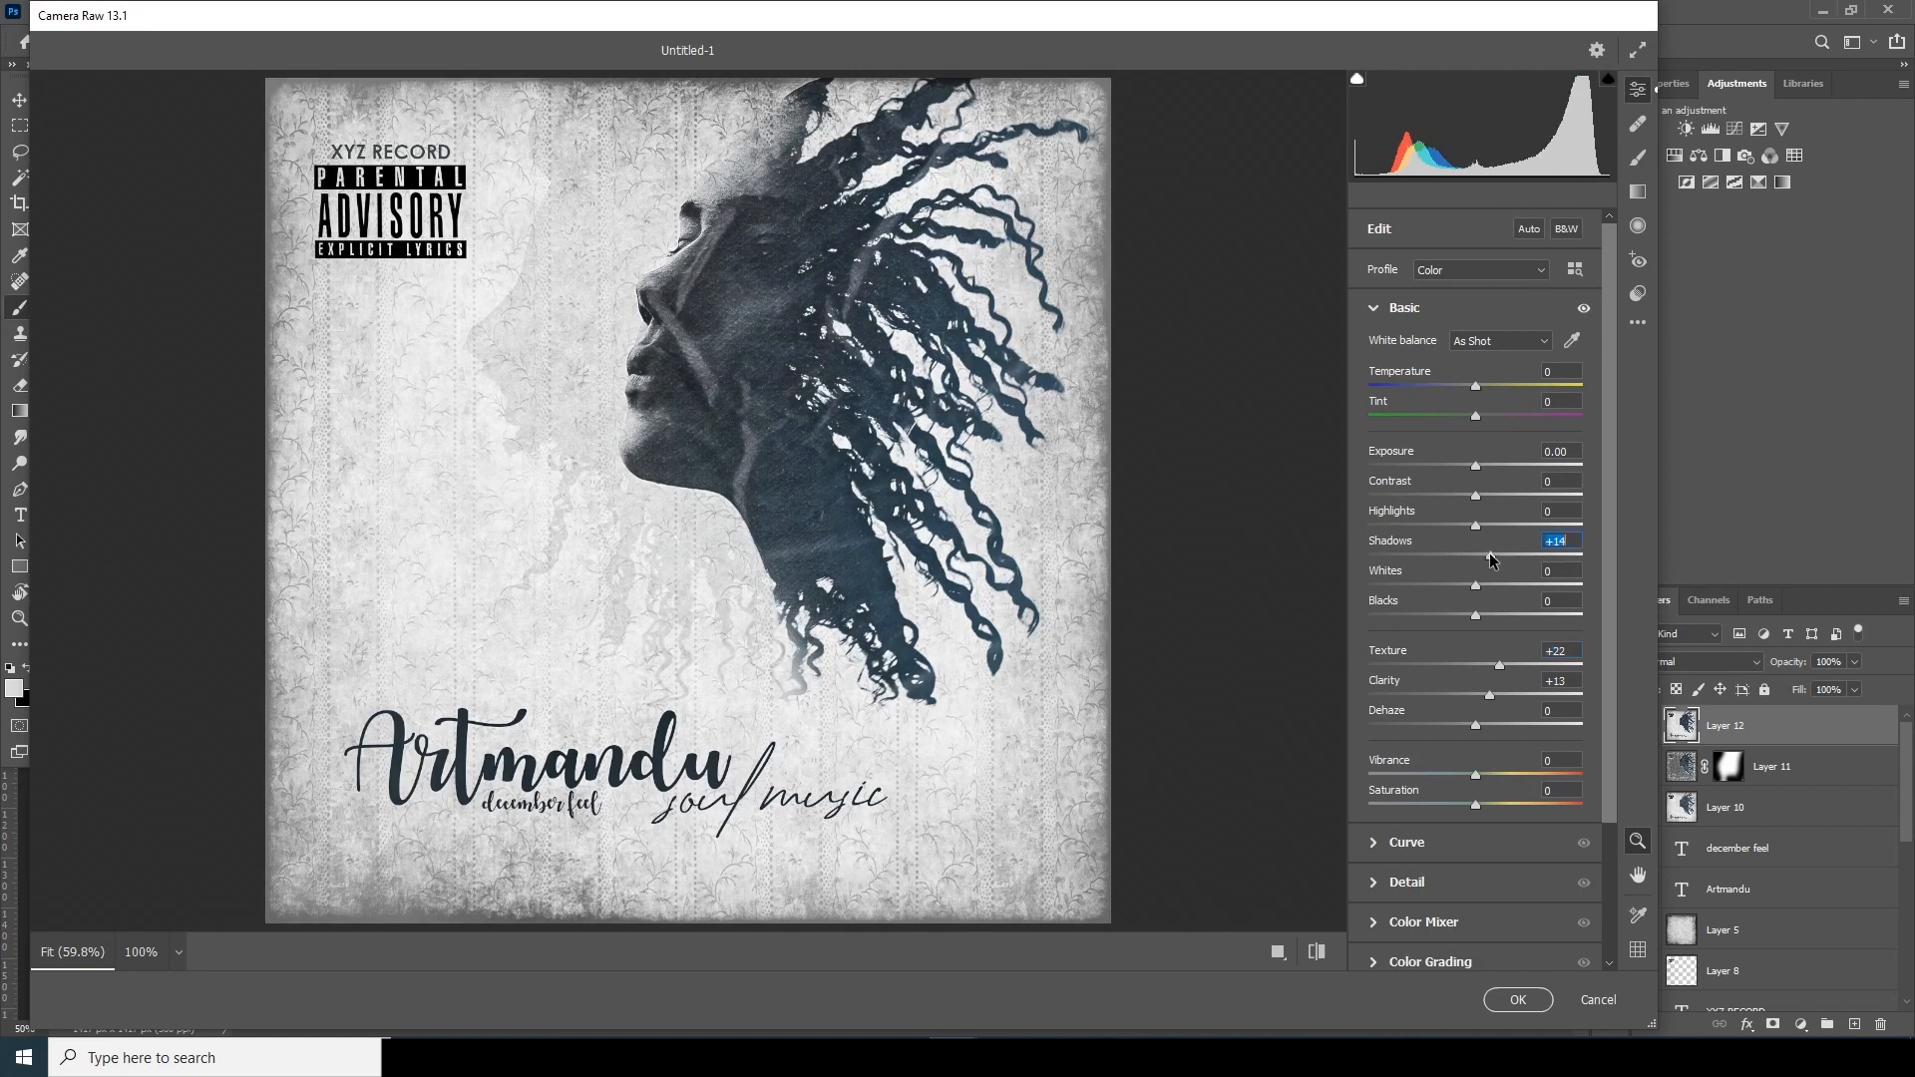
click(1470, 467)
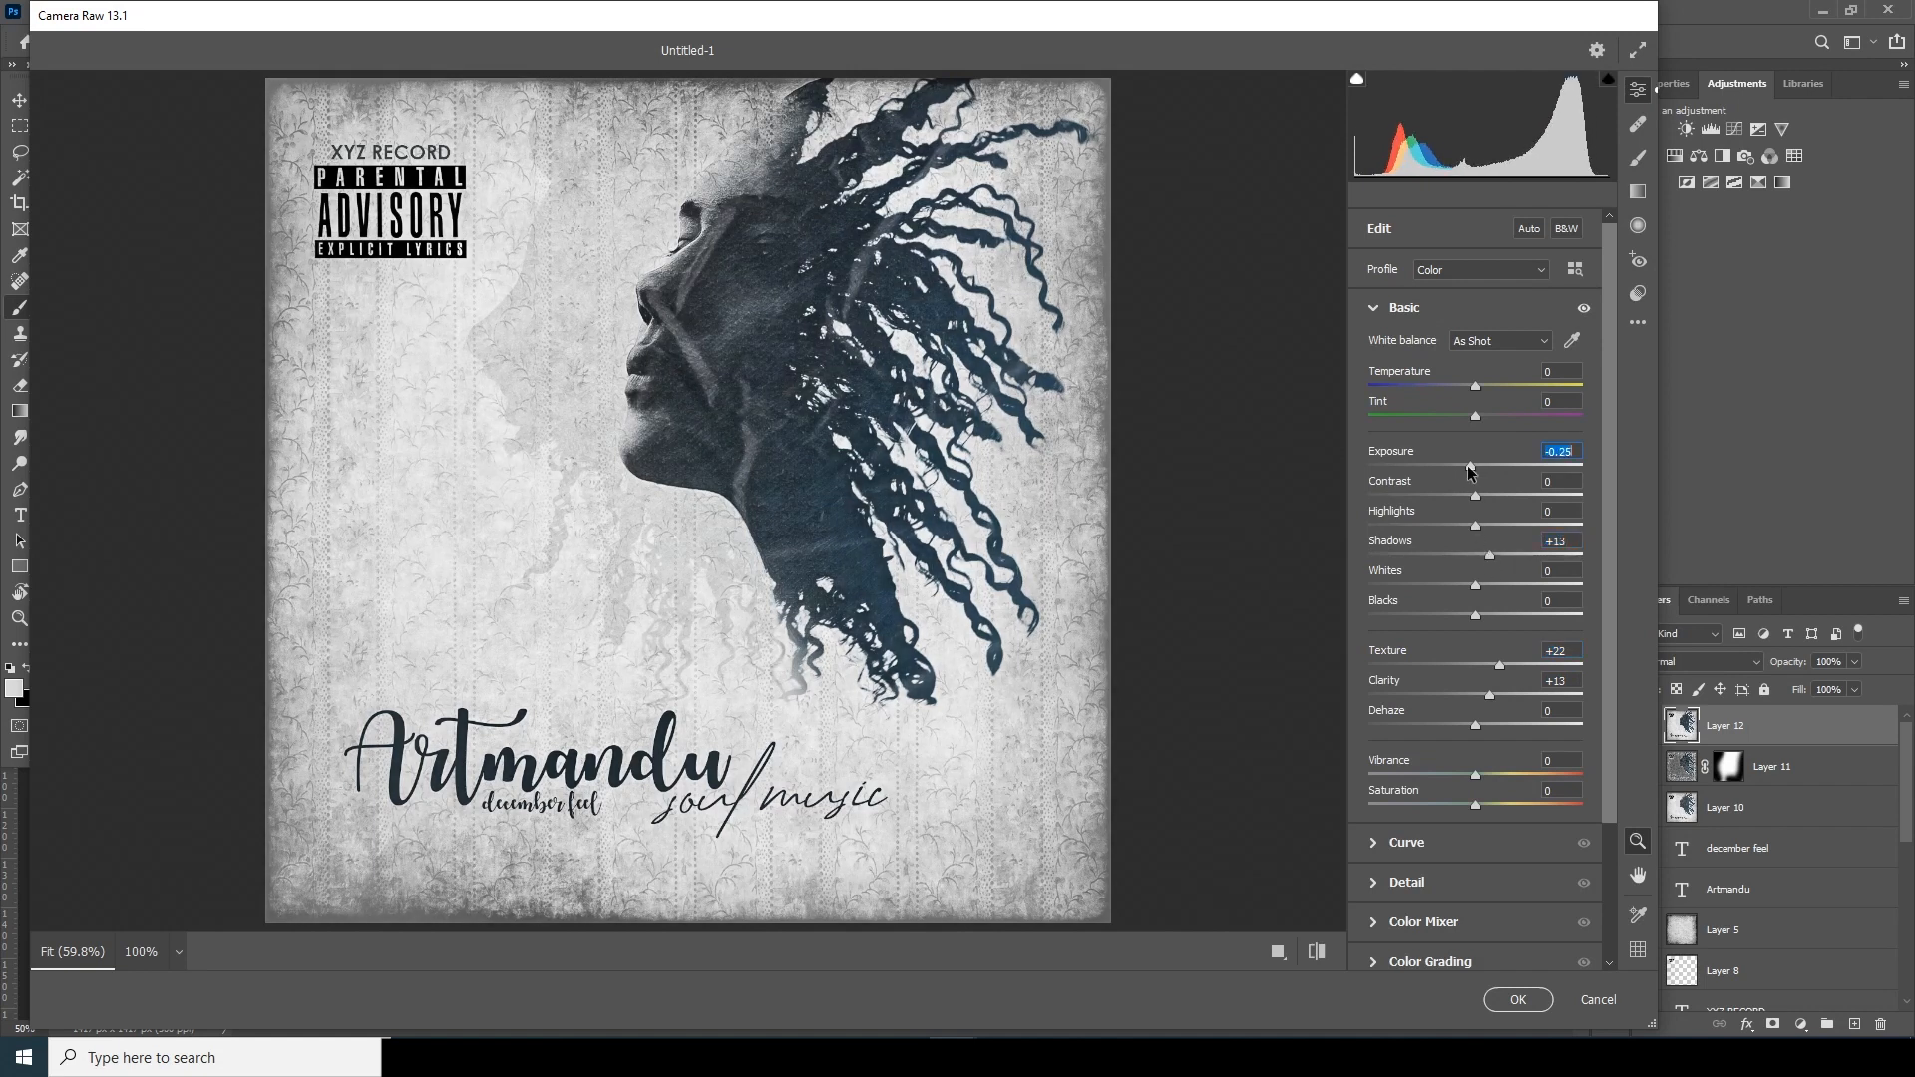
- Set the detail adjustments to Noise Reduction 8 and Sharpening 13
scroll(1616, 797, down, 2)
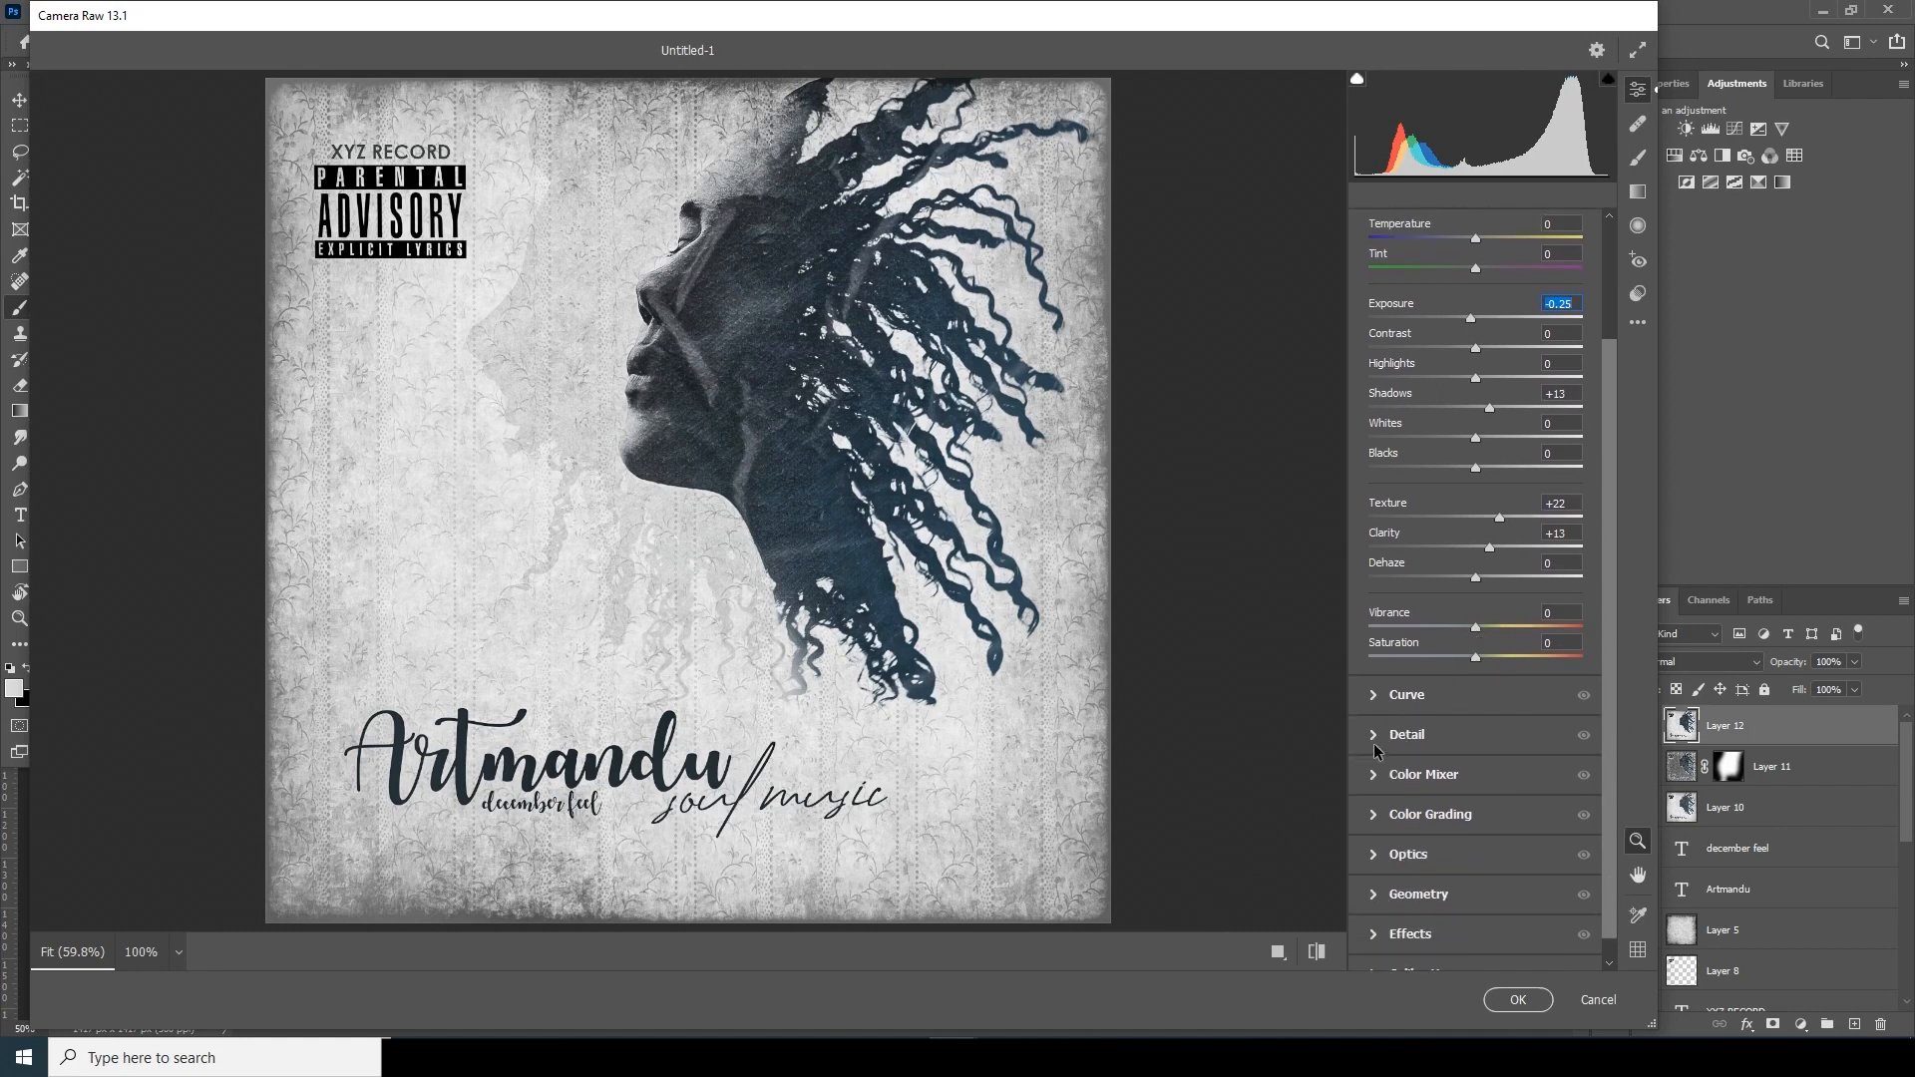
click(1376, 738)
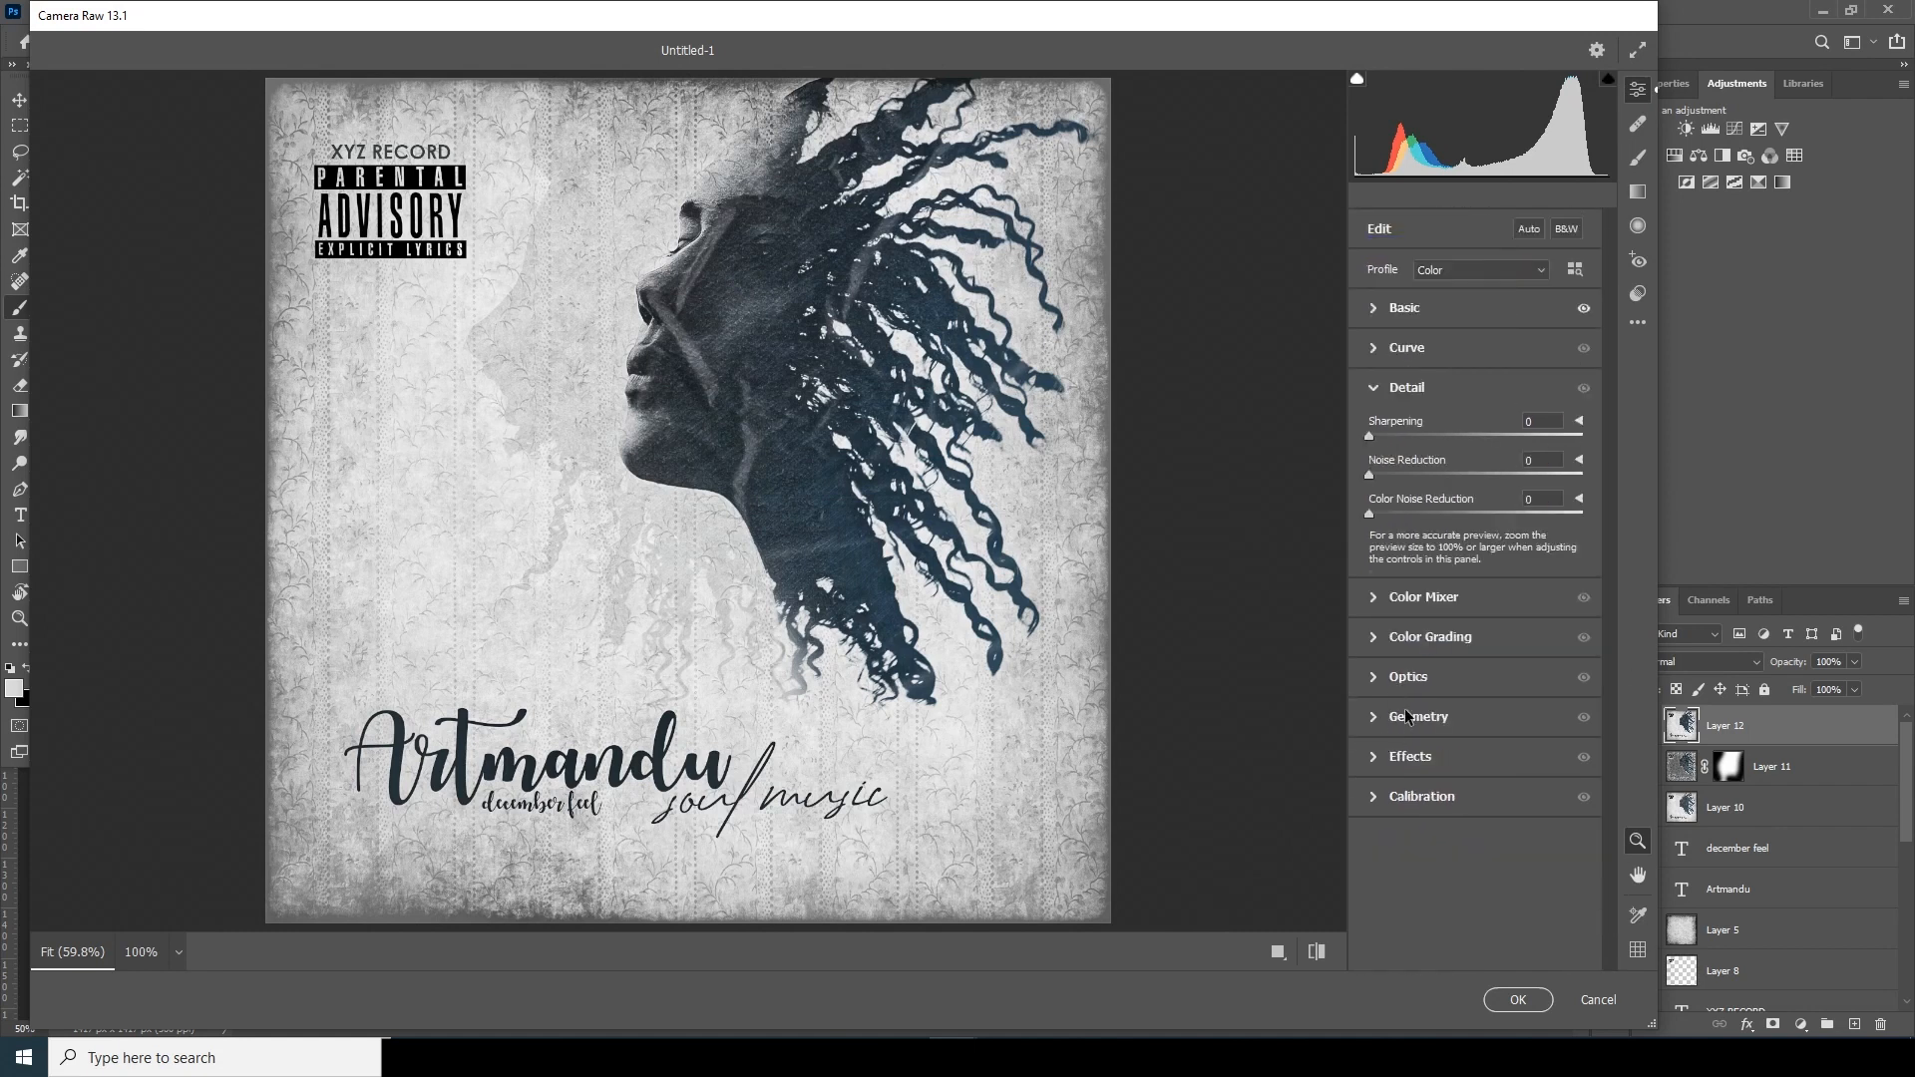
click(1391, 477)
drag(1392, 477, 1388, 435)
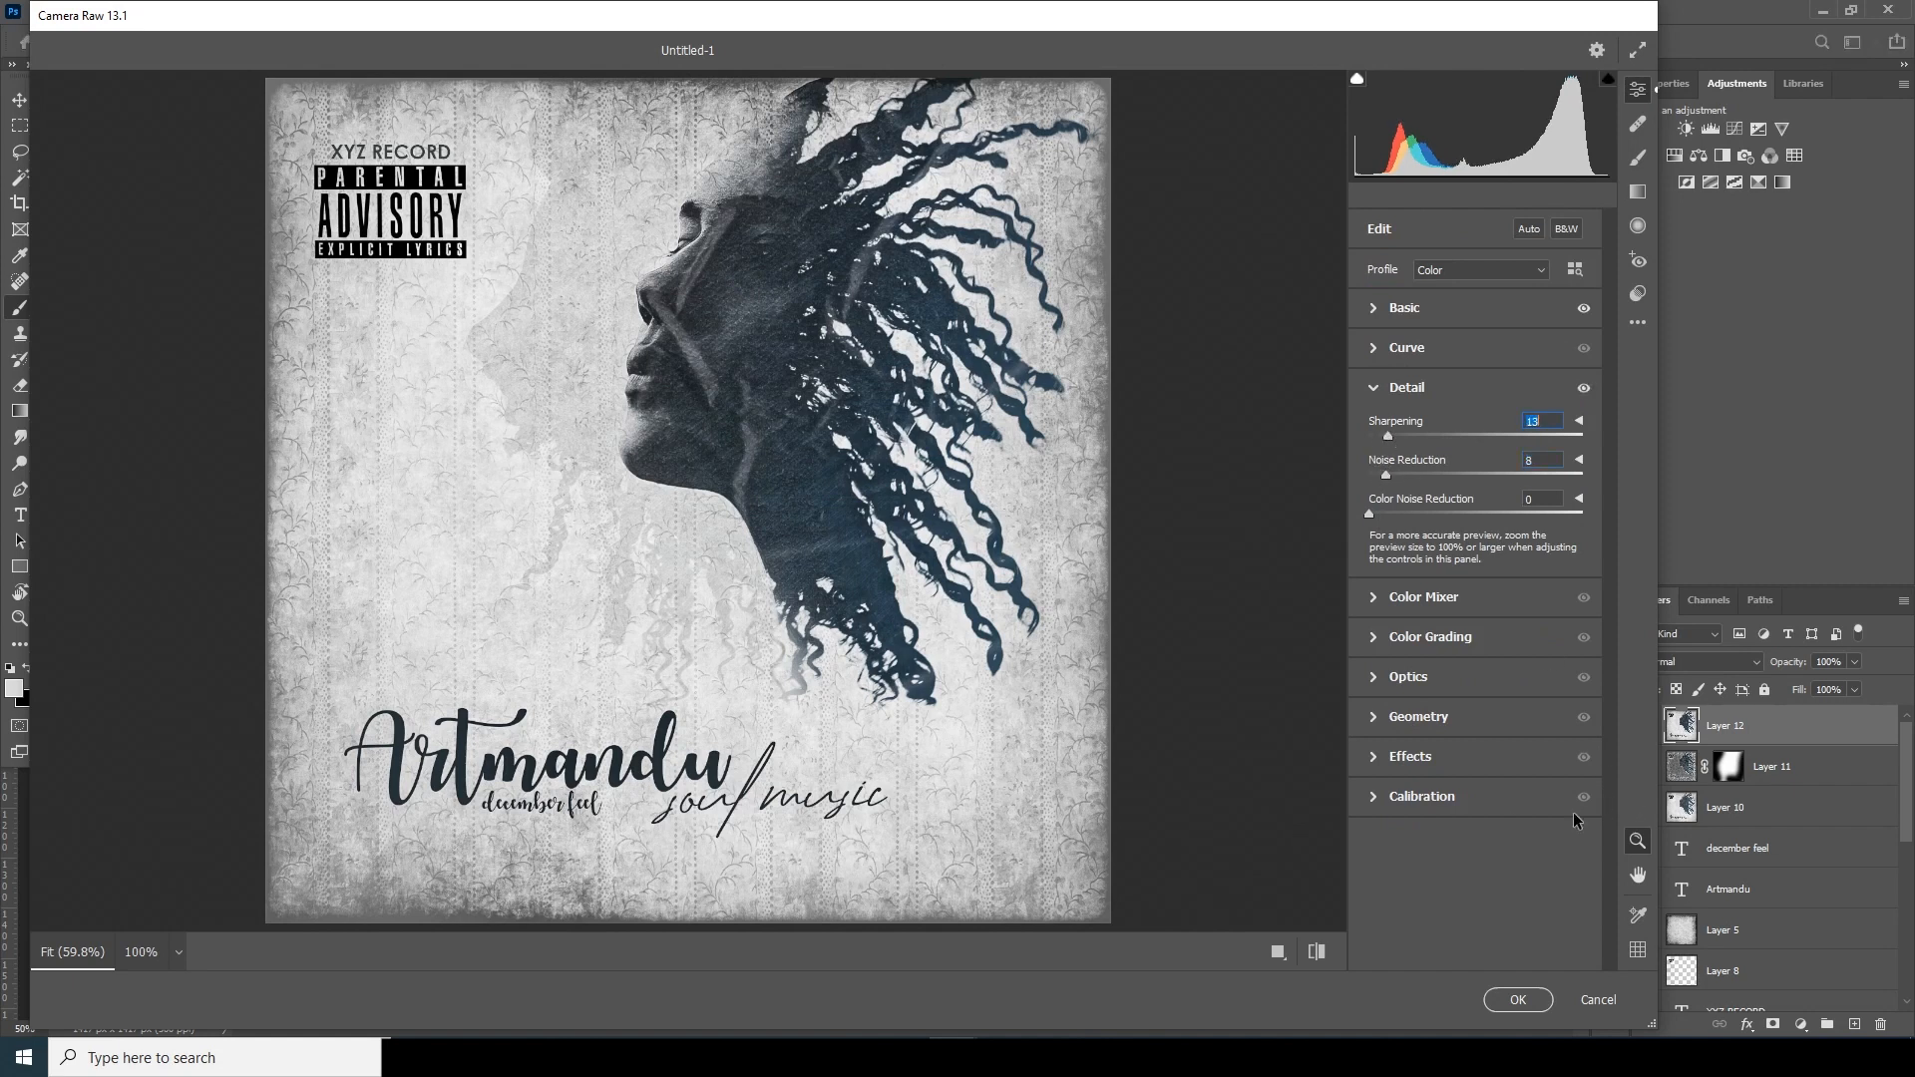
- Add Grain 33 and Vignetting -22, and apply the Camera Raw adjustments to the merged layer
click(1375, 757)
drag(1416, 635, 1420, 639)
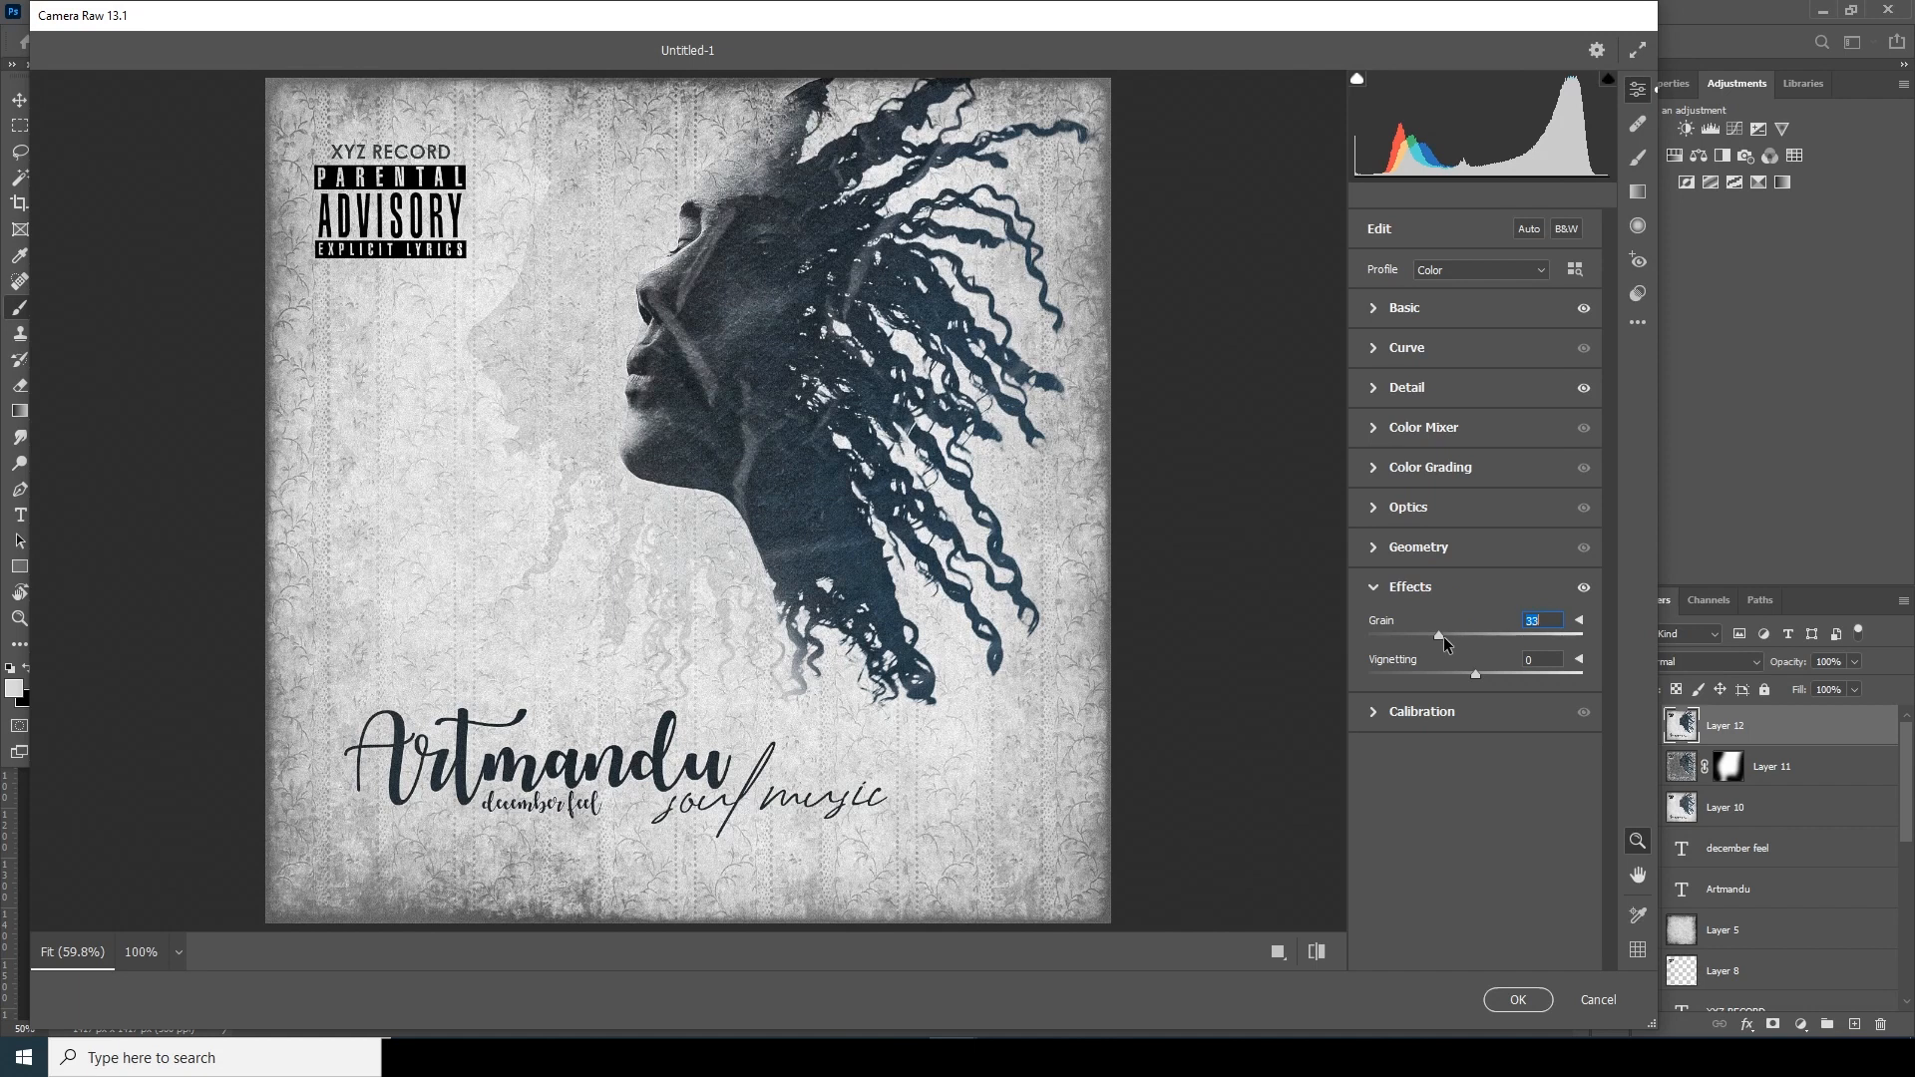
drag(1475, 674, 1452, 676)
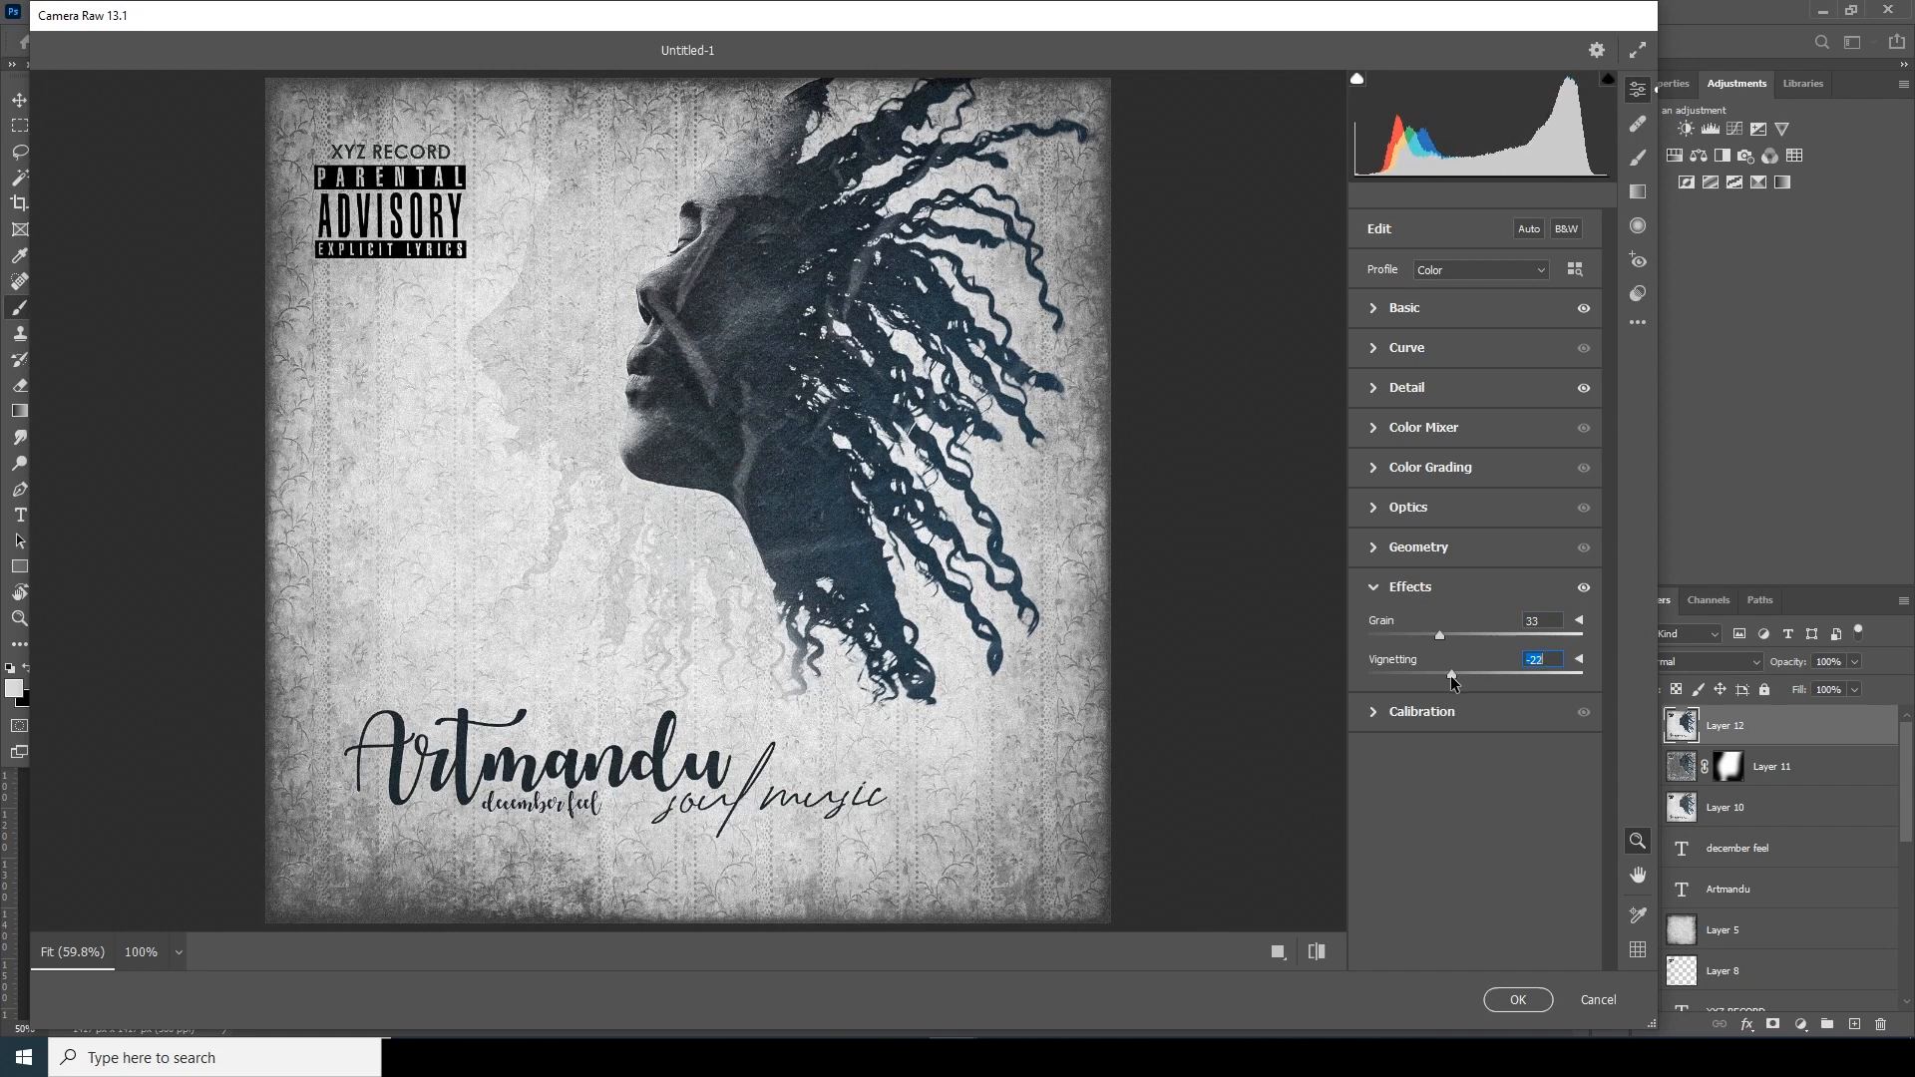
click(1511, 1001)
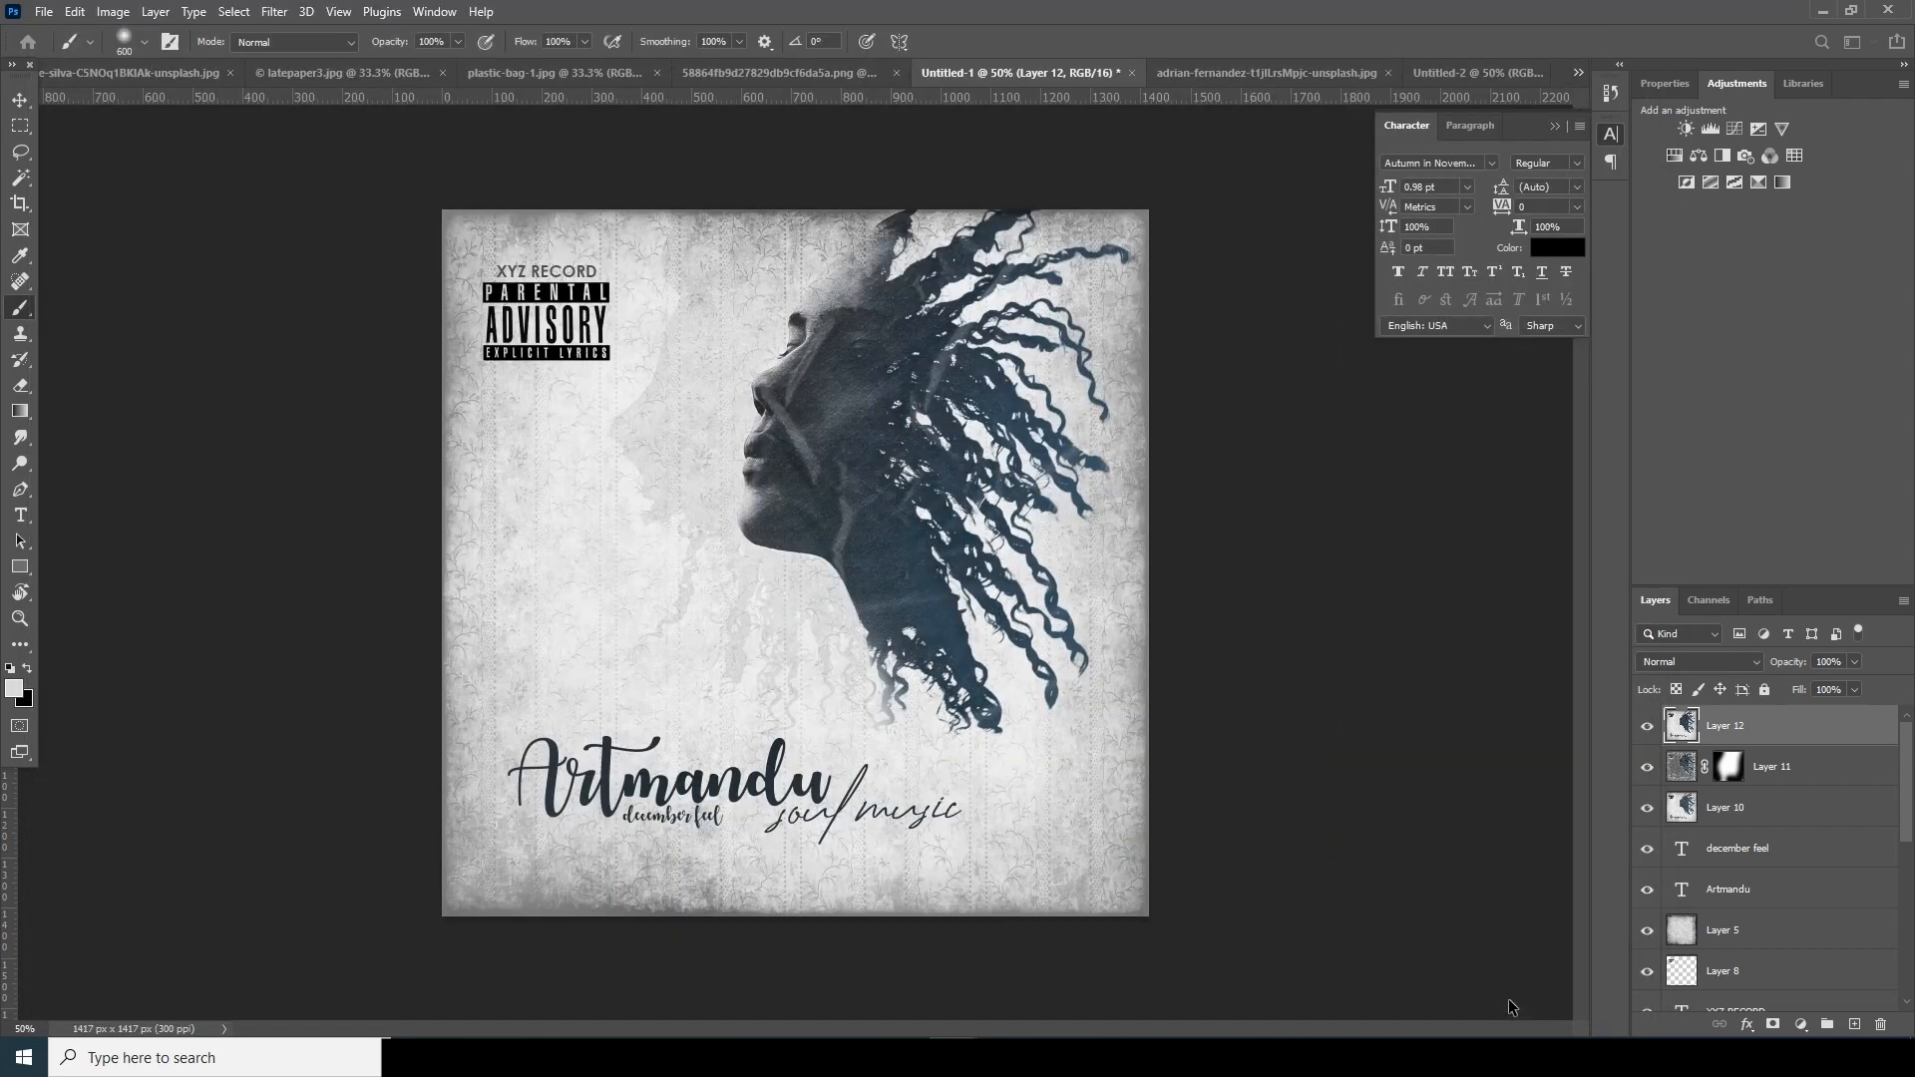
key(ctrl+minus)
key(ctrl+plus)
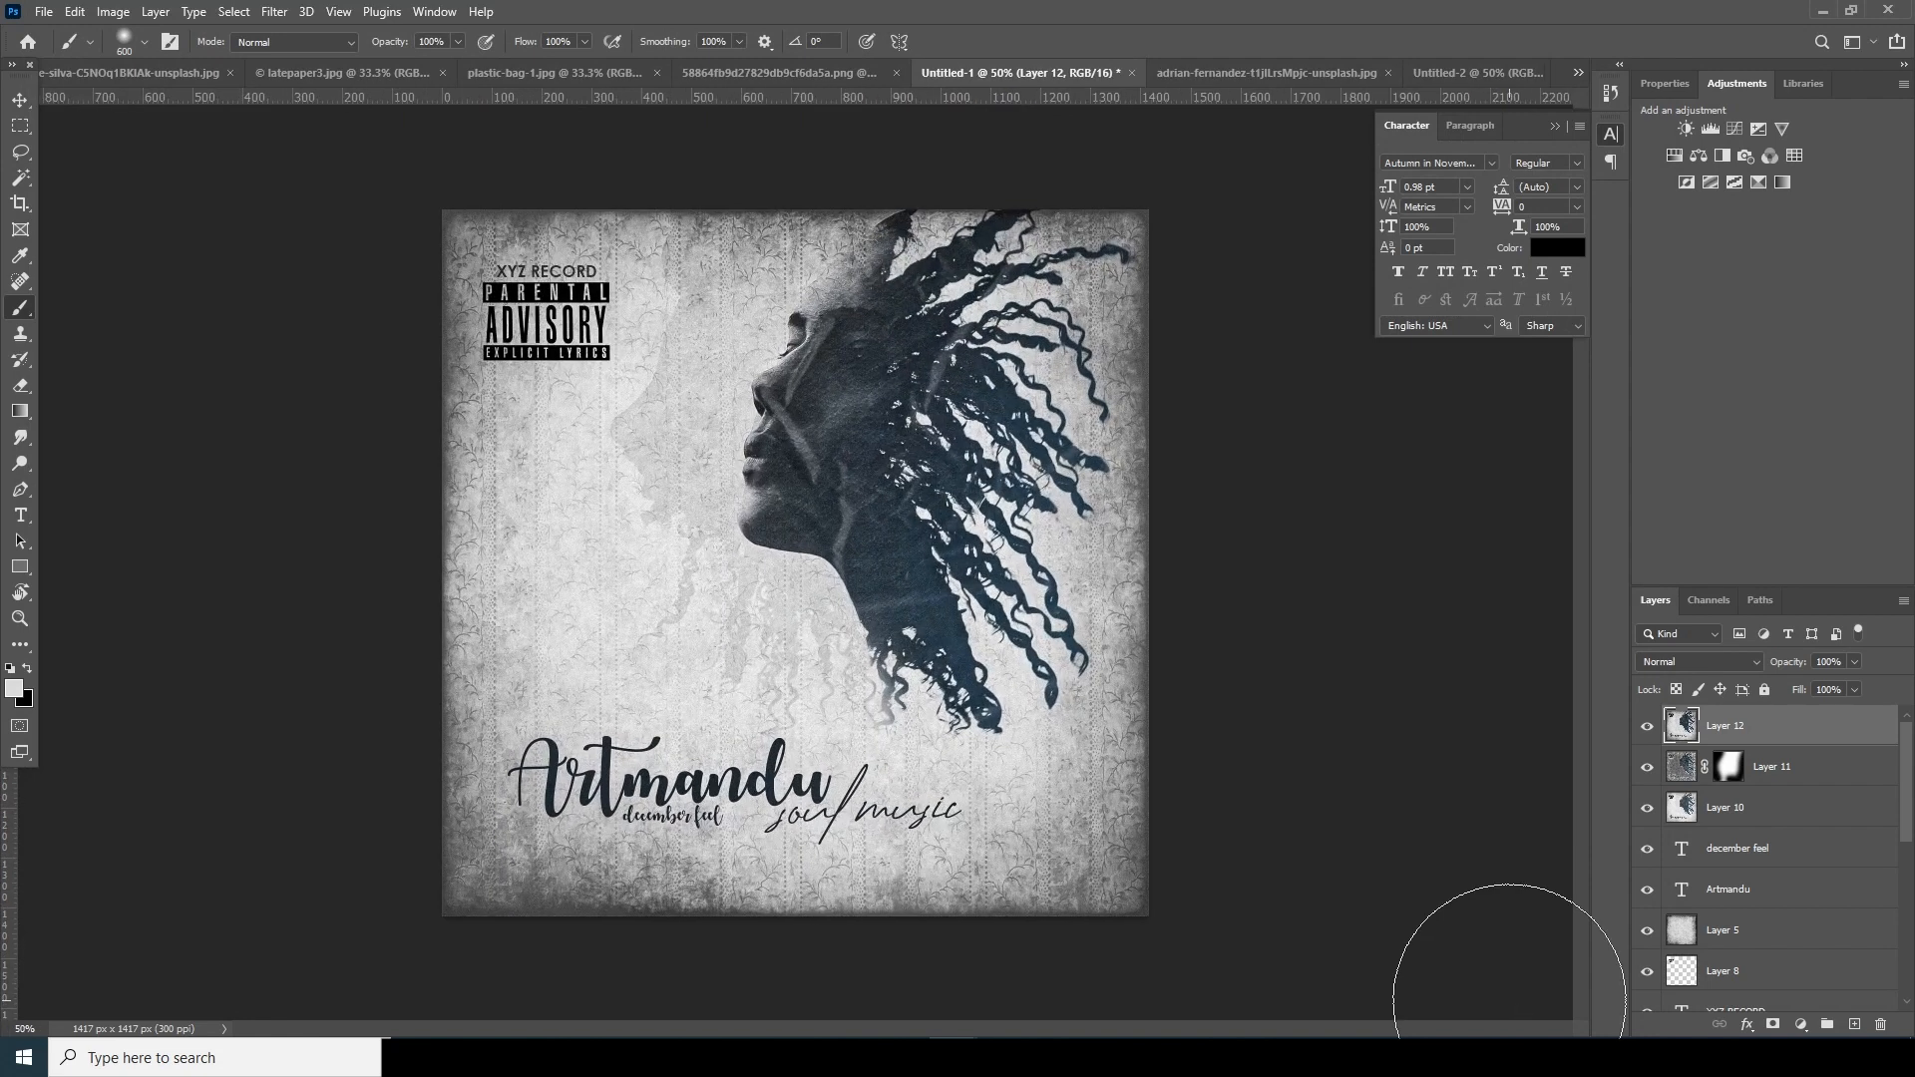